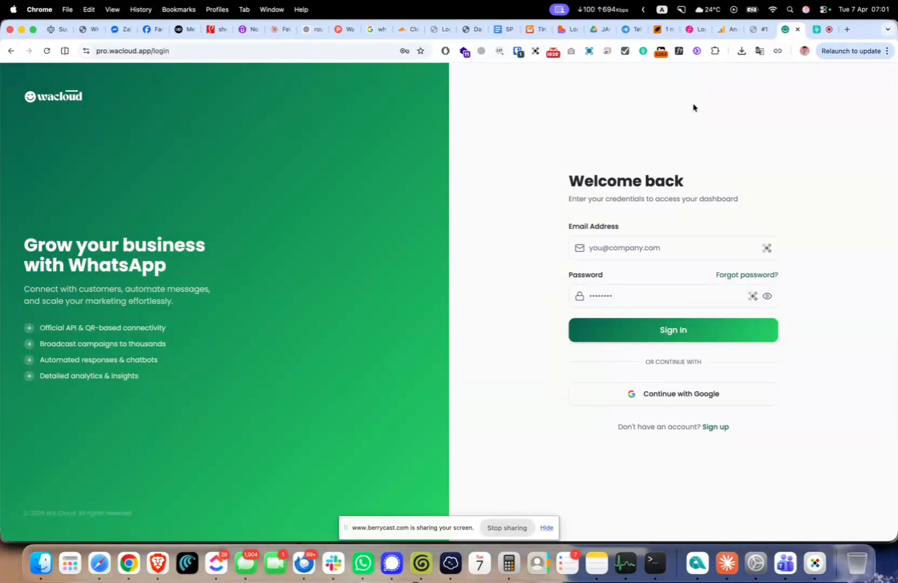
# Open wacloud.app in a new browser tab and go to the home page's pricing section.
pyautogui.click(851, 29)
pyautogui.write('wa')
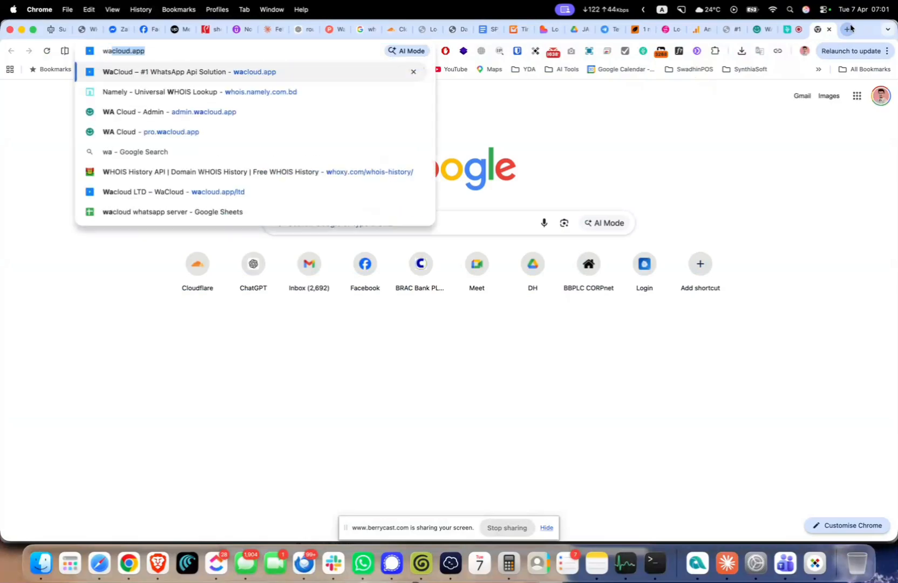
pyautogui.press('Return')
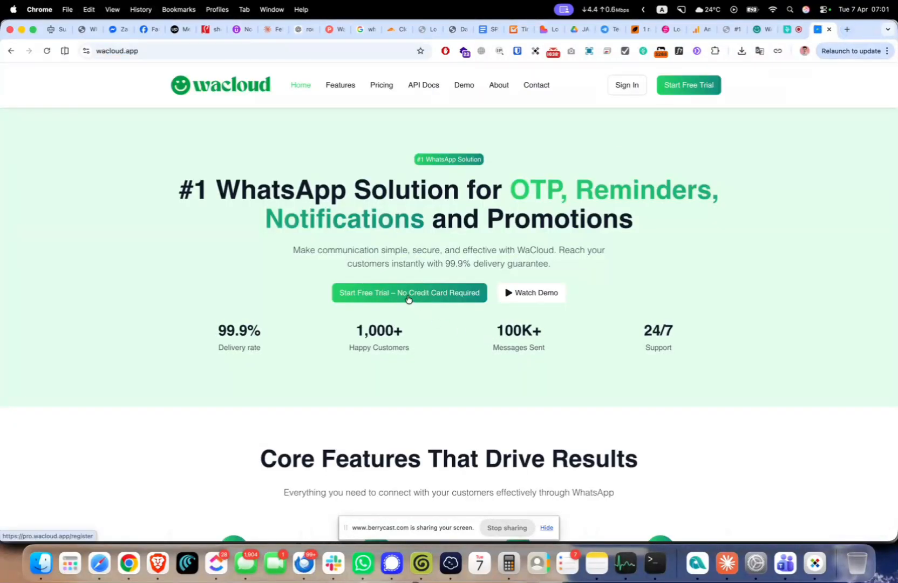
pyautogui.scroll(-5, 407, 324)
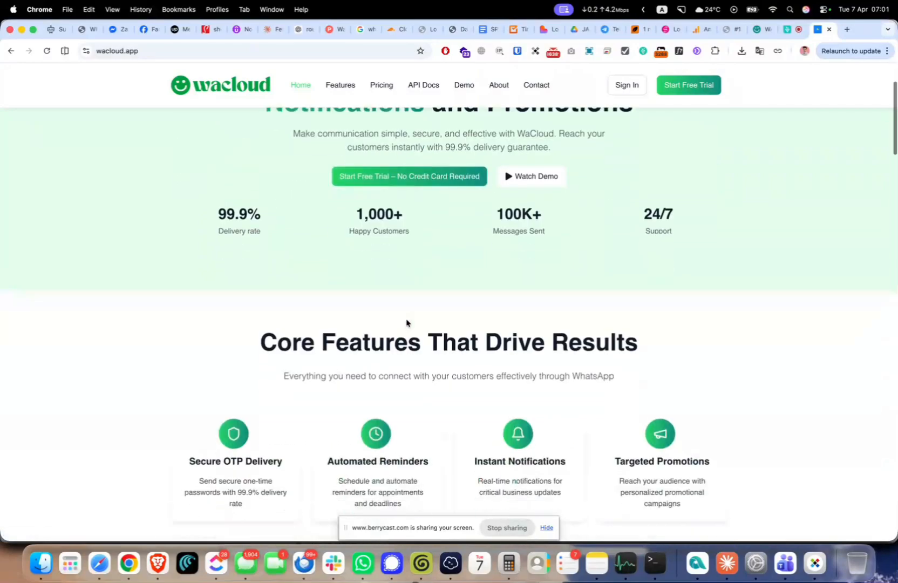
pyautogui.scroll(-20, 406, 319)
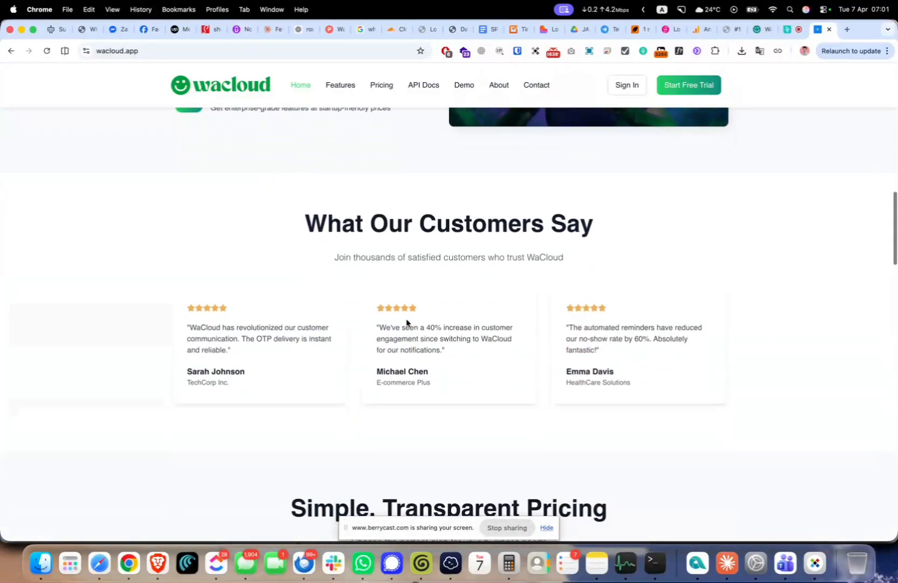
pyautogui.scroll(-7, 406, 322)
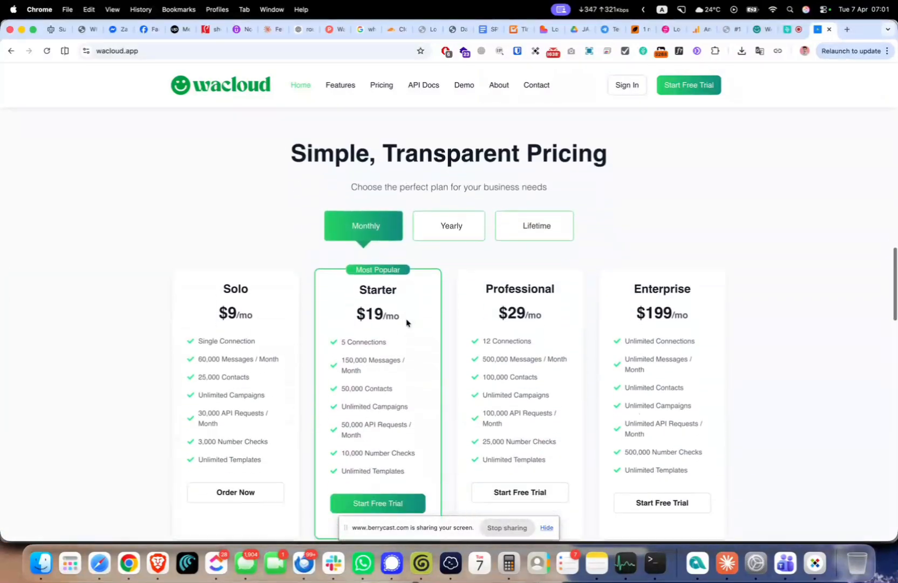
# Examine the monthly Solo plan's price and its connection allowance.
pyautogui.moveTo(219, 285); pyautogui.dragTo(273, 324)
pyautogui.click(273, 323)
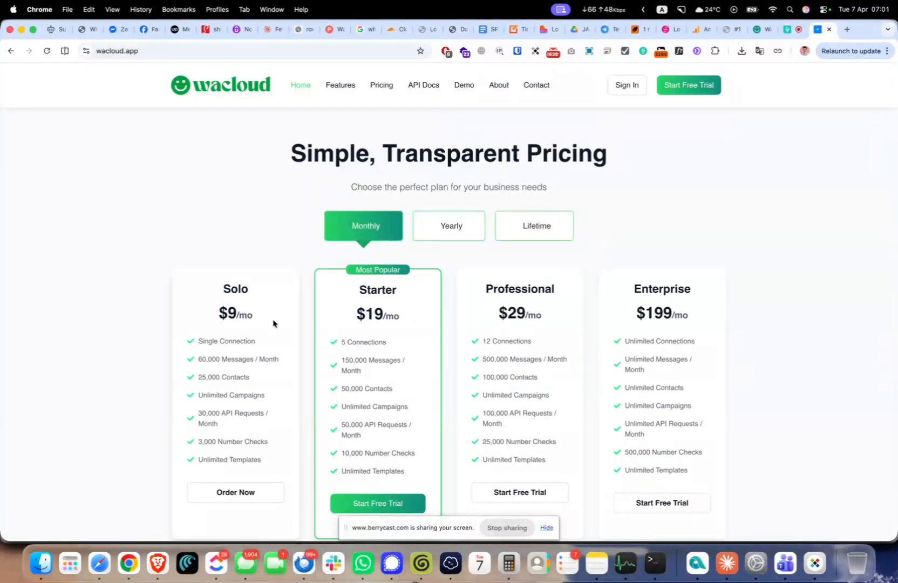
pyautogui.scroll(-3, 273, 323)
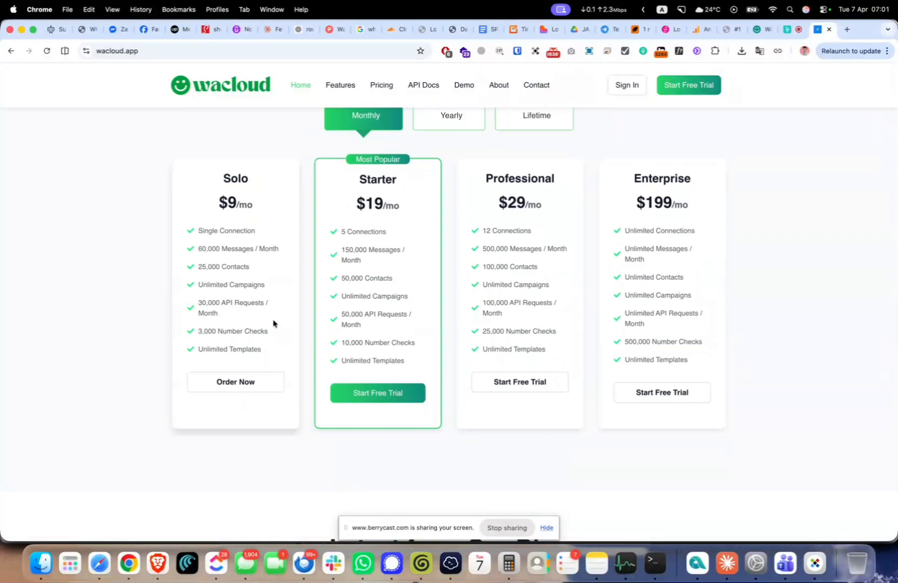
pyautogui.moveTo(196, 231)
pyautogui.mouseDown()
pyautogui.moveTo(257, 235)
pyautogui.moveTo(196, 233)
pyautogui.mouseUp()
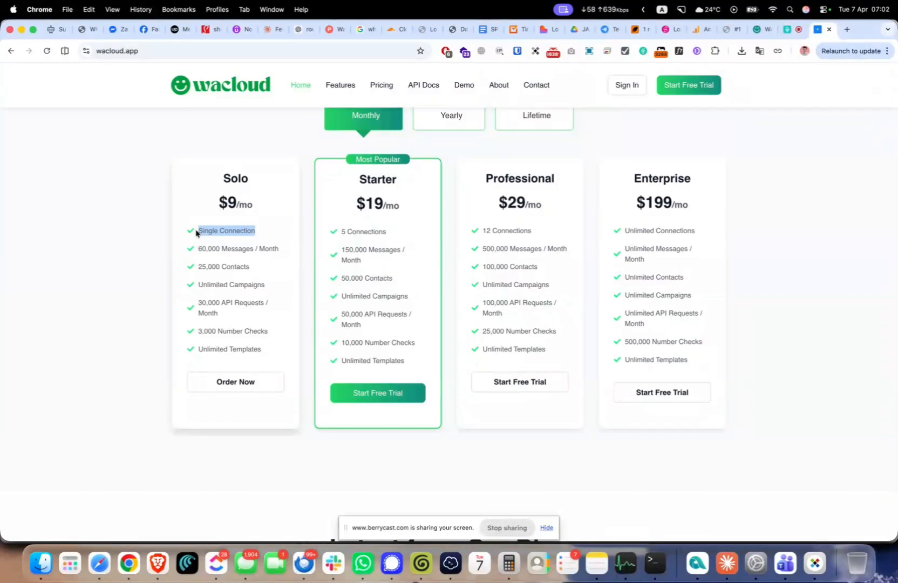
pyautogui.click(214, 239)
pyautogui.tripleClick(221, 234)
# Examine the monthly message allowance listed for the Solo plan.
pyautogui.tripleClick(221, 247)
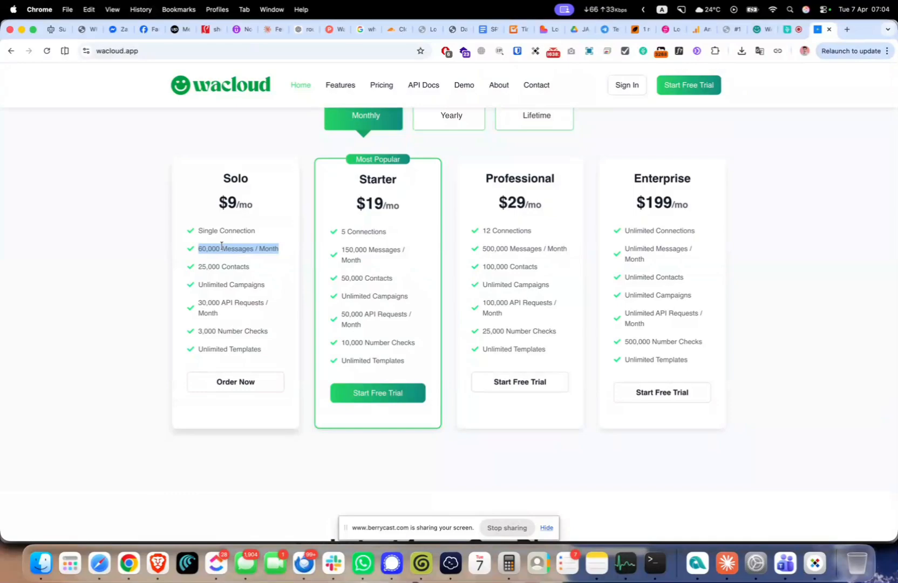
pyautogui.scroll(-5, 222, 247)
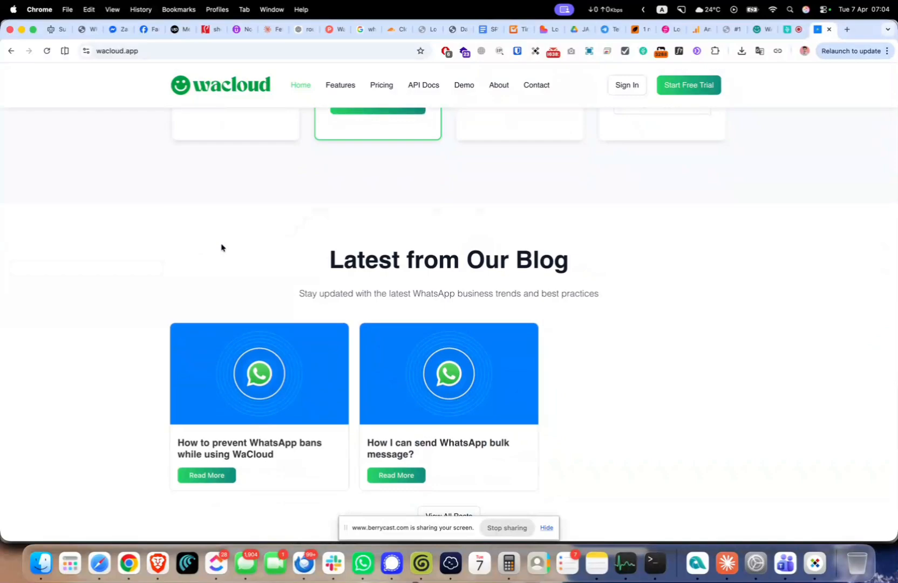
pyautogui.scroll(5, 221, 247)
pyautogui.scroll(2, 221, 247)
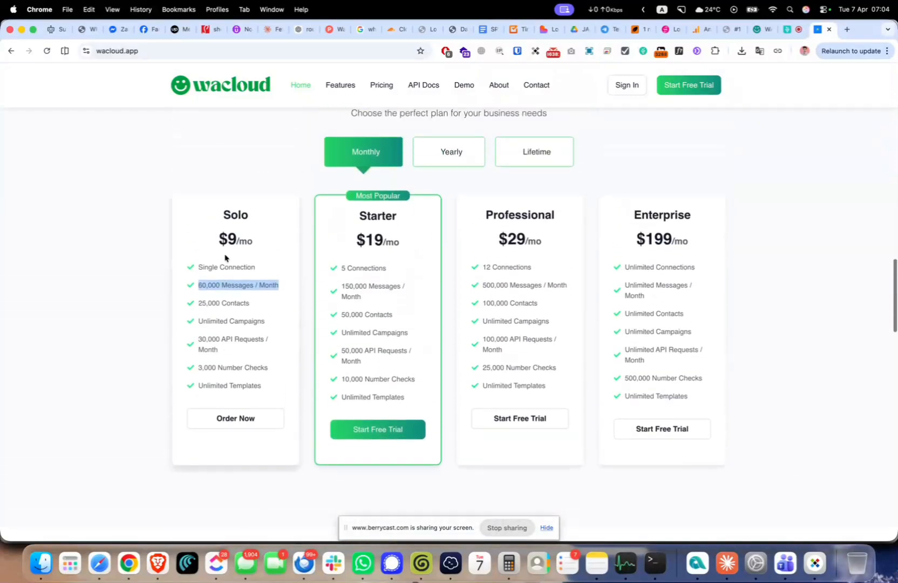
pyautogui.tripleClick(241, 285)
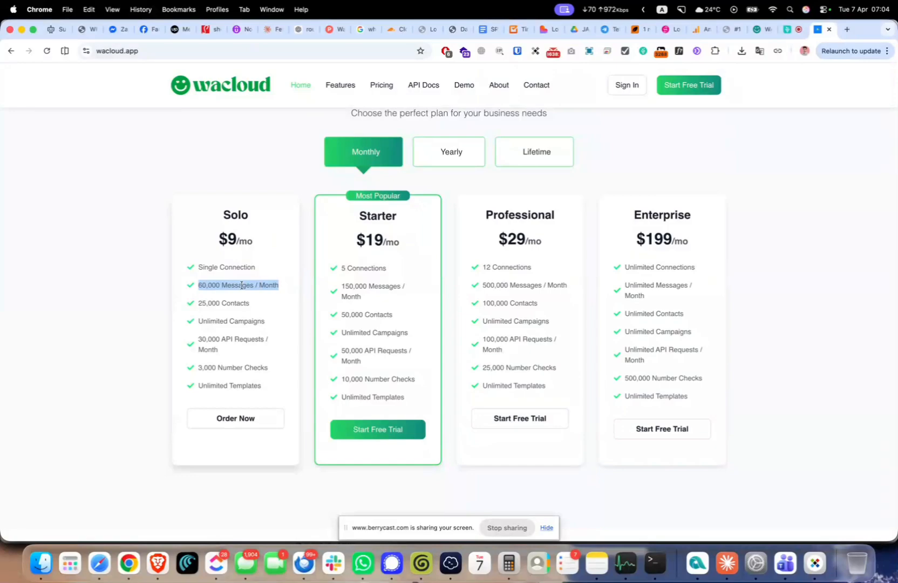
pyautogui.scroll(1, 241, 286)
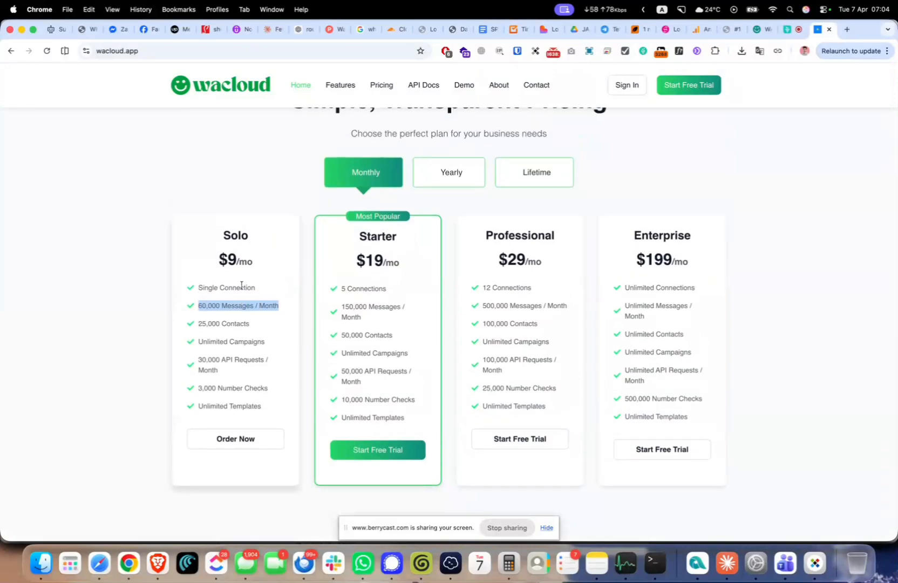
pyautogui.scroll(-1, 241, 285)
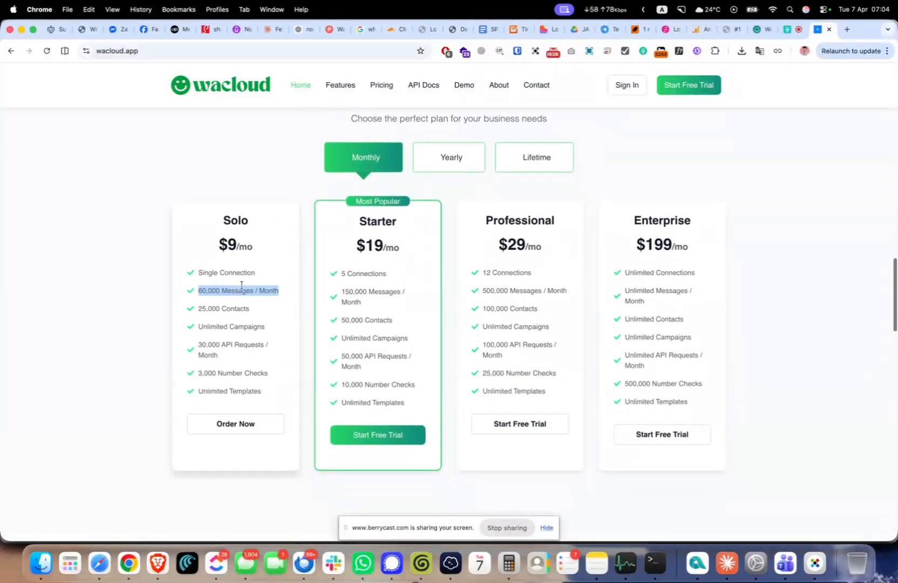
pyautogui.scroll(-1, 241, 285)
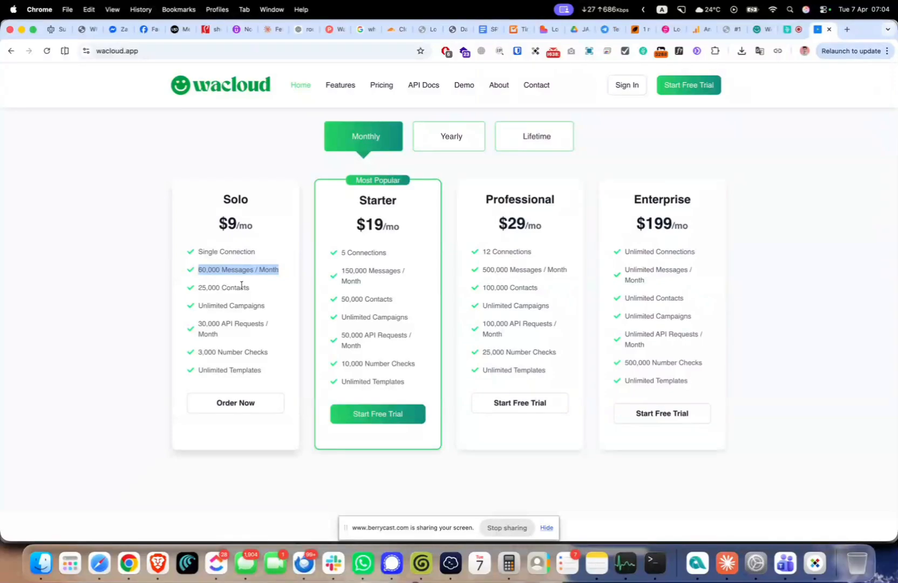
pyautogui.doubleClick(225, 274)
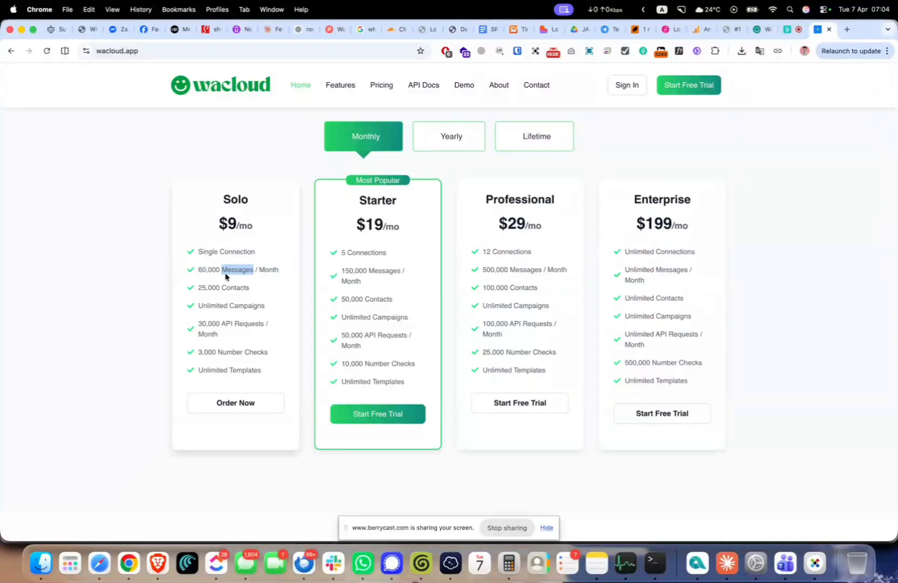
pyautogui.tripleClick(226, 276)
pyautogui.click(226, 276)
# Examine the contact allowance listed for the monthly Solo plan.
pyautogui.tripleClick(223, 286)
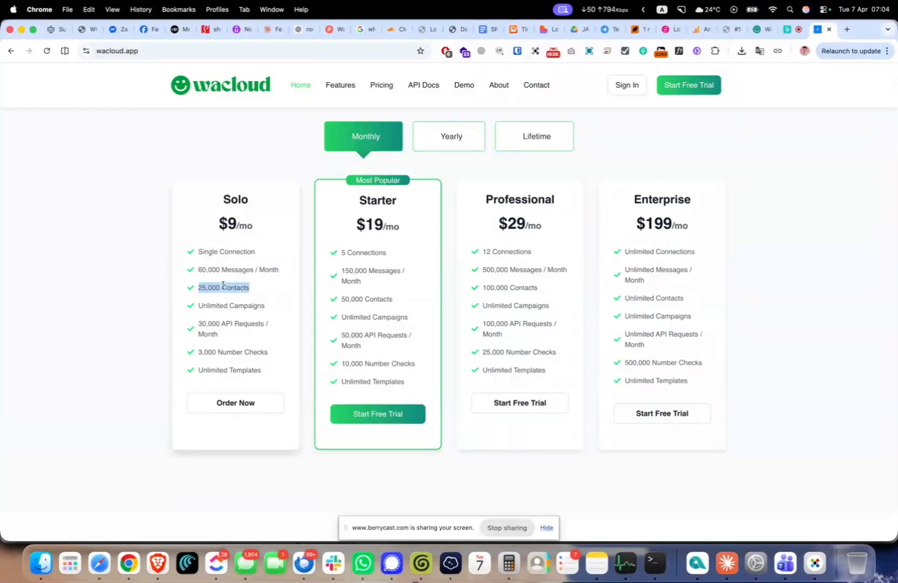
pyautogui.click(251, 293)
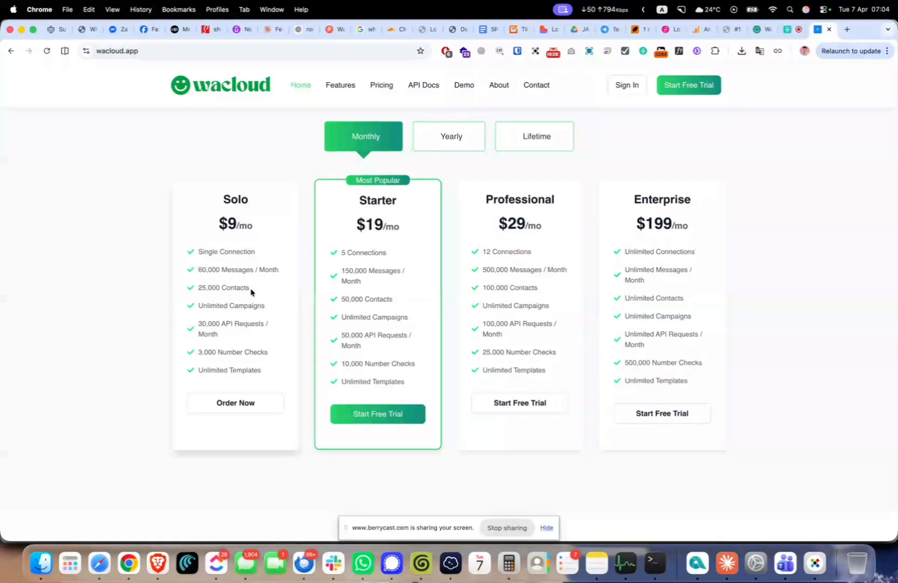
pyautogui.tripleClick(210, 286)
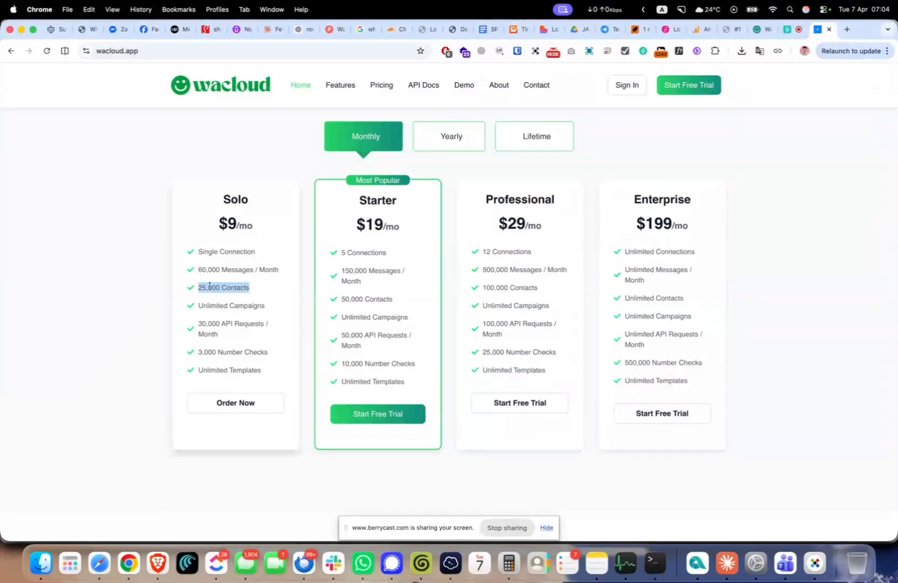
pyautogui.click(207, 287)
pyautogui.doubleClick(210, 287)
pyautogui.click(219, 287)
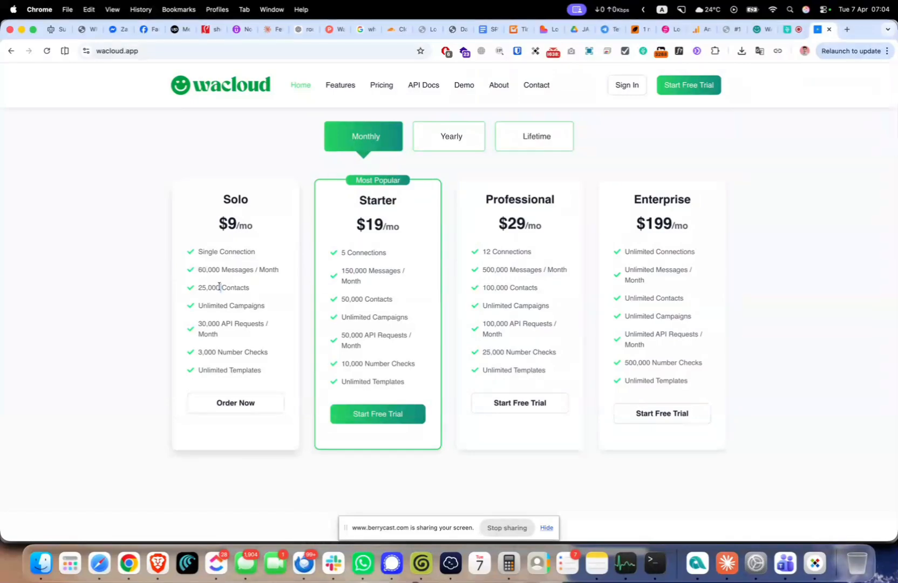
pyautogui.doubleClick(216, 284)
pyautogui.click(219, 285)
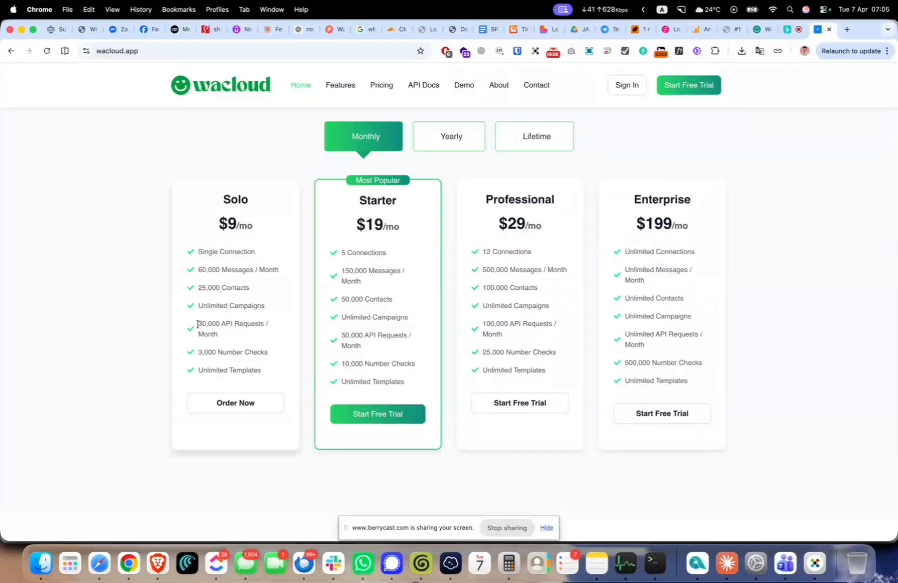
# Review the Solo plan's API request, number check and template allowances, ending with its full feature list.
pyautogui.moveTo(197, 324); pyautogui.dragTo(221, 338)
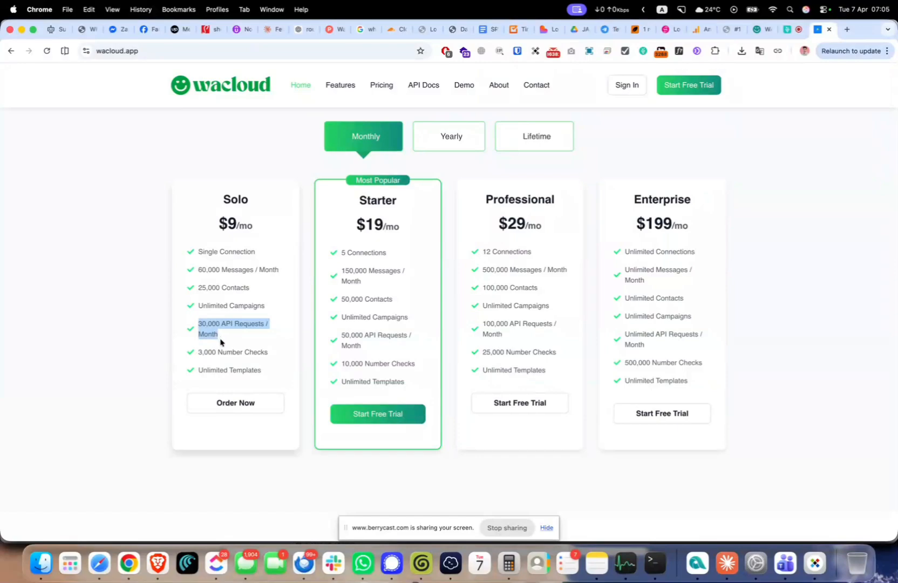
pyautogui.moveTo(197, 355); pyautogui.dragTo(271, 356)
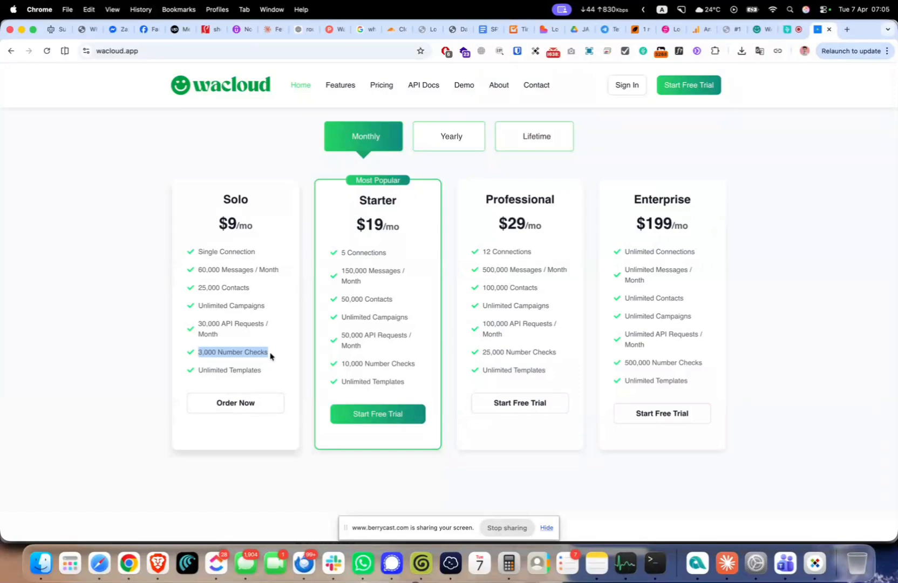
pyautogui.click(270, 356)
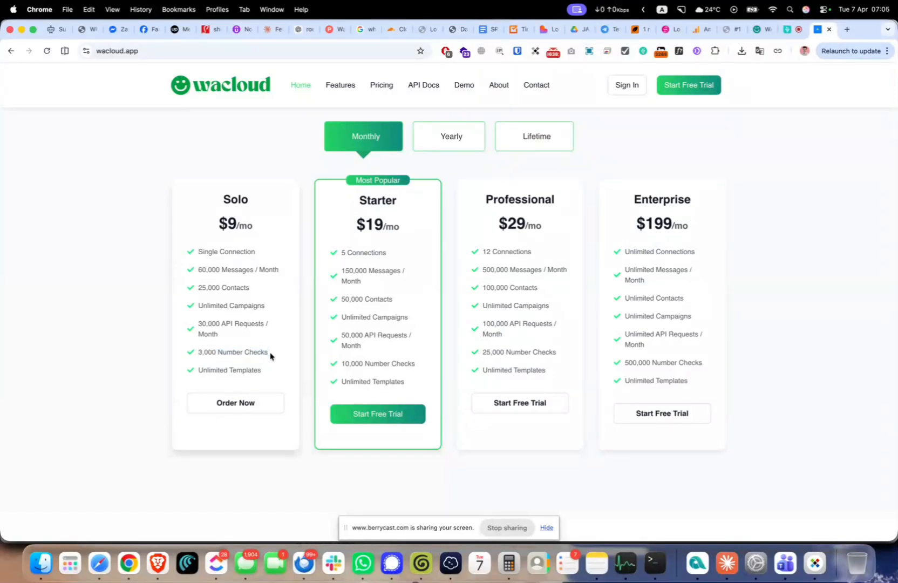
pyautogui.moveTo(270, 356); pyautogui.dragTo(195, 375)
pyautogui.click(191, 358)
pyautogui.click(275, 353)
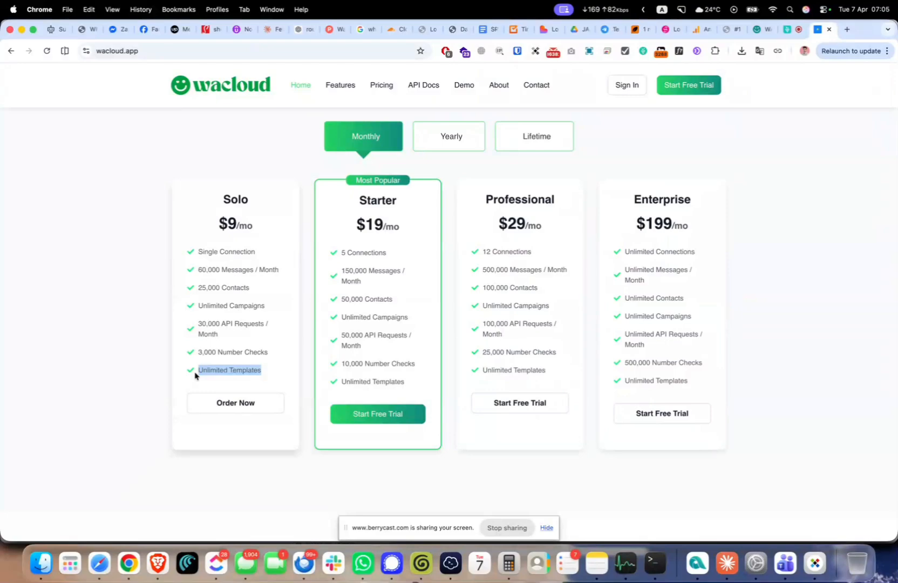
pyautogui.click(206, 214)
pyautogui.moveTo(216, 198); pyautogui.dragTo(261, 371)
pyautogui.click(264, 374)
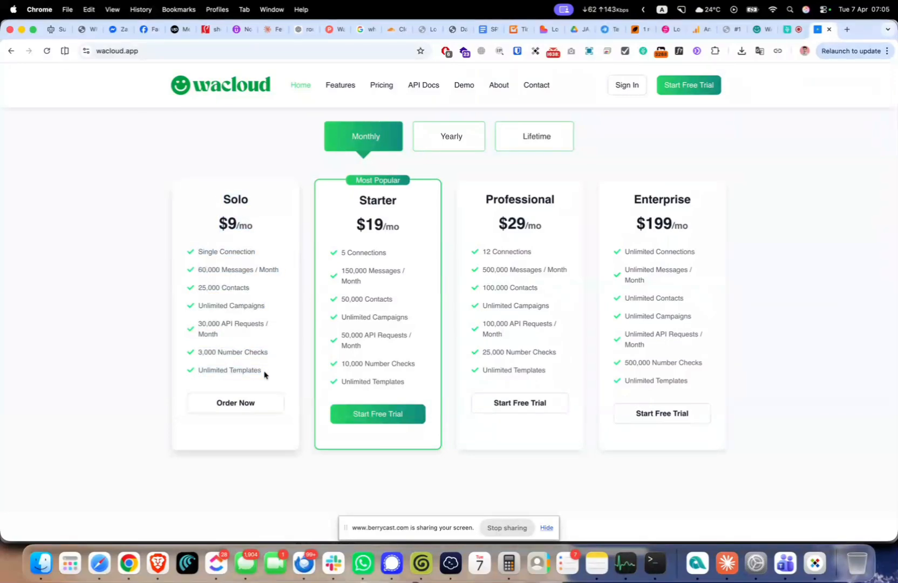
# Review the monthly Starter, Professional and Enterprise plans' prices and feature lists.
pyautogui.scroll(-3, 264, 374)
pyautogui.scroll(4, 262, 373)
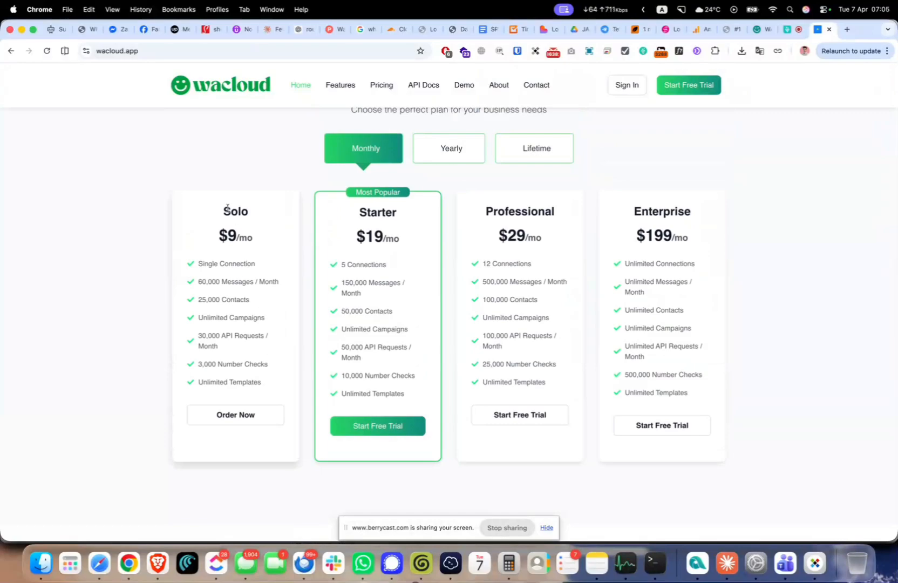
pyautogui.moveTo(349, 212); pyautogui.dragTo(484, 312)
pyautogui.moveTo(483, 213); pyautogui.dragTo(549, 318)
pyautogui.click(648, 256)
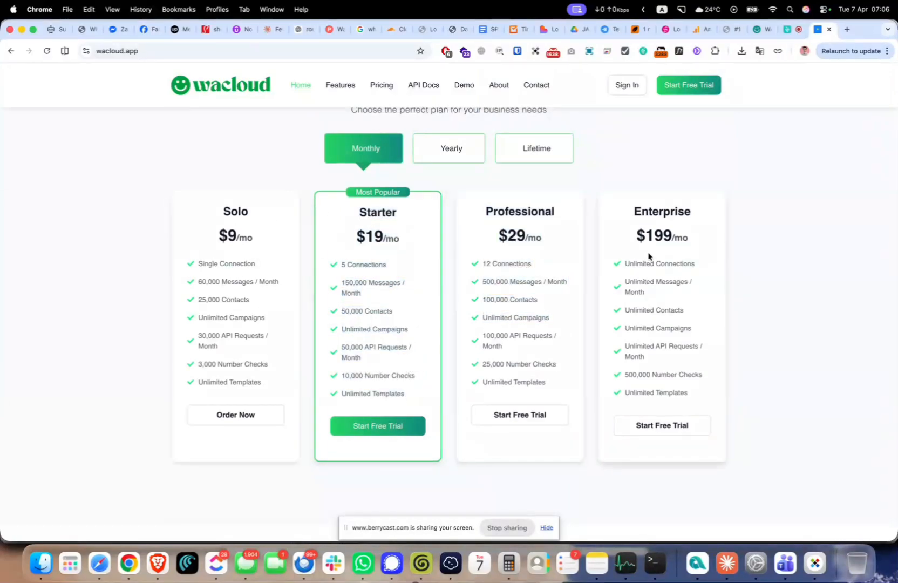
pyautogui.moveTo(625, 204); pyautogui.dragTo(694, 387)
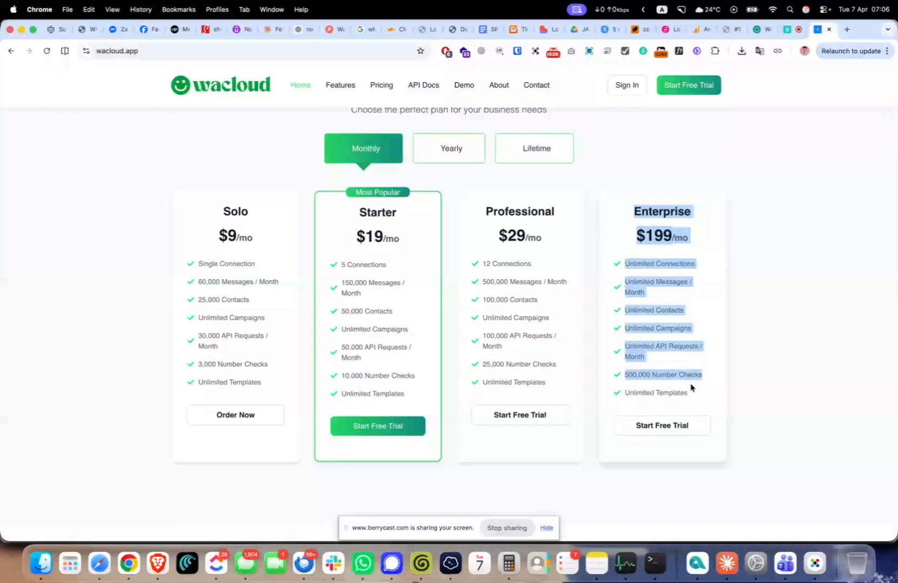
pyautogui.click(523, 293)
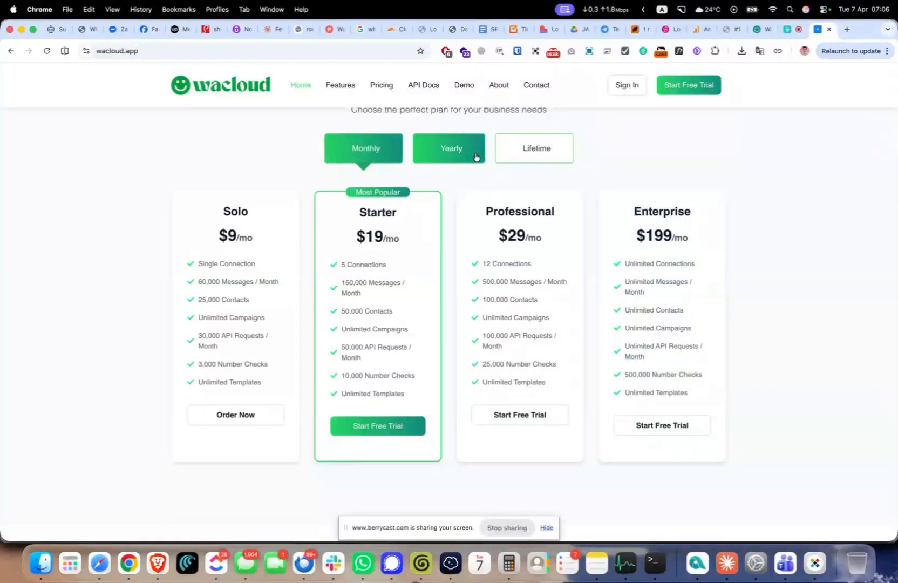
# Switch the pricing section to the Lifetime plans.
pyautogui.click(422, 150)
pyautogui.click(516, 146)
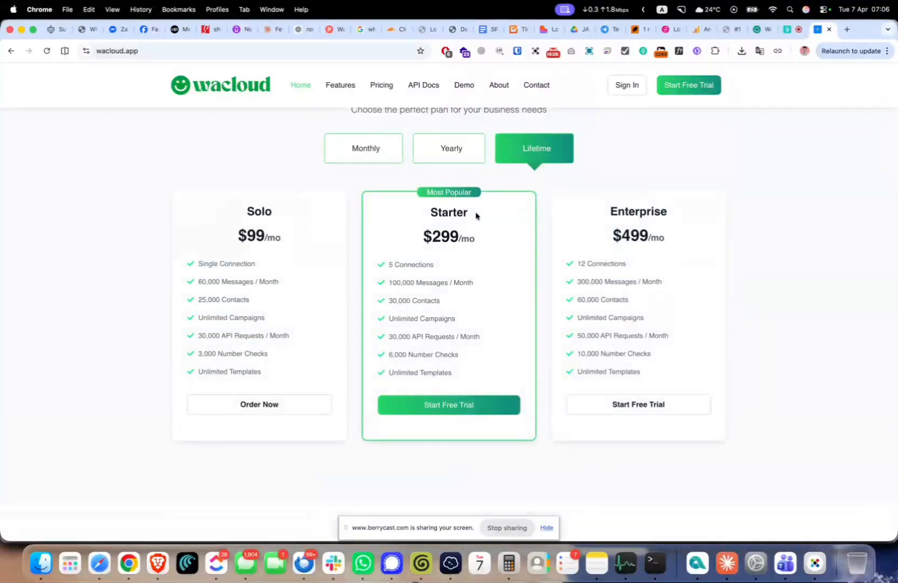
pyautogui.scroll(-1, 459, 254)
pyautogui.scroll(-1, 459, 251)
pyautogui.scroll(2, 458, 254)
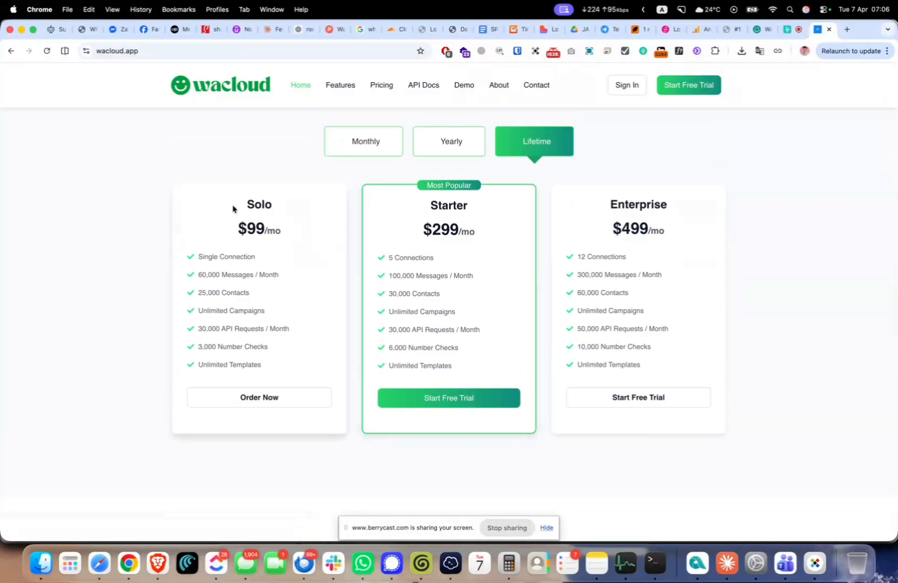
# Review the prices and feature lists of the Lifetime Solo and Starter plans.
pyautogui.moveTo(233, 208); pyautogui.dragTo(305, 372)
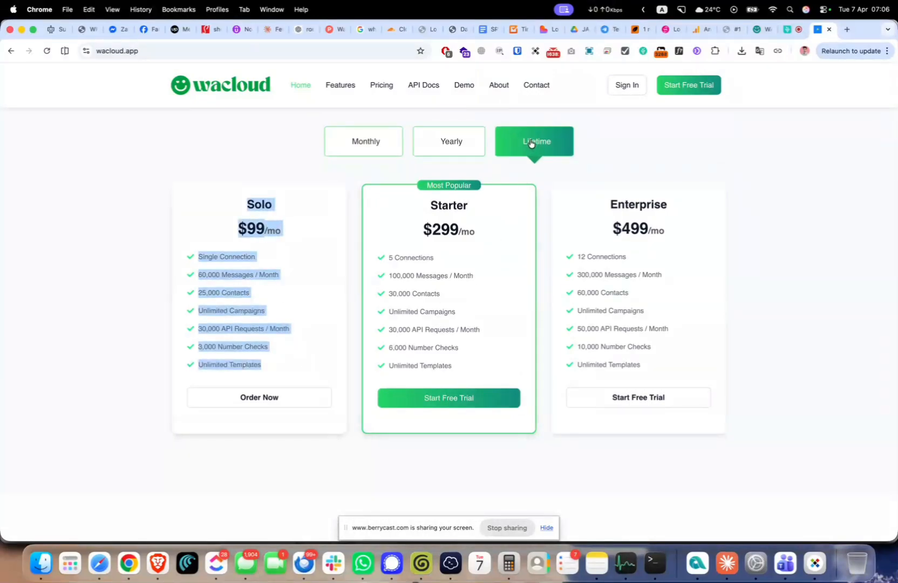
pyautogui.click(372, 251)
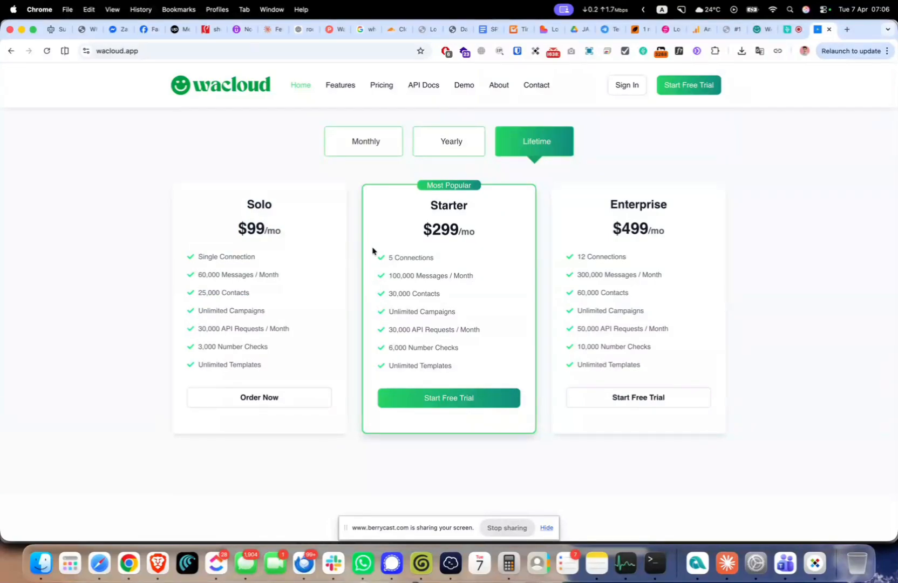
pyautogui.moveTo(430, 203); pyautogui.dragTo(477, 369)
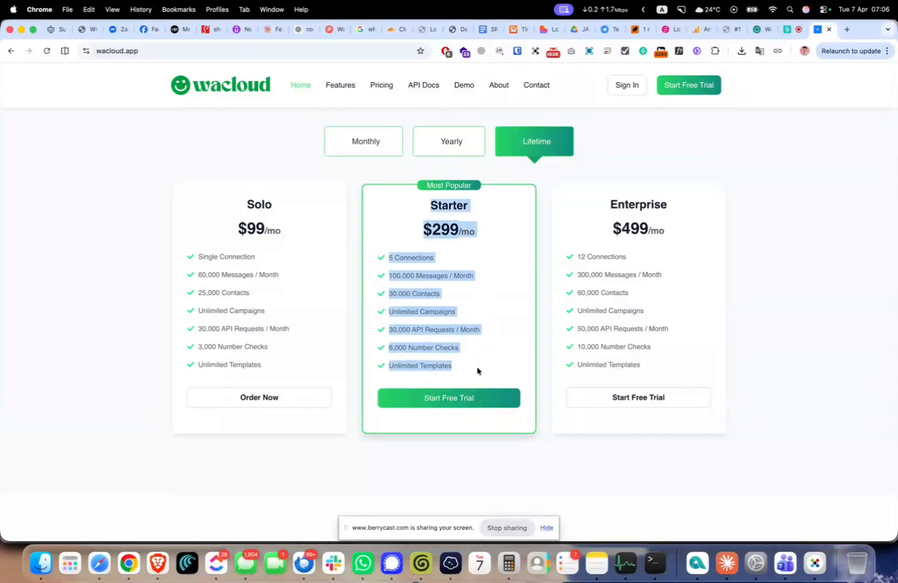
# Look over the home page's FAQ, partner program, newsletter and footer sections, and return to its opening section.
pyautogui.scroll(-4, 477, 371)
pyautogui.scroll(-12, 478, 368)
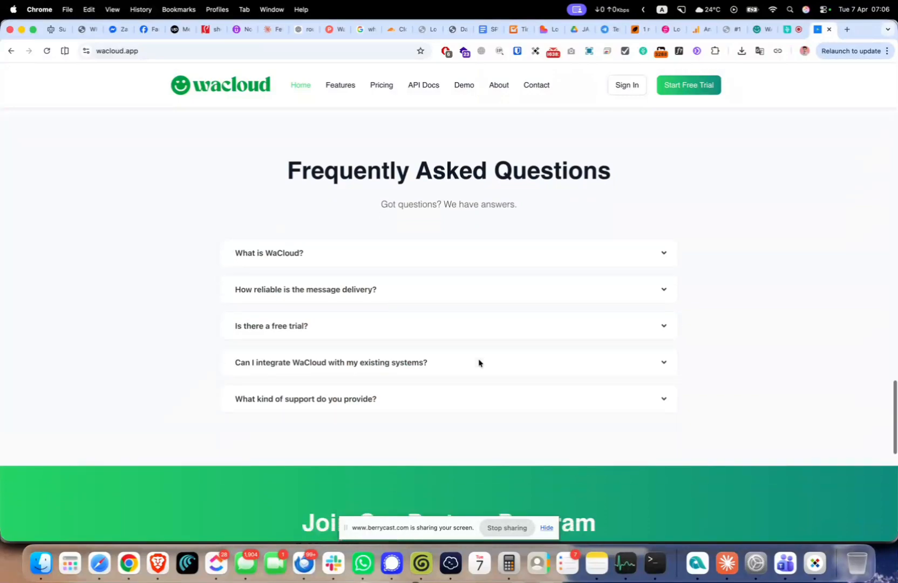
pyautogui.scroll(-7, 480, 352)
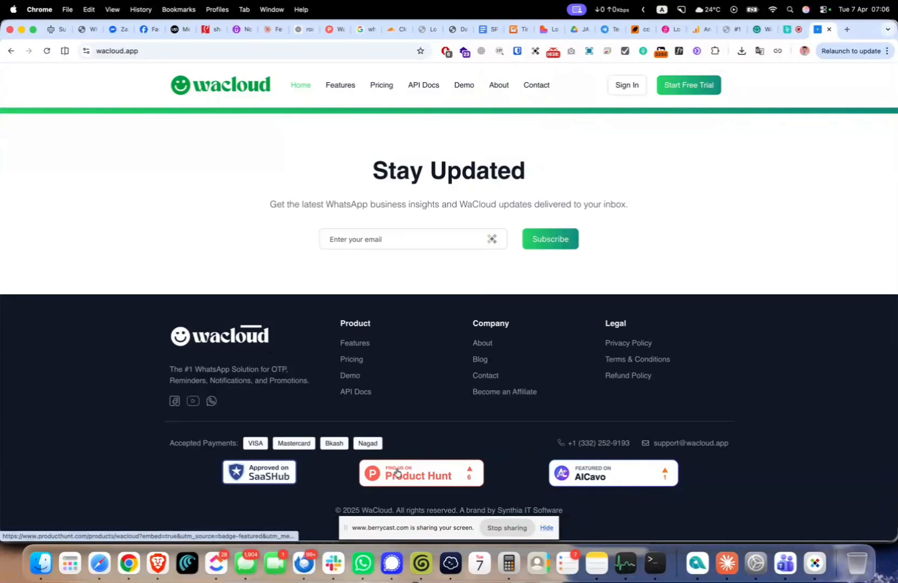
pyautogui.scroll(20, 619, 283)
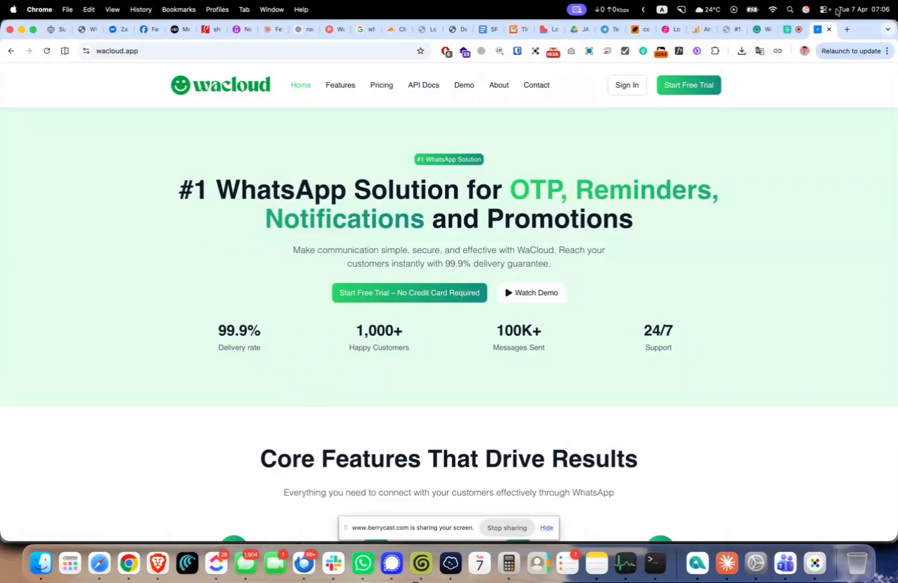
# Open the account registration page through the home page's free trial offer.
pyautogui.click(759, 31)
pyautogui.click(820, 32)
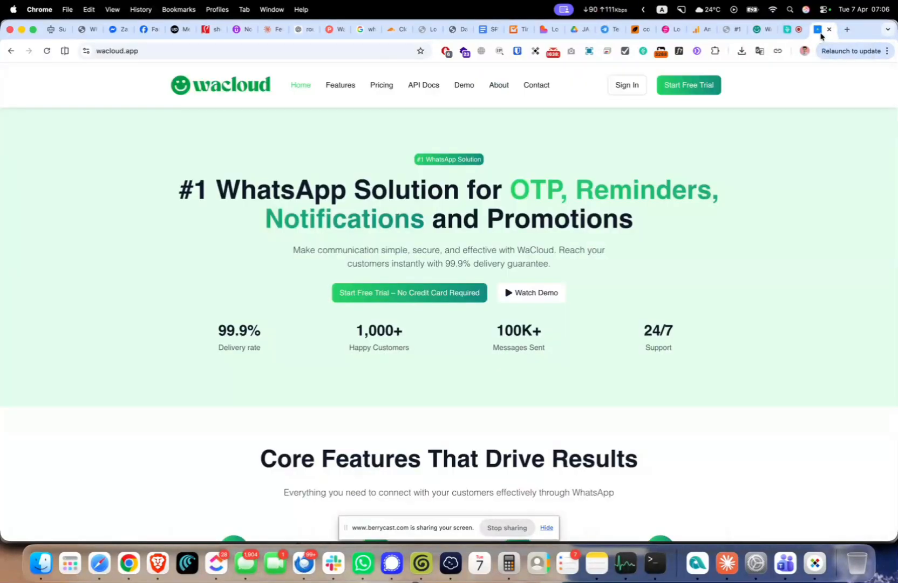
pyautogui.click(424, 298)
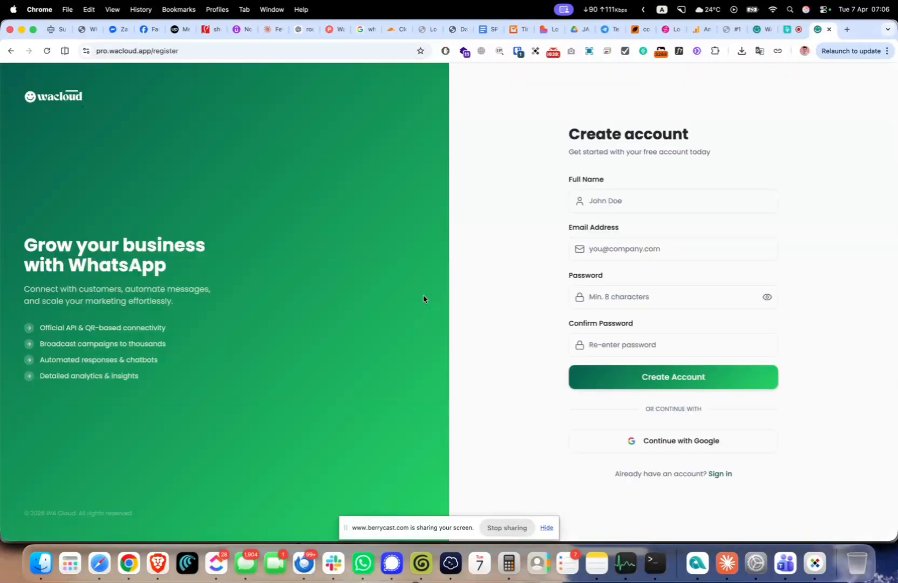
# Check the sign-in page, and go over the registration form's full name, email address, password and confirm password fields.
pyautogui.click(720, 474)
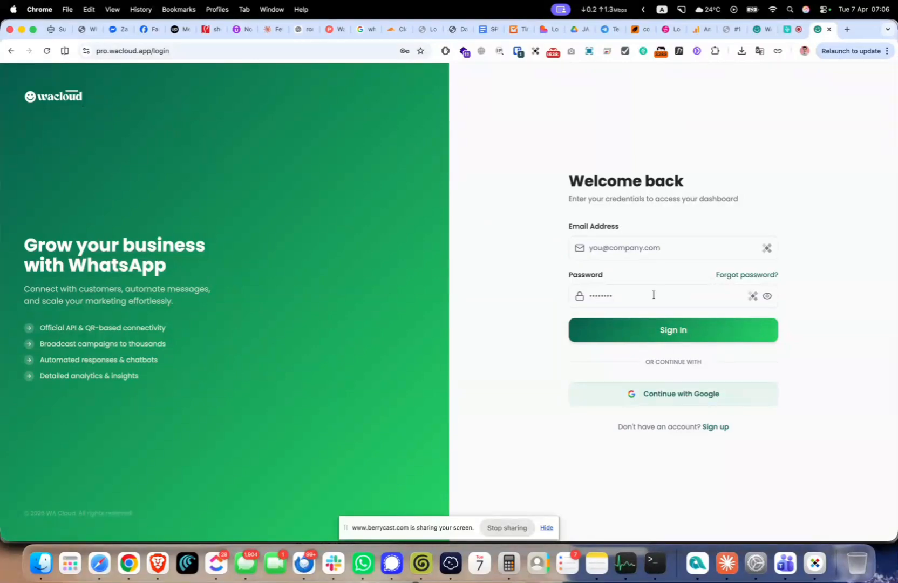
pyautogui.click(726, 430)
pyautogui.click(615, 197)
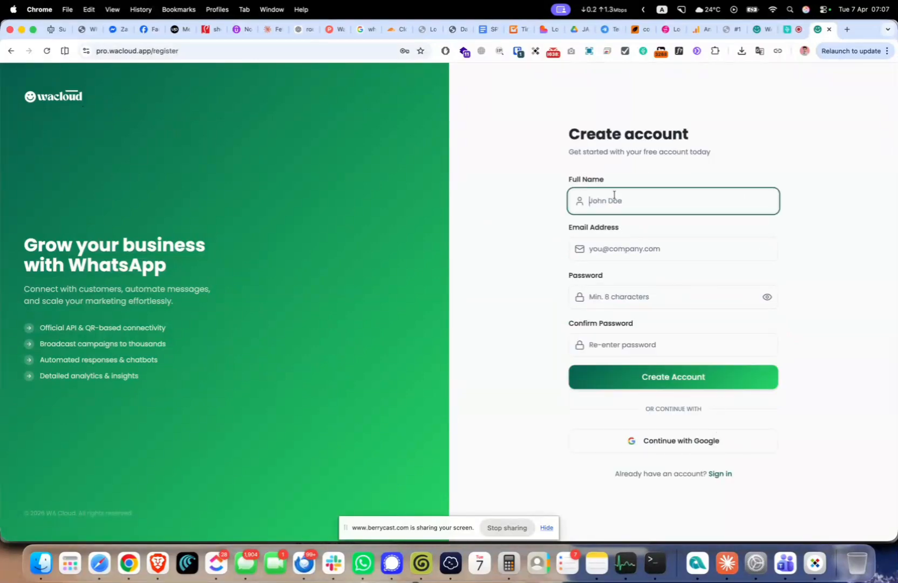
pyautogui.click(600, 246)
pyautogui.click(600, 292)
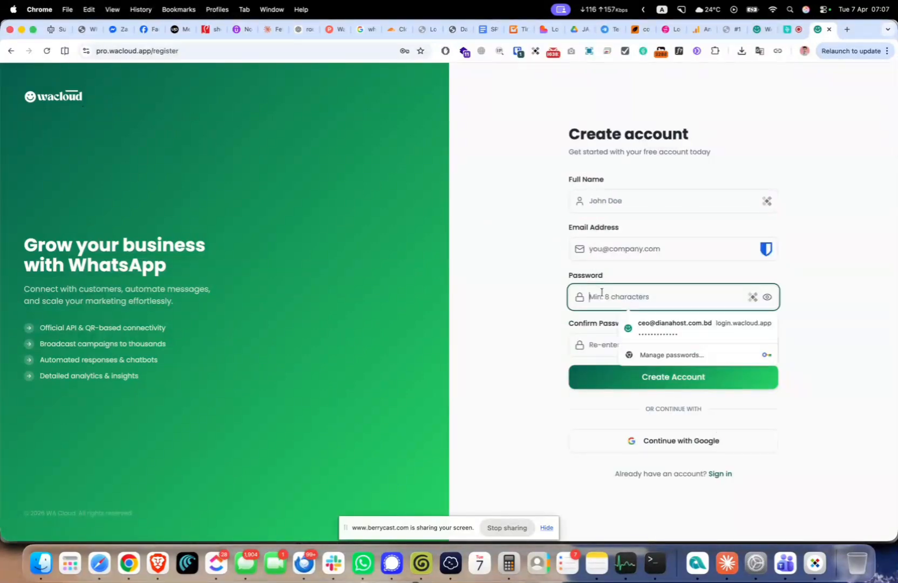
pyautogui.click(618, 196)
pyautogui.click(604, 316)
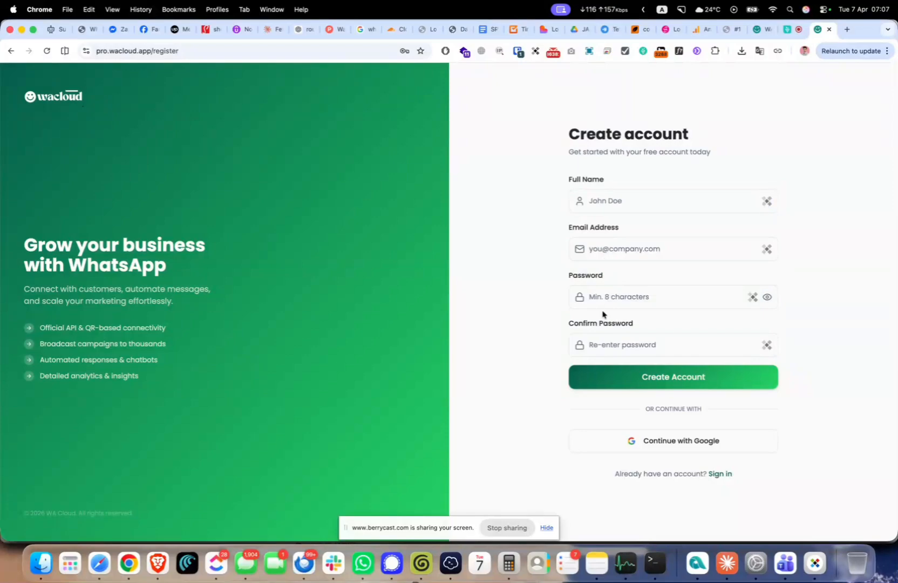
pyautogui.click(606, 341)
pyautogui.click(559, 284)
# Return to the sign-in page and sign in to the dashboard with an existing Google account.
pyautogui.click(722, 474)
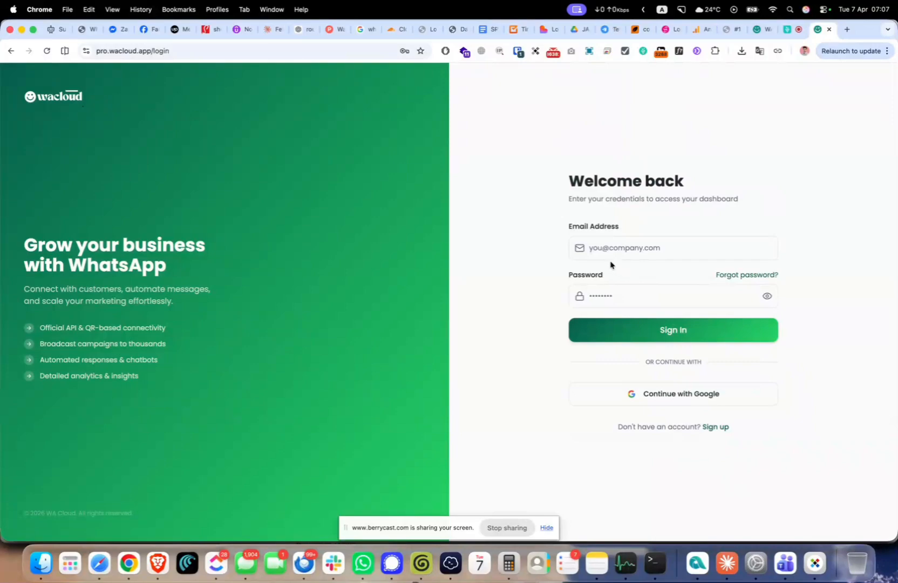
pyautogui.click(598, 250)
pyautogui.click(589, 295)
pyautogui.click(561, 299)
pyautogui.click(668, 395)
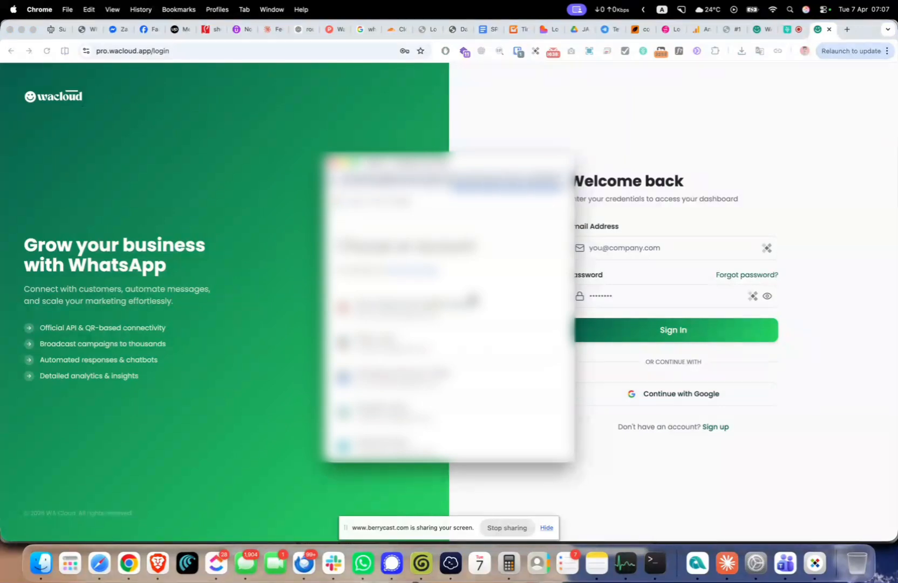
pyautogui.click(473, 299)
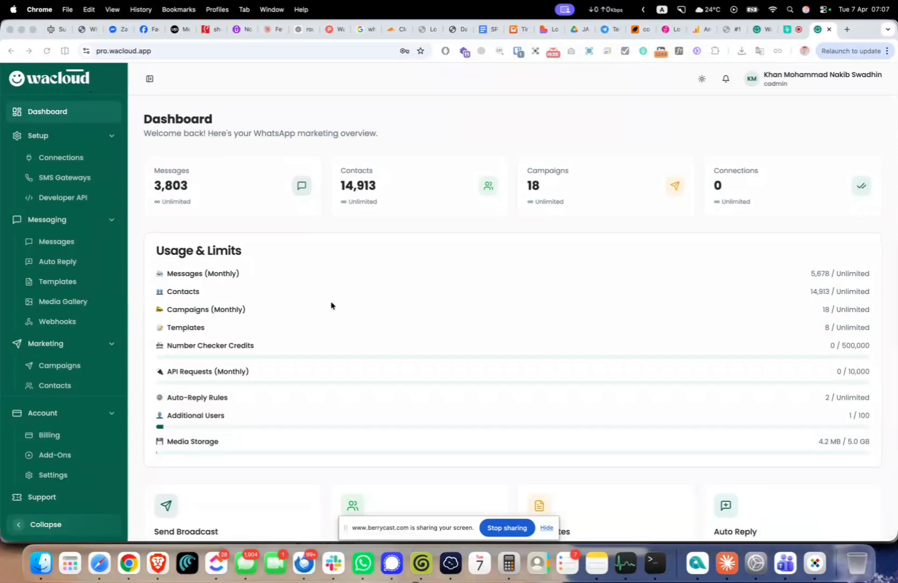
# Skim the whole dashboard and examine its Messages, Contacts, Campaigns and Connections summary cards.
pyautogui.scroll(-10, 409, 303)
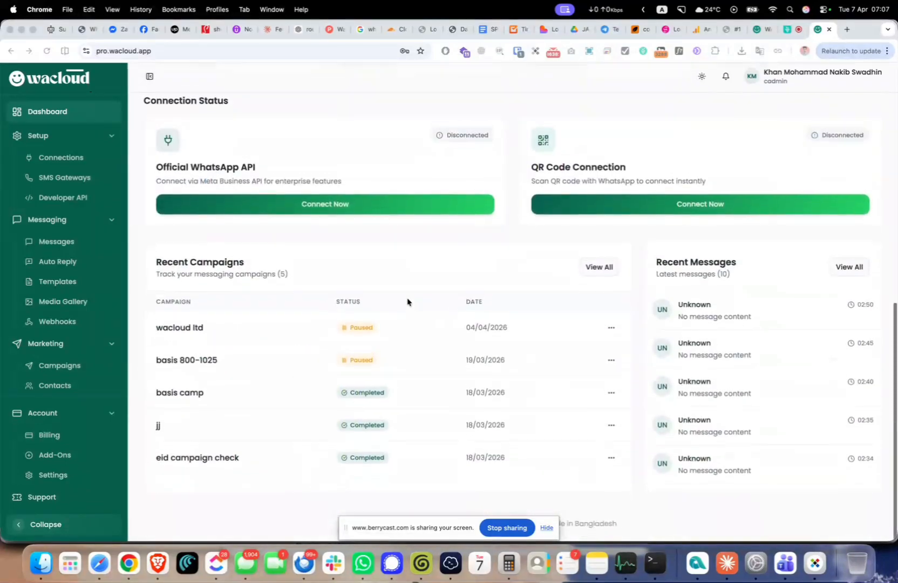
pyautogui.scroll(10, 408, 301)
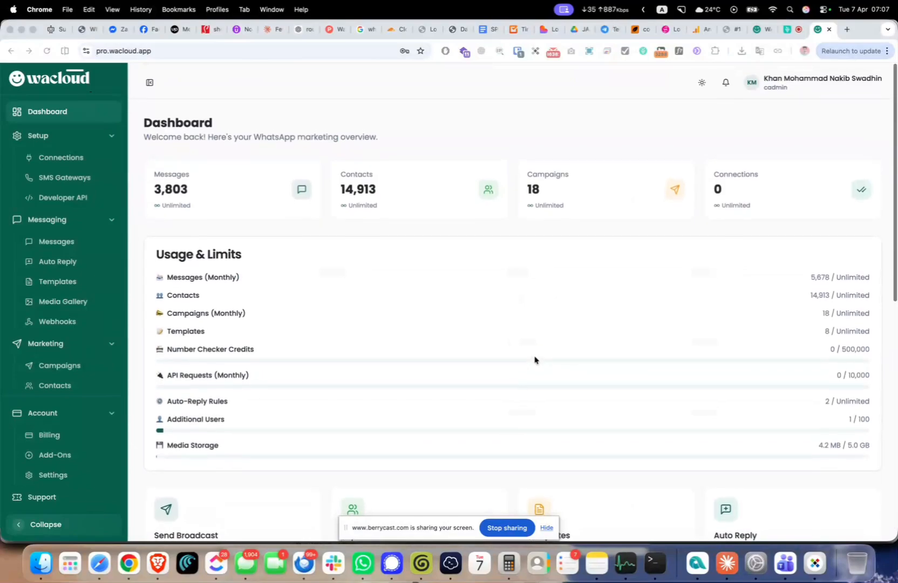
pyautogui.click(155, 175)
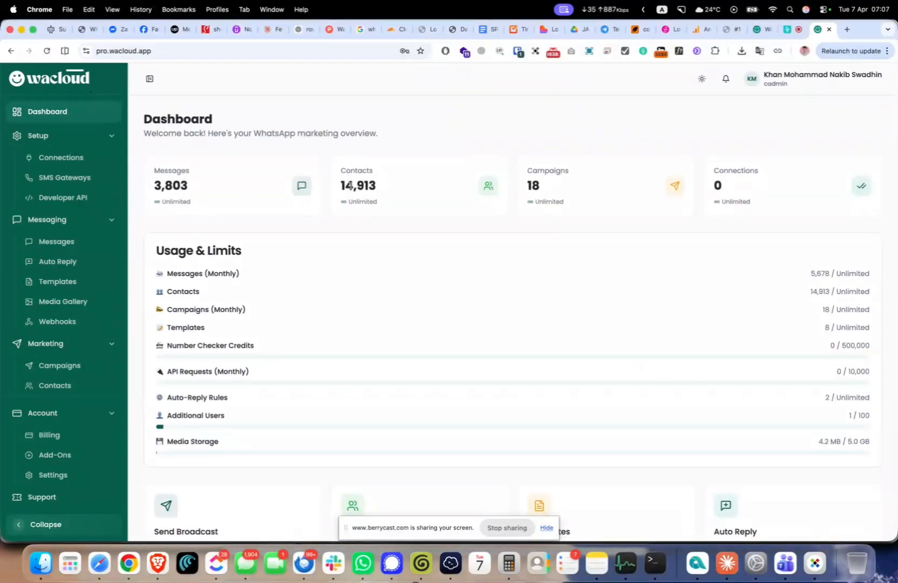
pyautogui.moveTo(341, 169); pyautogui.dragTo(566, 205)
pyautogui.click(740, 200)
pyautogui.scroll(-1, 733, 213)
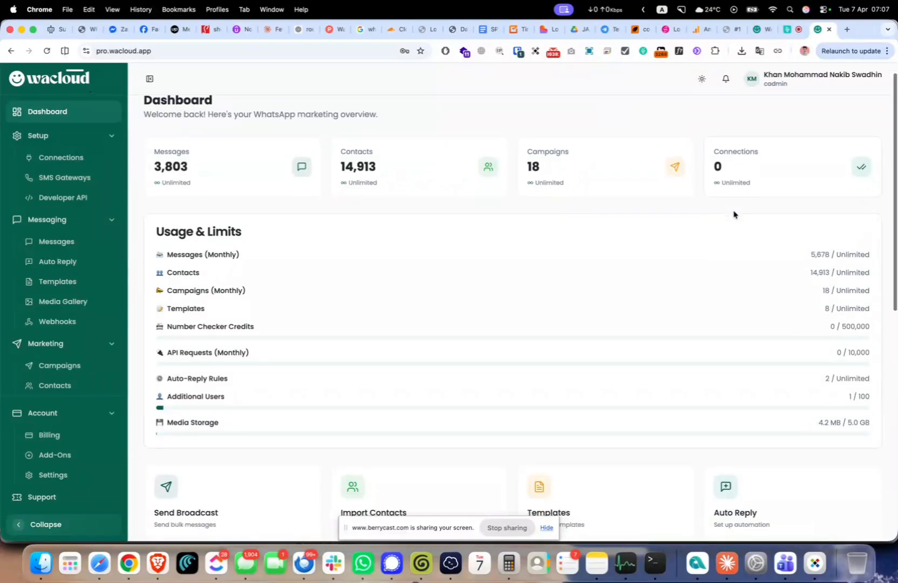
pyautogui.moveTo(711, 157); pyautogui.dragTo(758, 187)
pyautogui.click(641, 223)
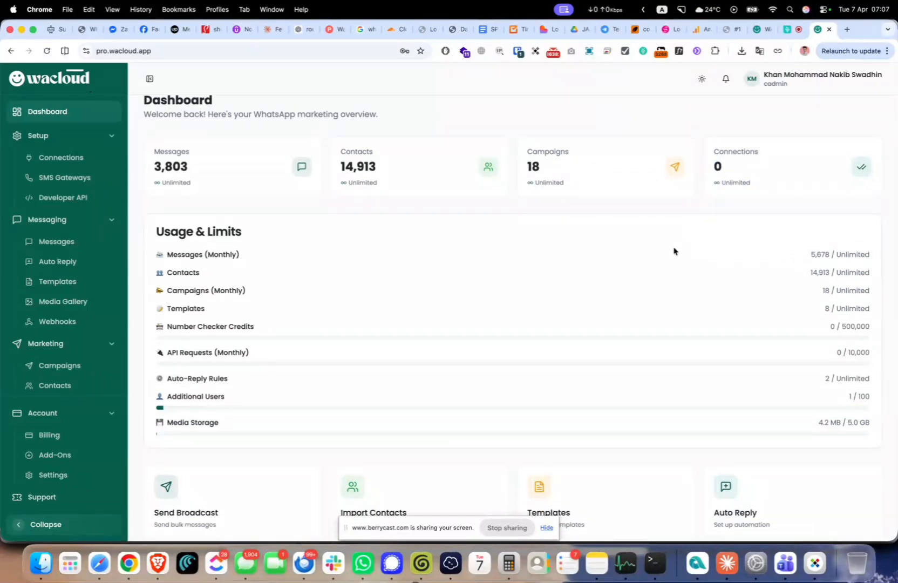
# Examine the Usage & Limits section, including the monthly message usage.
pyautogui.scroll(-3, 407, 281)
pyautogui.scroll(4, 540, 302)
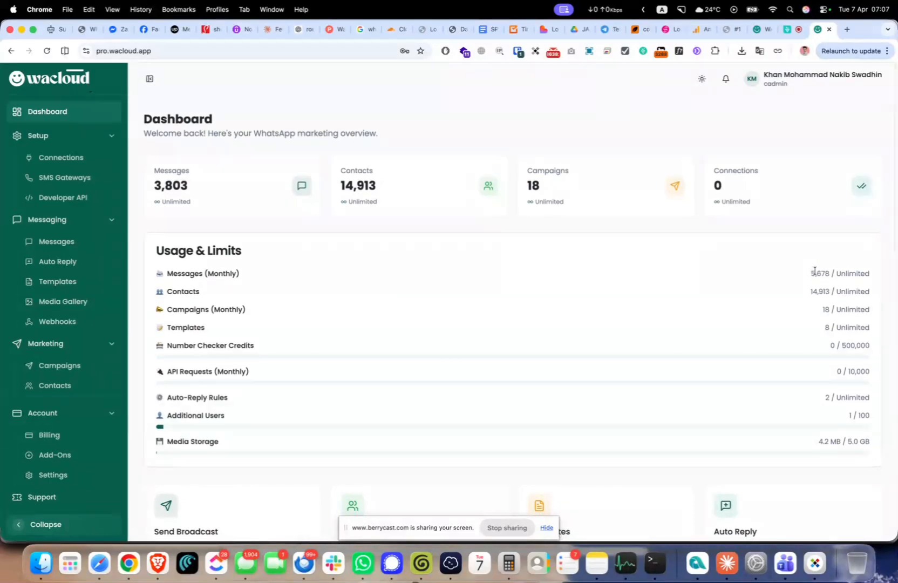
pyautogui.tripleClick(814, 271)
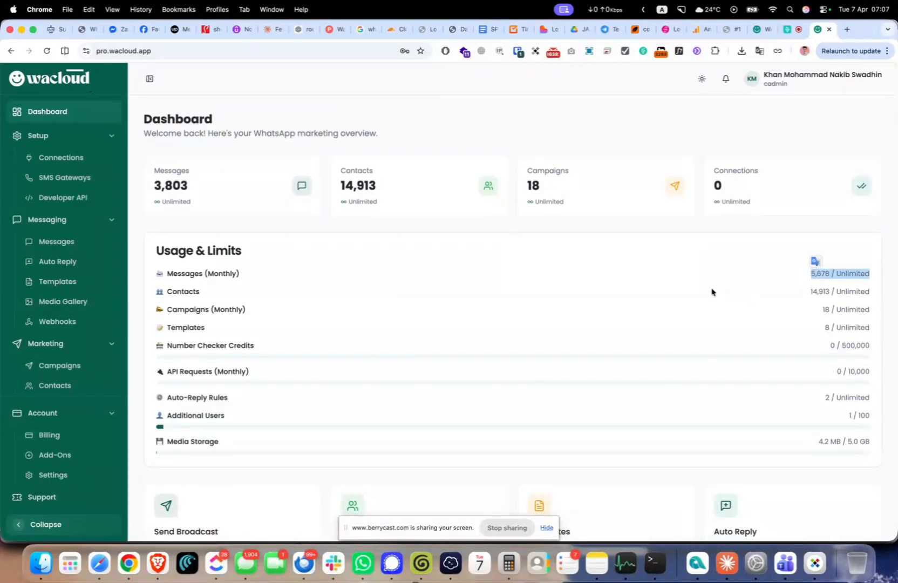
# Preview the Send Broadcast, Import Contacts, Templates and Auto Reply shortcuts, returning to the dashboard after each.
pyautogui.scroll(-5, 604, 315)
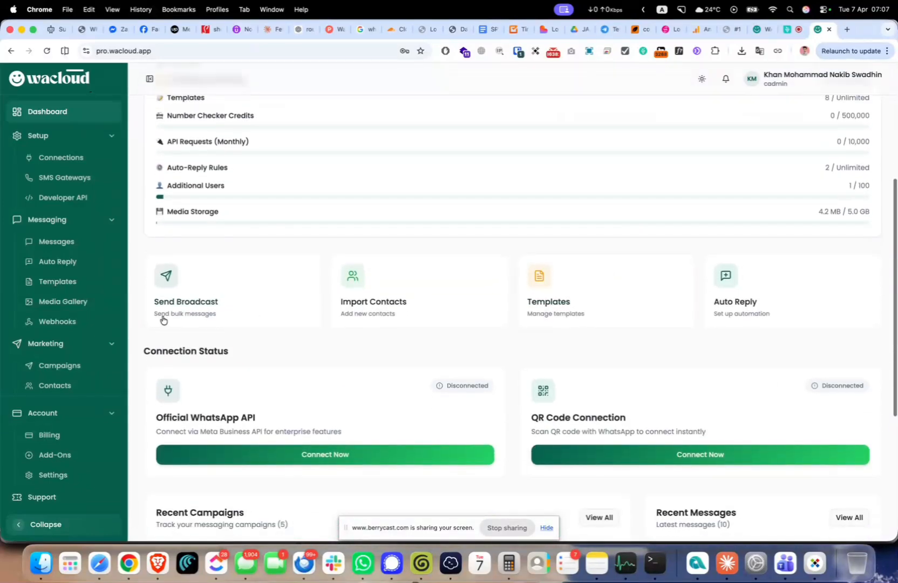
pyautogui.click(197, 295)
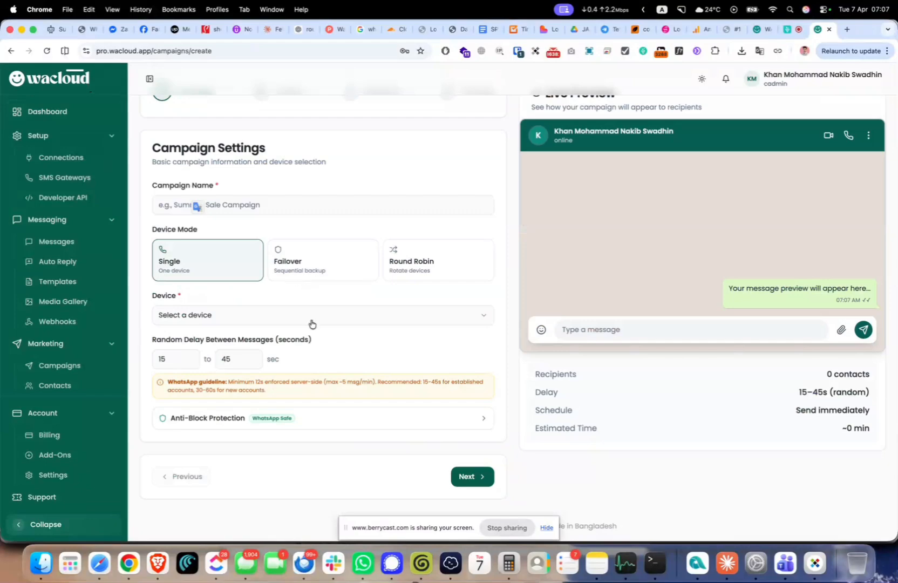
pyautogui.hscroll(-5, 307, 317)
pyautogui.click(412, 302)
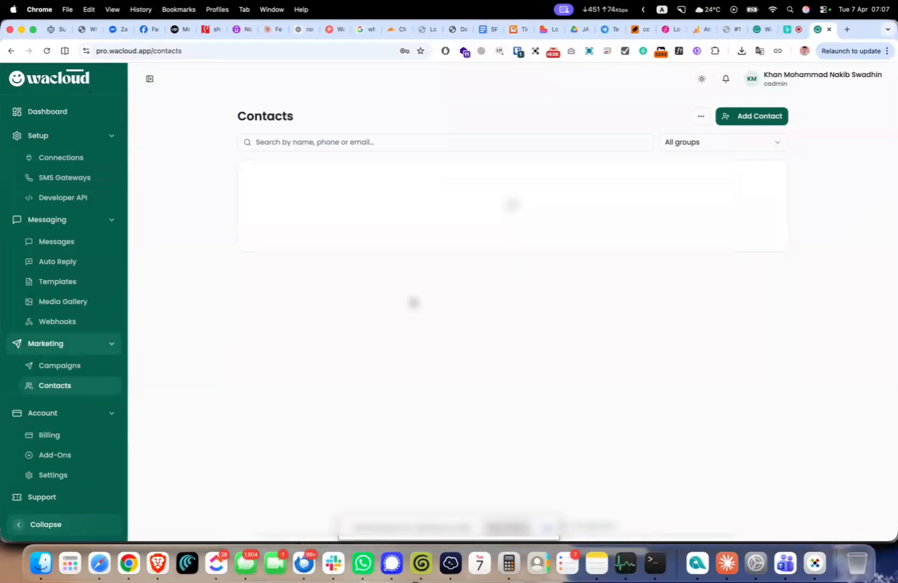
pyautogui.hscroll(-5, 550, 284)
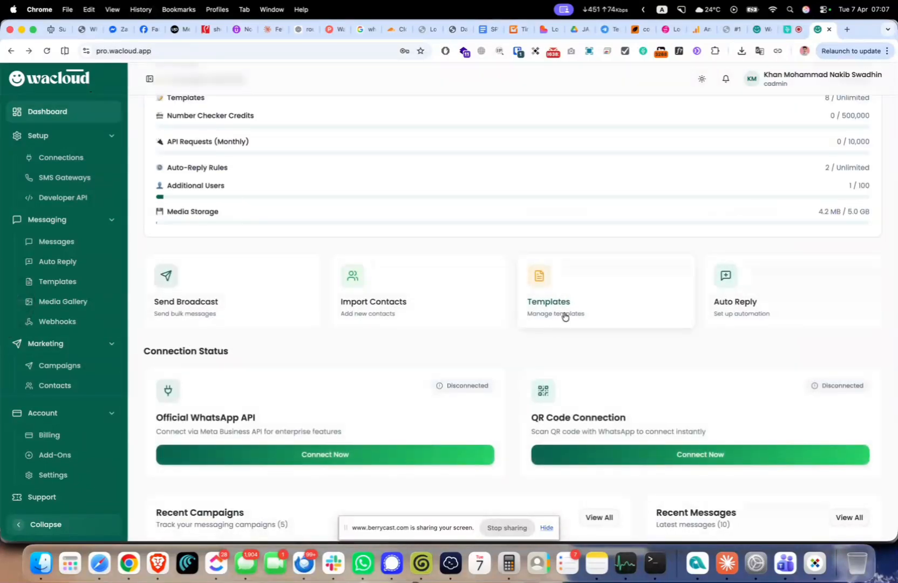
pyautogui.click(569, 309)
pyautogui.hscroll(-5, 528, 293)
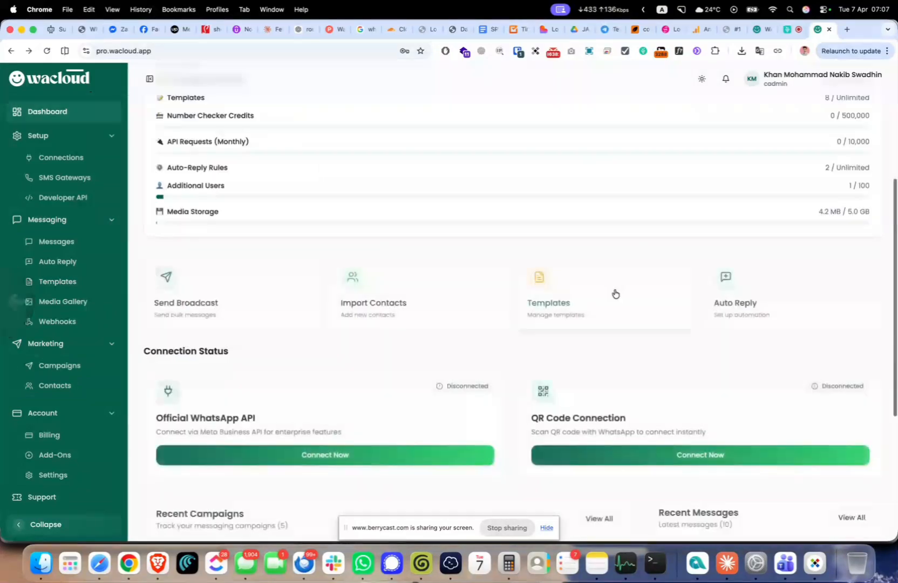
pyautogui.click(736, 303)
pyautogui.hscroll(-5, 444, 325)
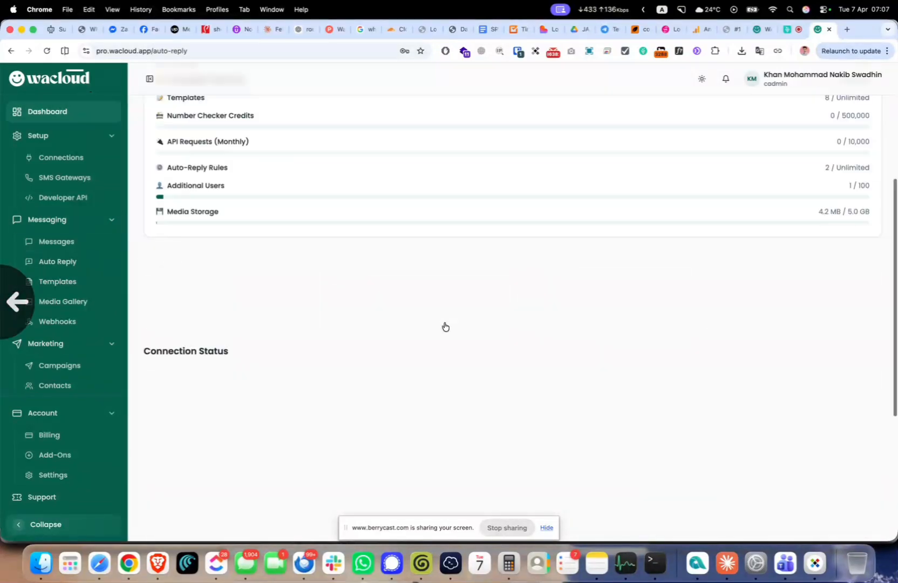
# View the Official WhatsApp API's Facebook and own-credentials options and the QR code connection, dismissing both dialogs without connecting.
pyautogui.scroll(-3, 431, 351)
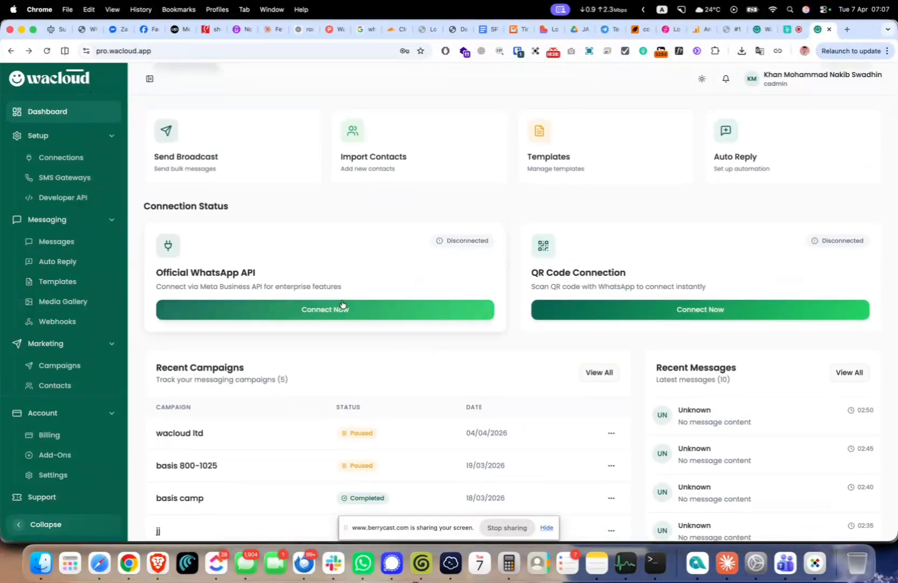
pyautogui.click(303, 318)
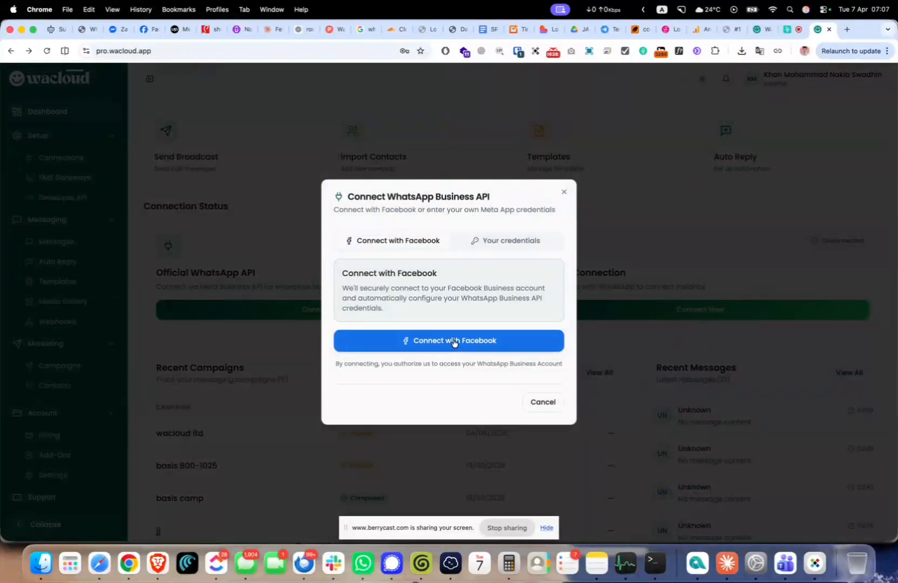
pyautogui.click(510, 241)
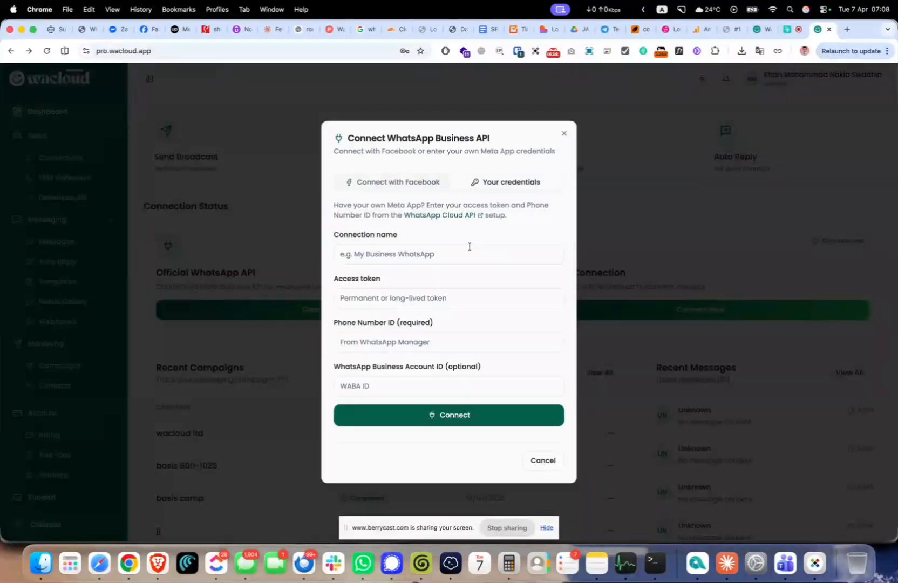
pyautogui.click(400, 184)
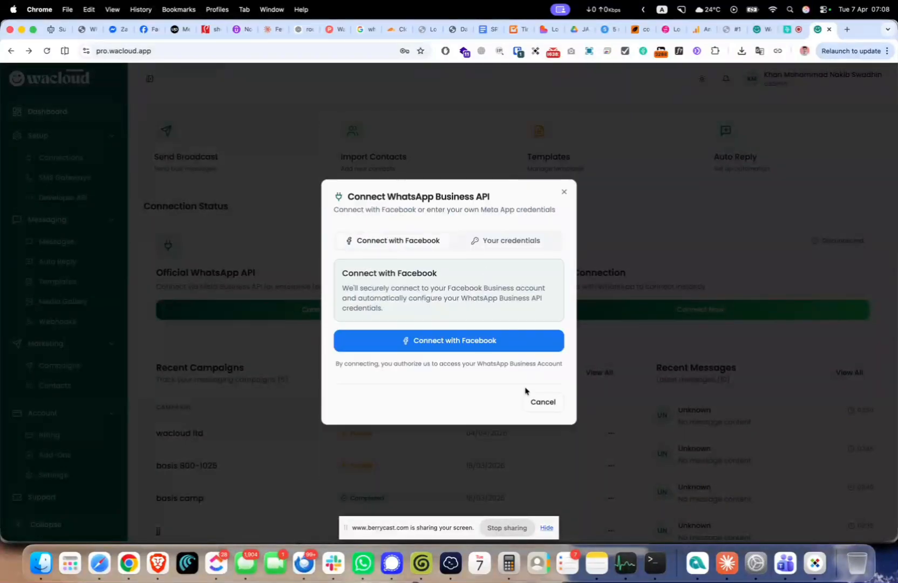
pyautogui.click(549, 406)
pyautogui.click(693, 310)
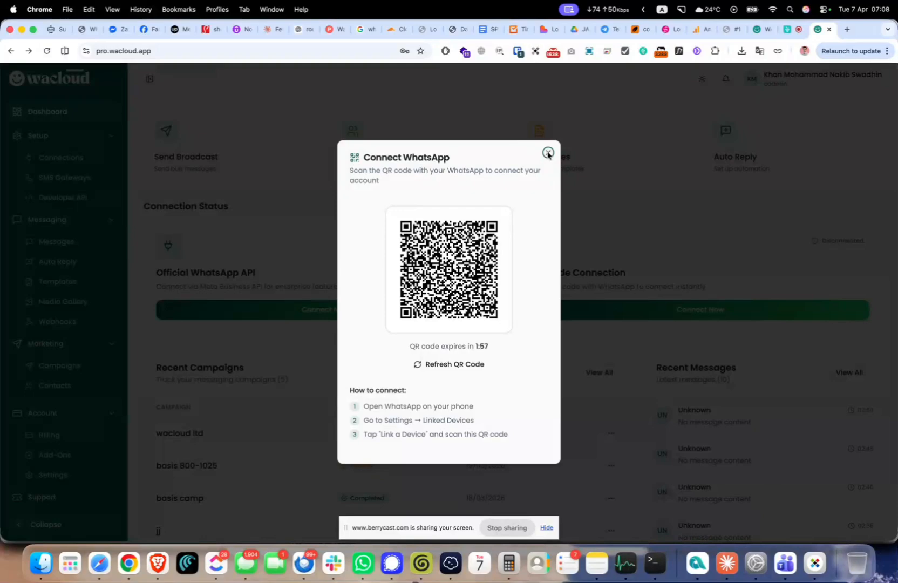
pyautogui.click(547, 154)
# Review the dashboard's Recent Campaigns list and Recent Messages list.
pyautogui.scroll(-4, 517, 294)
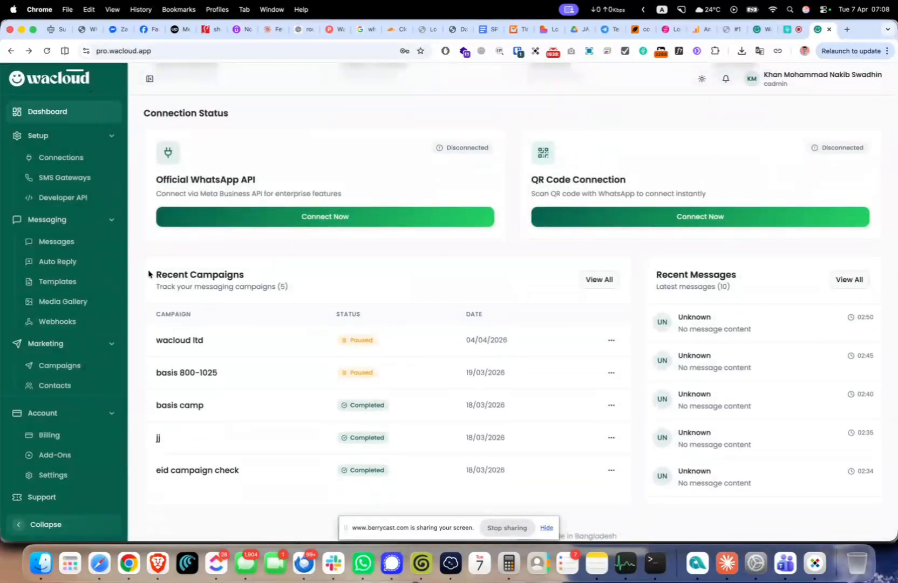
pyautogui.moveTo(149, 273); pyautogui.dragTo(412, 472)
pyautogui.click(412, 472)
pyautogui.scroll(-1, 484, 457)
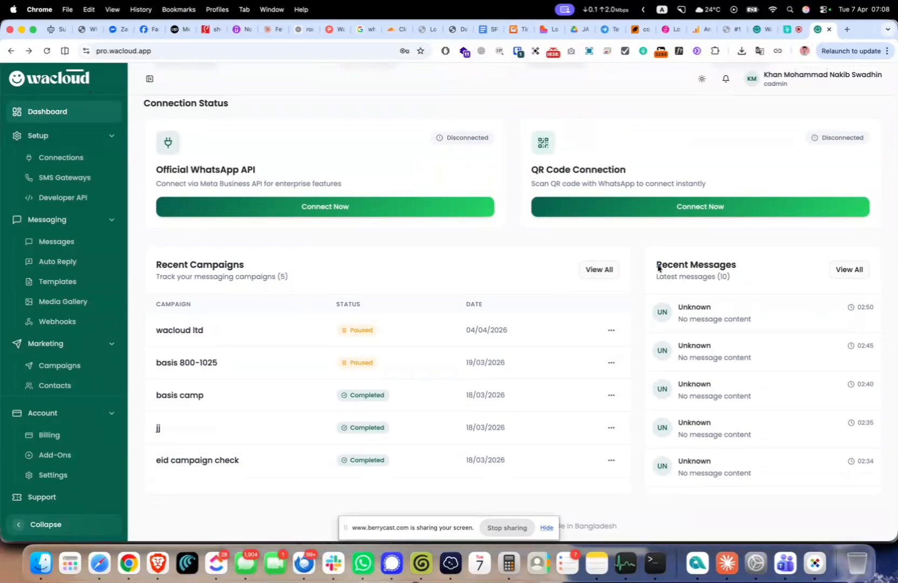
pyautogui.moveTo(655, 262); pyautogui.dragTo(802, 477)
# Toggle the dashboard's display theme and switch it back.
pyautogui.scroll(10, 731, 398)
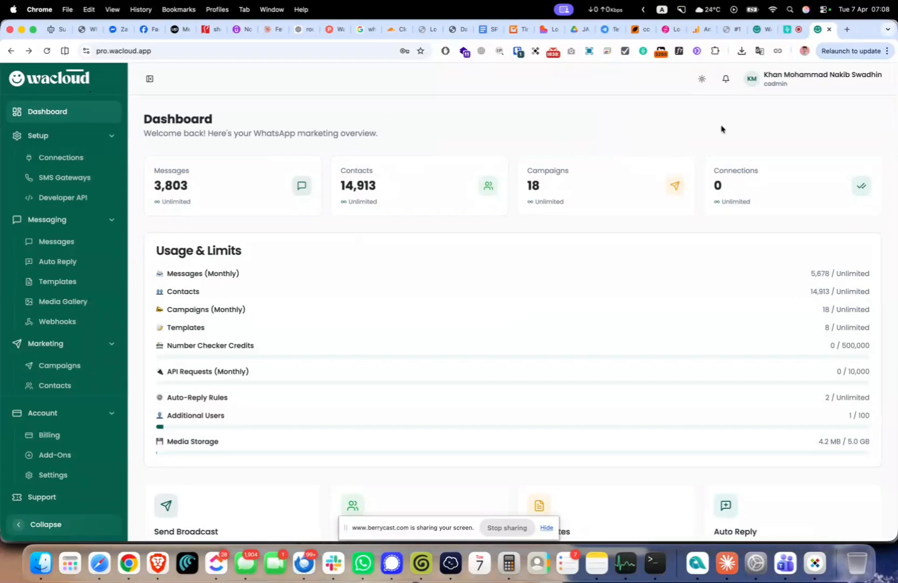
pyautogui.click(702, 79)
pyautogui.click(703, 80)
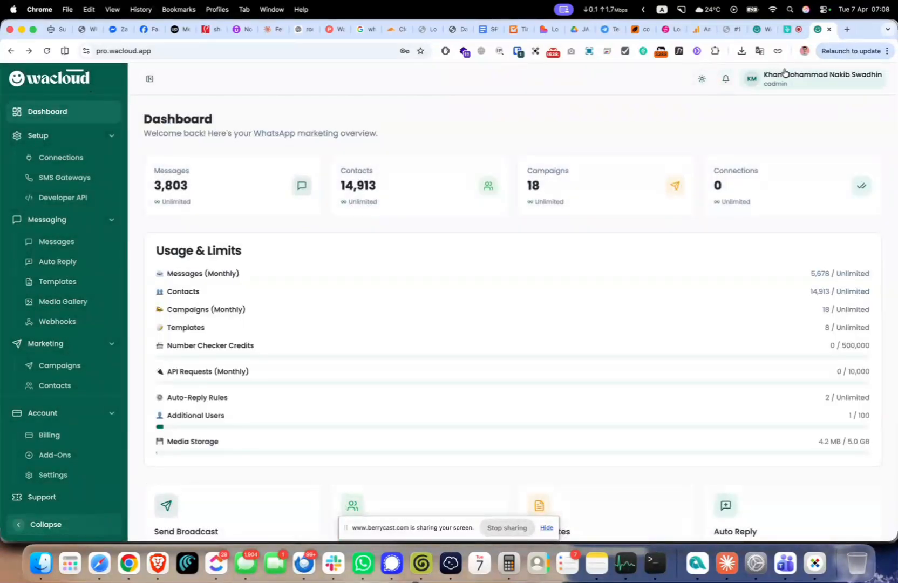
pyautogui.click(795, 30)
pyautogui.moveTo(832, 133)
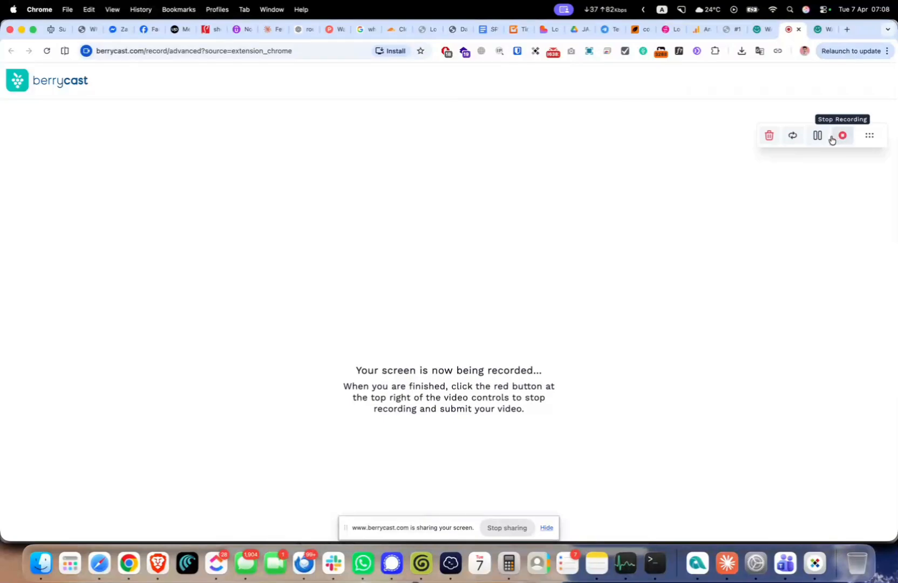
pyautogui.click(818, 30)
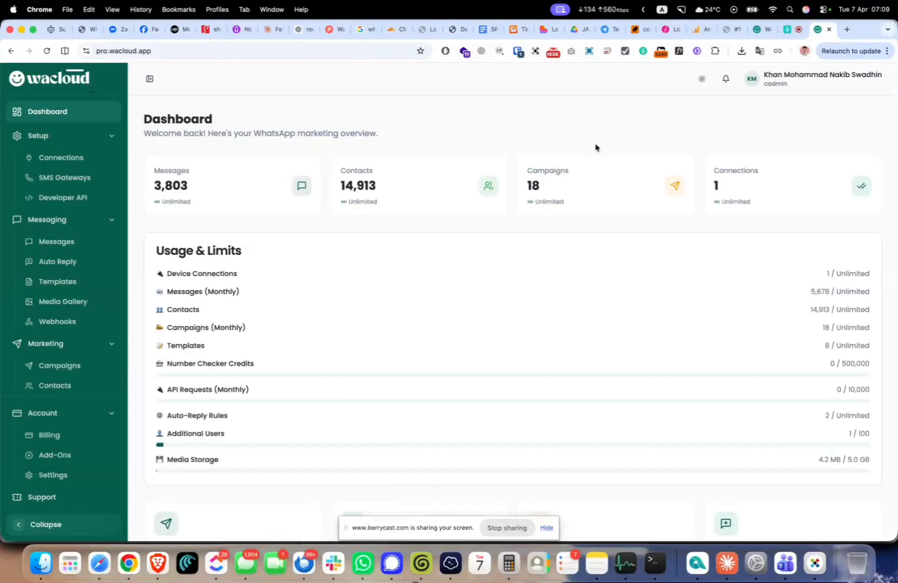
# Toggle the display theme and switch it back, and view the notifications list before dismissing it.
pyautogui.click(703, 79)
pyautogui.click(703, 79)
pyautogui.click(724, 80)
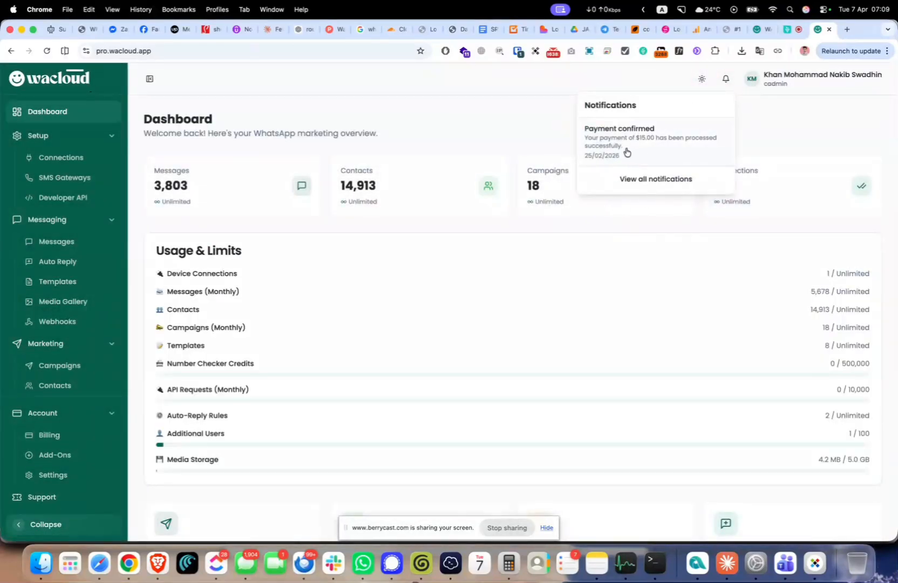
pyautogui.click(753, 132)
# Review the account's profile, notification and security settings, previewing the two-factor authenticator setup without enabling it.
pyautogui.click(777, 81)
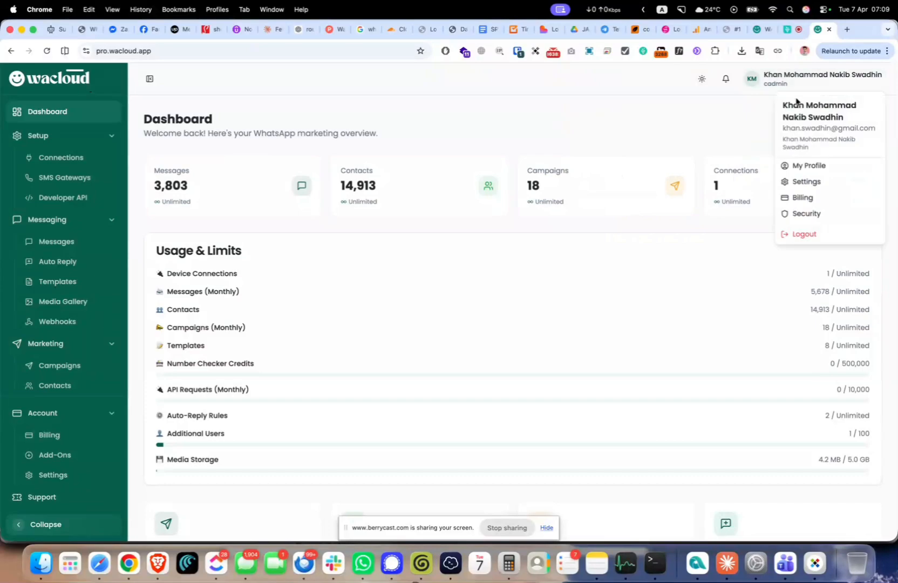
pyautogui.click(815, 167)
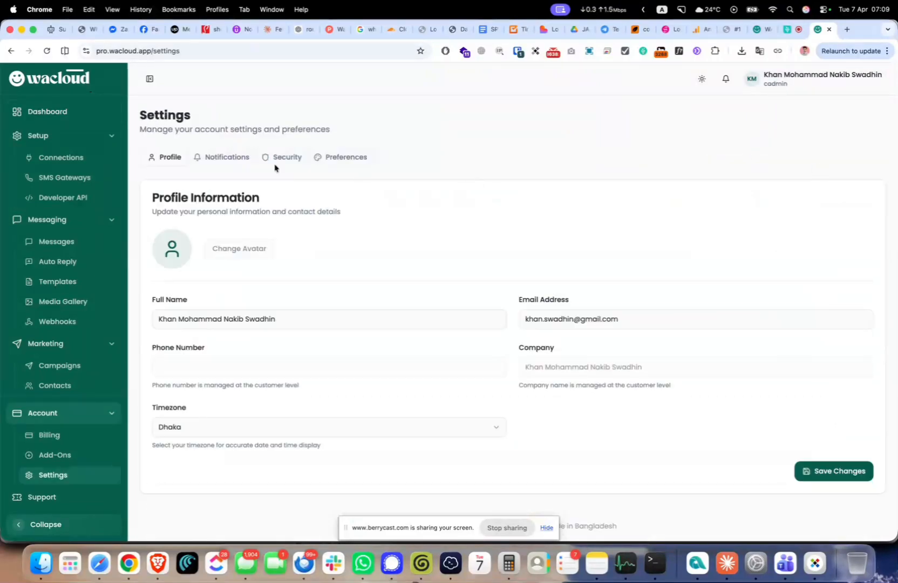
pyautogui.click(212, 155)
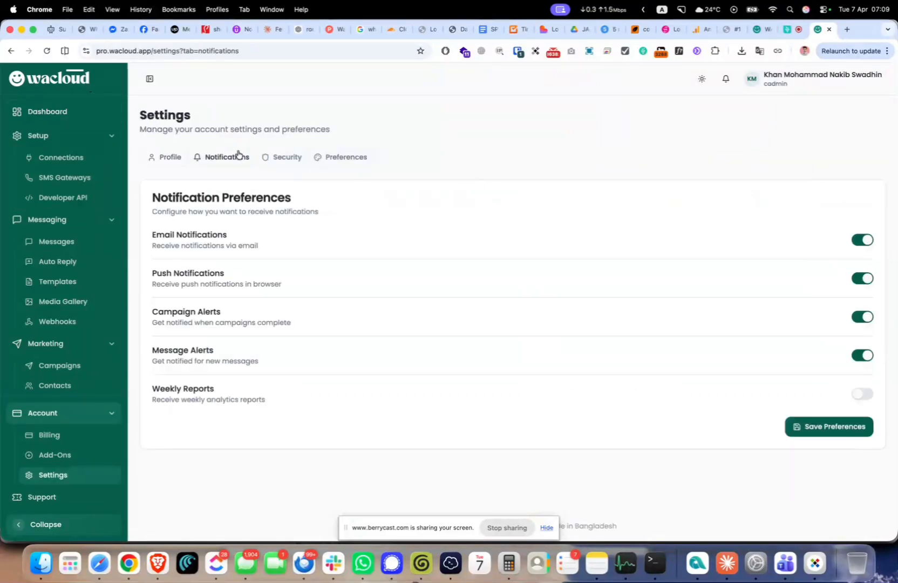
pyautogui.click(294, 157)
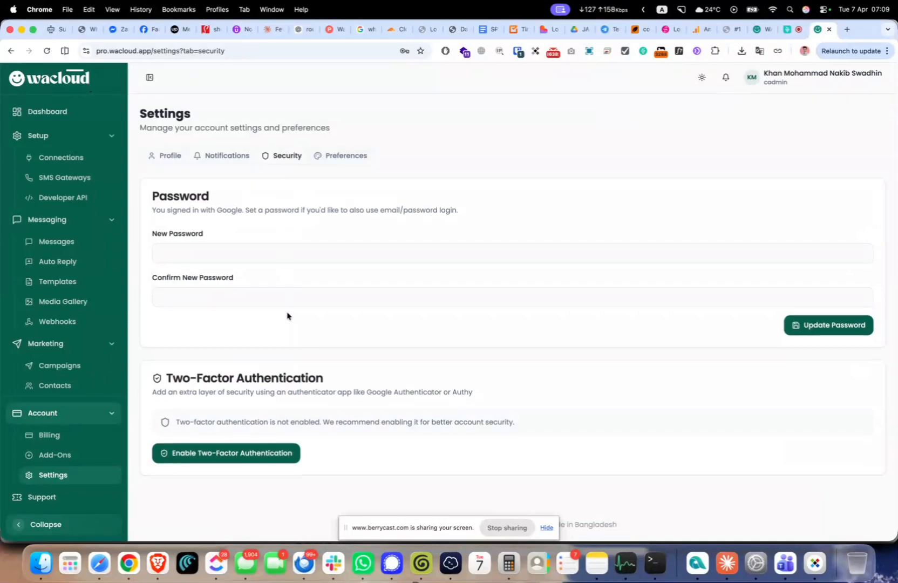
pyautogui.click(248, 455)
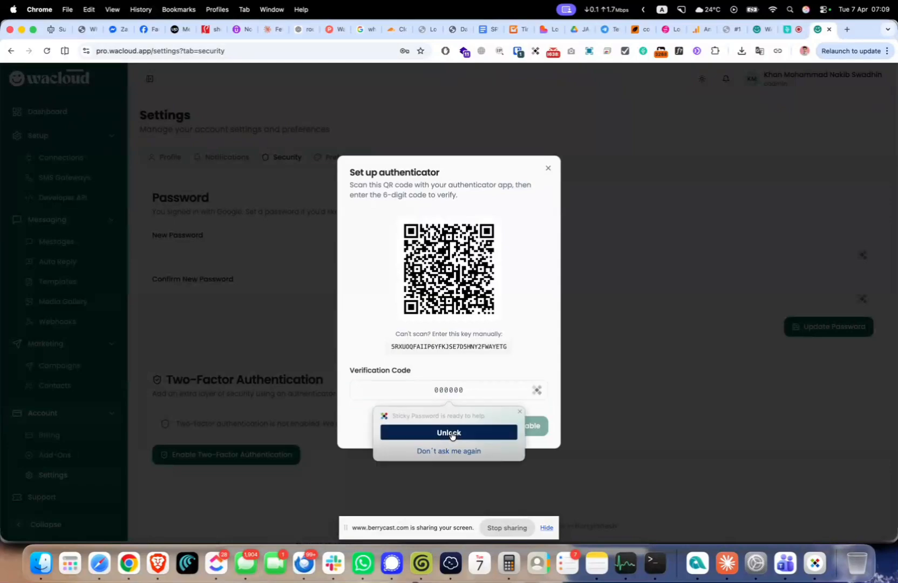
pyautogui.click(451, 432)
# Explore the app preferences' language and date format options and choose GMT as the timezone without saving.
pyautogui.click(341, 156)
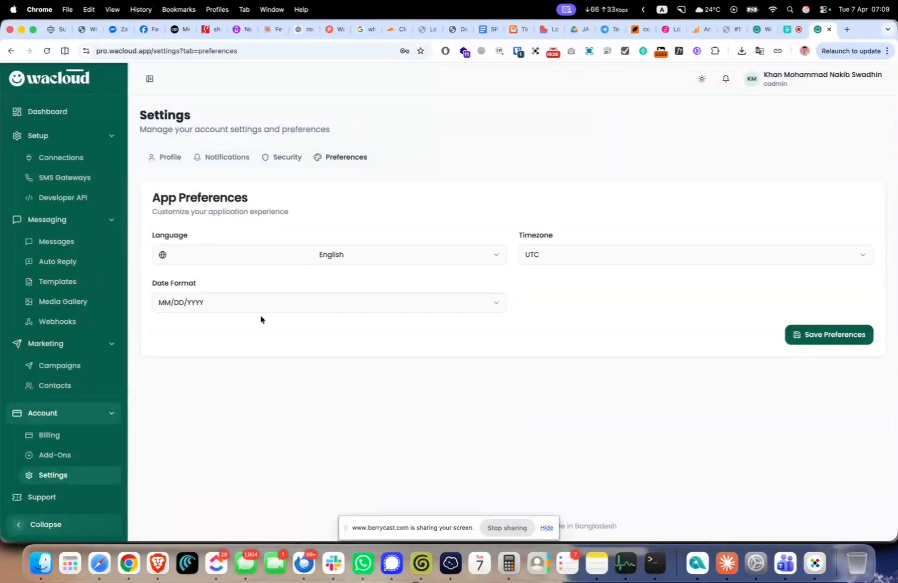
pyautogui.click(346, 261)
pyautogui.click(353, 263)
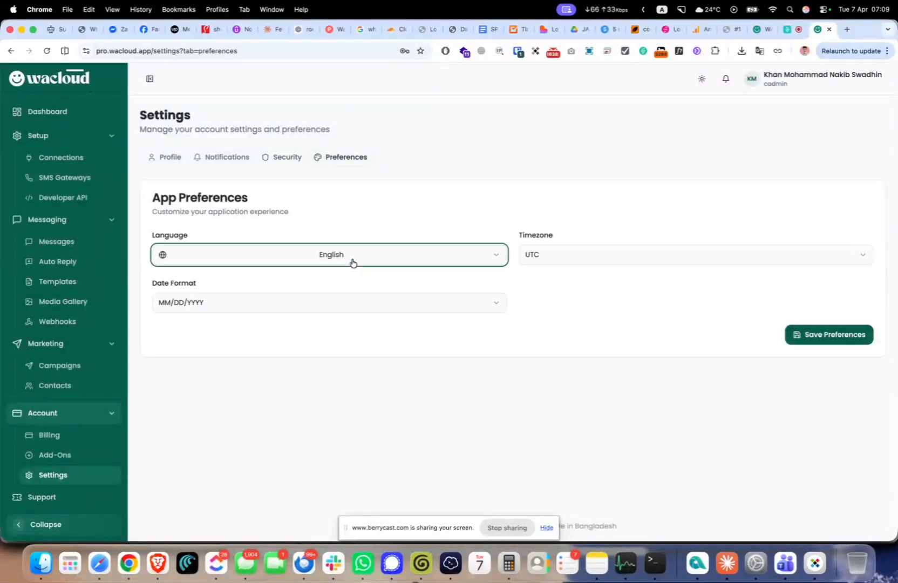
pyautogui.click(554, 262)
pyautogui.click(567, 320)
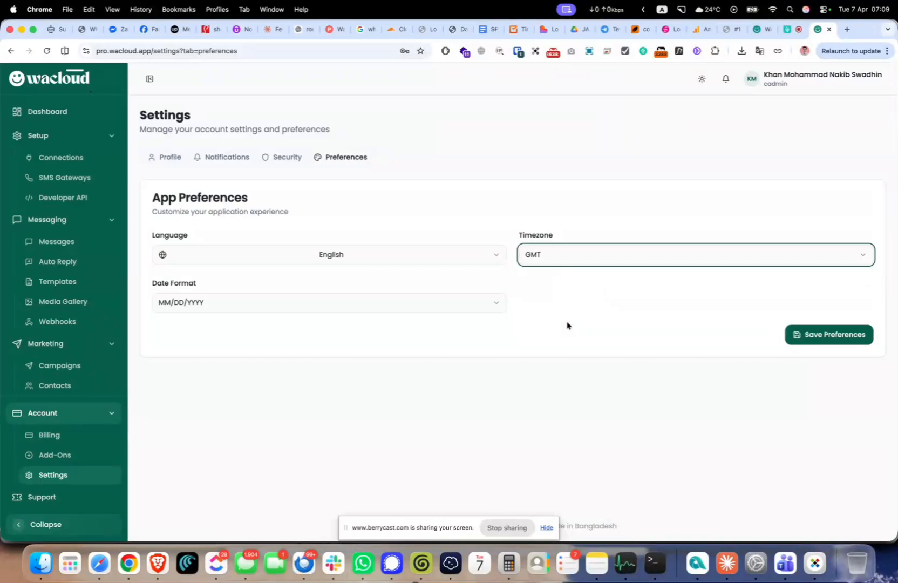
pyautogui.click(453, 306)
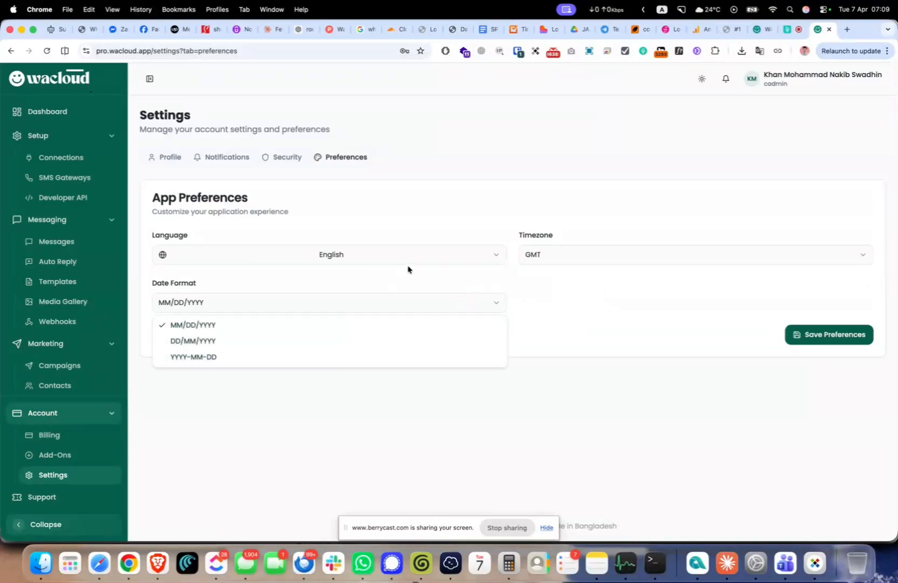
pyautogui.click(410, 193)
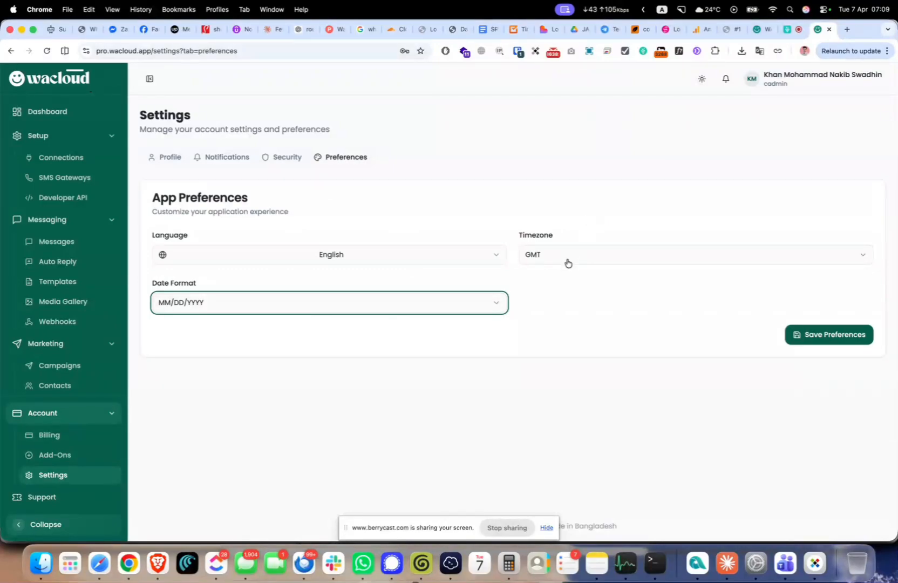
pyautogui.click(575, 203)
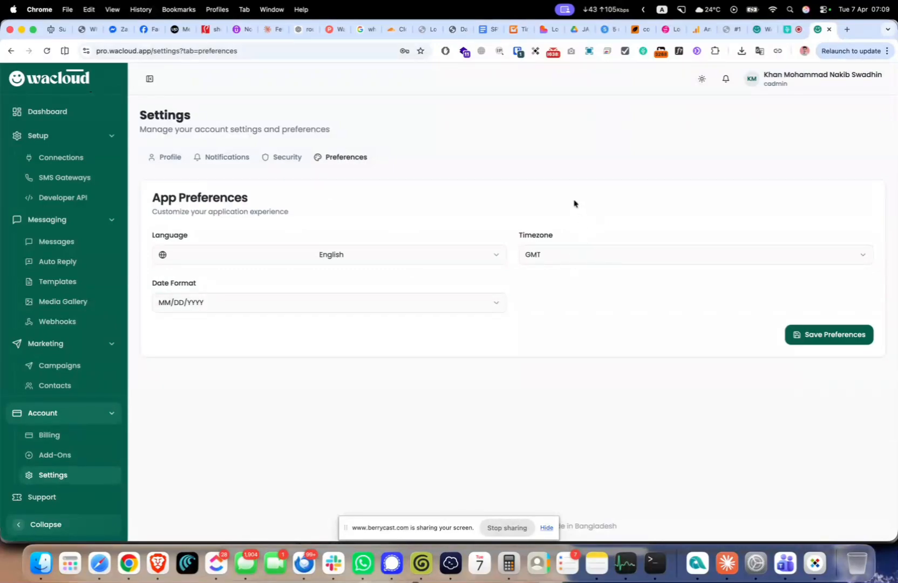
# Visit the account's Billing, Settings and My Profile pages in turn.
pyautogui.click(783, 88)
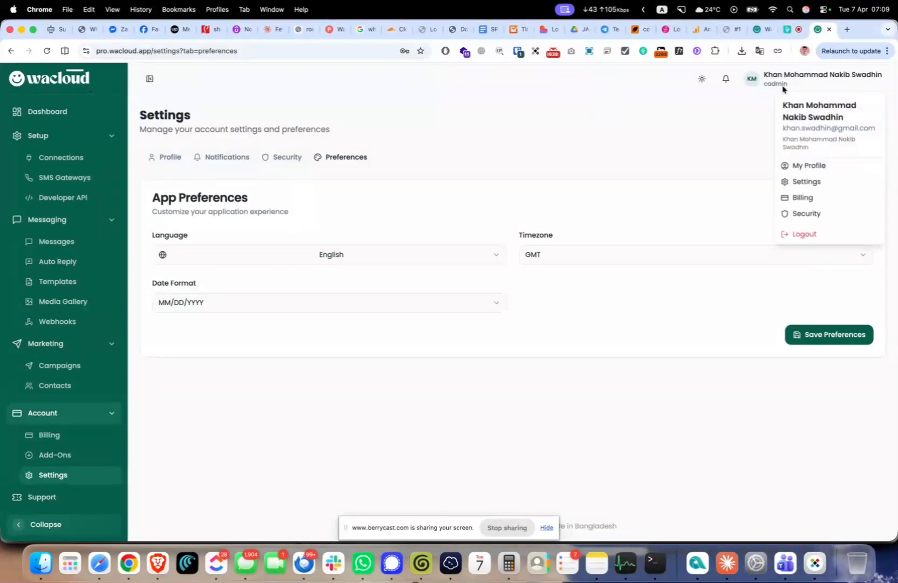
pyautogui.click(815, 197)
pyautogui.click(782, 79)
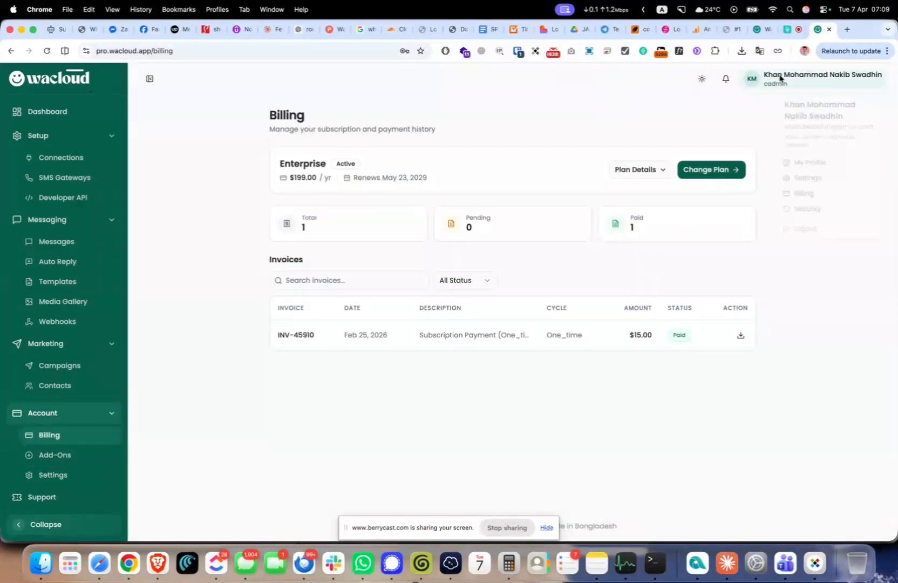
pyautogui.click(806, 182)
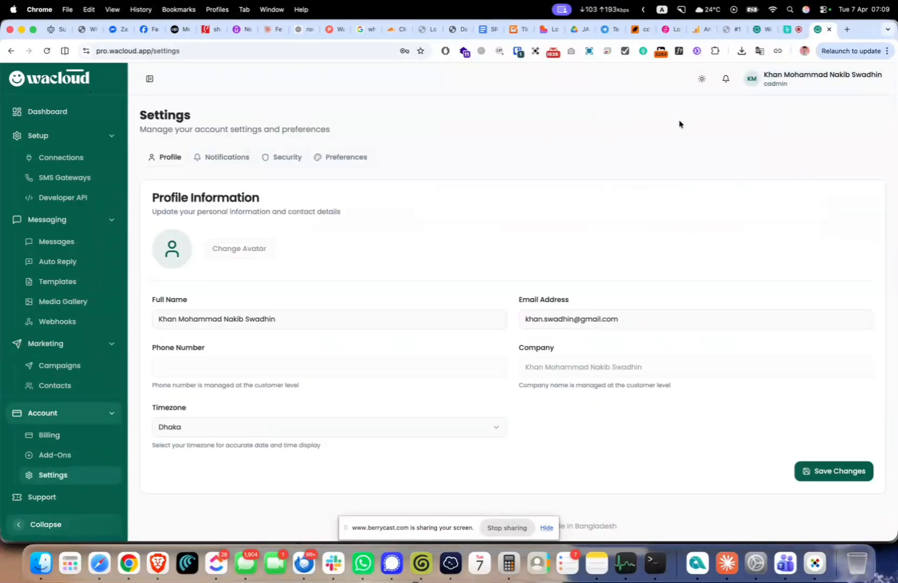
pyautogui.click(794, 82)
pyautogui.click(811, 166)
# Go back to Billing and expand the Enterprise plan's details to review its limits, features, extras and active add-ons.
pyautogui.click(808, 82)
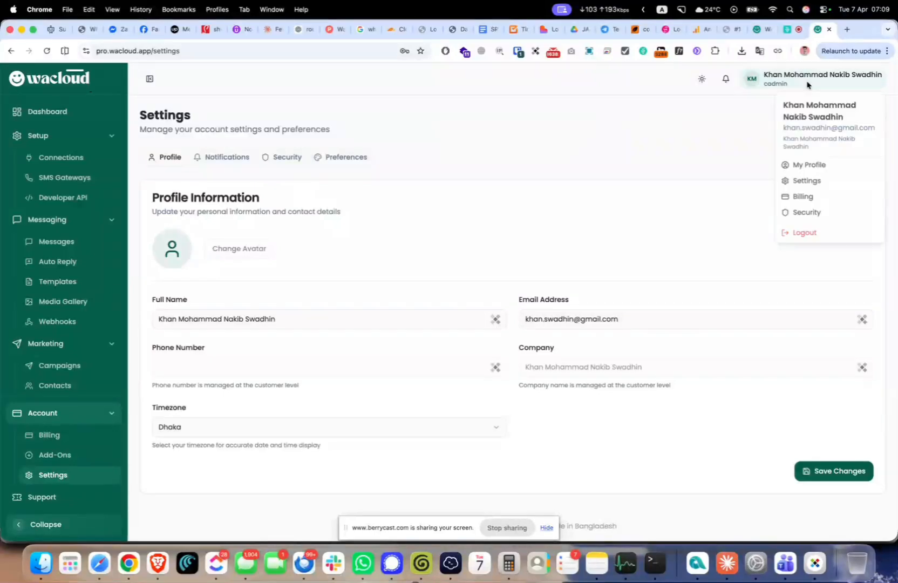
pyautogui.click(810, 198)
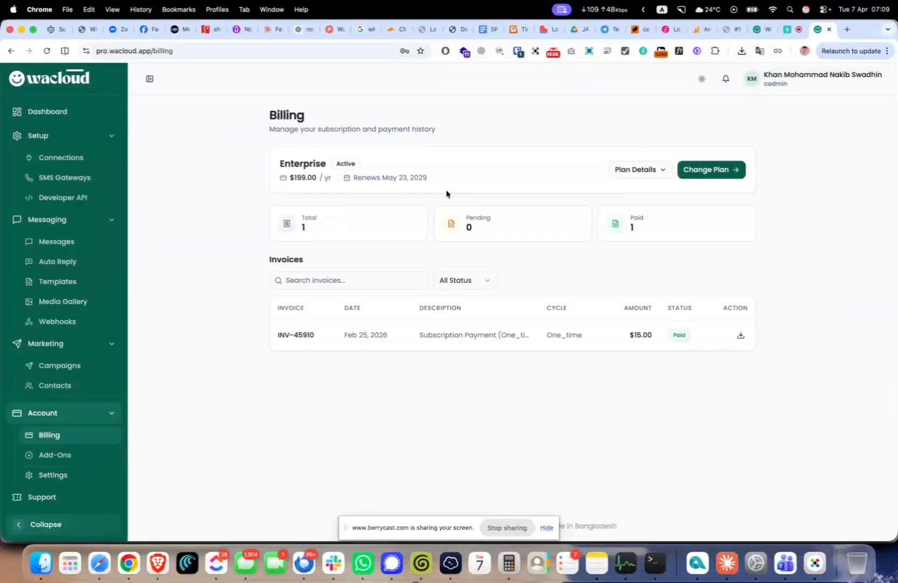
pyautogui.click(640, 171)
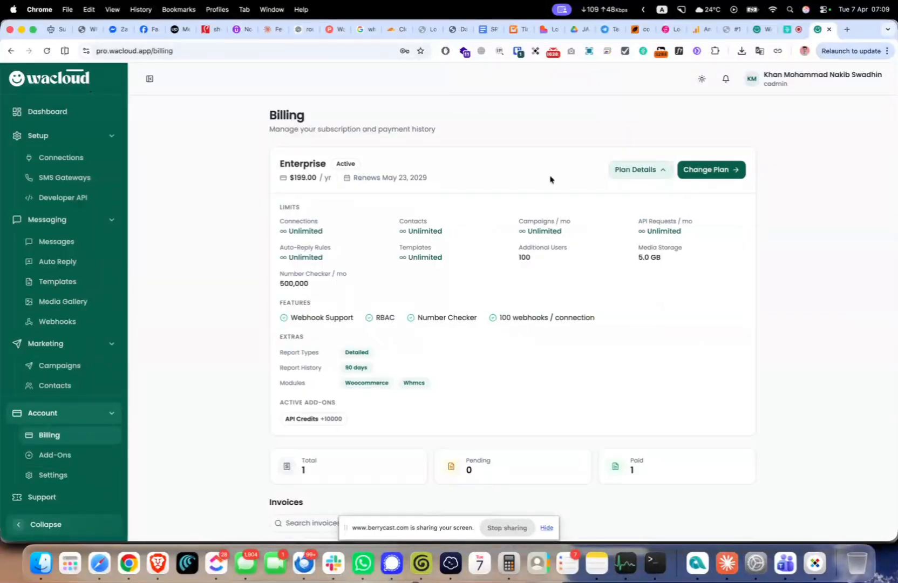
pyautogui.moveTo(276, 210); pyautogui.dragTo(471, 425)
# Compare the monthly plans from Trial Free to Enterprise on the plan selection page and return to Billing.
pyautogui.click(718, 174)
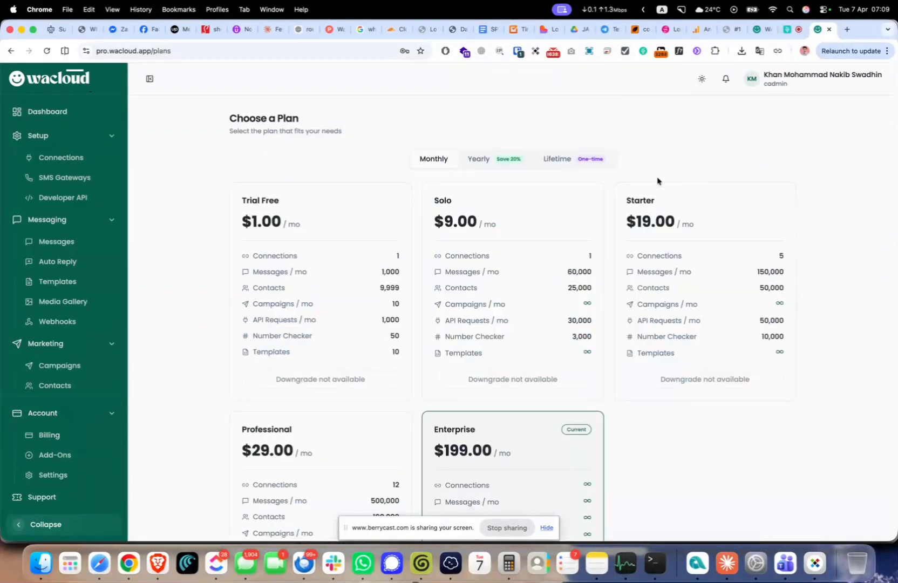
pyautogui.scroll(-5, 492, 245)
pyautogui.scroll(5, 492, 245)
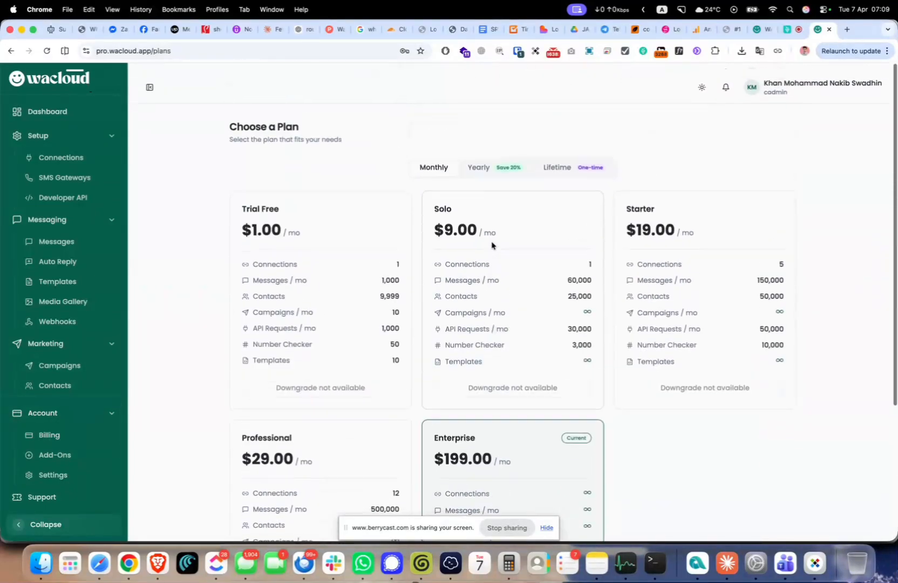
pyautogui.scroll(-5, 492, 246)
pyautogui.scroll(1, 585, 237)
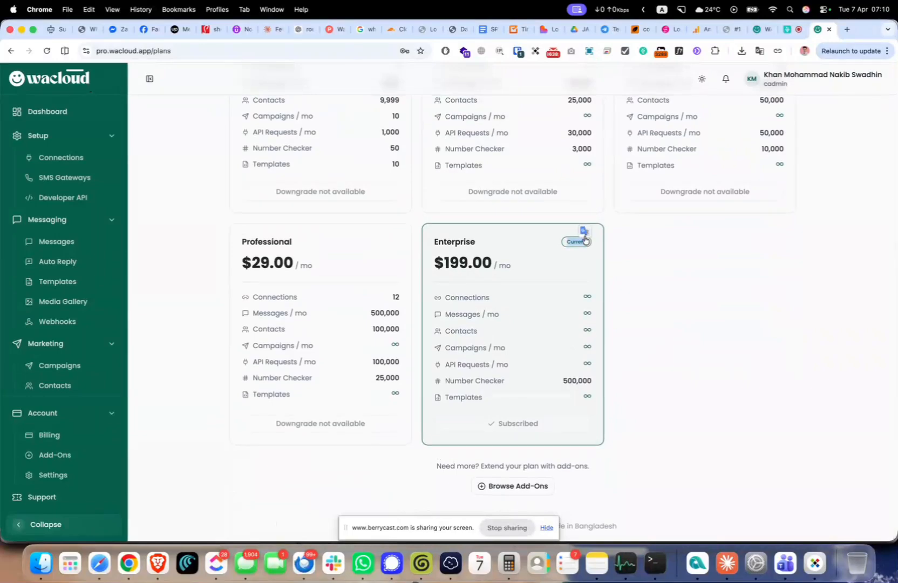
pyautogui.scroll(5, 585, 236)
pyautogui.hscroll(-5, 445, 243)
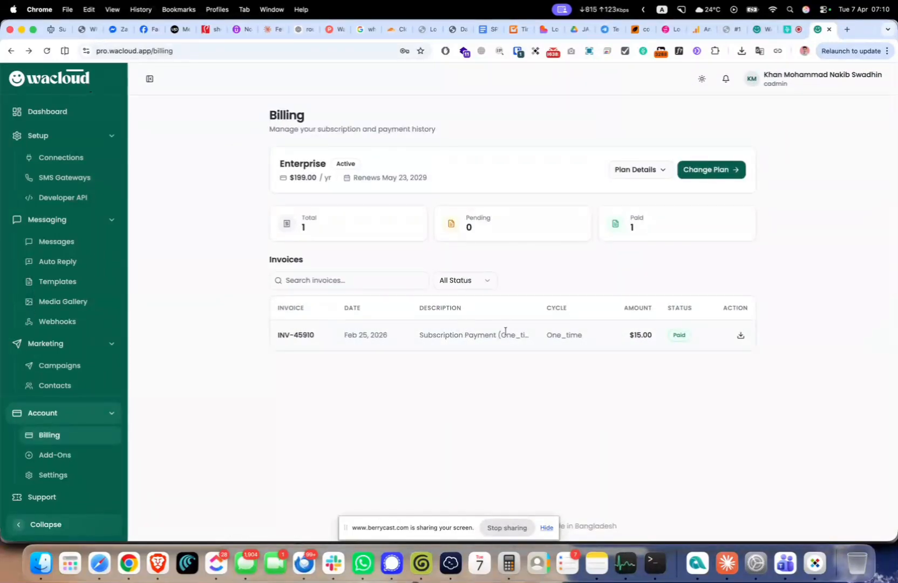
# Try to download the paid $15.00 invoice and revisit the account's Security settings.
pyautogui.click(741, 335)
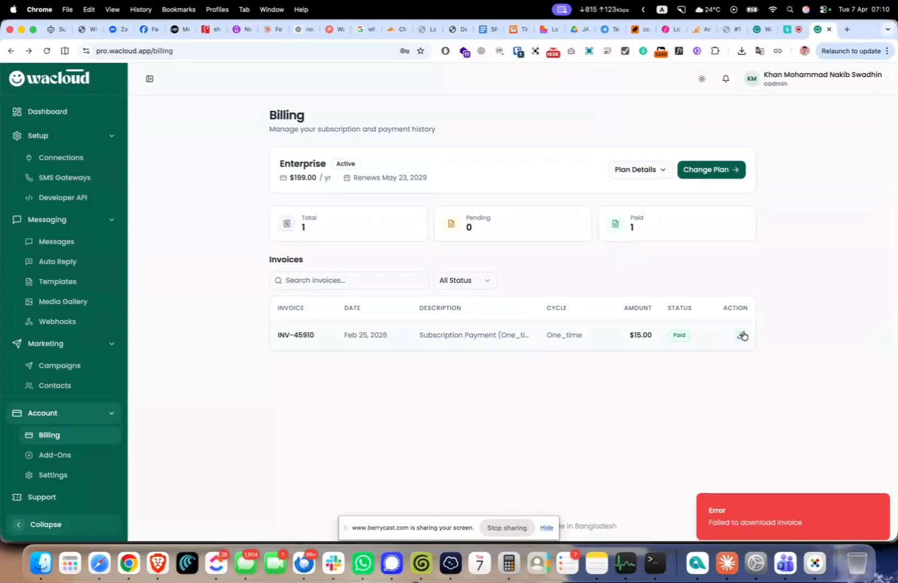
pyautogui.click(846, 82)
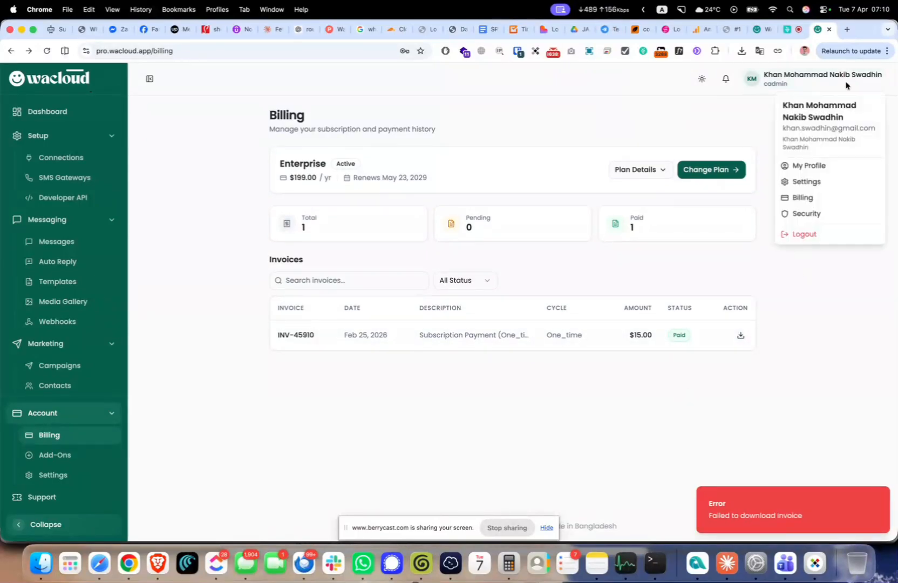
pyautogui.click(840, 216)
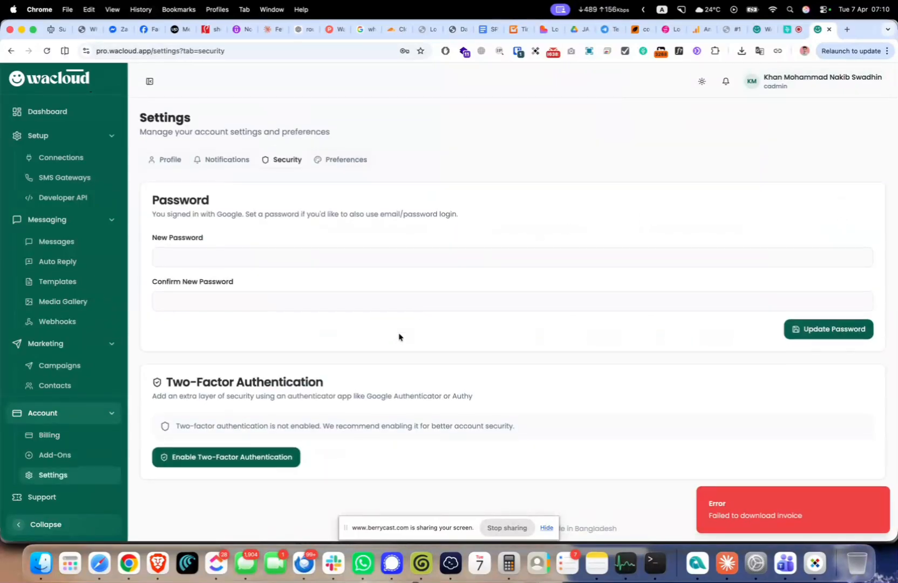
# Dismiss the account menu, return to the dashboard and look over its overview.
pyautogui.click(773, 89)
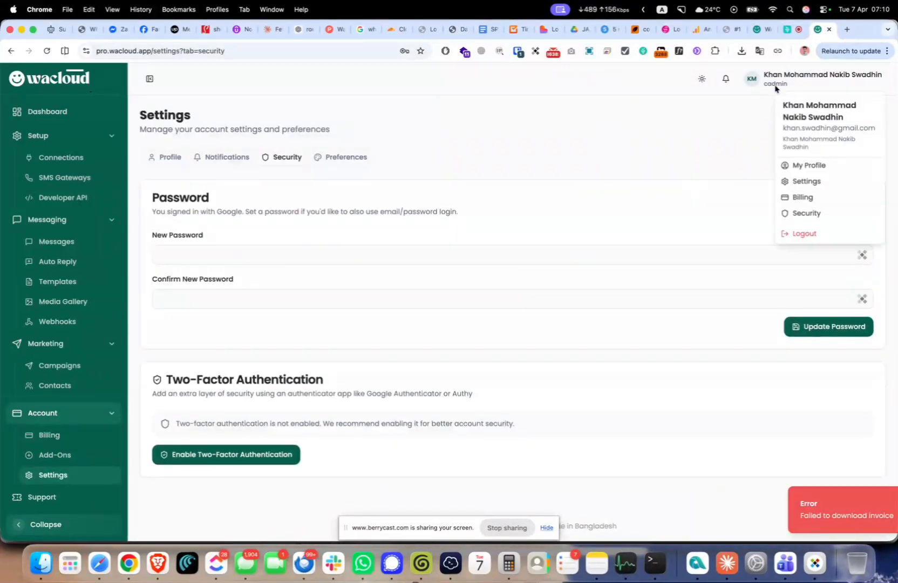
pyautogui.click(492, 157)
pyautogui.click(28, 116)
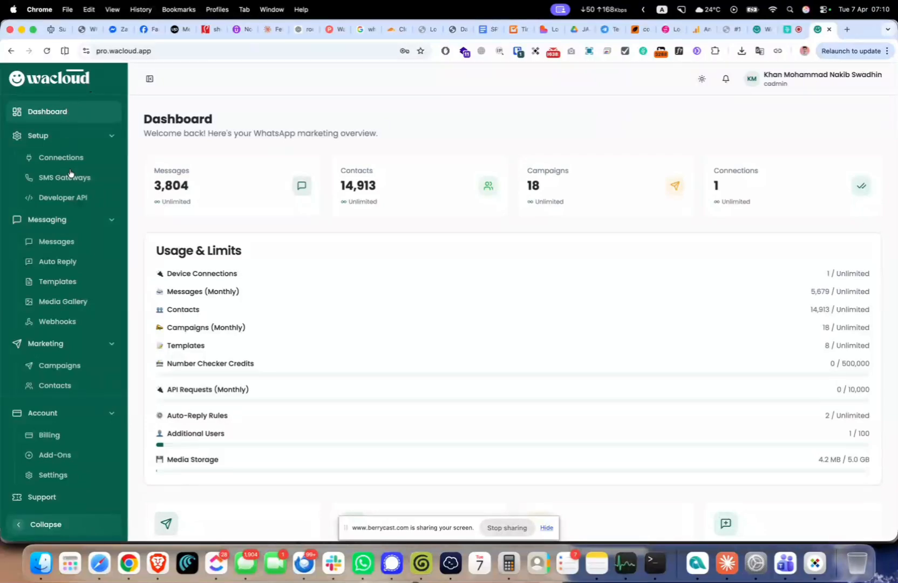
pyautogui.scroll(-4, 82, 264)
pyautogui.scroll(4, 82, 268)
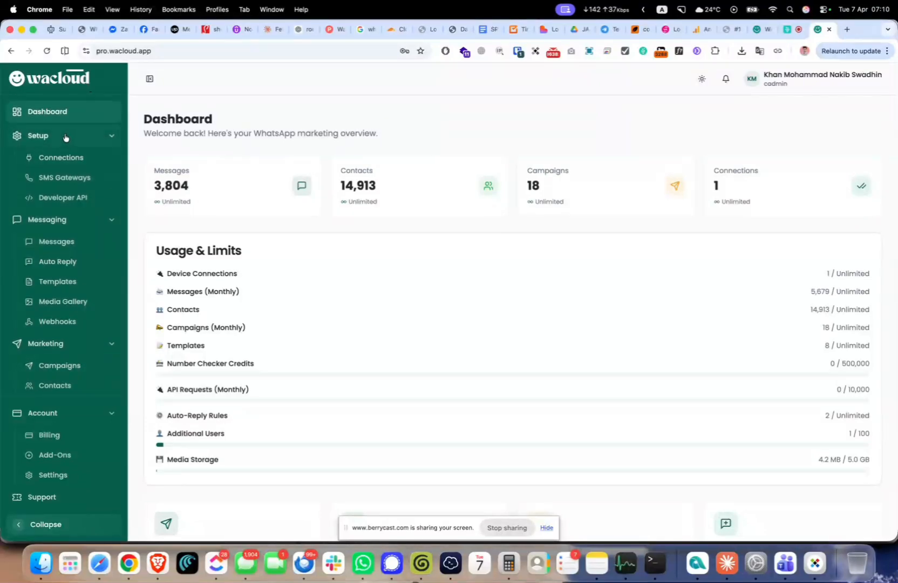
# Open the Connections page and review the connection summary, highlighting the device allowance under Connected.
pyautogui.click(74, 165)
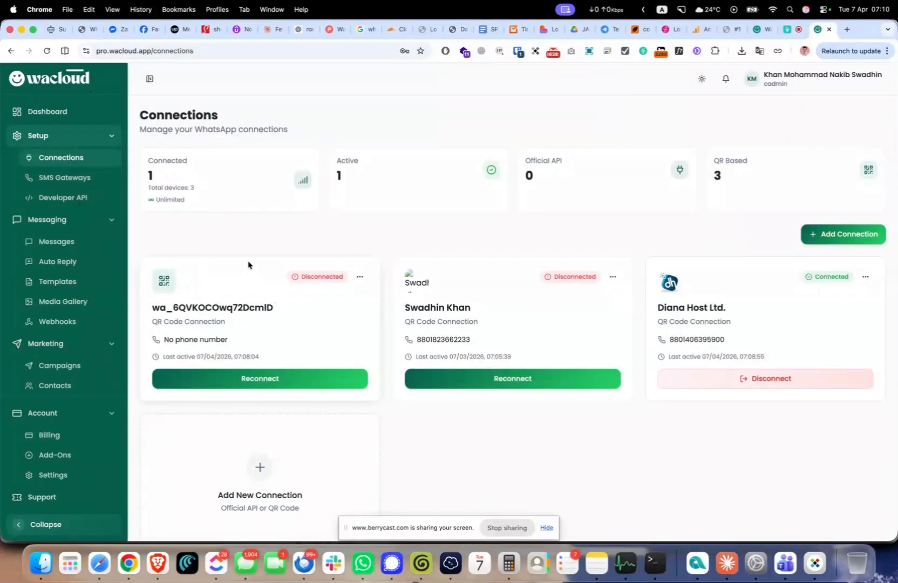
pyautogui.moveTo(152, 200); pyautogui.dragTo(188, 200)
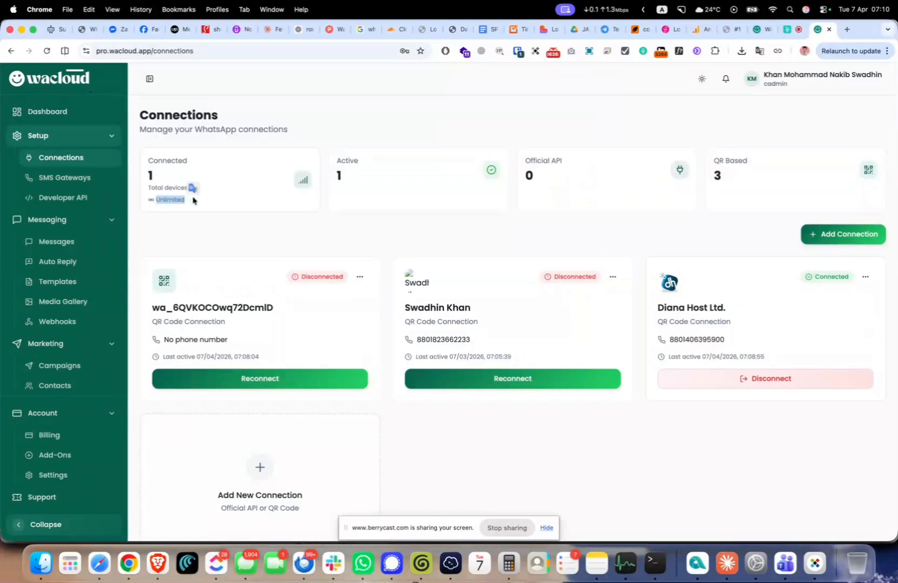
pyautogui.click(261, 208)
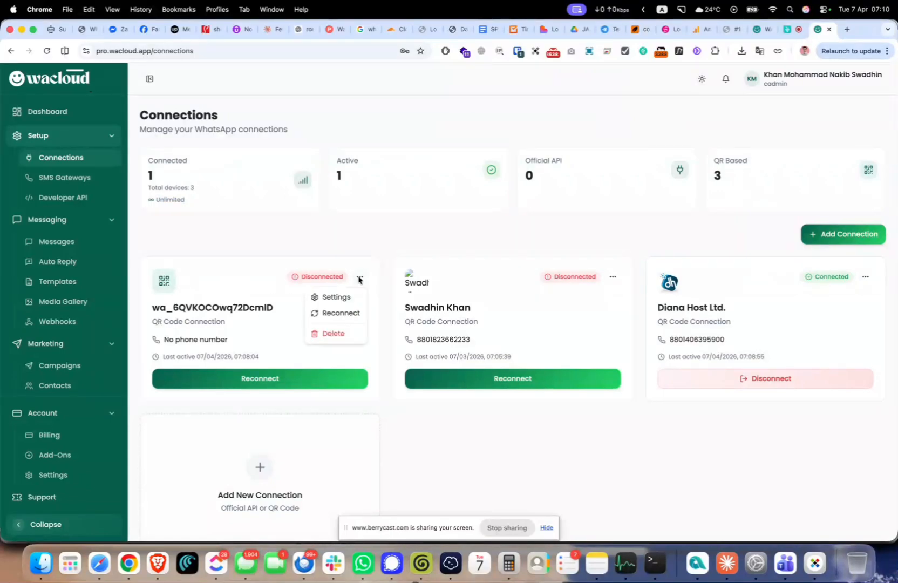
# Preview the reconnect QR code for the disconnected connection without a phone number, dismissing it without reconnecting.
pyautogui.click(354, 313)
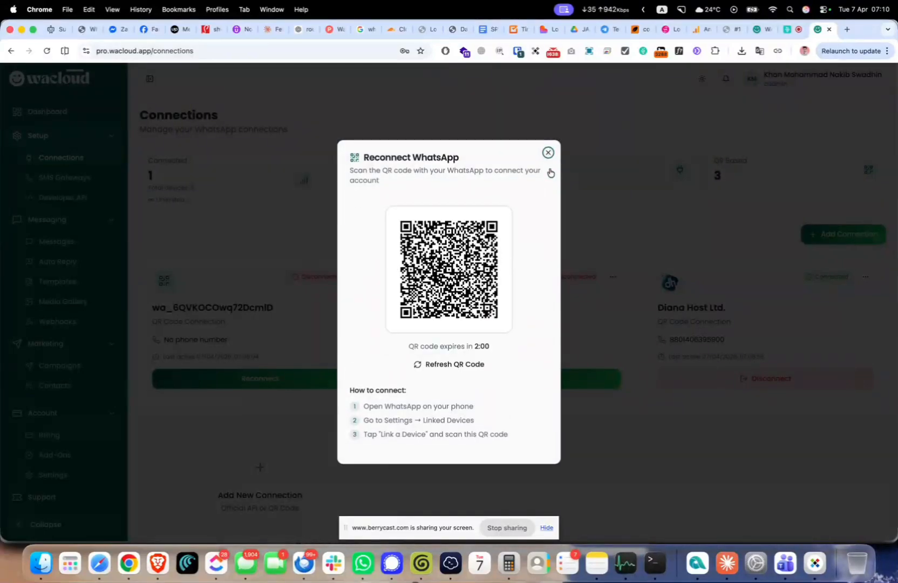
pyautogui.click(549, 154)
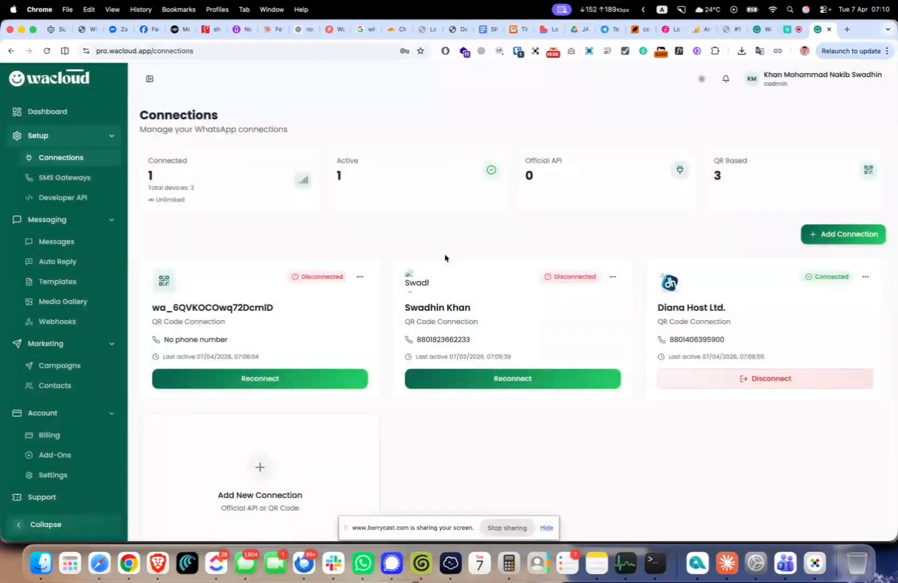
# Preview the Device Settings of the connection without a phone number, switching on Warm-up Mode and trying Contact Auto Sync, and cancel without saving.
pyautogui.click(360, 277)
pyautogui.click(350, 302)
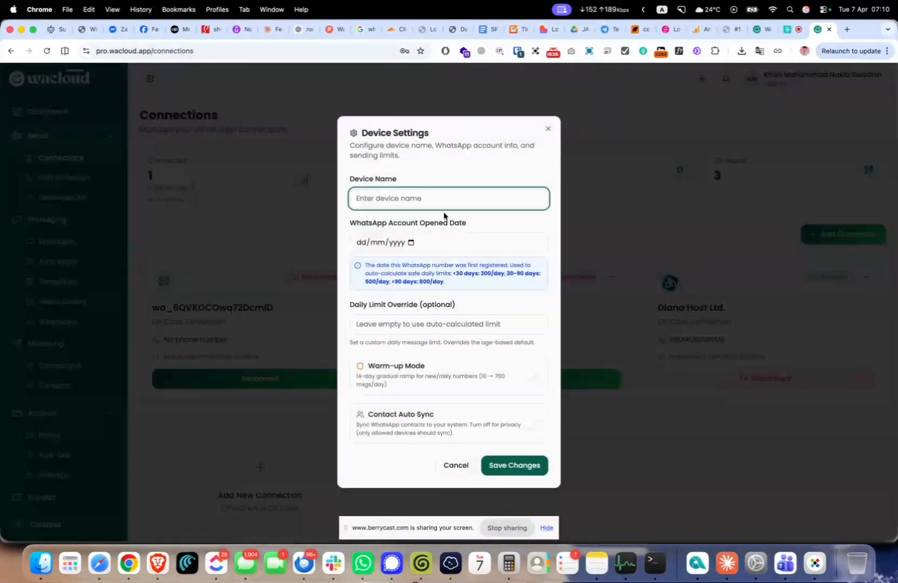
pyautogui.click(418, 328)
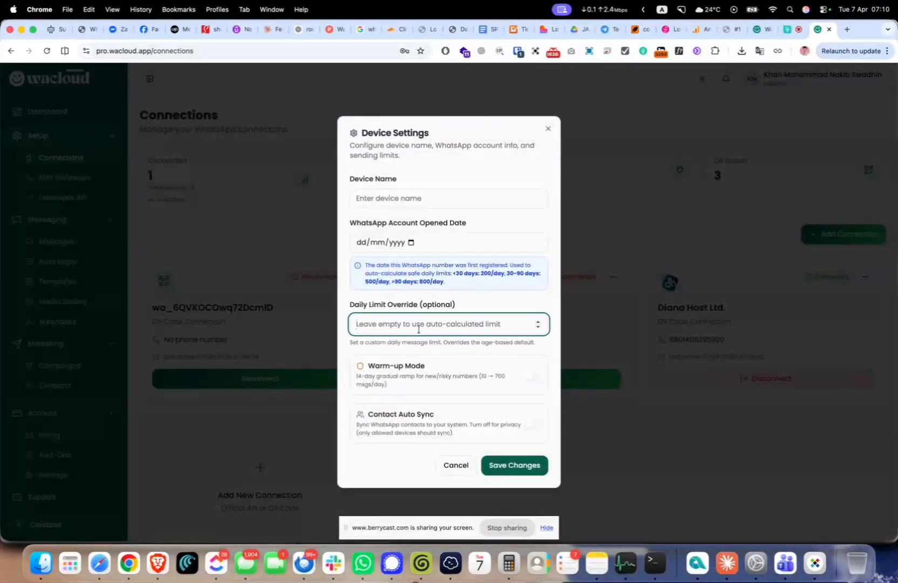
pyautogui.click(534, 374)
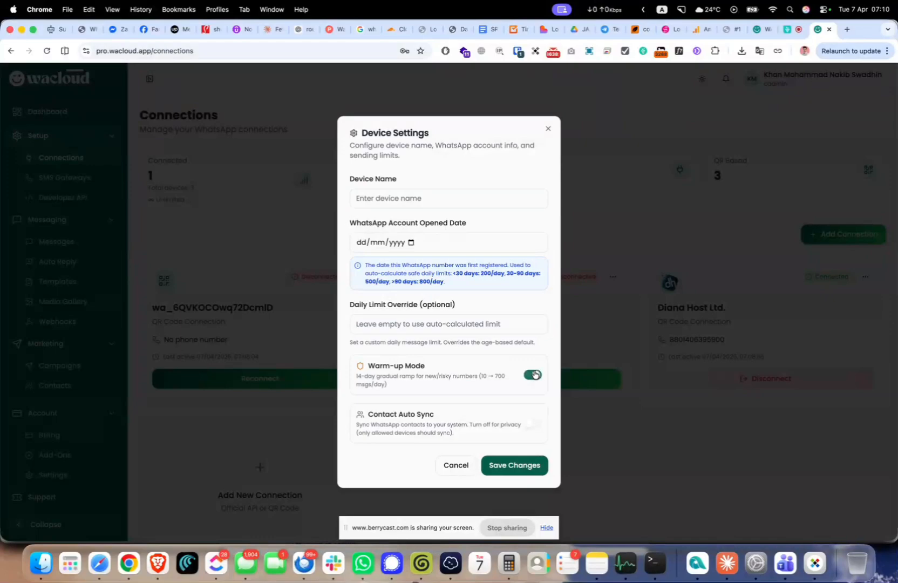
pyautogui.click(533, 425)
pyautogui.click(465, 463)
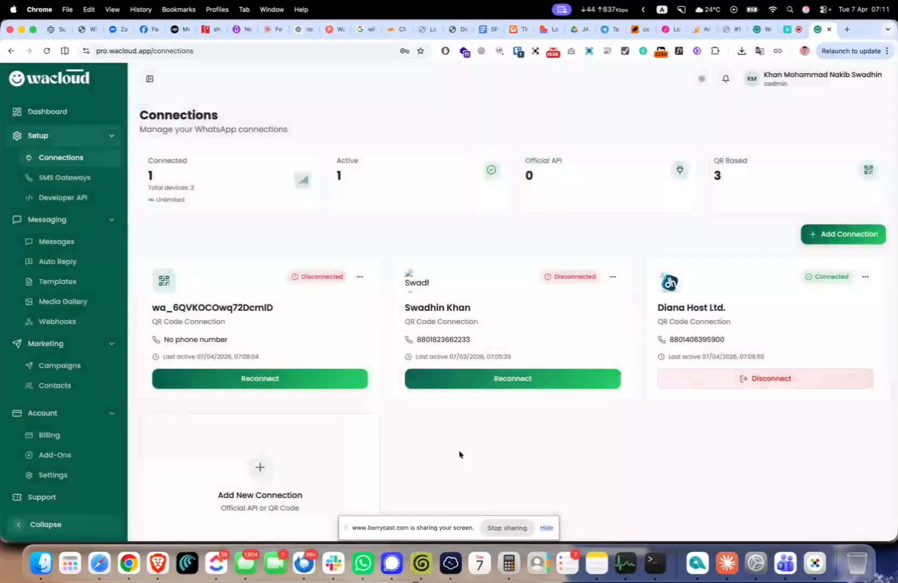
# Delete the disconnected connection that has no phone number.
pyautogui.click(360, 277)
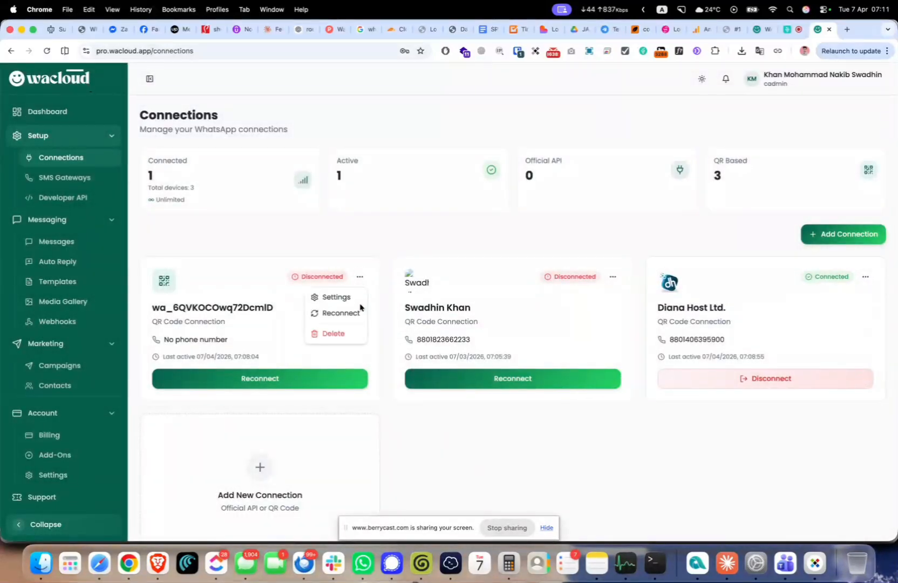
pyautogui.click(355, 338)
pyautogui.click(529, 320)
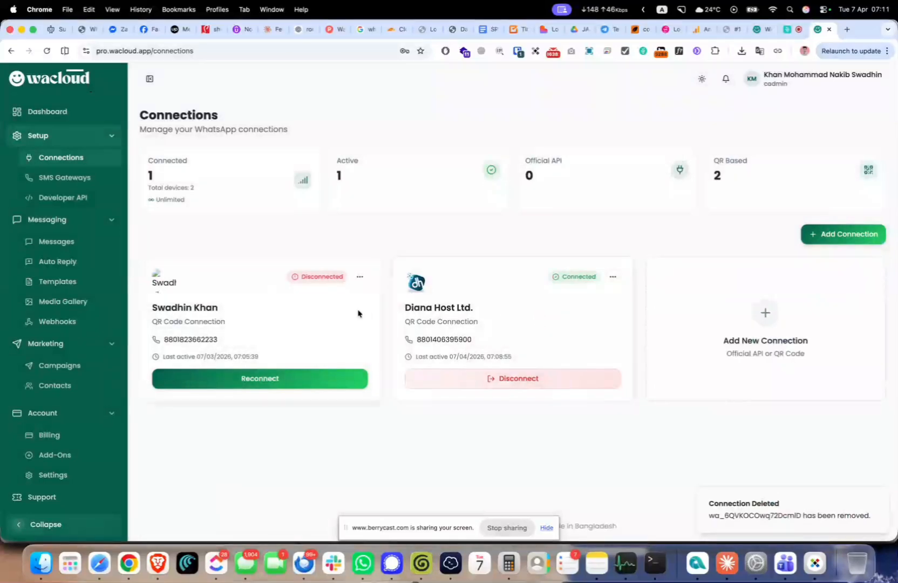
# Compare the two remaining connections by highlighting their phone numbers and their Connected and Disconnected statuses.
pyautogui.doubleClick(207, 338)
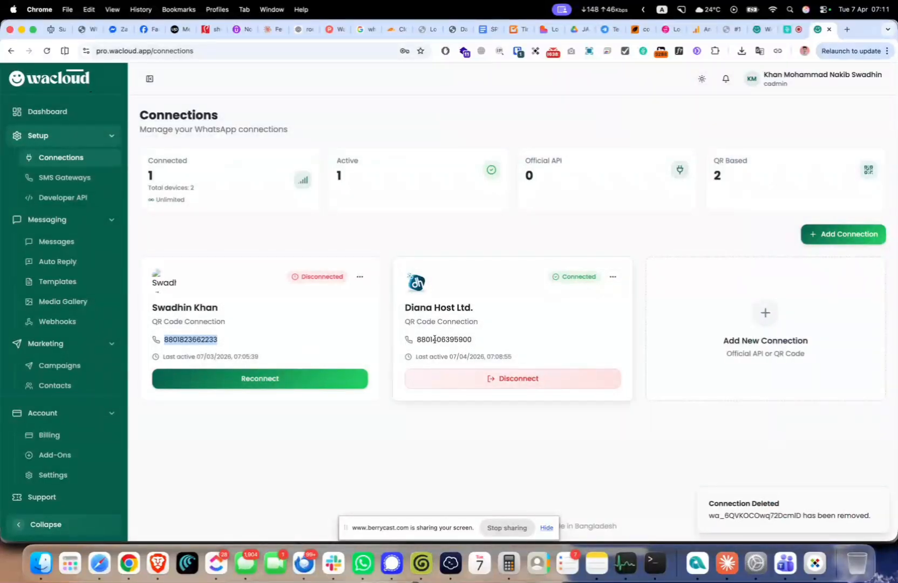
pyautogui.doubleClick(435, 339)
pyautogui.click(568, 284)
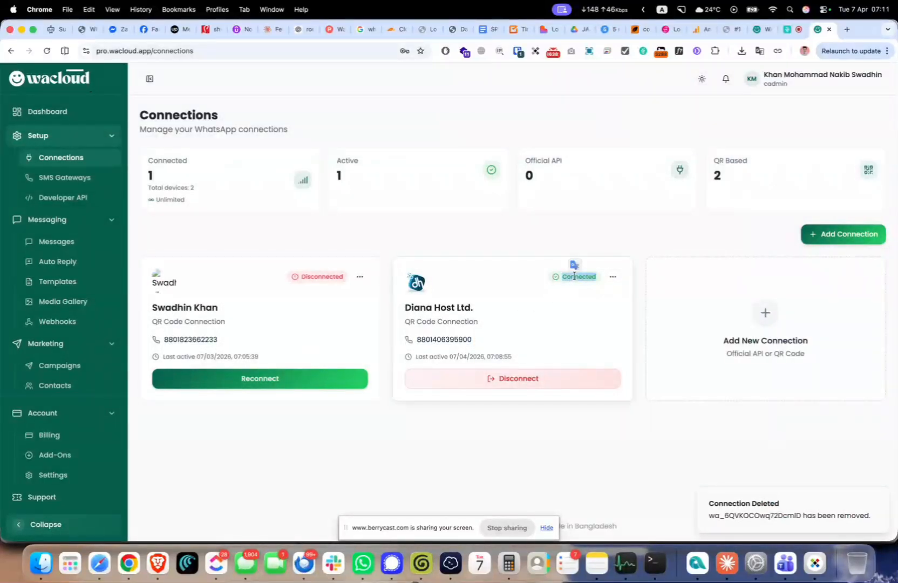
pyautogui.doubleClick(316, 278)
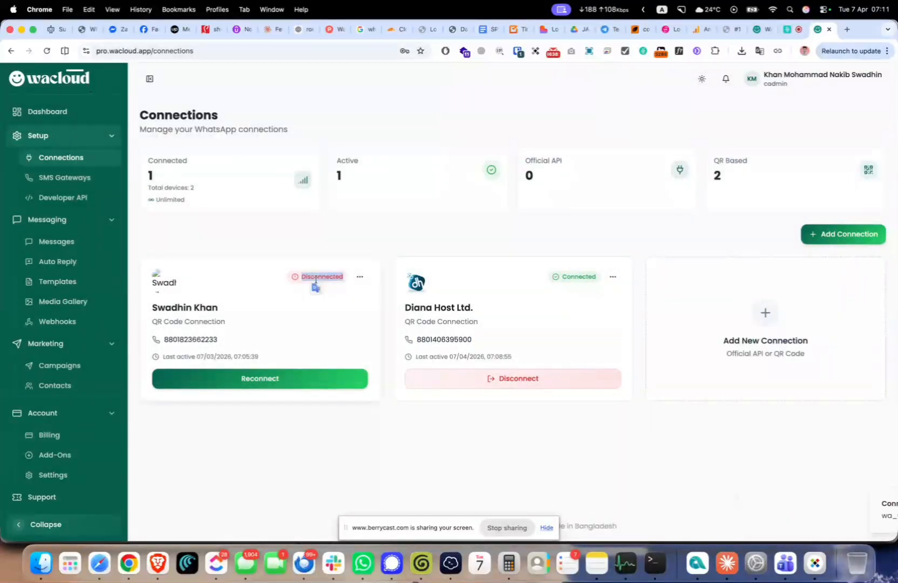
pyautogui.click(244, 313)
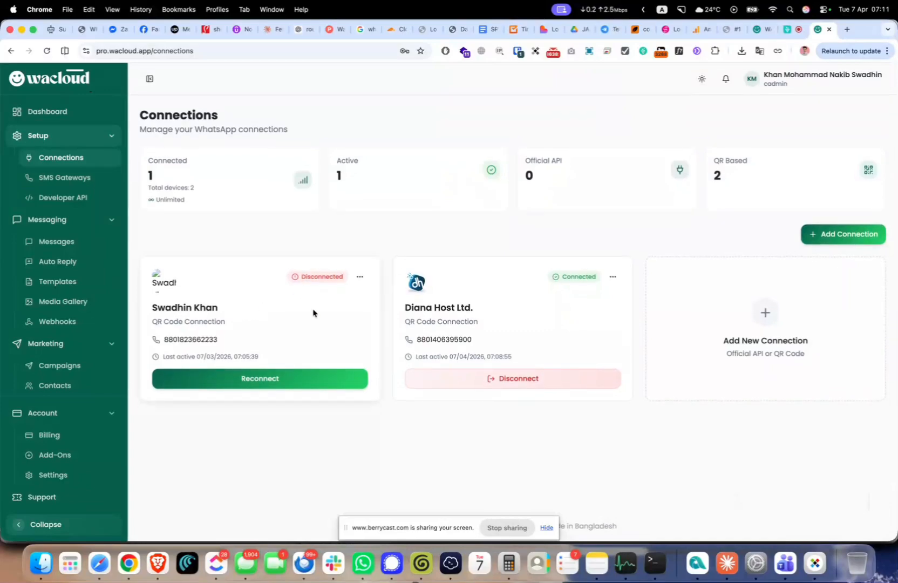
# Preview the Official API and QR Code options for adding a connection, closing both dialogs without connecting.
pyautogui.moveTo(850, 255); pyautogui.dragTo(843, 242)
pyautogui.click(837, 234)
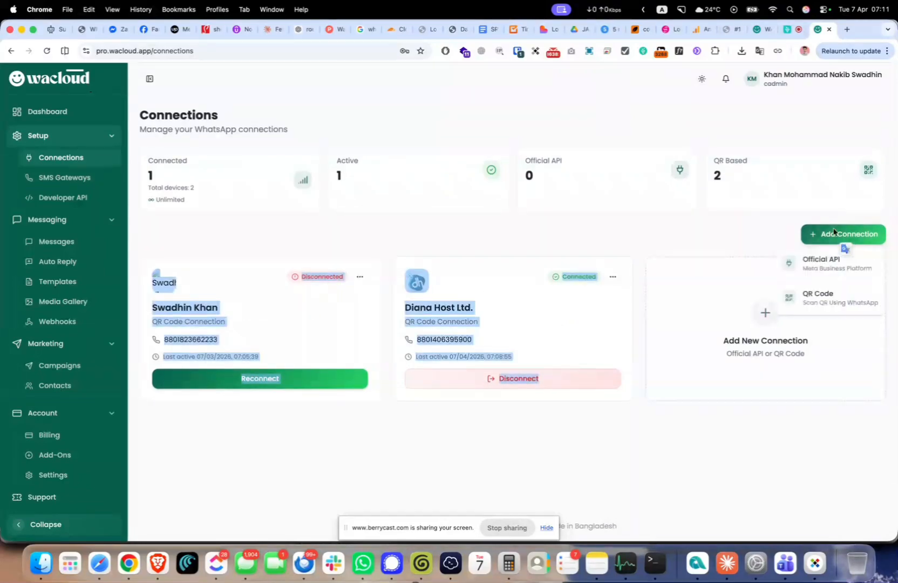
pyautogui.click(824, 274)
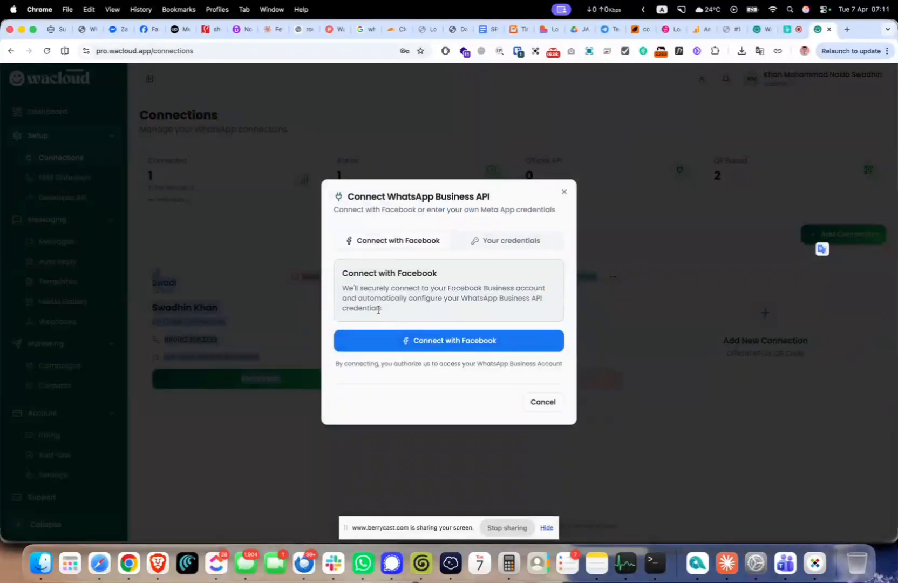
pyautogui.click(535, 402)
pyautogui.click(844, 234)
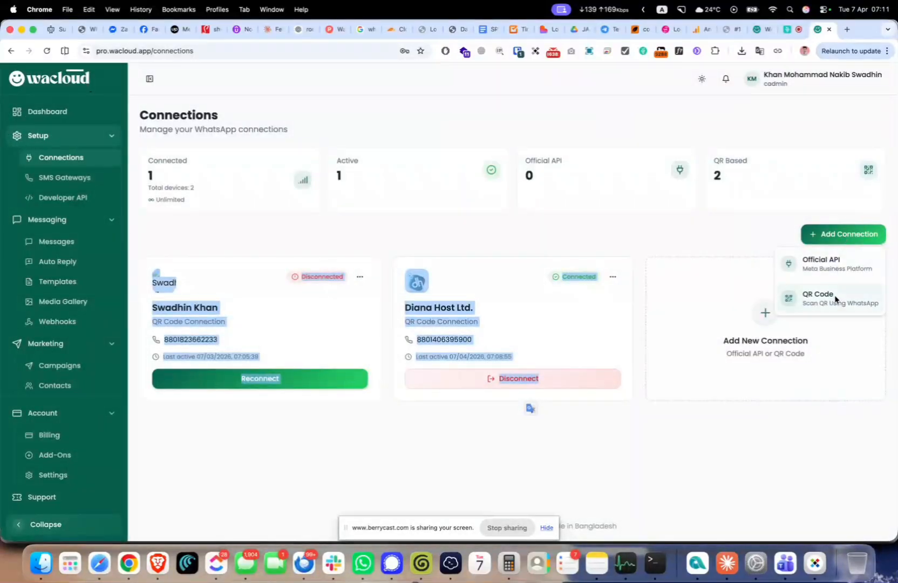
pyautogui.click(832, 298)
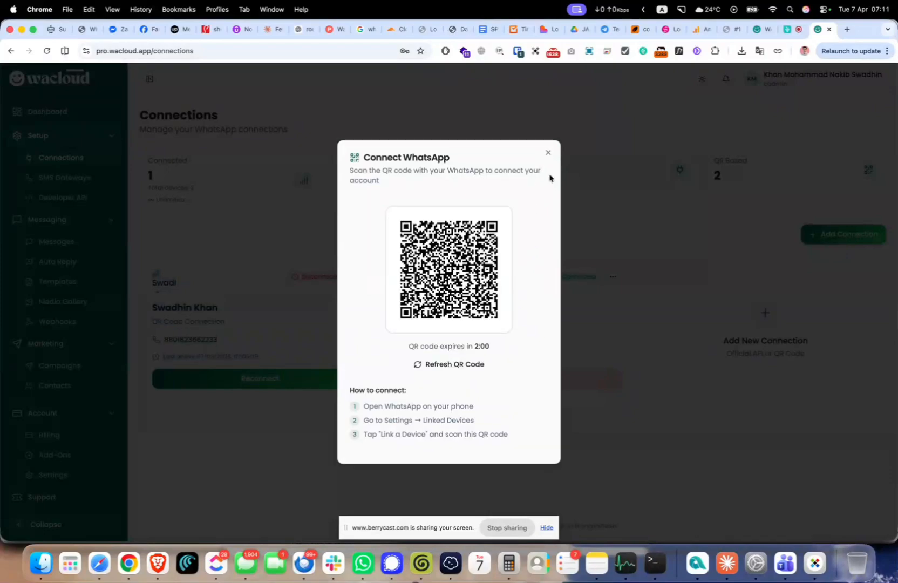
pyautogui.click(548, 152)
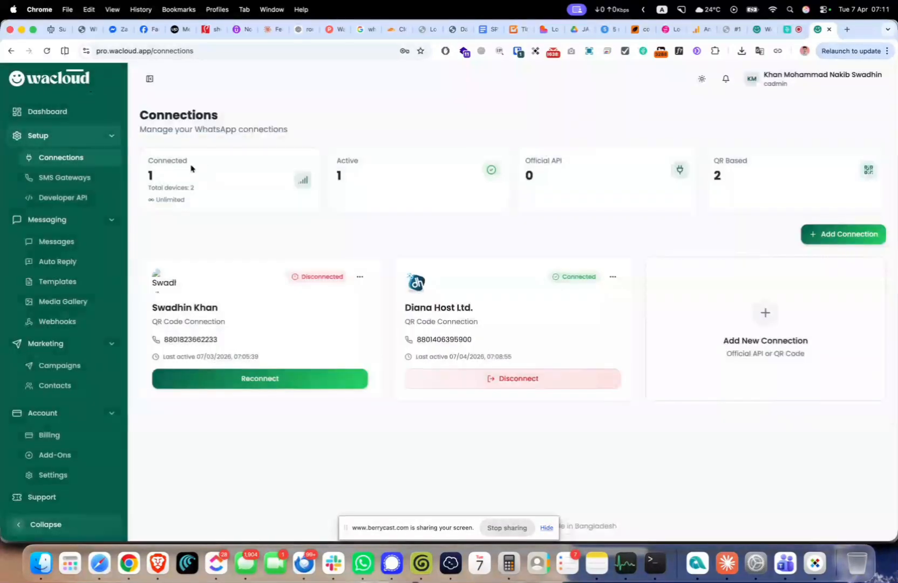
# Start a new SMS gateway named sms, review the available providers and choose eSMS (Diana Host).
pyautogui.click(79, 176)
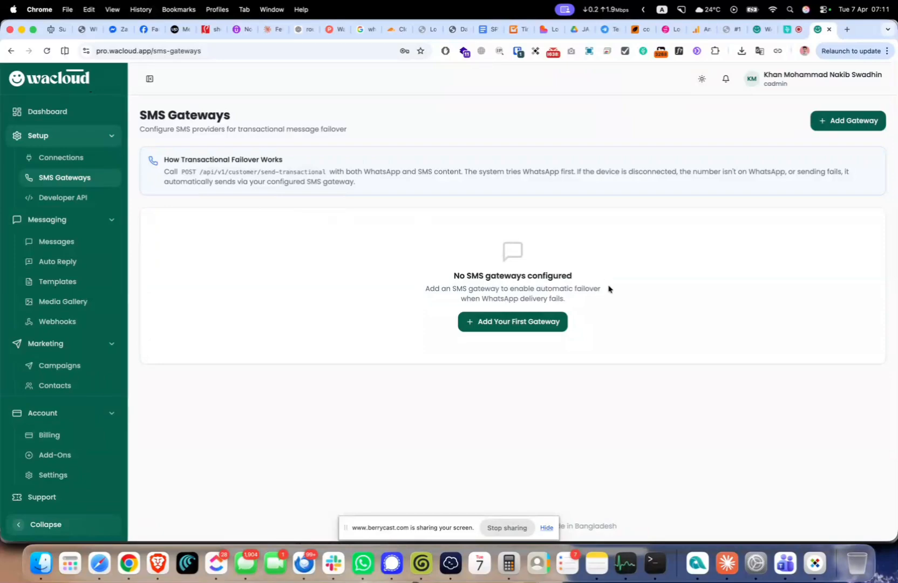
pyautogui.click(528, 322)
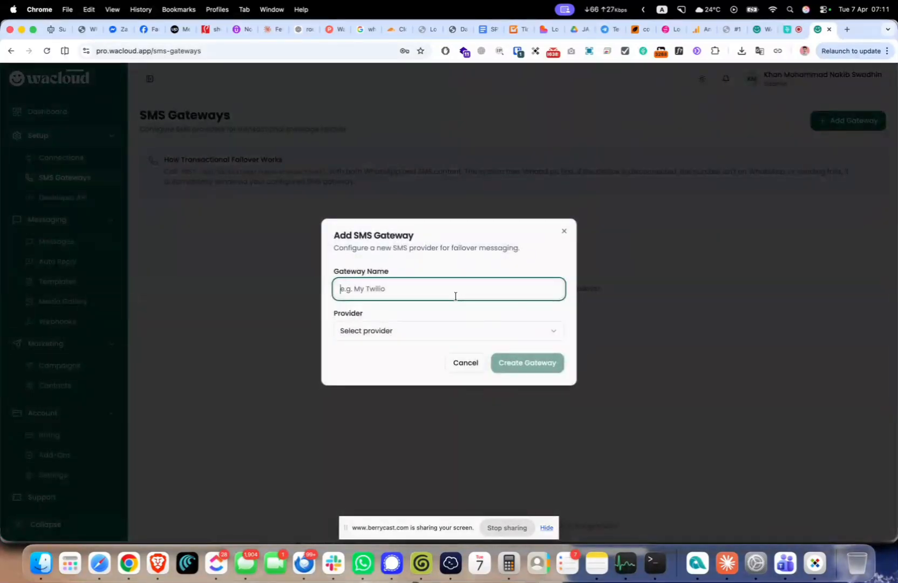
pyautogui.write('sms')
pyautogui.click(383, 328)
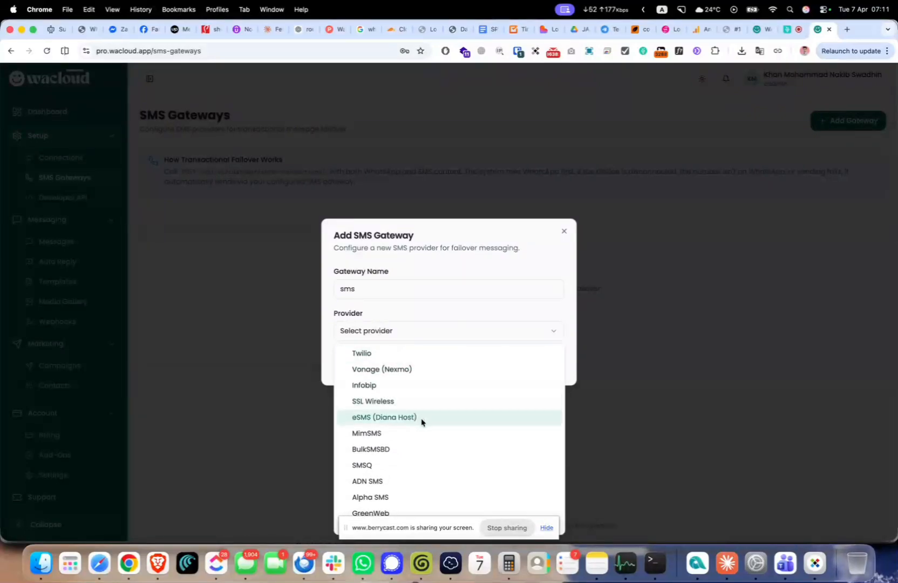
pyautogui.scroll(-2, 422, 421)
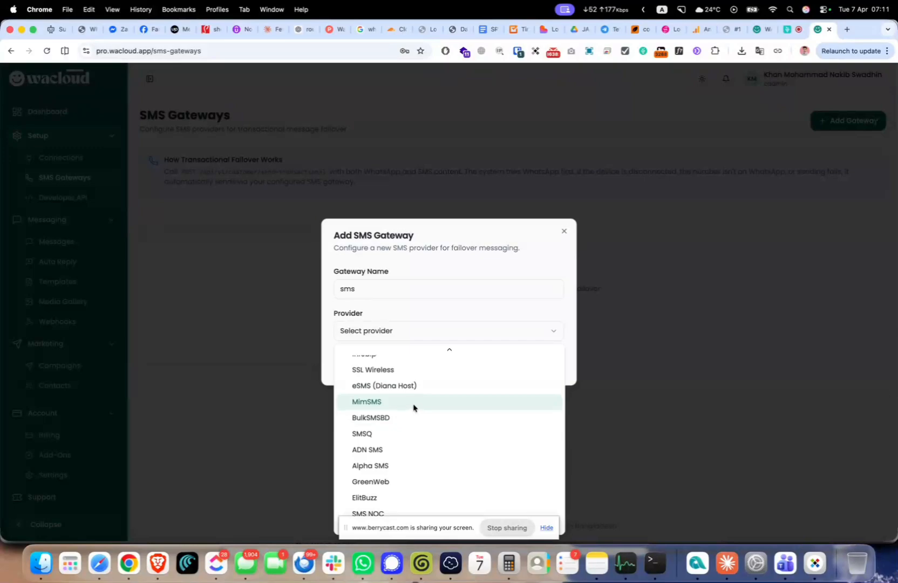
pyautogui.scroll(-2, 414, 408)
pyautogui.scroll(-1, 412, 405)
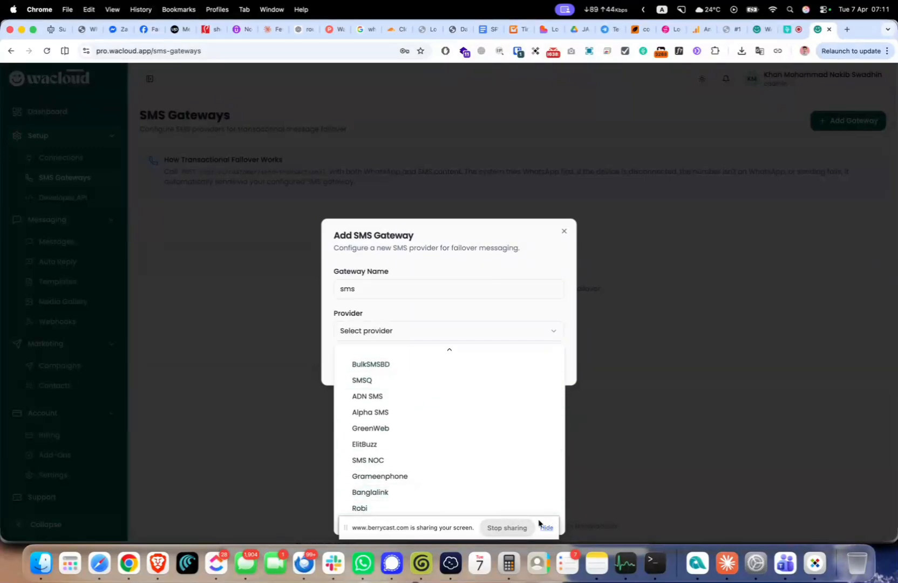
pyautogui.scroll(5, 486, 481)
pyautogui.click(423, 420)
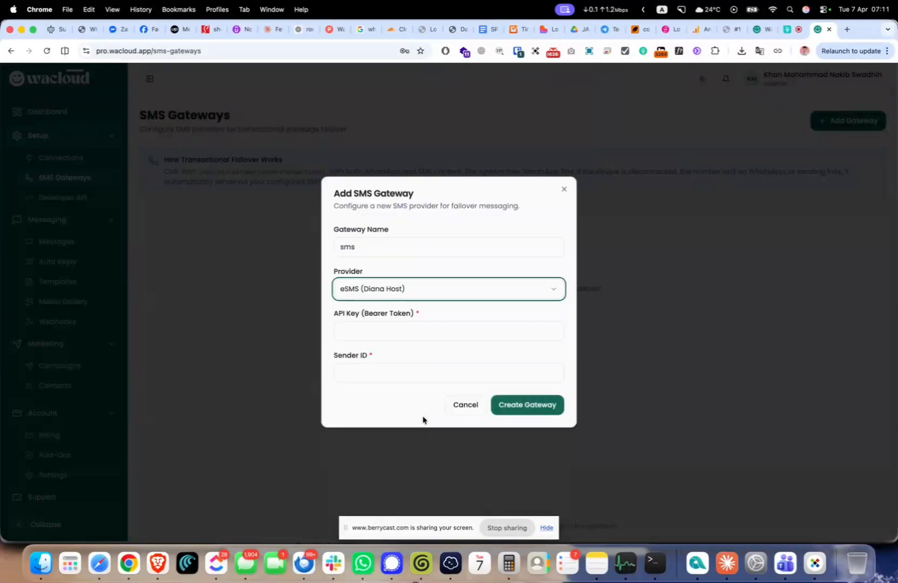
# Compare the credentials required by SSL Wireless, eSMS (Diana Host), BulkSMSBD and SMSQ by switching the draft gateway's provider.
pyautogui.click(406, 294)
pyautogui.click(391, 360)
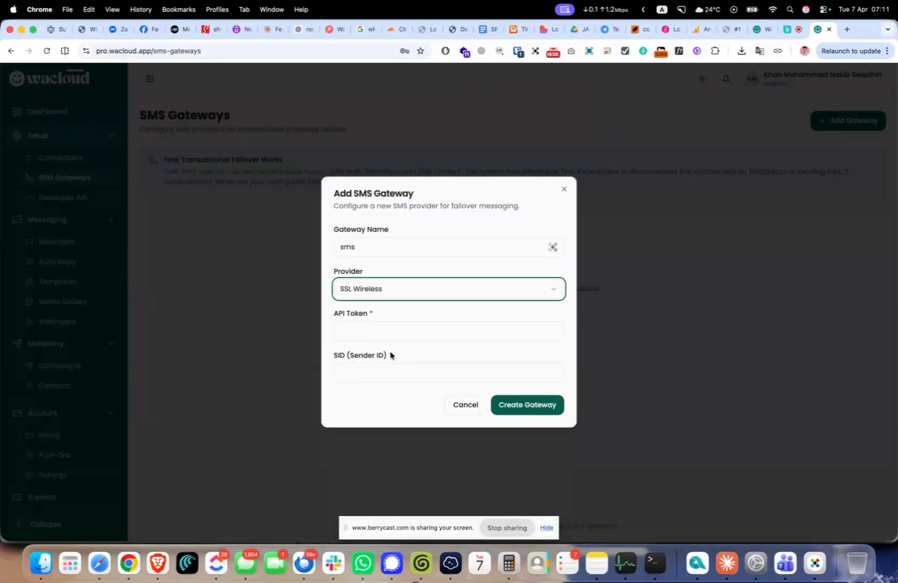
pyautogui.click(387, 327)
pyautogui.click(365, 357)
pyautogui.click(391, 296)
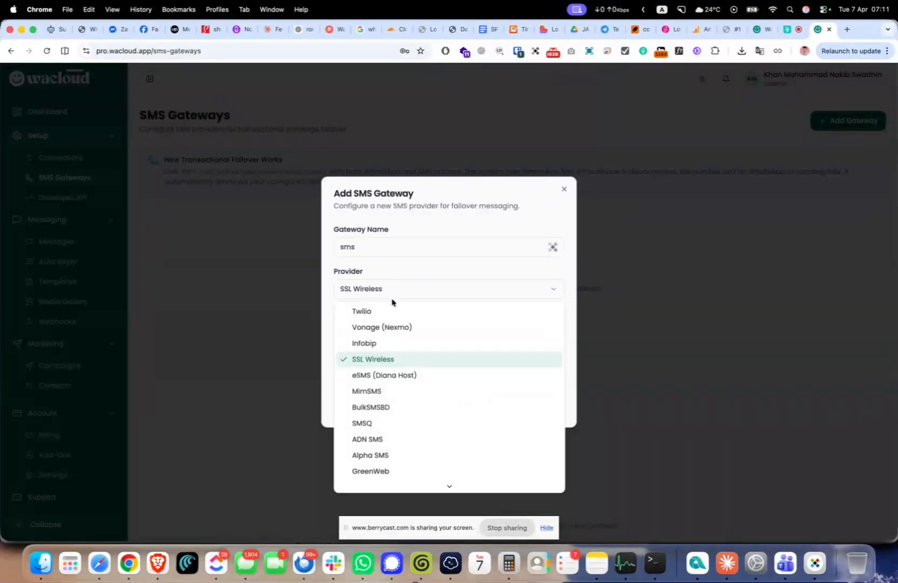
pyautogui.click(393, 374)
pyautogui.click(399, 283)
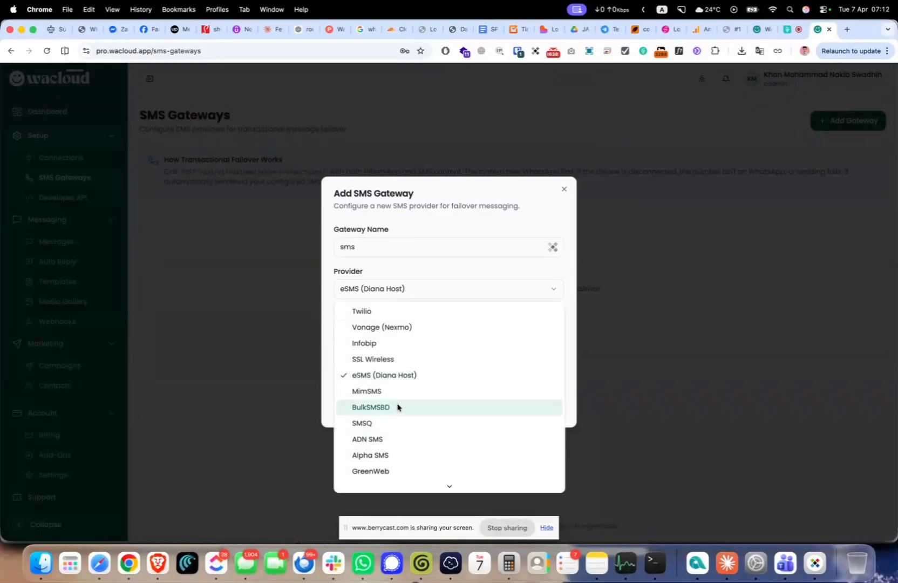
pyautogui.click(396, 407)
pyautogui.click(393, 294)
pyautogui.click(396, 424)
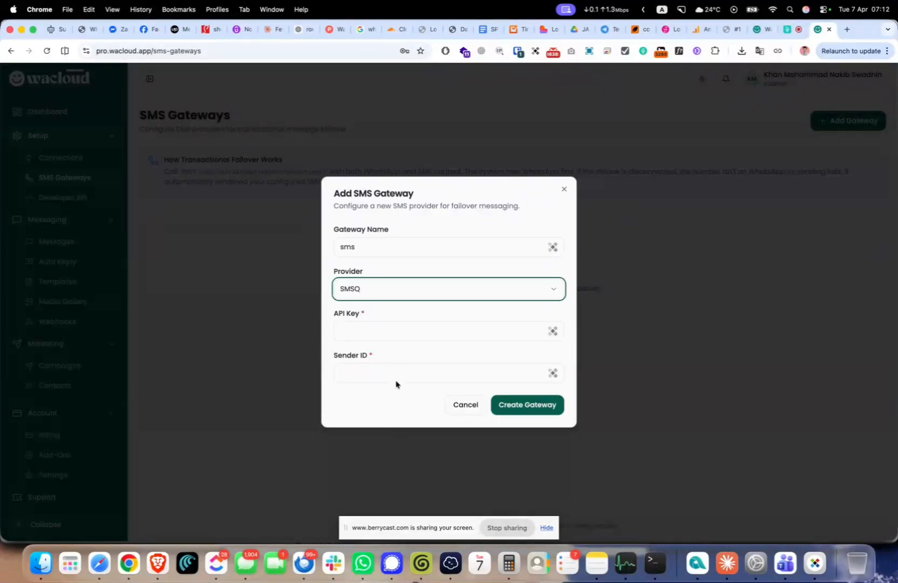
# Try Grameenphone and Banglalink as the draft SMS gateway's provider, and cancel without creating the gateway.
pyautogui.click(391, 297)
pyautogui.scroll(-3, 399, 375)
pyautogui.click(422, 436)
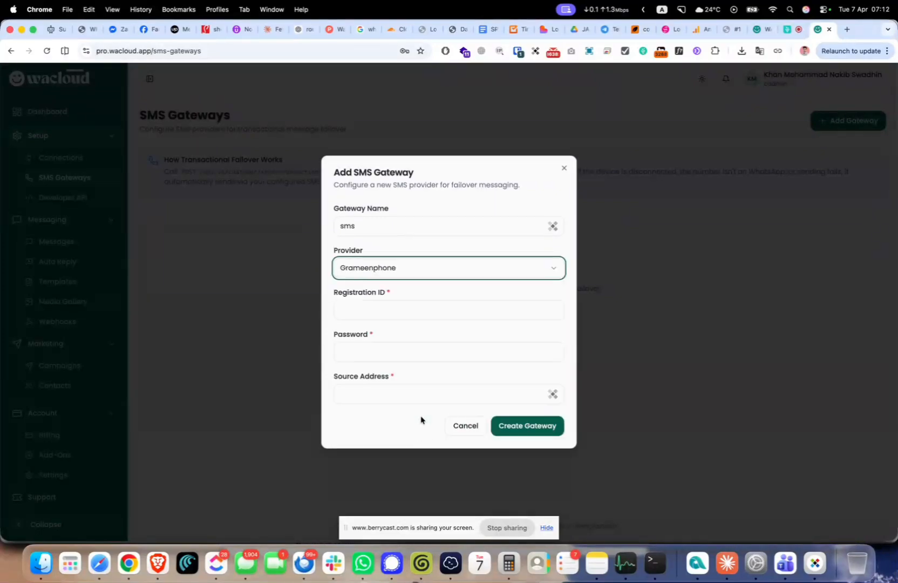
pyautogui.click(380, 274)
pyautogui.scroll(-2, 401, 403)
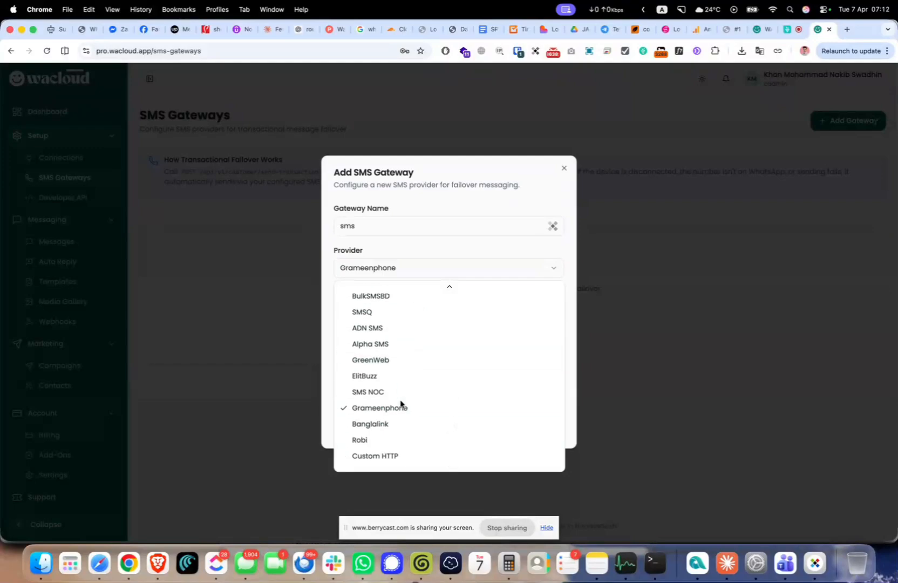
pyautogui.click(401, 425)
pyautogui.click(466, 426)
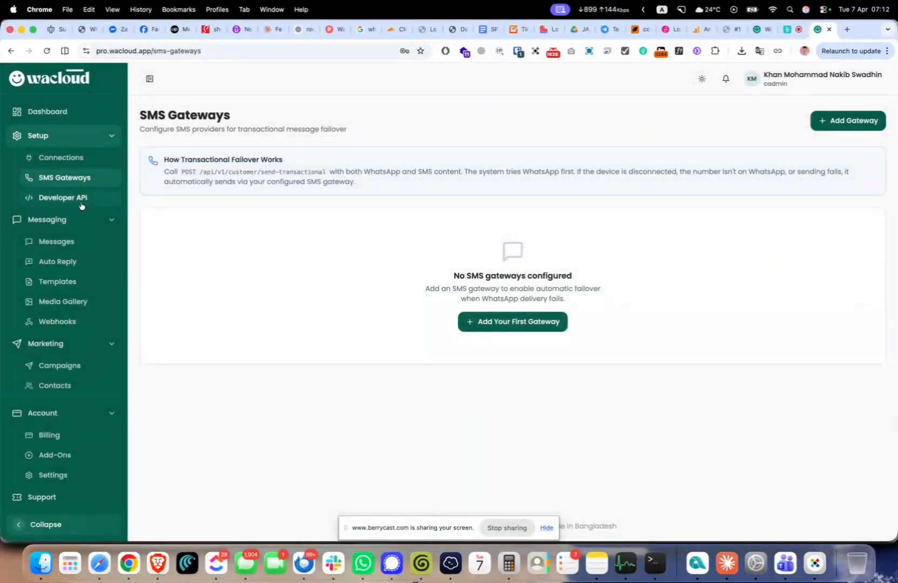
# Open the Developer API reference and highlight the masked API key.
pyautogui.click(63, 198)
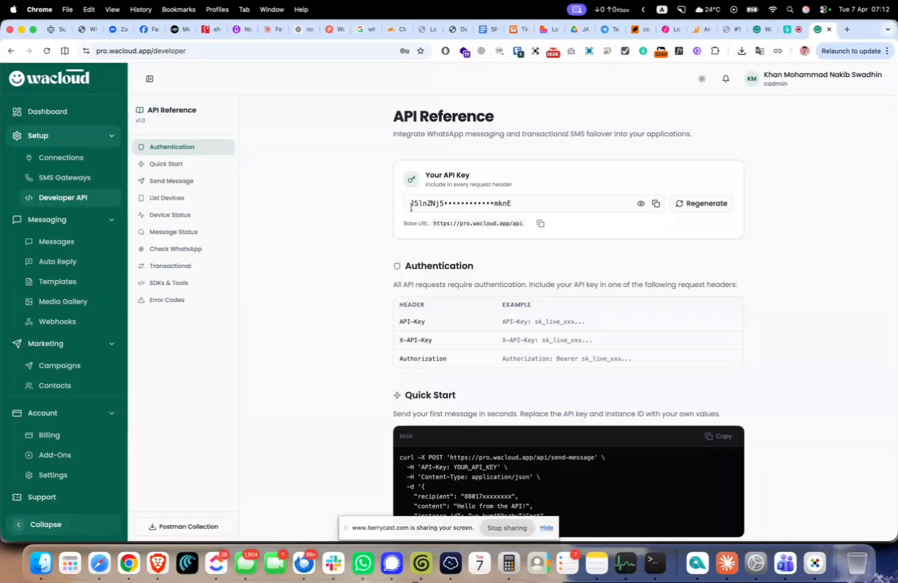
pyautogui.moveTo(506, 207); pyautogui.dragTo(367, 250)
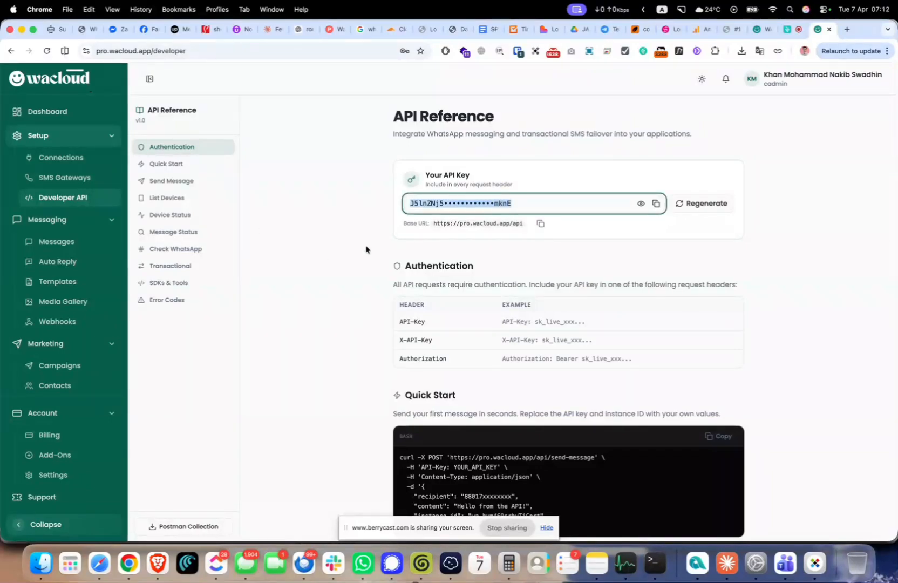
pyautogui.click(361, 252)
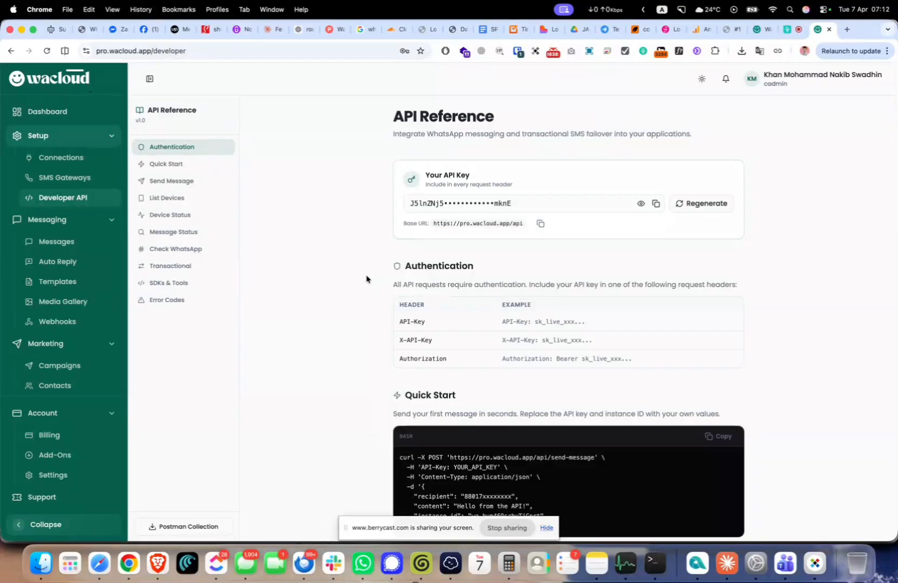
# Review the API reference's Quick Start, Authentication, Send Message, List Devices, Device Status and Message Status sections.
pyautogui.click(192, 165)
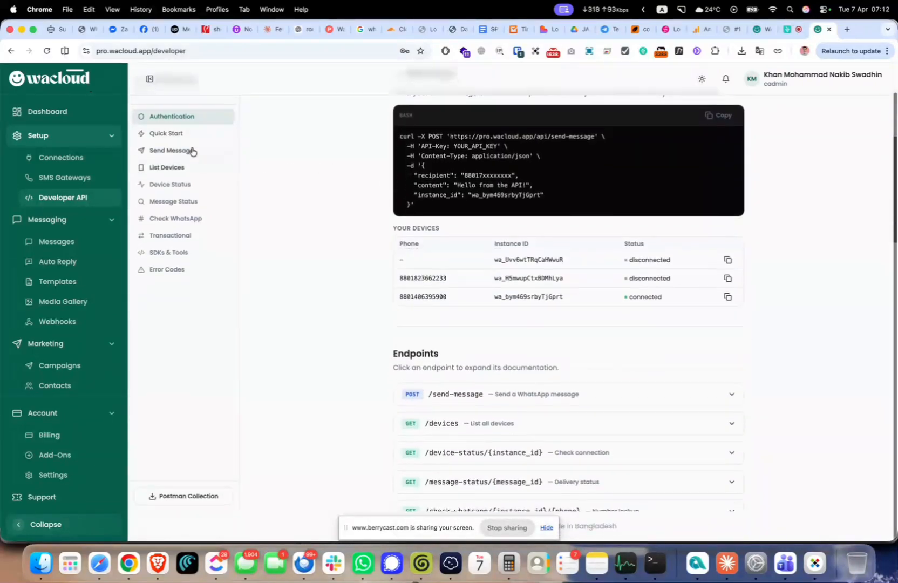
pyautogui.click(174, 118)
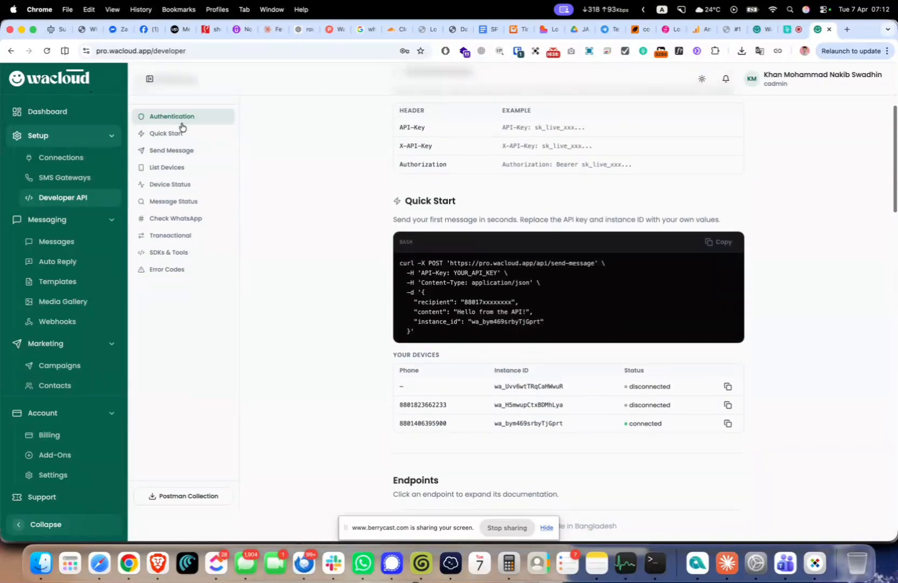
pyautogui.click(187, 151)
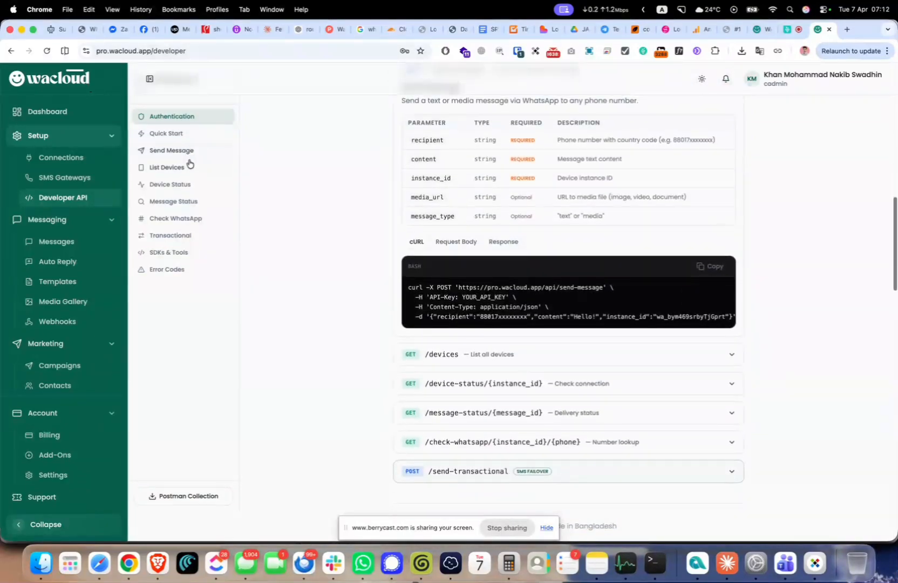
pyautogui.click(189, 165)
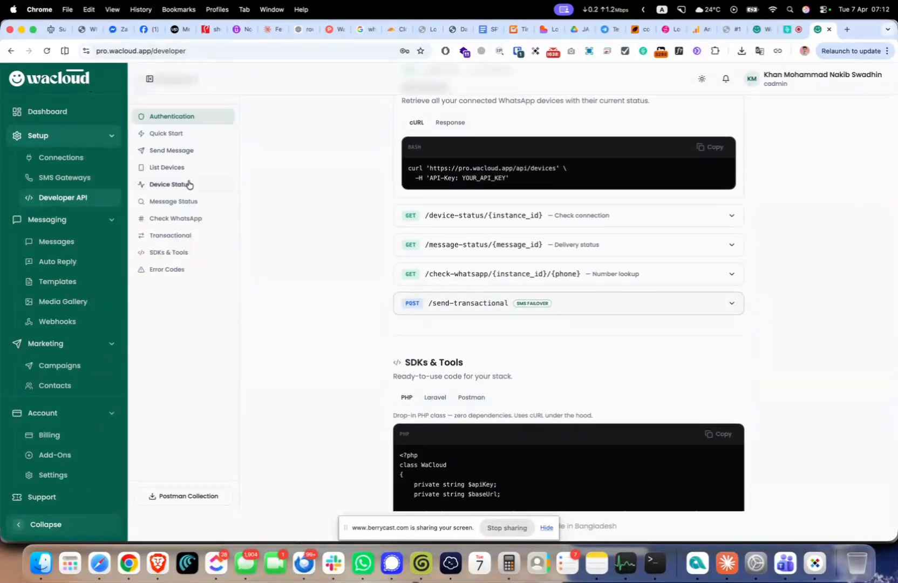
pyautogui.click(187, 184)
pyautogui.click(190, 202)
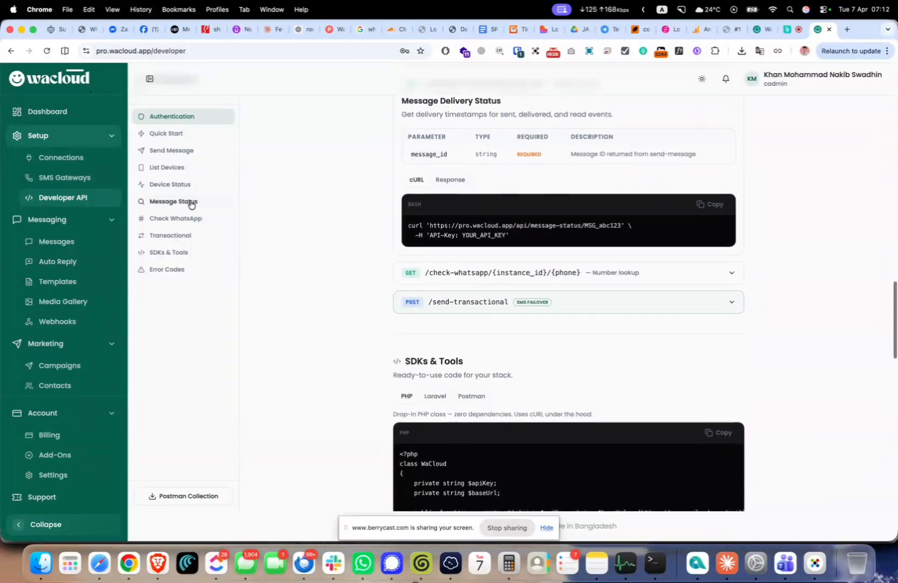
# Review the Check WhatsApp, Transactional, SDKs & Tools and Error Codes sections, and highlight the Postman Collection download.
pyautogui.click(194, 218)
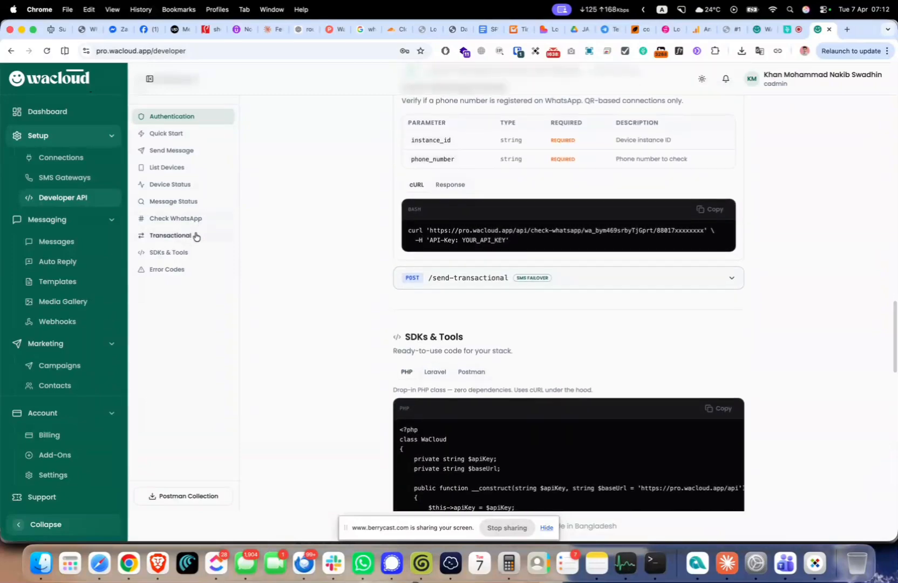
pyautogui.click(194, 236)
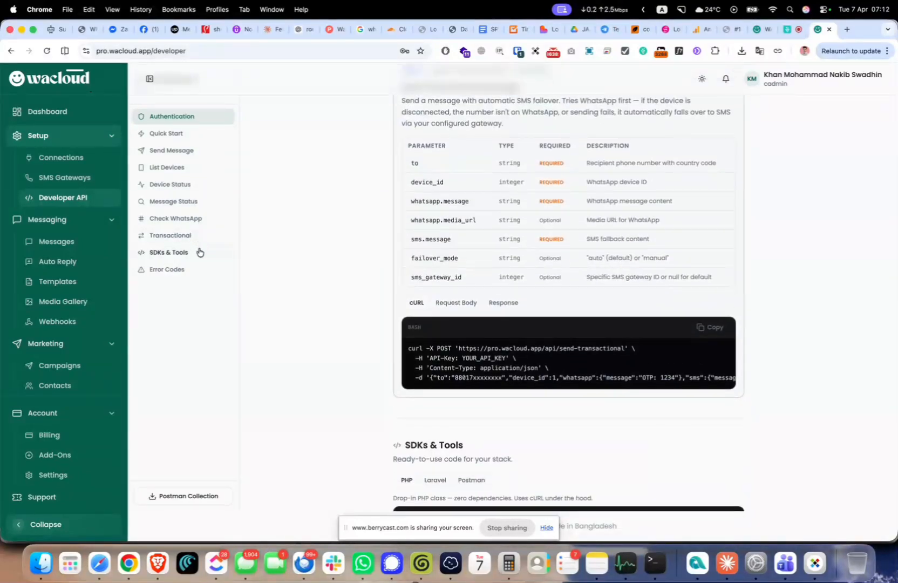
pyautogui.click(199, 253)
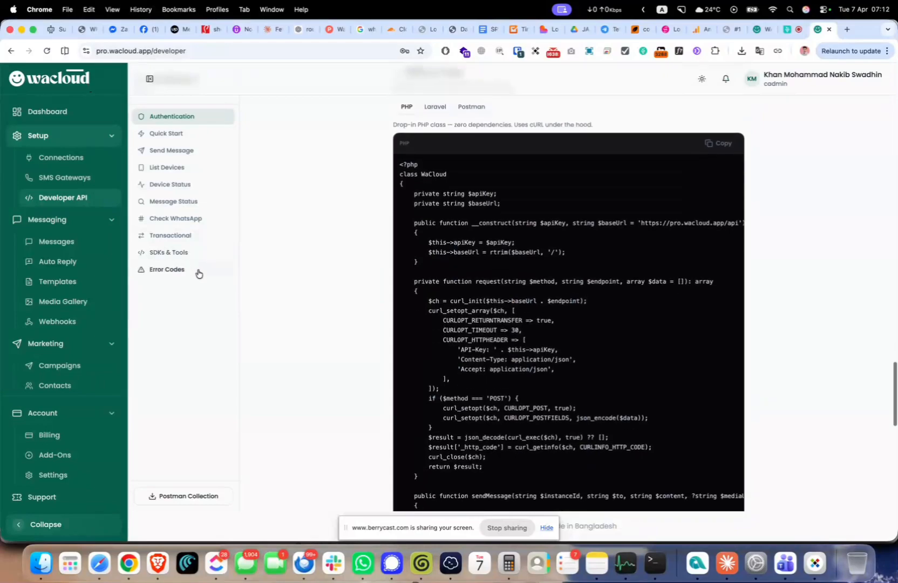
pyautogui.click(197, 271)
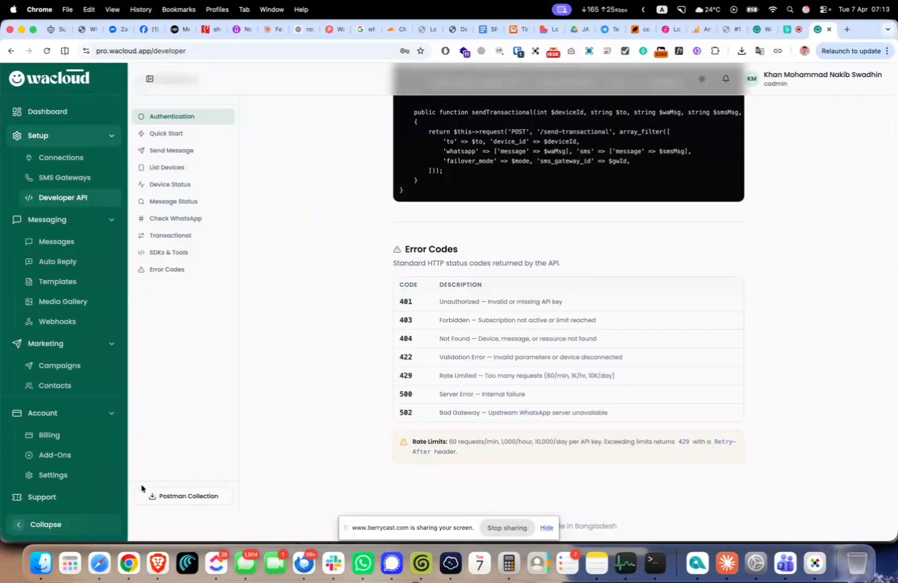
pyautogui.moveTo(207, 499); pyautogui.dragTo(244, 495)
pyautogui.click(227, 503)
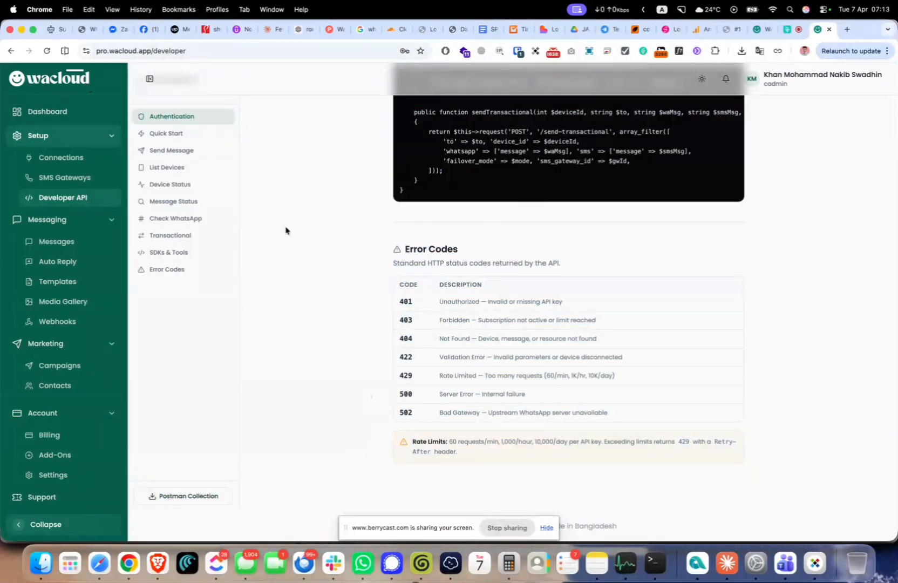
pyautogui.scroll(1, 142, 349)
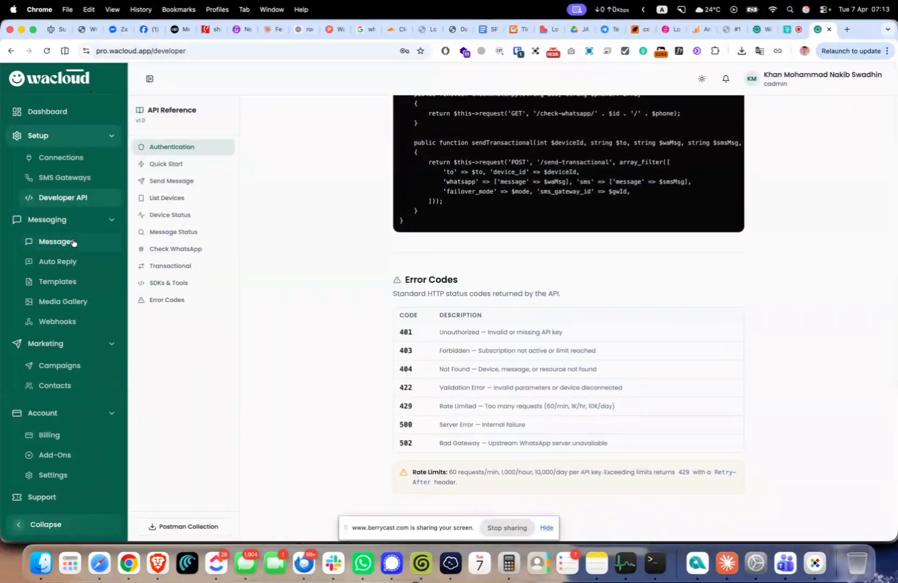
# Collapse the Setup group, open the Message History page under Messaging and look through its list of sent messages.
pyautogui.click(72, 136)
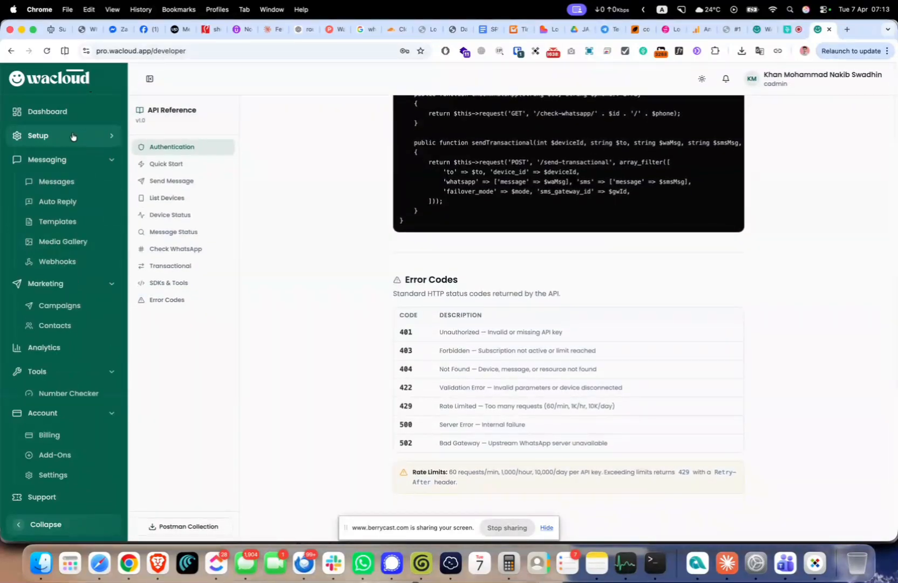
pyautogui.click(73, 136)
pyautogui.click(72, 136)
pyautogui.click(74, 169)
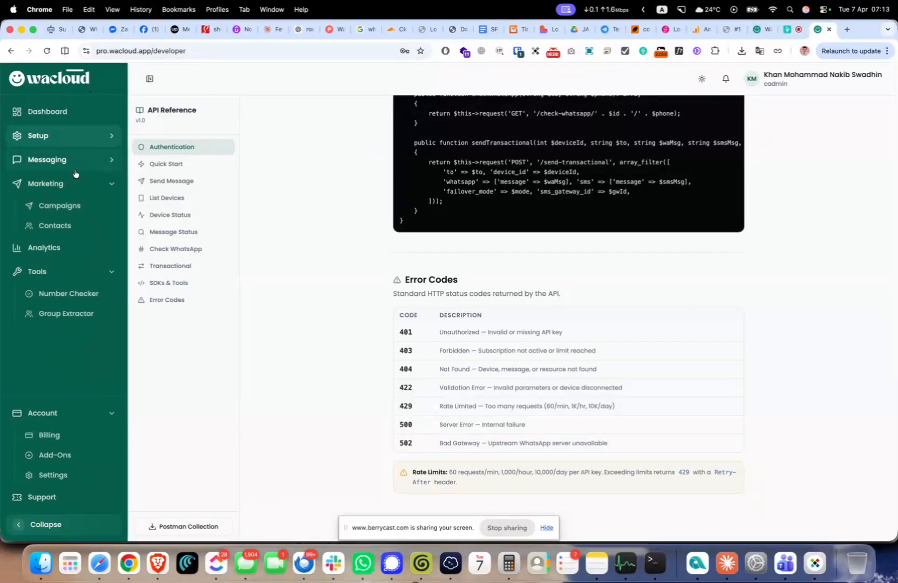
pyautogui.click(74, 171)
pyautogui.click(76, 184)
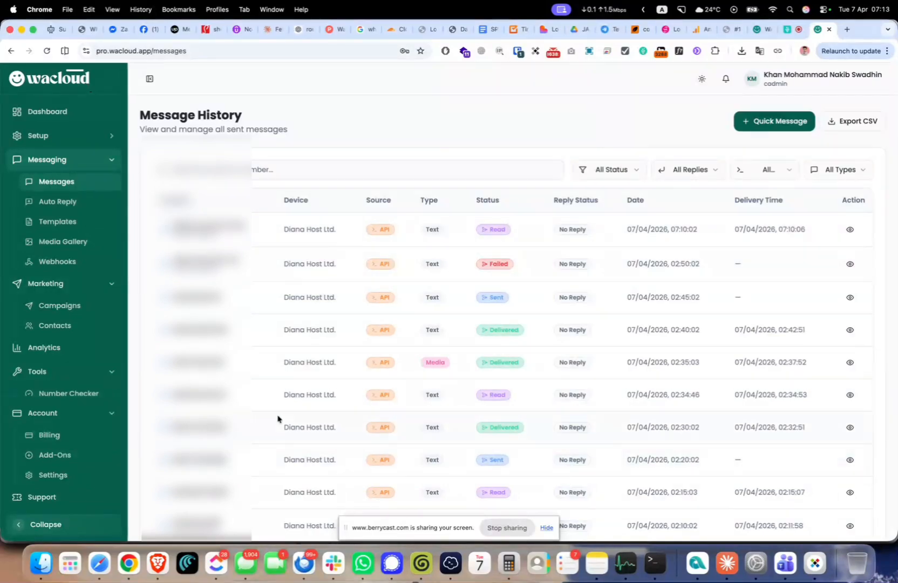
pyautogui.scroll(-5, 279, 419)
pyautogui.scroll(5, 278, 418)
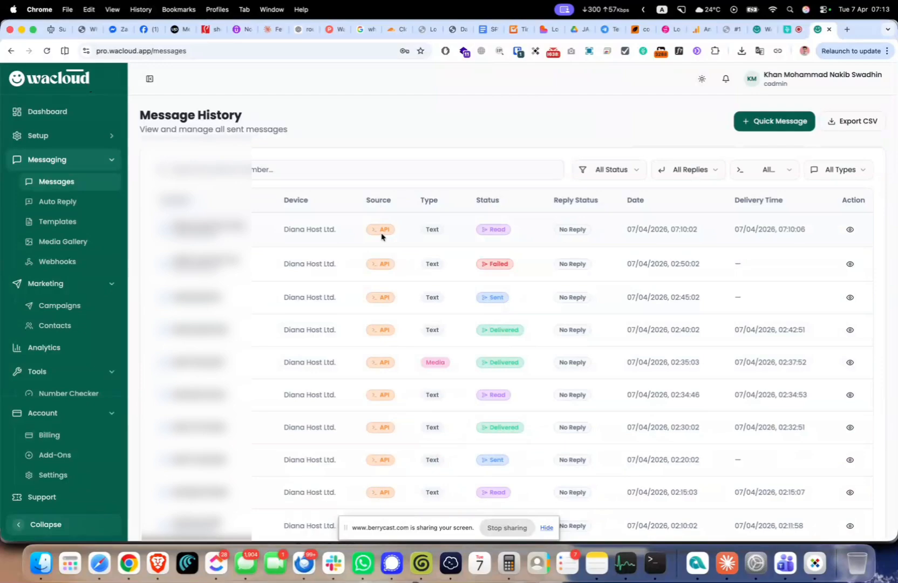
# Highlight the API source and the Read, Failed, Sent and Delivered statuses in the message history.
pyautogui.doubleClick(383, 230)
pyautogui.doubleClick(484, 232)
pyautogui.moveTo(481, 263); pyautogui.dragTo(506, 263)
pyautogui.scroll(-2, 599, 275)
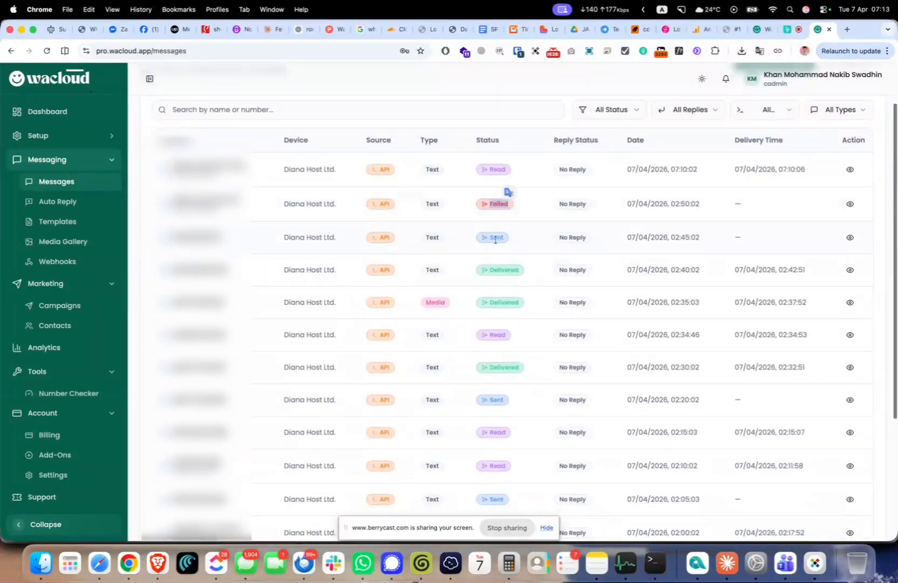
pyautogui.doubleClick(494, 238)
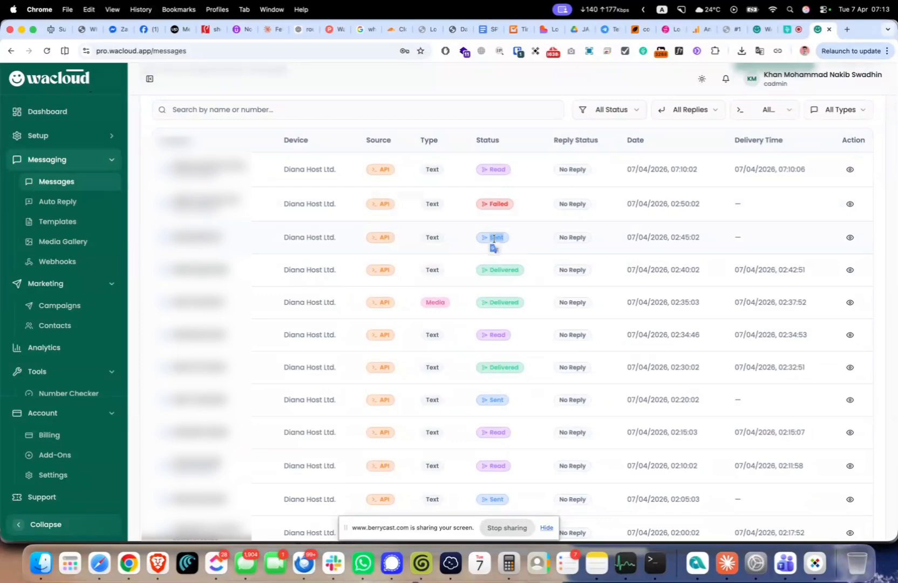
pyautogui.doubleClick(507, 271)
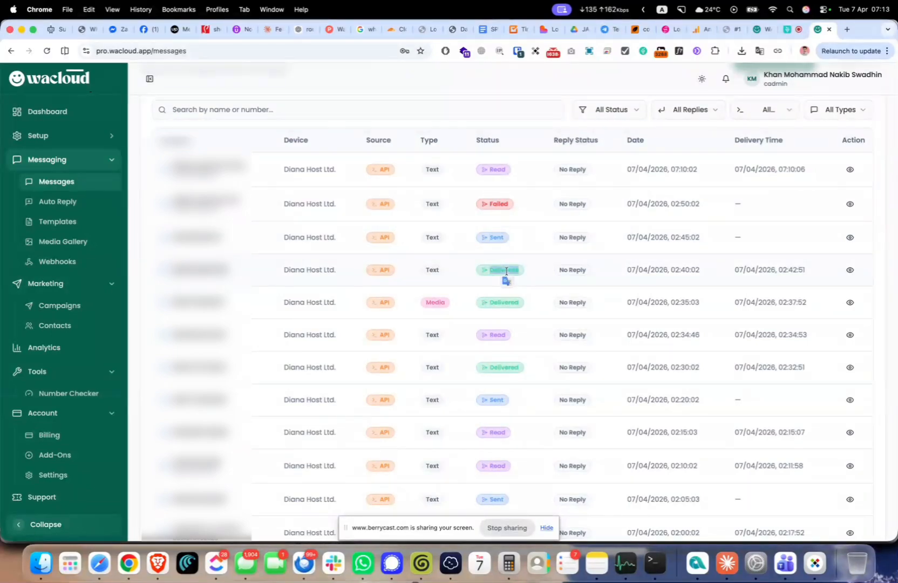
pyautogui.click(507, 271)
pyautogui.doubleClick(499, 271)
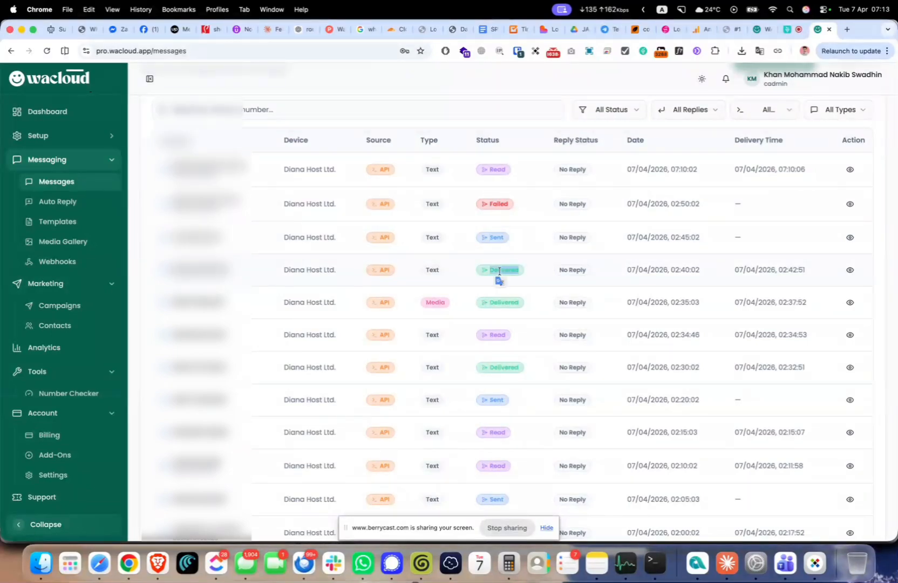
pyautogui.scroll(-5, 500, 272)
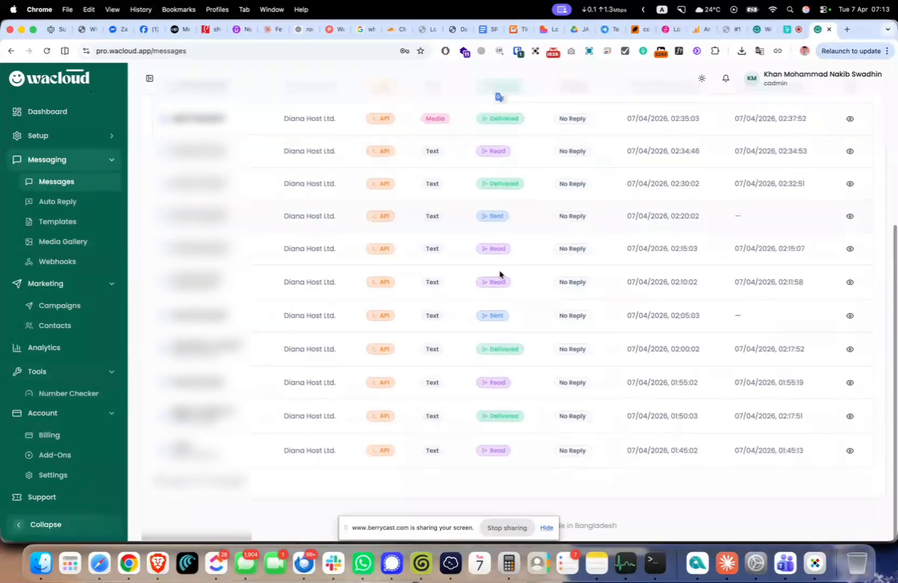
pyautogui.scroll(3, 500, 274)
pyautogui.scroll(4, 559, 219)
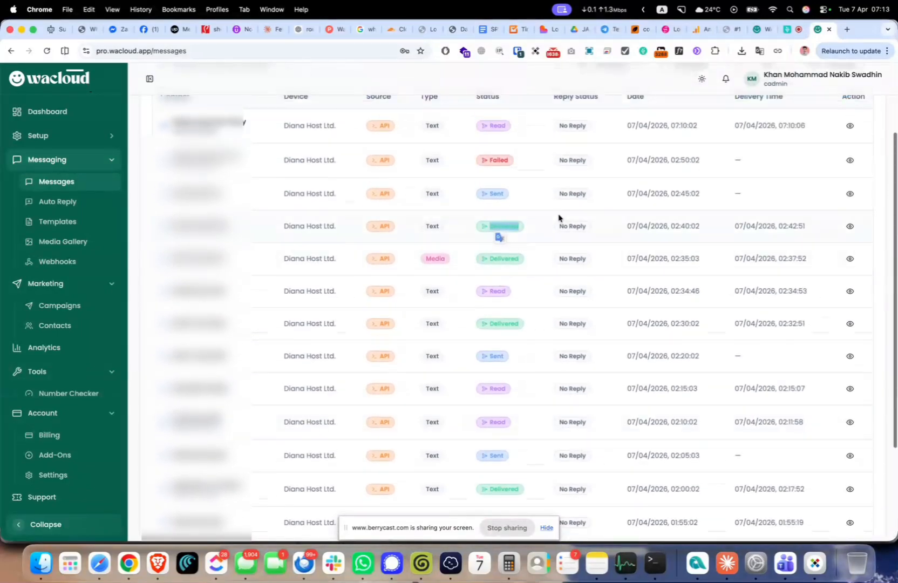
# Highlight the first message's reply status, and try the history's CSV export without saving the file.
pyautogui.click(568, 238)
pyautogui.doubleClick(572, 231)
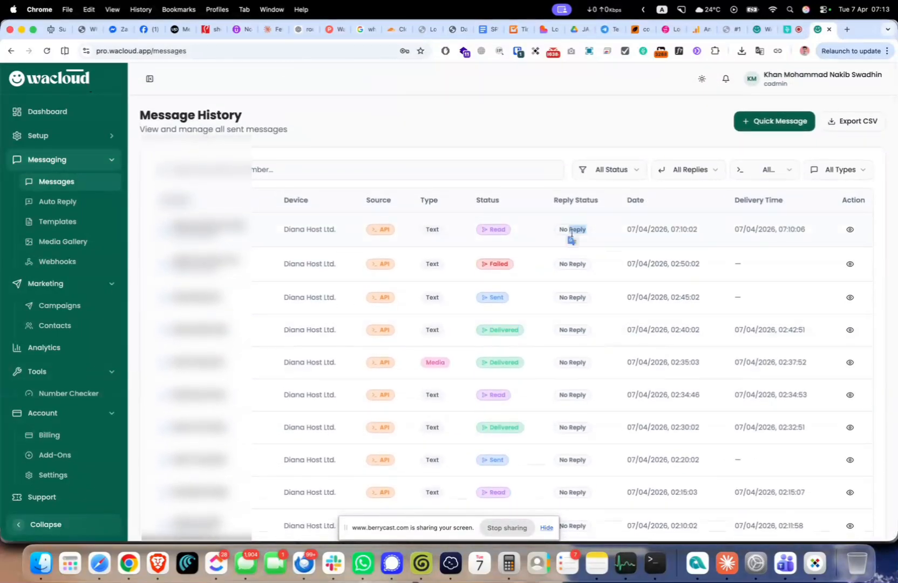
pyautogui.tripleClick(572, 231)
pyautogui.click(845, 125)
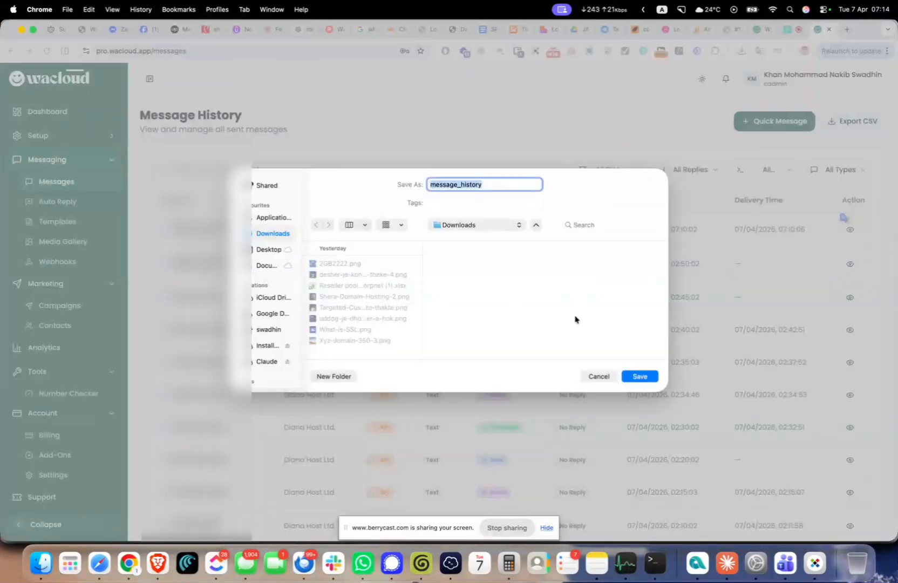
pyautogui.click(597, 375)
# Start a quick message from the Diana Host Ltd. device and choose the wacloud ltd template for it.
pyautogui.click(772, 122)
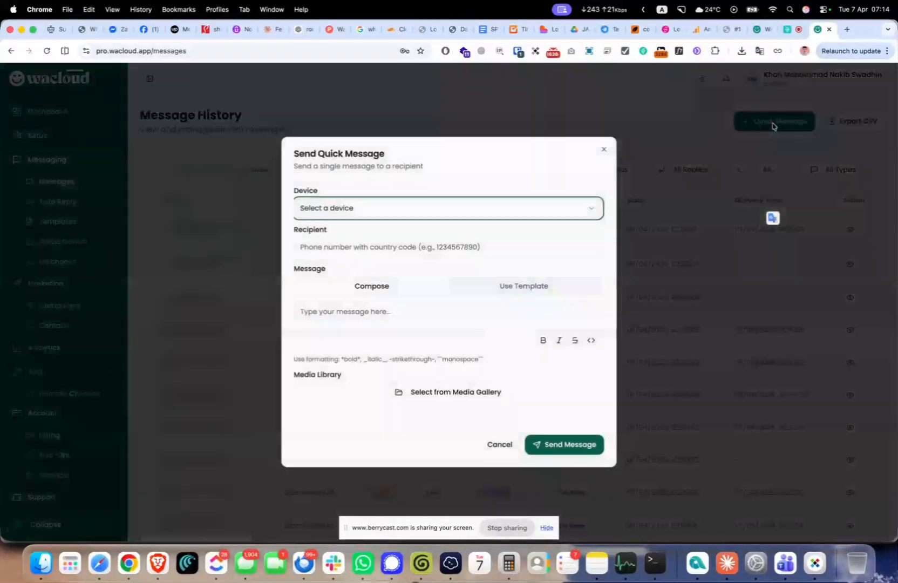
pyautogui.click(432, 207)
pyautogui.click(418, 228)
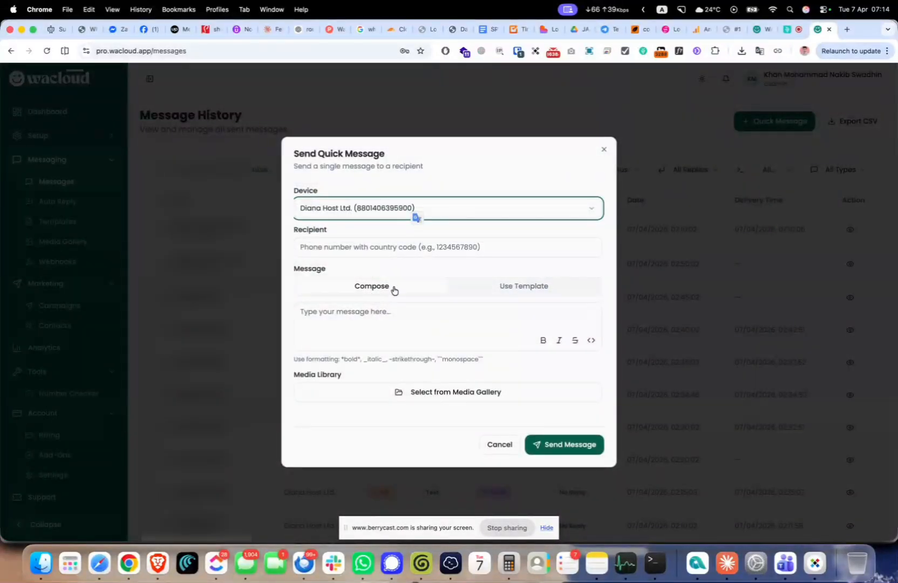
pyautogui.click(519, 287)
pyautogui.click(415, 317)
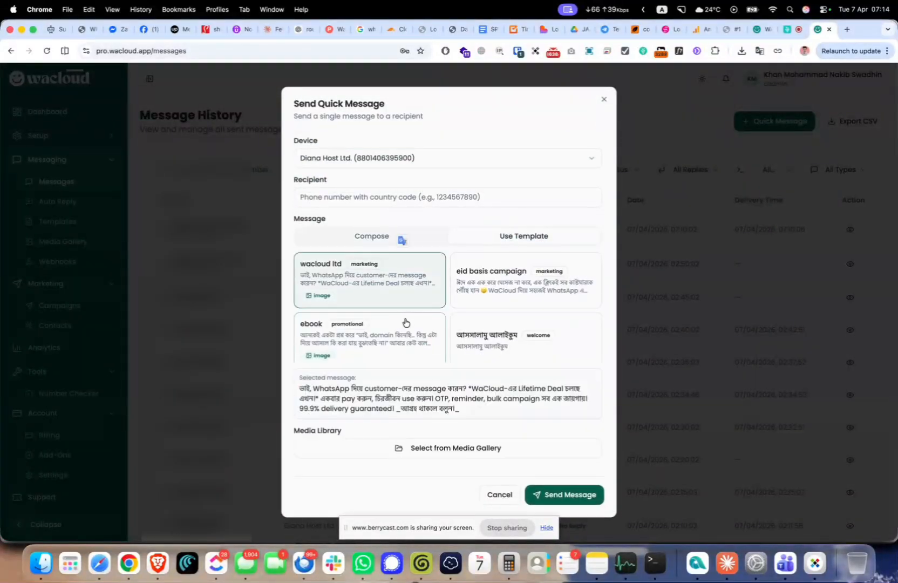
# Try other message templates, including the ebook one, in the draft quick message and cancel without sending it.
pyautogui.scroll(-2, 429, 383)
pyautogui.scroll(1, 429, 383)
pyautogui.click(480, 283)
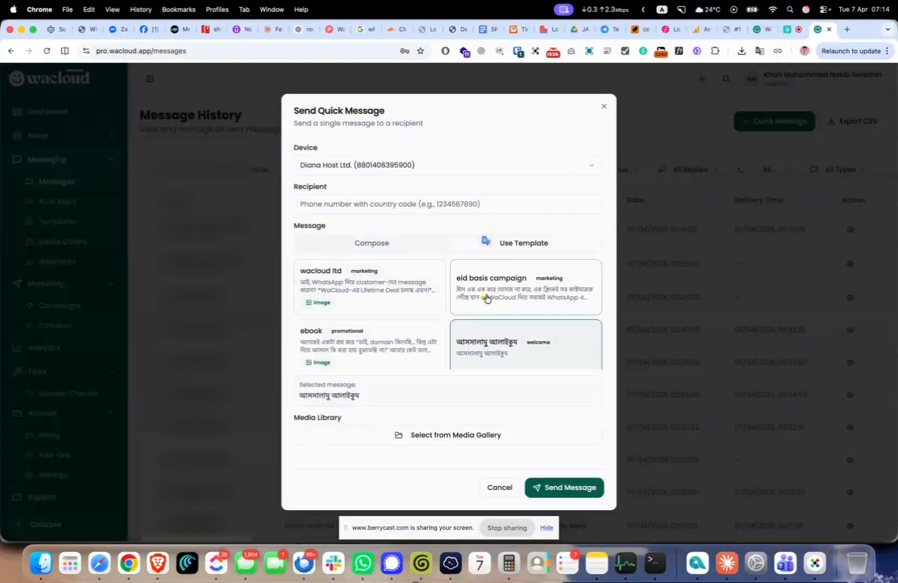
pyautogui.click(406, 359)
pyautogui.scroll(-3, 404, 357)
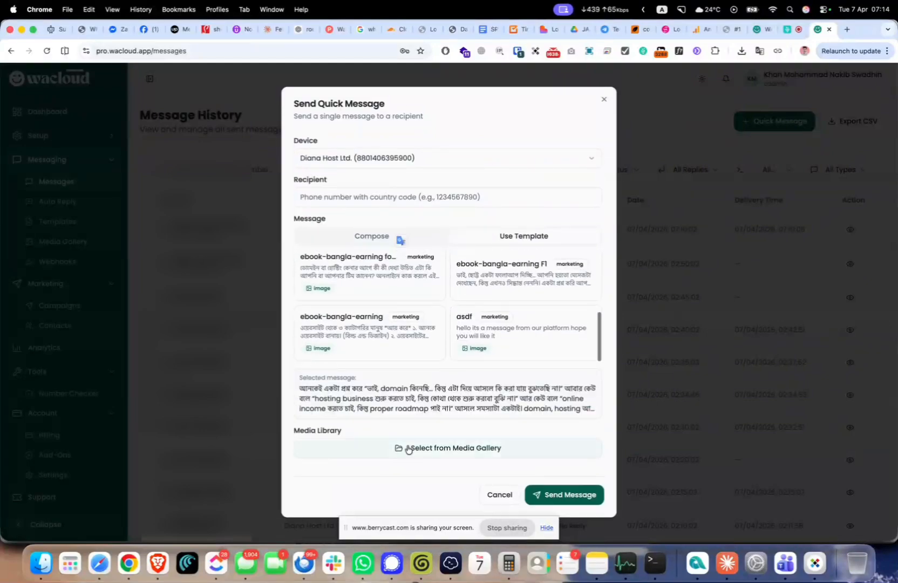
pyautogui.scroll(1, 410, 444)
pyautogui.click(498, 494)
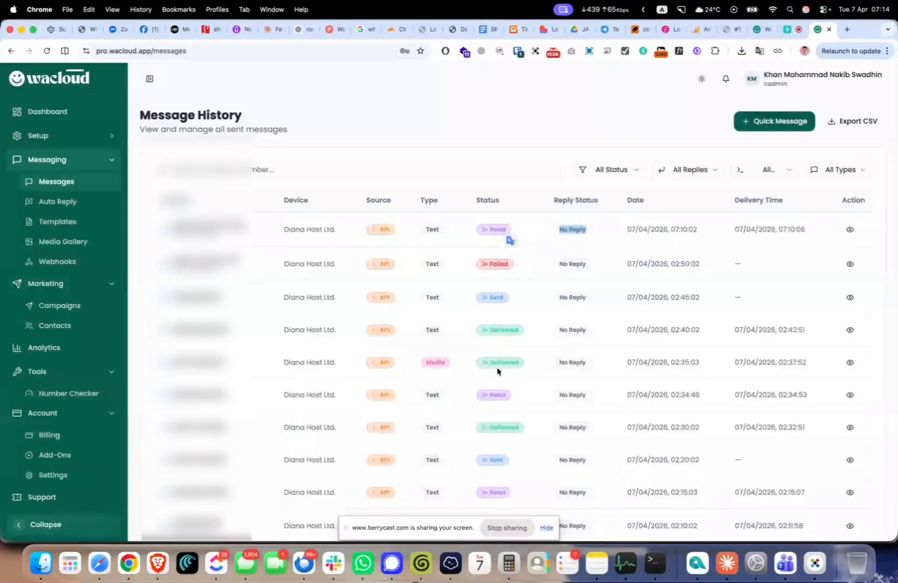
# Open the eid reply auto-reply rule for editing and enlarge its reply message field to show the whole text.
pyautogui.click(84, 204)
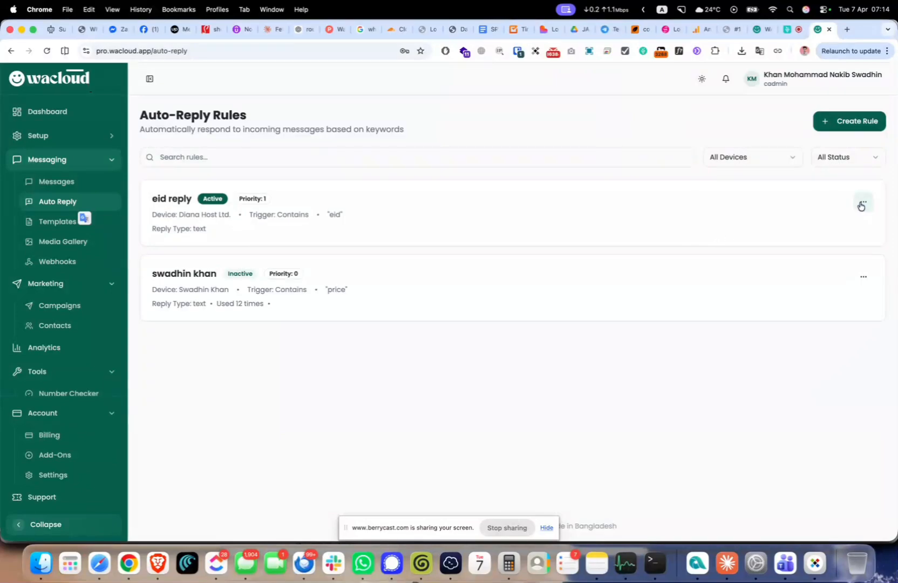
pyautogui.click(863, 202)
pyautogui.click(835, 242)
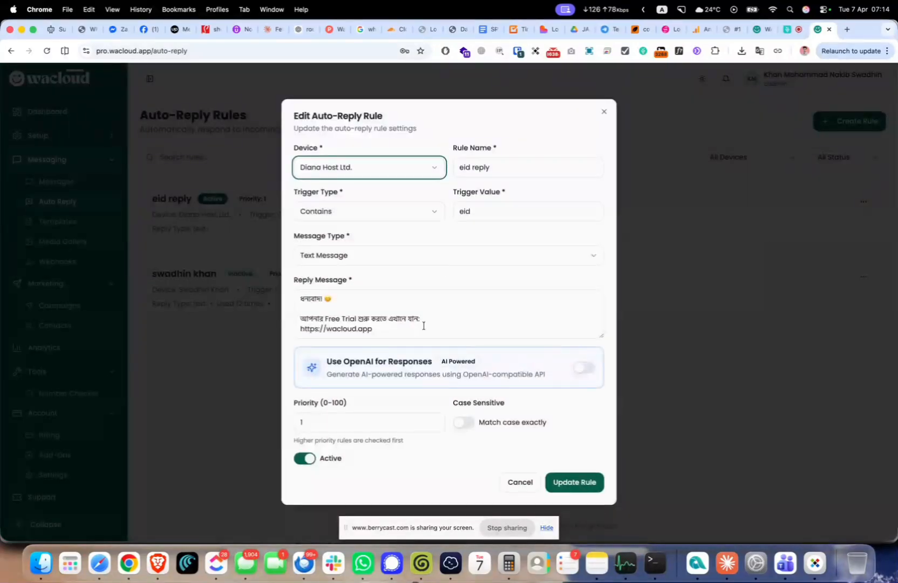
pyautogui.scroll(-3, 466, 324)
pyautogui.scroll(3, 466, 323)
pyautogui.click(520, 363)
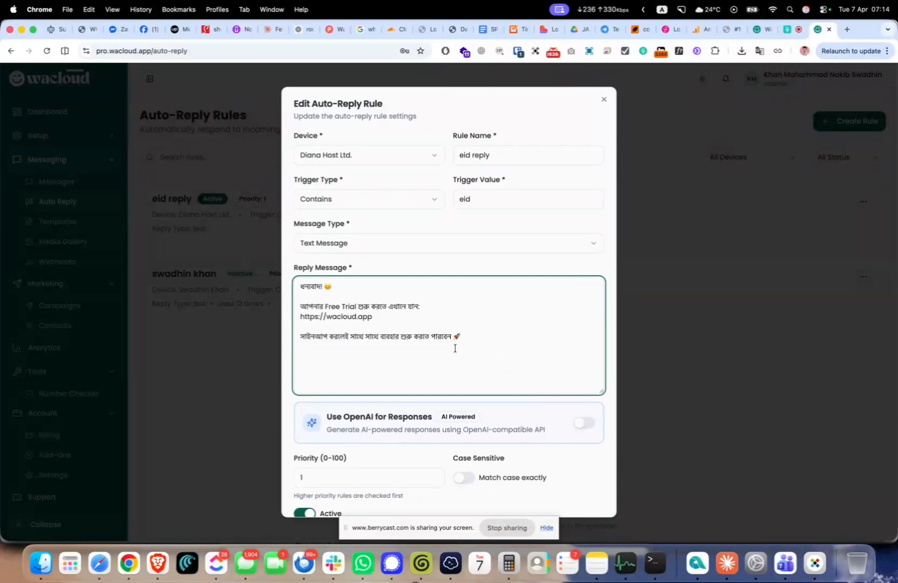
pyautogui.moveTo(457, 345); pyautogui.dragTo(273, 311)
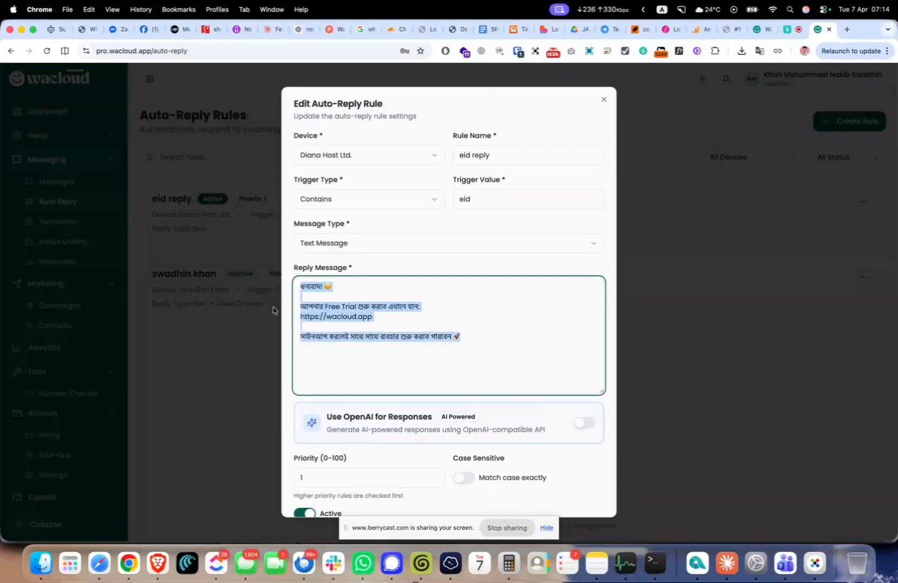
pyautogui.click(343, 287)
pyautogui.moveTo(377, 316); pyautogui.dragTo(297, 309)
pyautogui.click(383, 327)
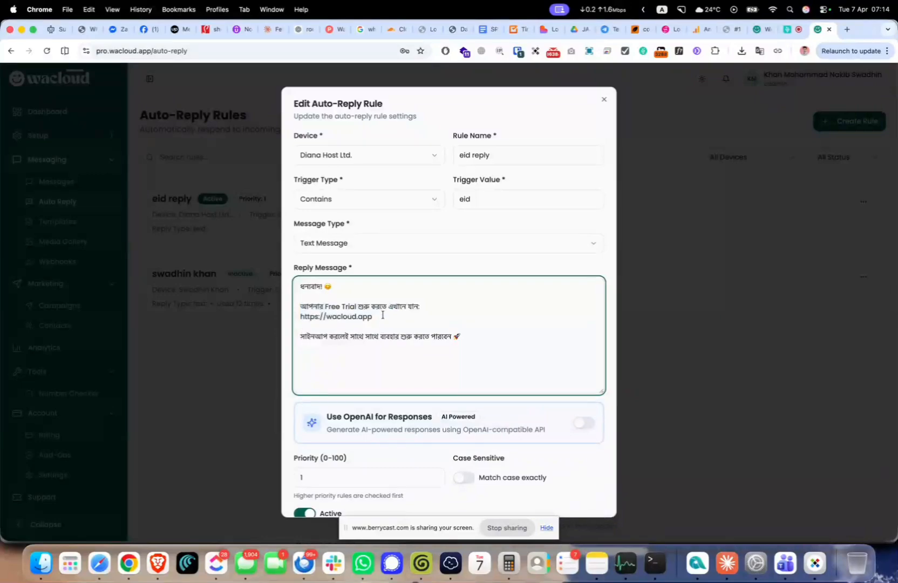
pyautogui.moveTo(382, 315); pyautogui.dragTo(277, 315)
pyautogui.click(341, 316)
pyautogui.scroll(-2, 340, 317)
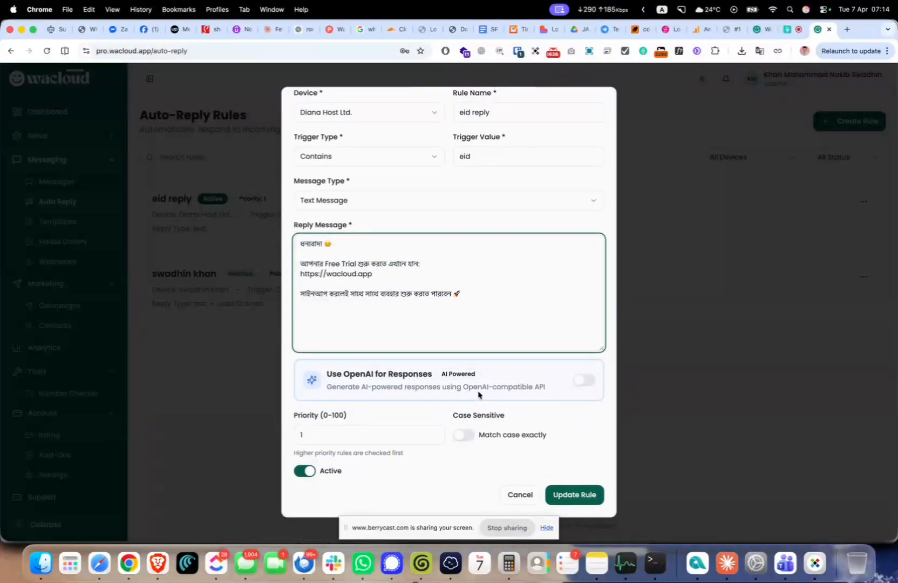
# Try OpenAI responses and Continuous AI Chat on the eid reply rule, review their settings and cancel the edit.
pyautogui.click(581, 381)
pyautogui.scroll(-3, 502, 402)
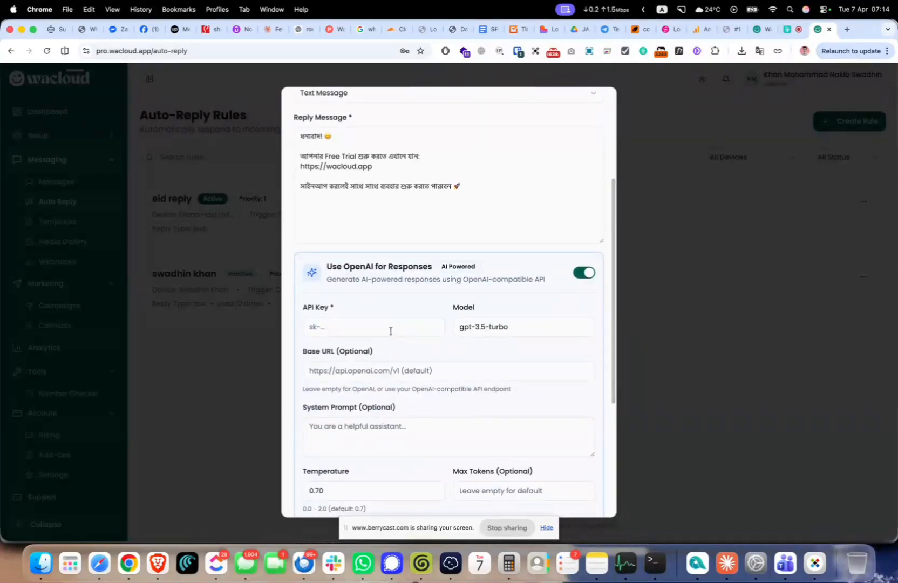
pyautogui.click(415, 327)
pyautogui.click(414, 293)
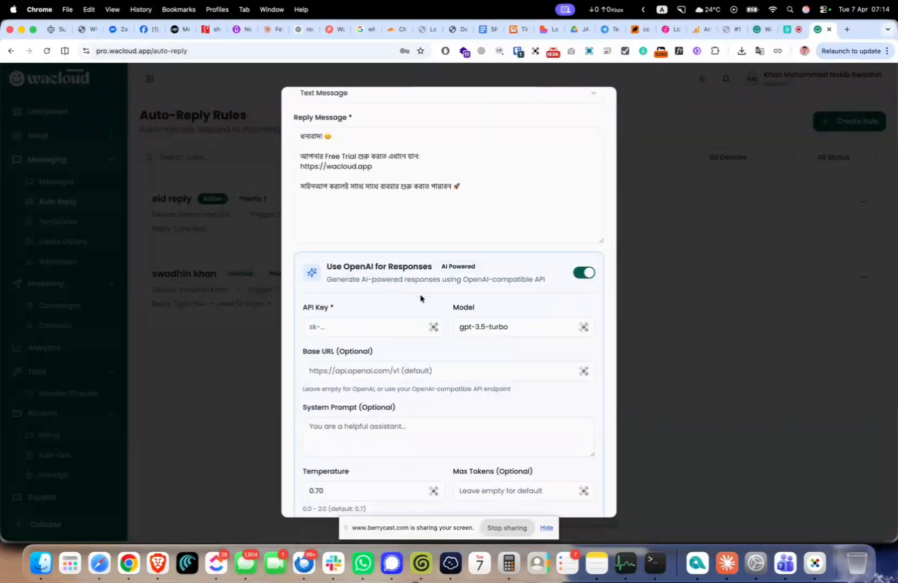
pyautogui.click(475, 325)
pyautogui.click(425, 303)
pyautogui.scroll(-2, 395, 349)
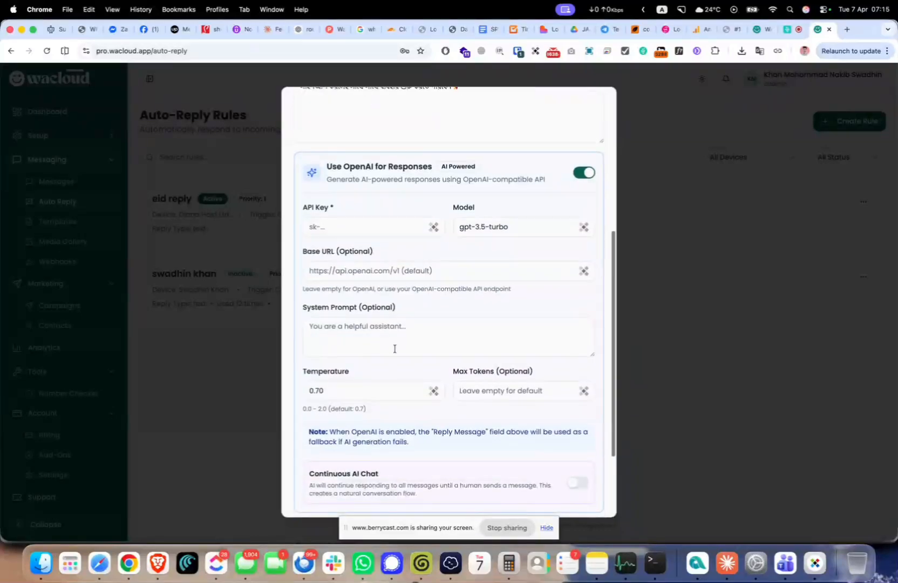
pyautogui.scroll(-2, 410, 345)
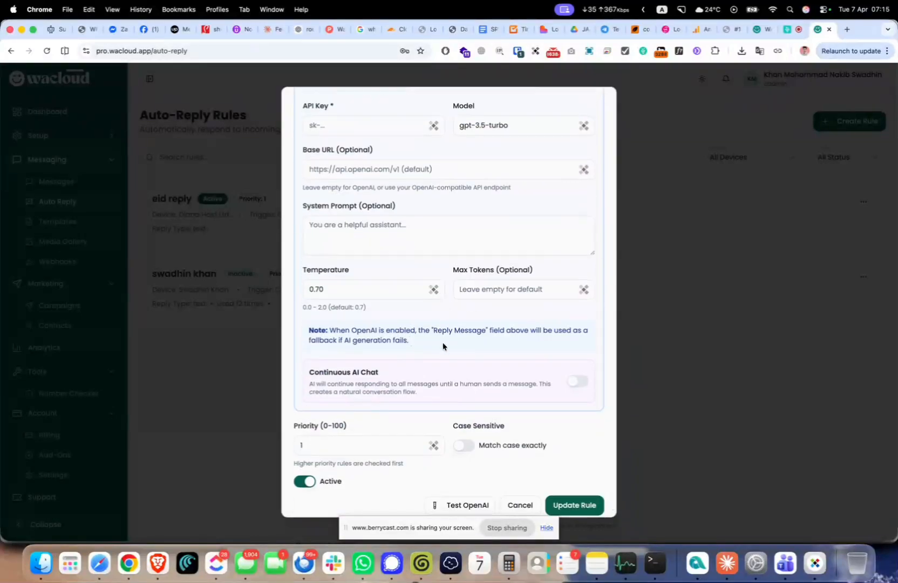
pyautogui.click(576, 371)
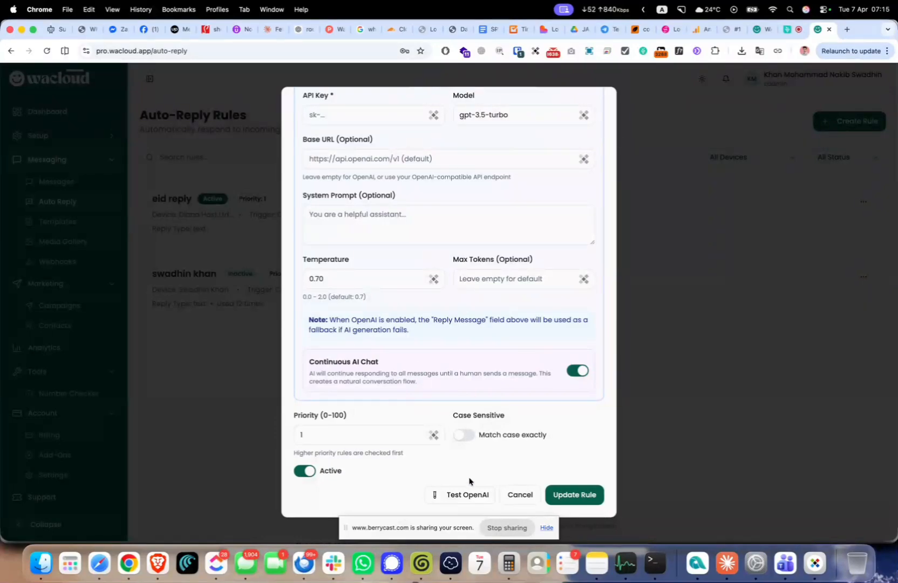
pyautogui.click(517, 496)
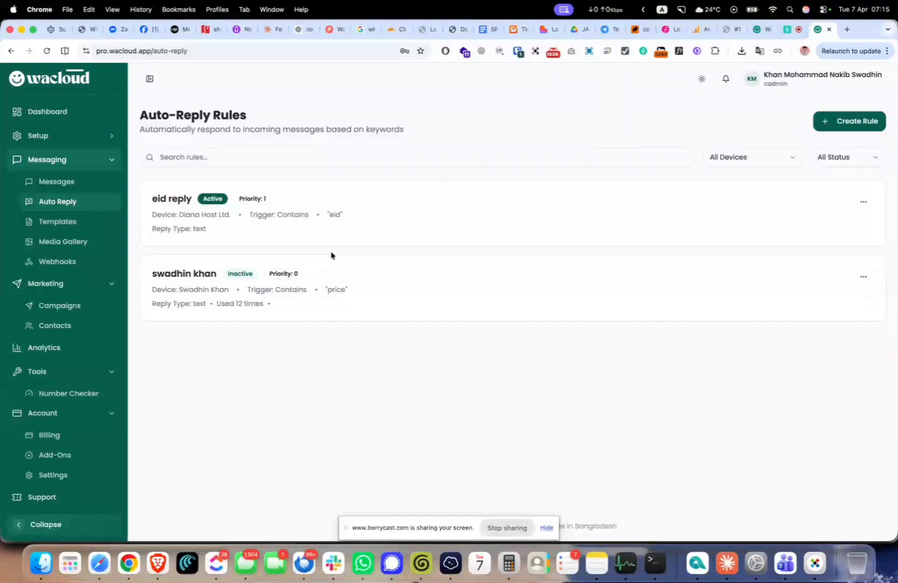
# Go to the message templates, view the actions for wacloud ltd and open the ebook template for editing.
pyautogui.click(76, 224)
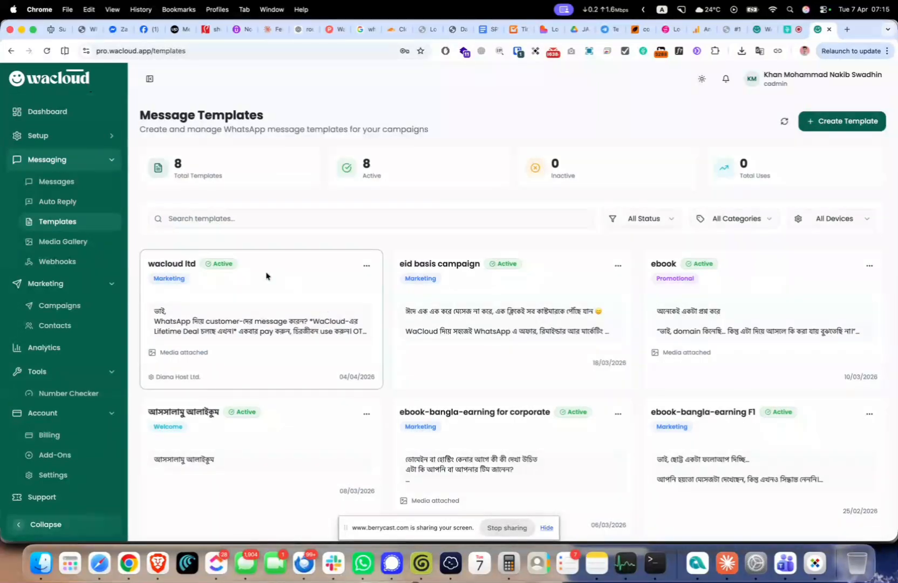
pyautogui.click(366, 266)
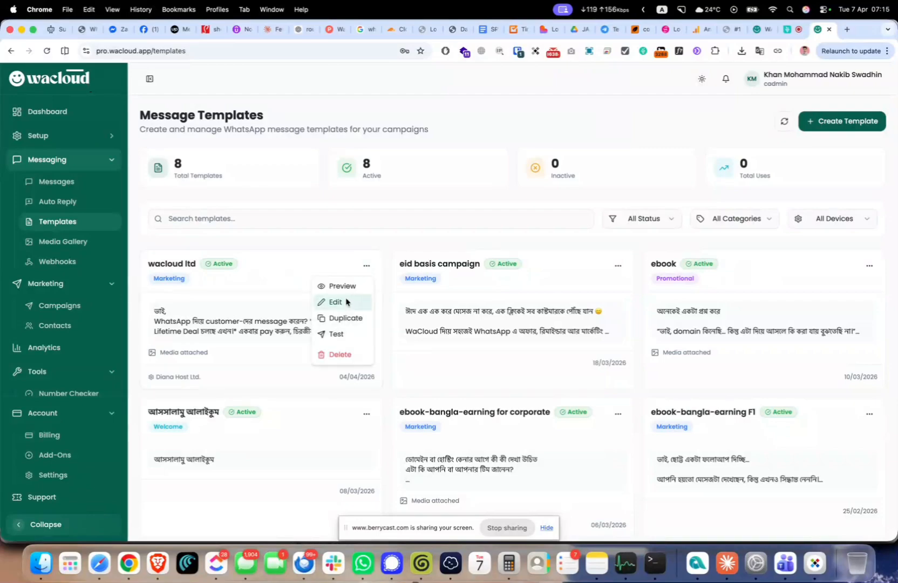
pyautogui.click(666, 255)
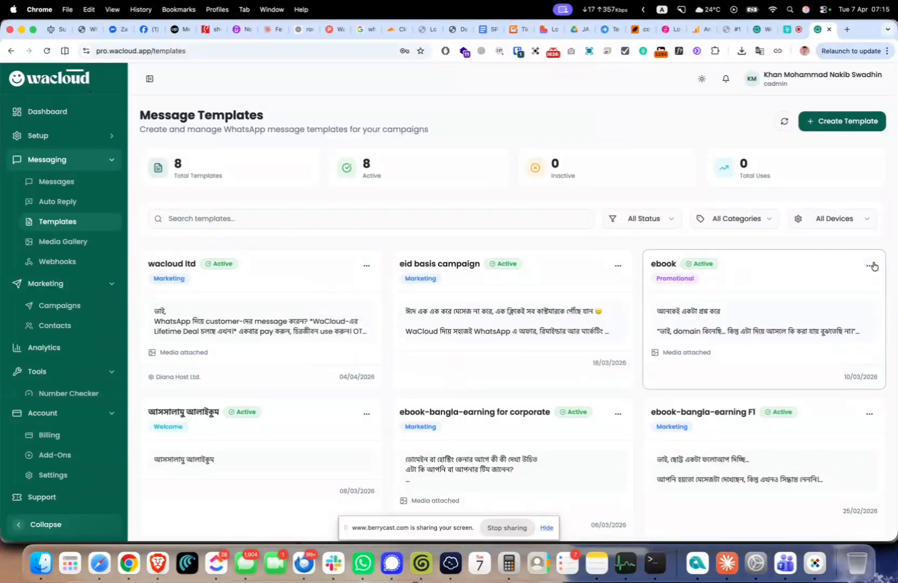
pyautogui.click(871, 266)
pyautogui.click(844, 305)
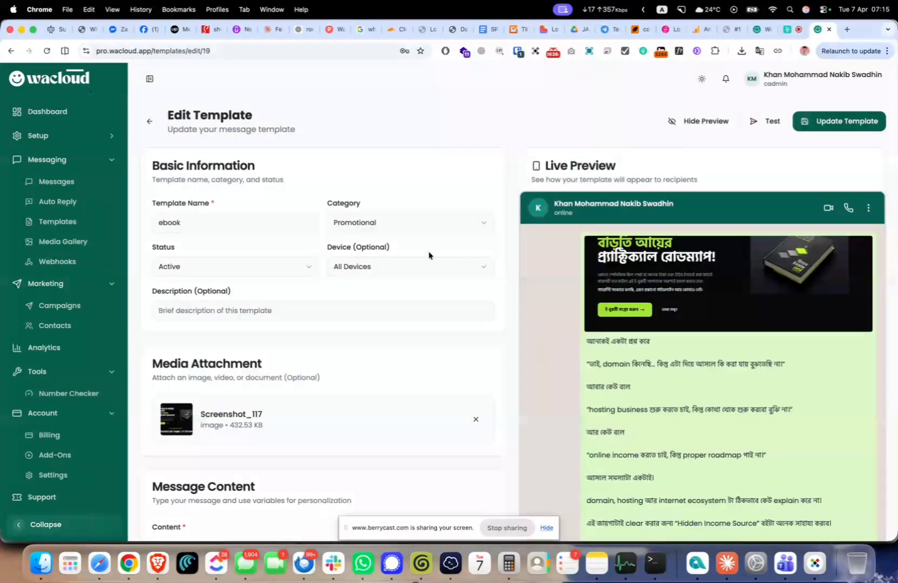
# Review the ebook template's name, category, status, device and description fields without changing their values.
pyautogui.click(210, 225)
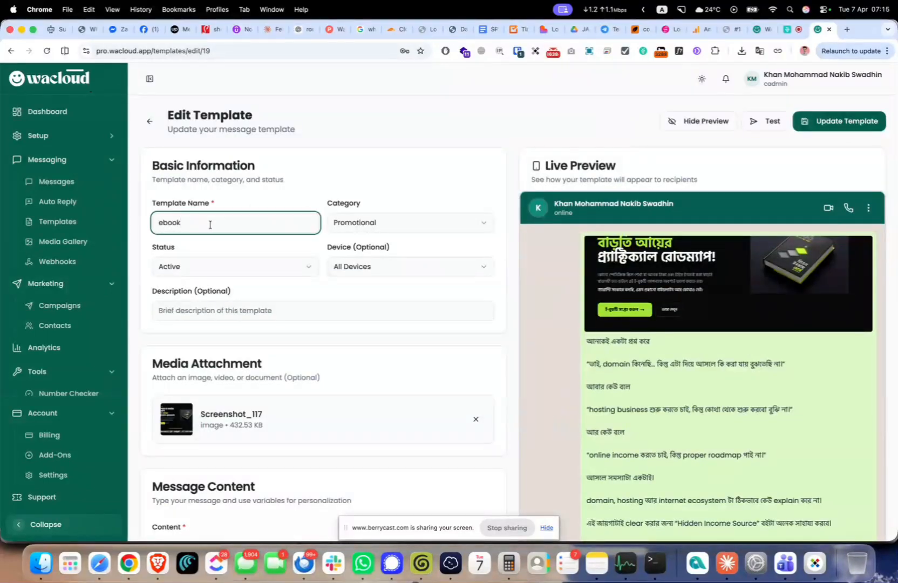
pyautogui.click(345, 227)
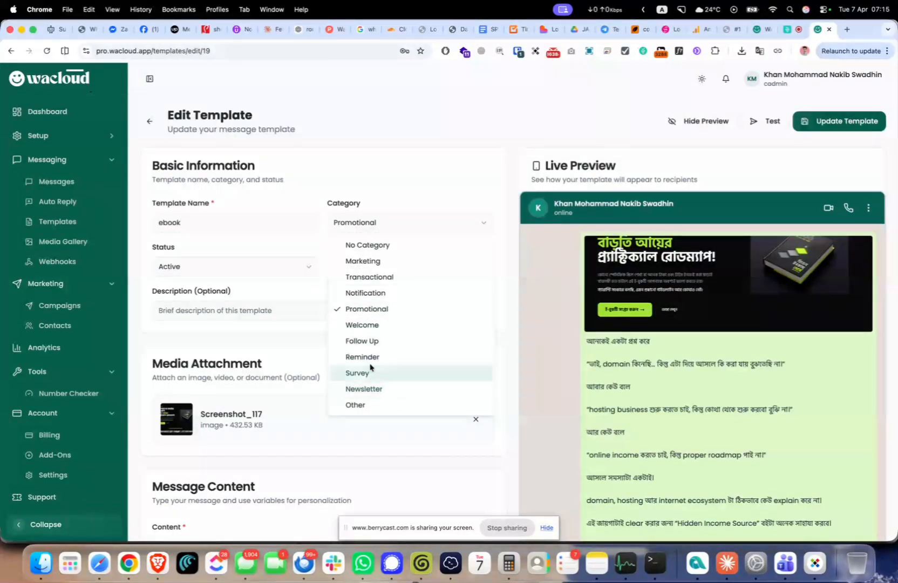
pyautogui.click(252, 263)
pyautogui.click(274, 270)
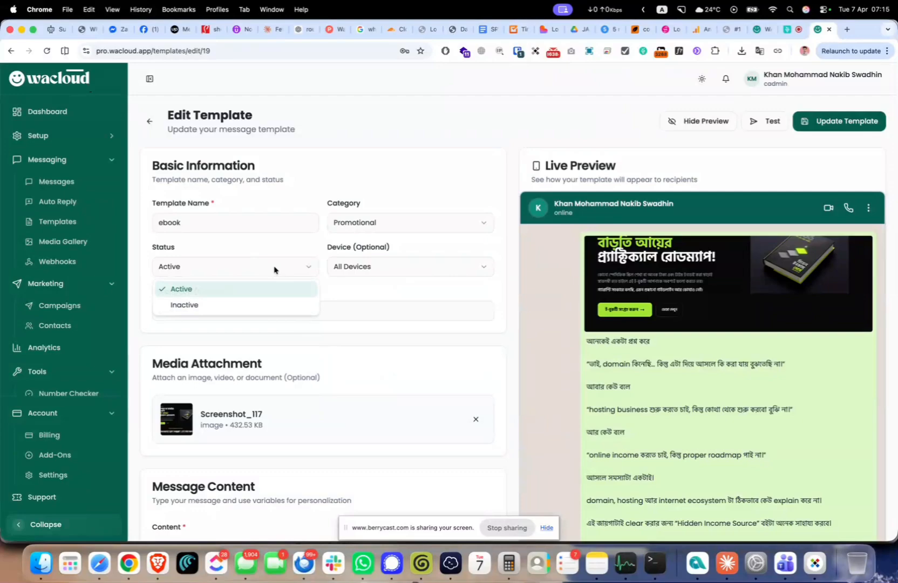
pyautogui.click(372, 260)
pyautogui.click(374, 265)
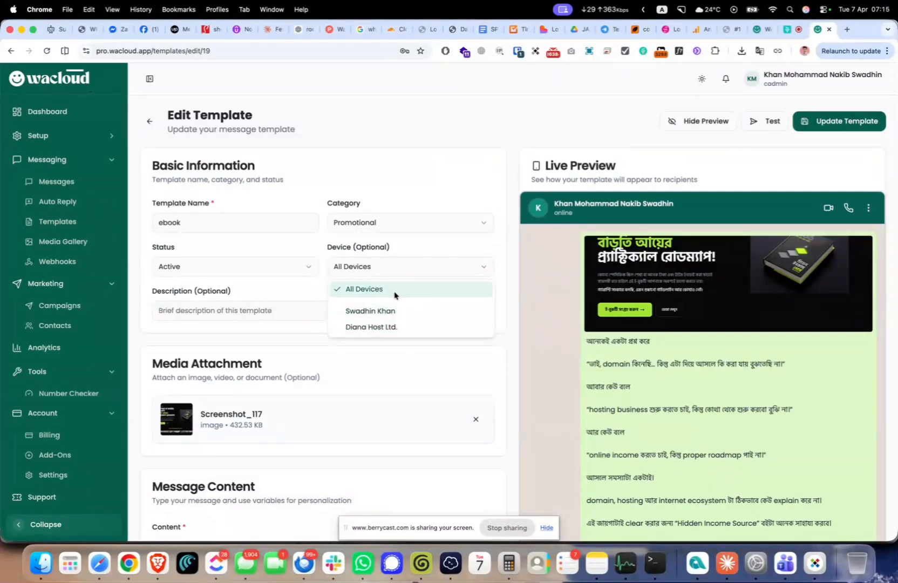
pyautogui.click(292, 282)
pyautogui.scroll(-3, 292, 283)
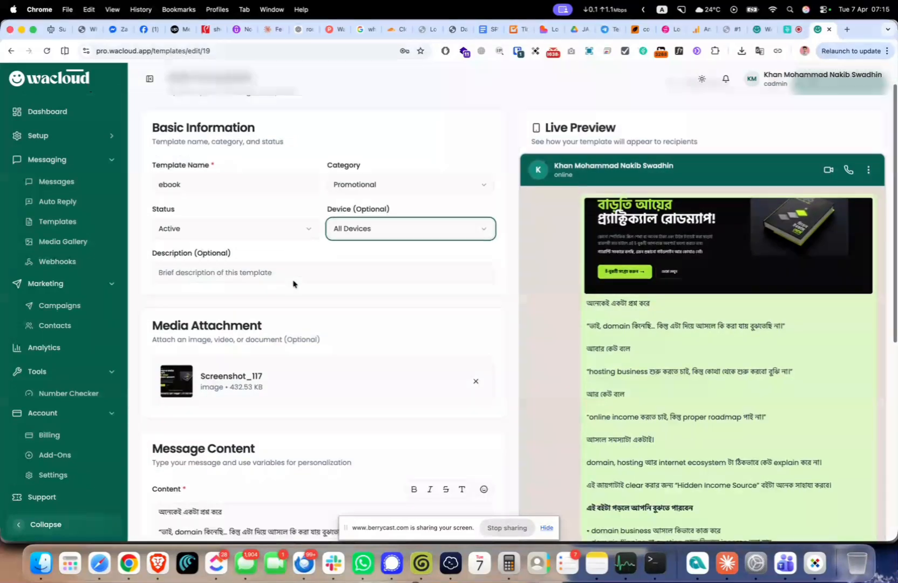
pyautogui.click(293, 227)
# Insert a monospace text placeholder into the ebook template's message content and open the emoji picker.
pyautogui.scroll(-5, 254, 223)
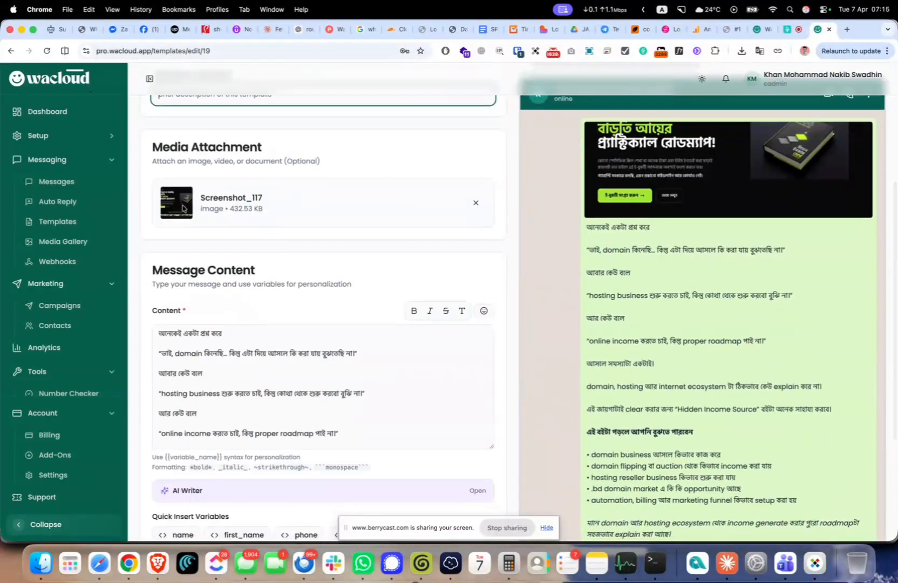
pyautogui.scroll(-4, 336, 244)
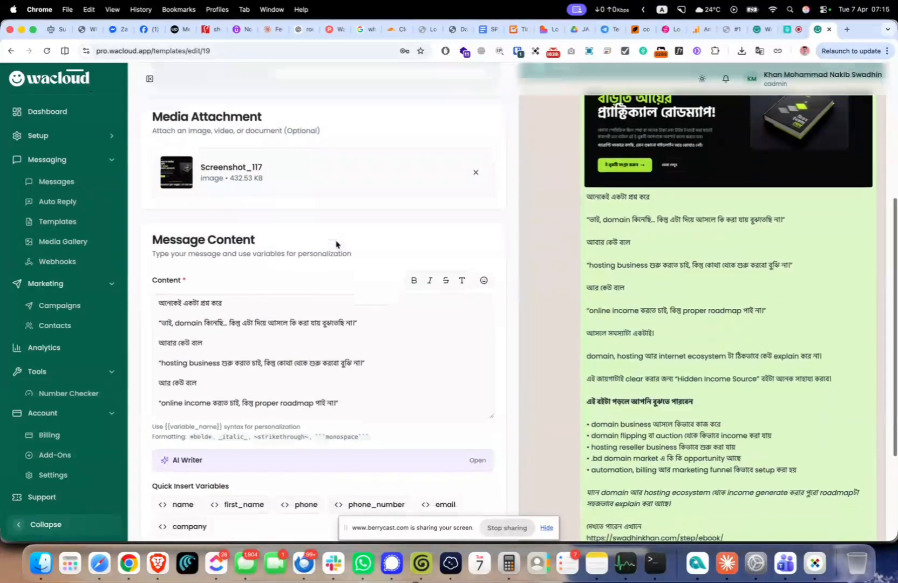
pyautogui.scroll(-2, 236, 257)
pyautogui.scroll(-6, 236, 257)
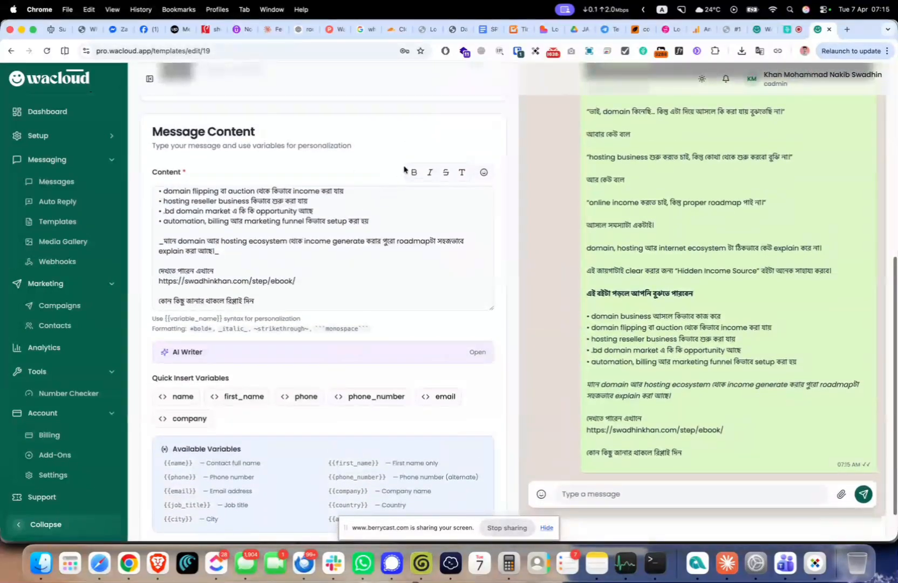
pyautogui.click(463, 177)
pyautogui.click(484, 174)
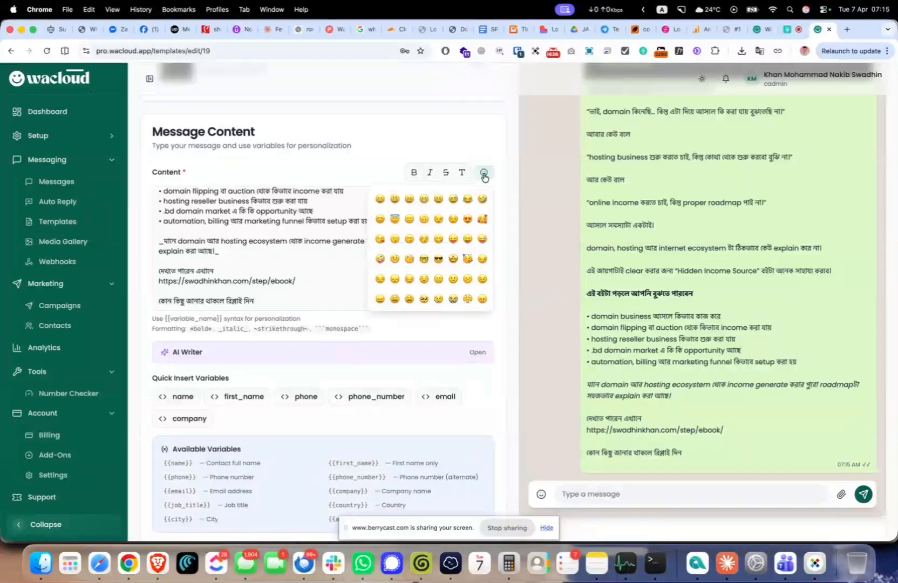
# Highlight the variable syntax and formatting hints beneath the message content.
pyautogui.scroll(-2, 321, 291)
pyautogui.scroll(-2, 321, 291)
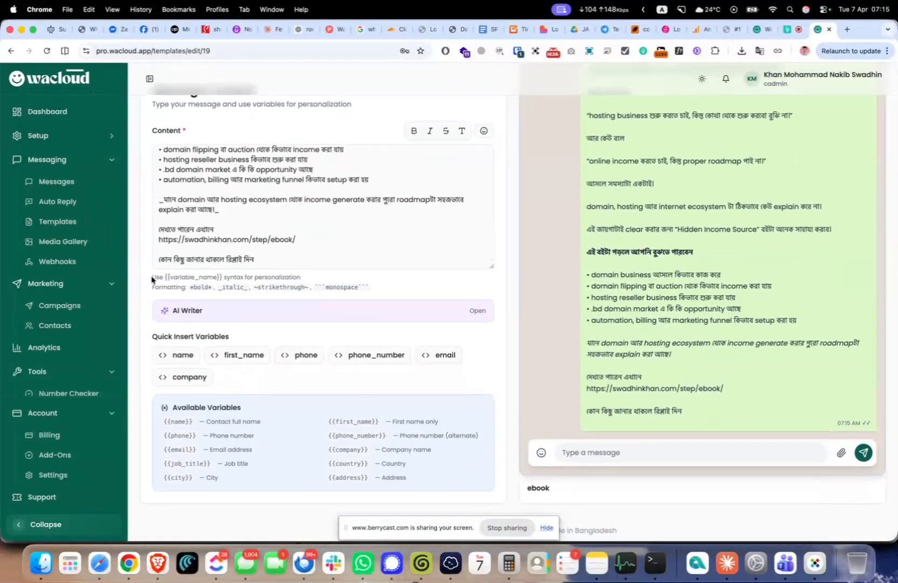
pyautogui.moveTo(152, 278); pyautogui.dragTo(304, 282)
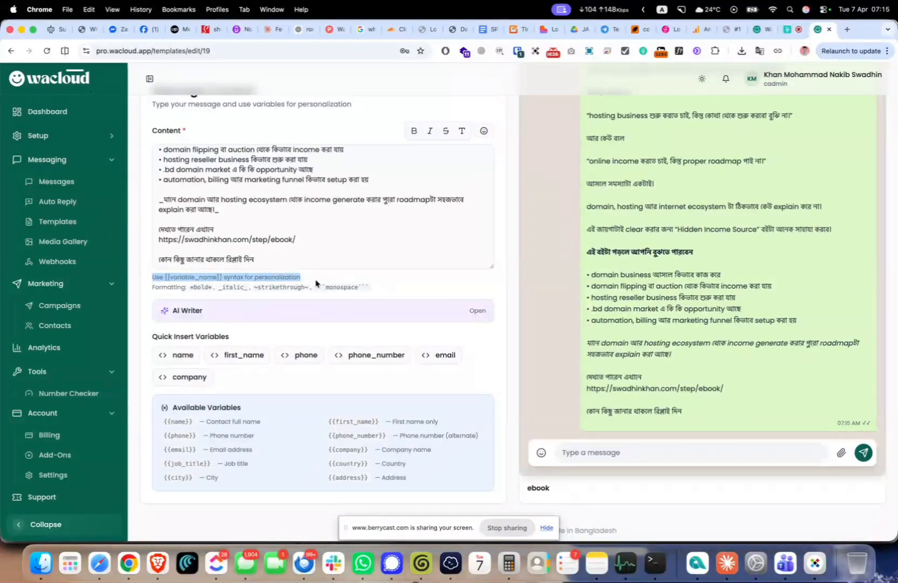
pyautogui.click(224, 297)
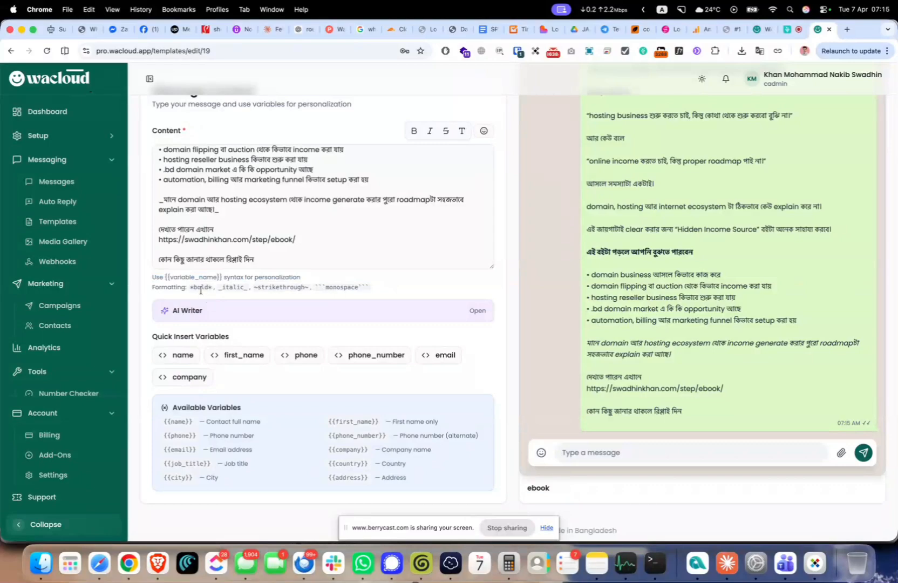
pyautogui.moveTo(189, 288); pyautogui.dragTo(295, 279)
# Open the AI Writer for the ebook message and examine its prompt field and quick actions.
pyautogui.click(301, 310)
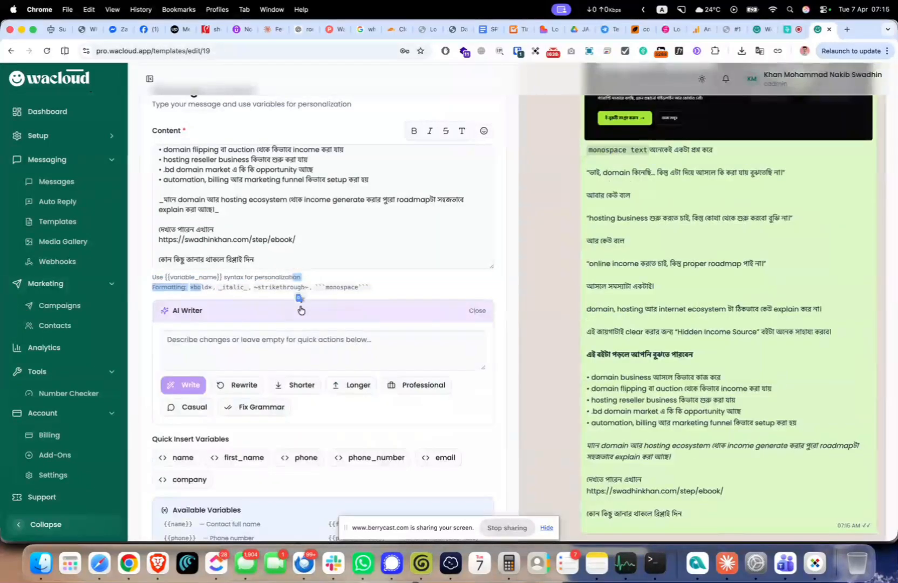
pyautogui.click(264, 351)
pyautogui.scroll(-2, 264, 350)
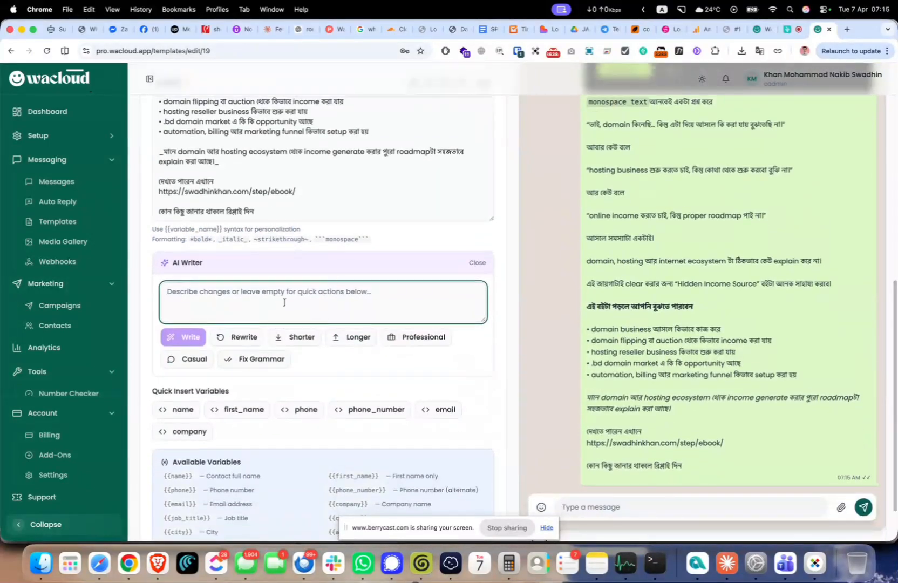
pyautogui.scroll(1, 302, 295)
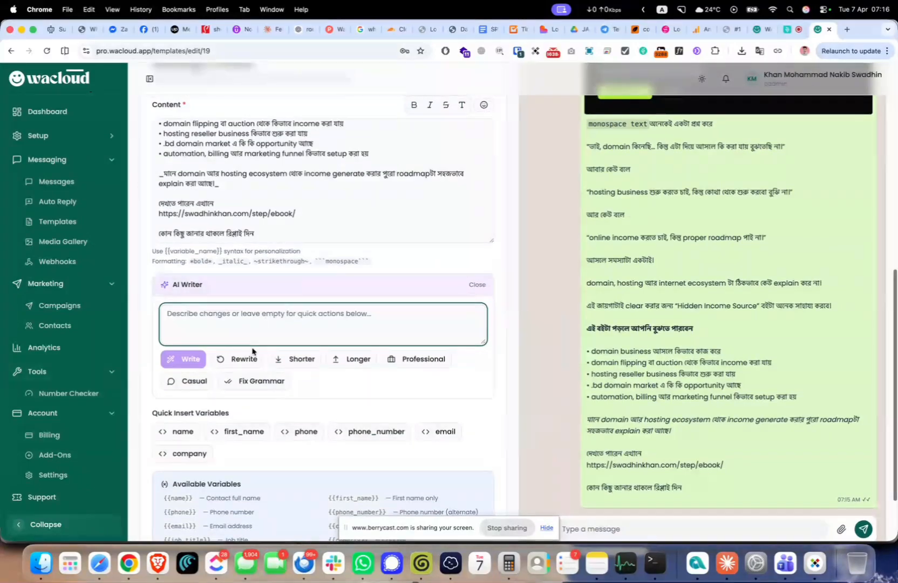
# Try the AI Writer's Rewrite, Fix Grammar and Shorter actions on the message with an empty prompt.
pyautogui.click(260, 212)
pyautogui.press('super+a')
pyautogui.click(243, 361)
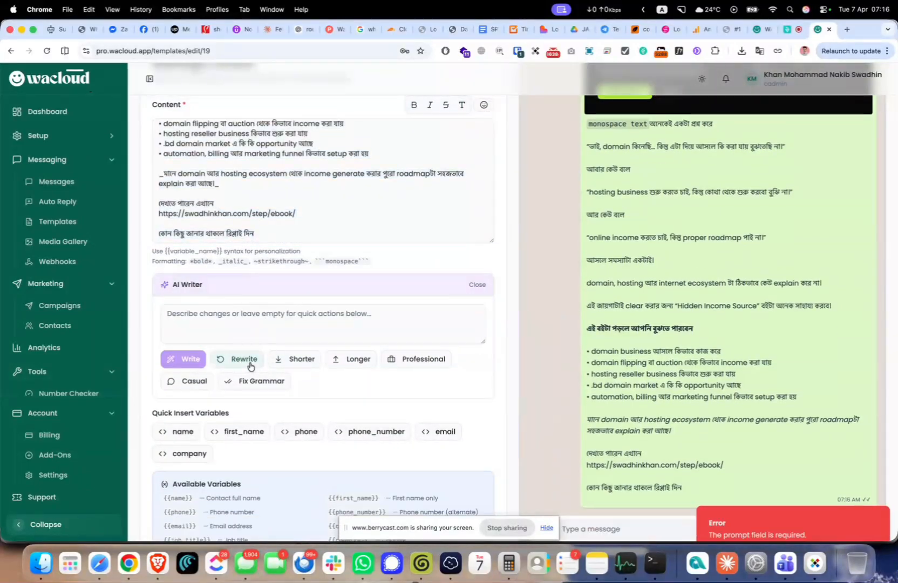
pyautogui.click(286, 312)
pyautogui.scroll(-3, 241, 362)
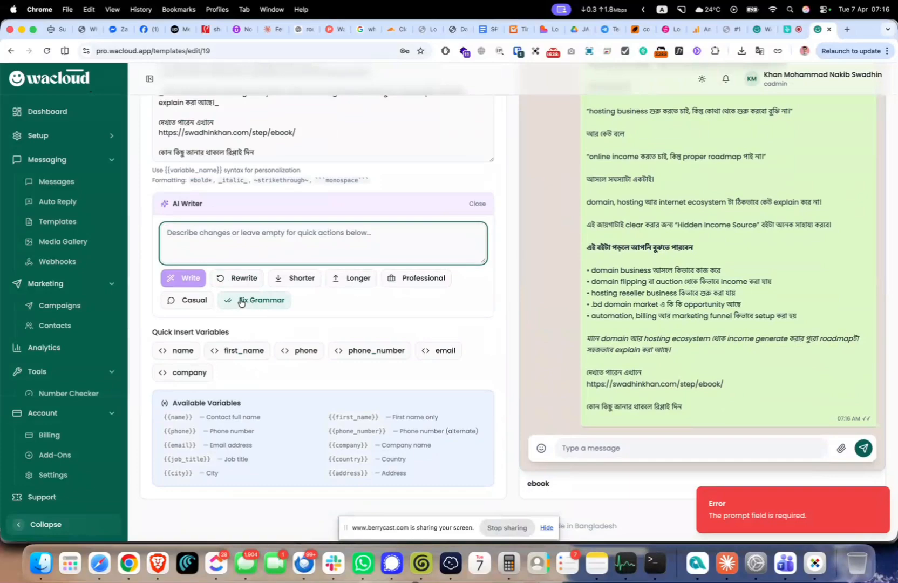
pyautogui.click(246, 302)
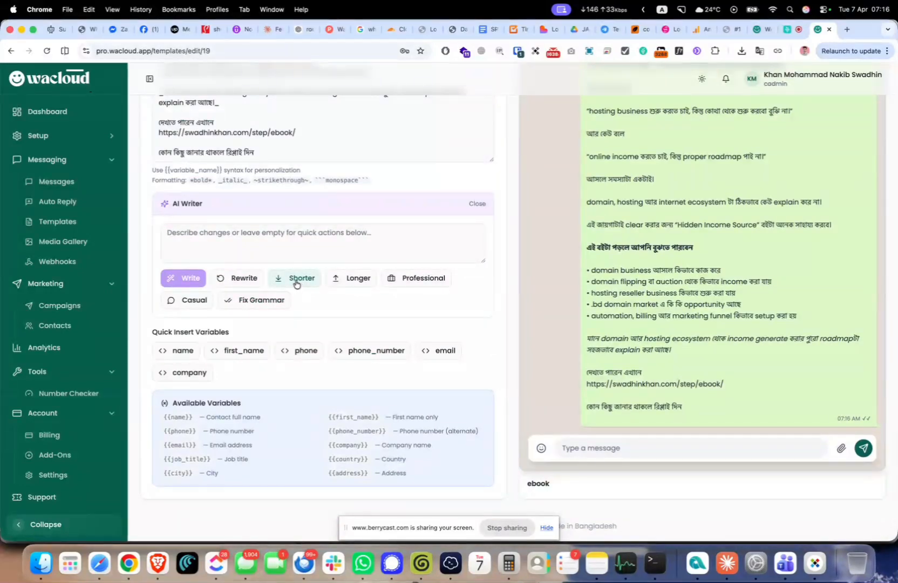
pyautogui.click(296, 281)
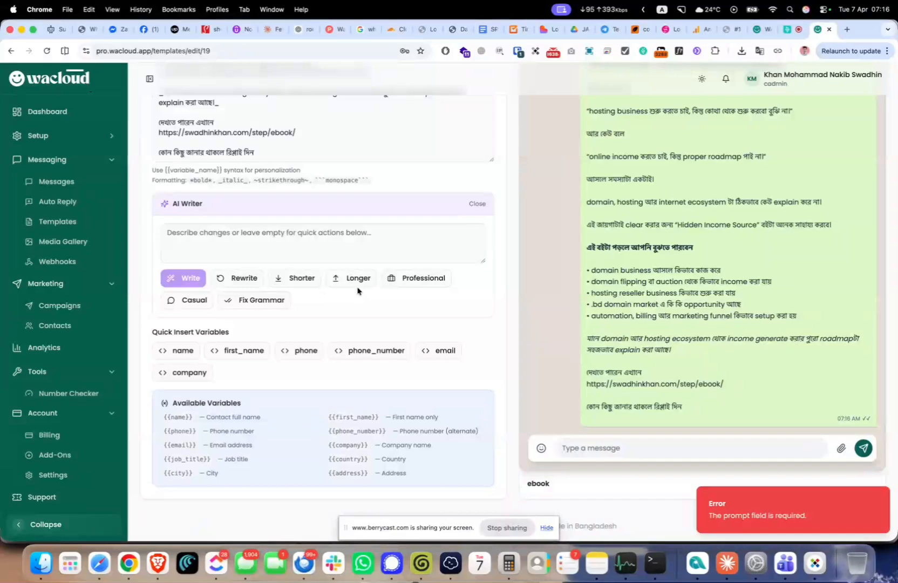
# Give the AI Writer the prompt "make it short" and generate a shorter version of the message.
pyautogui.click(335, 247)
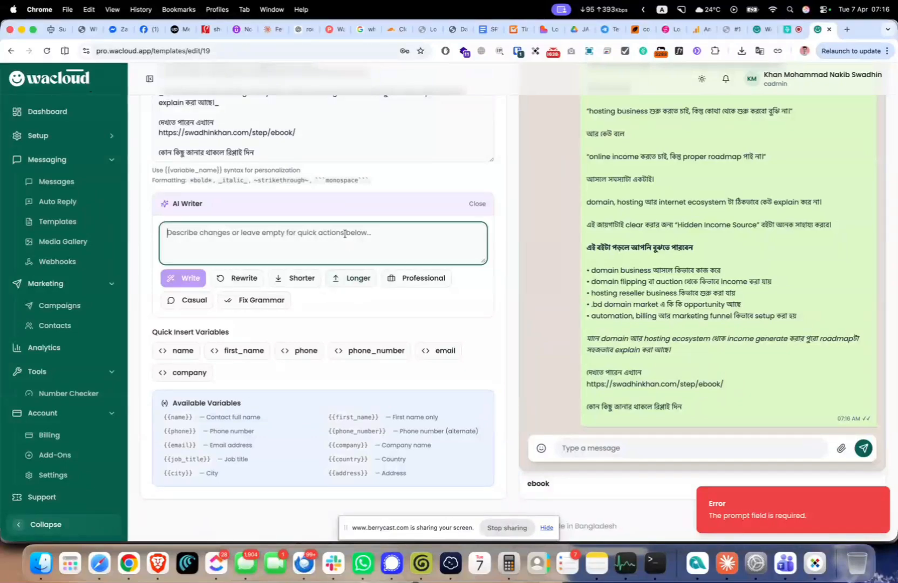
pyautogui.write('make it short')
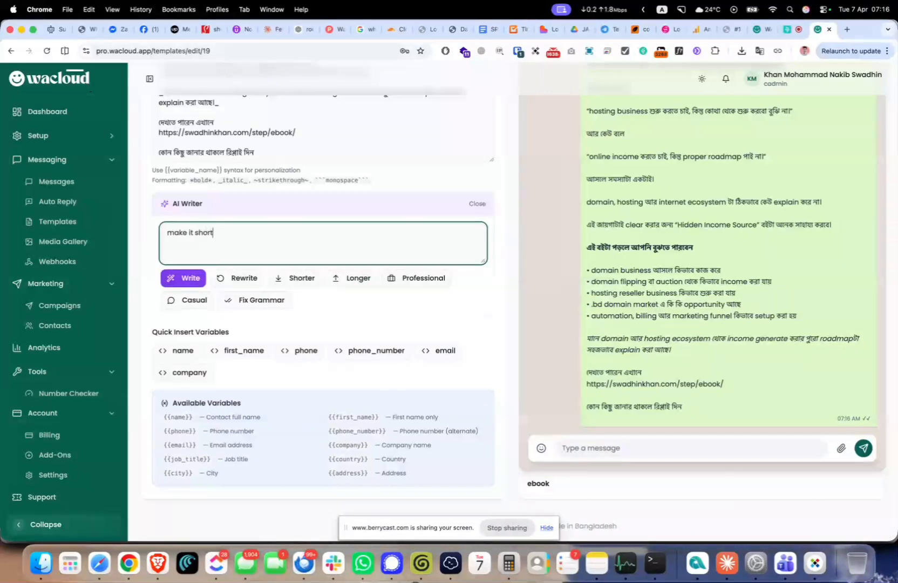
pyautogui.click(313, 279)
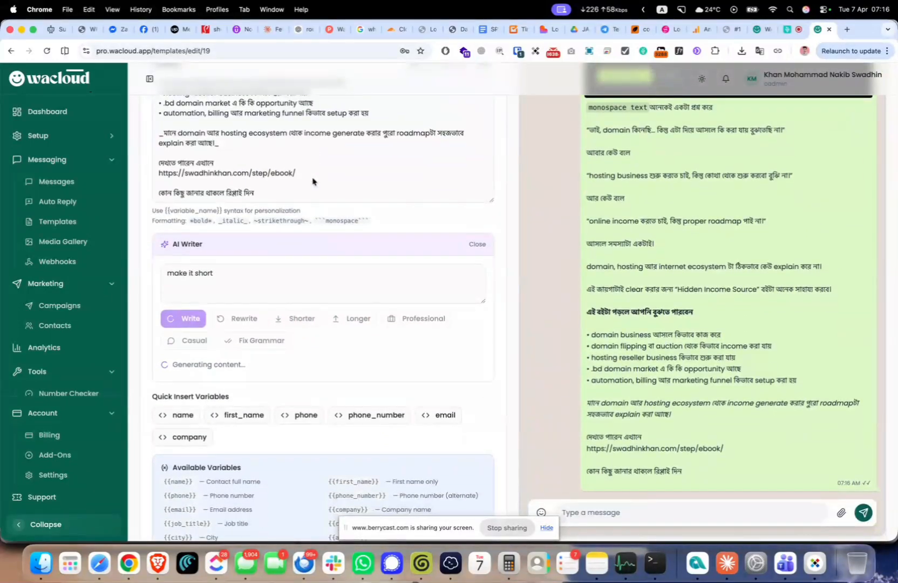
# Highlight the quick insert and available variables lists, and check the message content above the AI Writer.
pyautogui.scroll(-2, 311, 287)
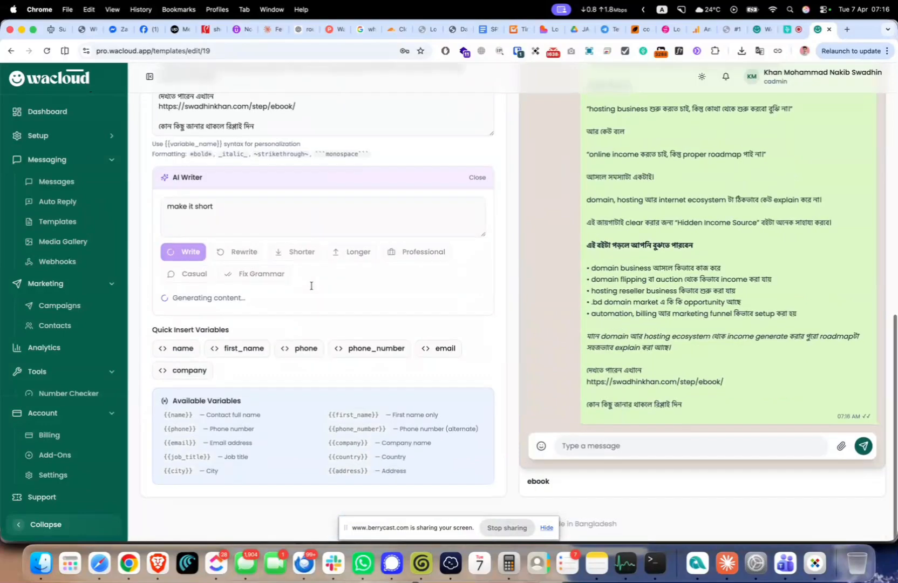
pyautogui.moveTo(152, 333)
pyautogui.mouseDown()
pyautogui.moveTo(181, 353)
pyautogui.moveTo(211, 417)
pyautogui.moveTo(275, 453)
pyautogui.moveTo(403, 470)
pyautogui.moveTo(248, 459)
pyautogui.moveTo(181, 419)
pyautogui.moveTo(149, 333)
pyautogui.mouseUp()
pyautogui.click(425, 464)
pyautogui.click(192, 339)
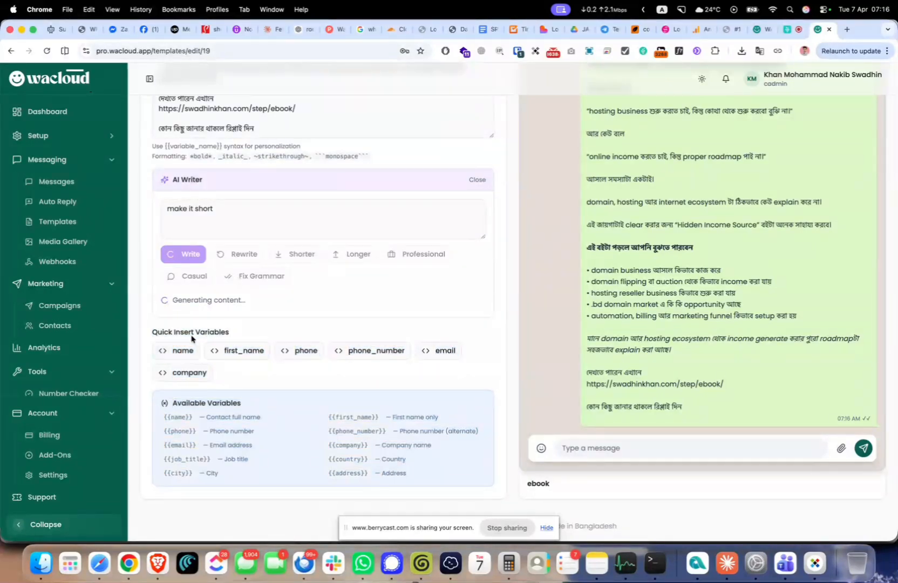
pyautogui.scroll(10, 283, 300)
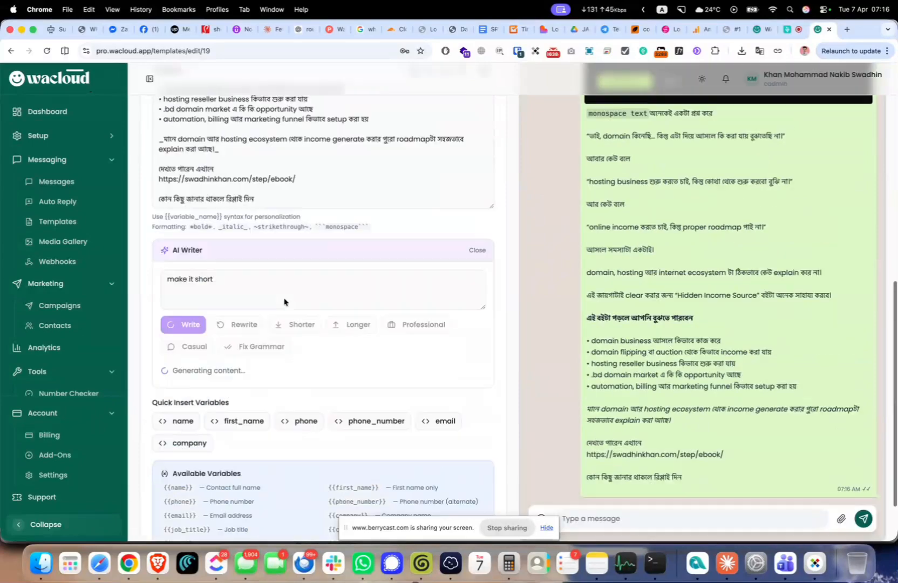
# Examine the ebook template's full message content against the short version suggested by the AI Writer.
pyautogui.scroll(-5, 284, 299)
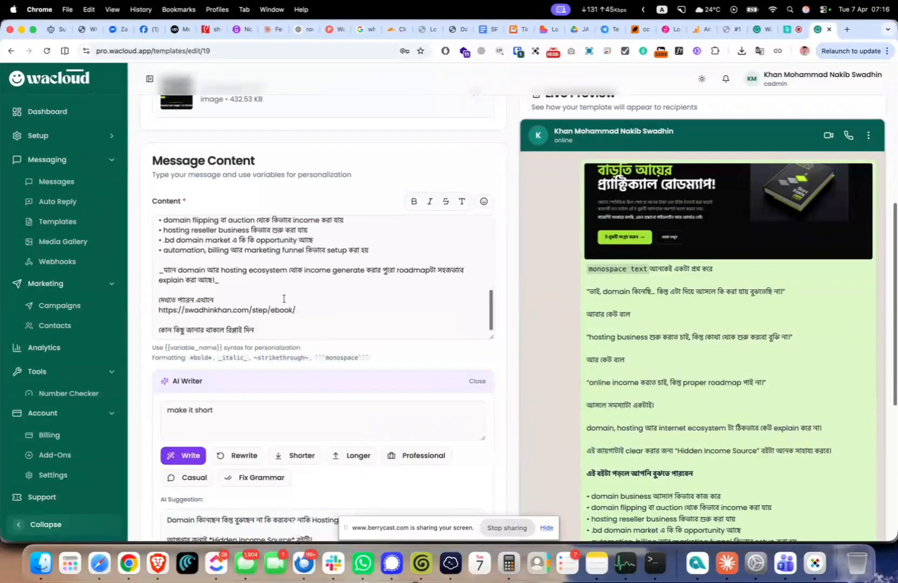
pyautogui.scroll(-3, 284, 298)
pyautogui.scroll(3, 283, 298)
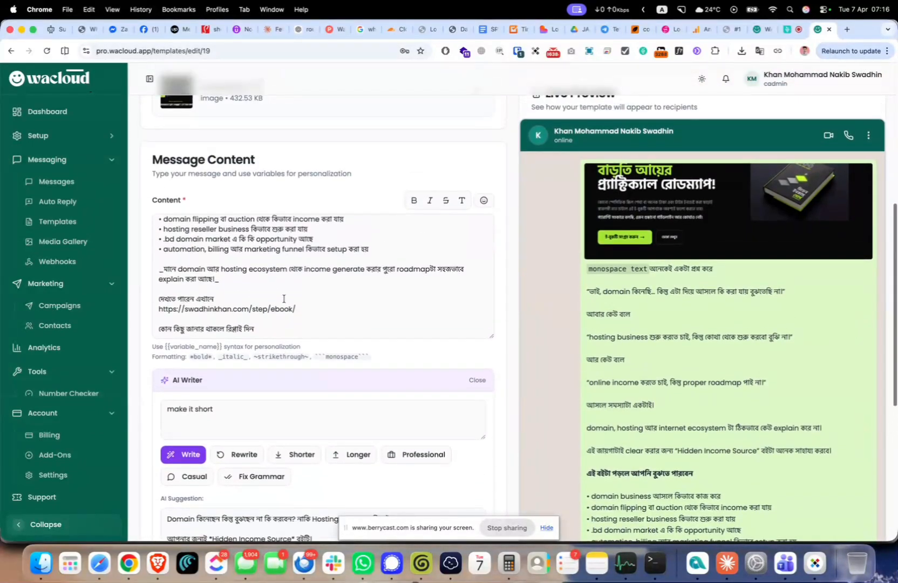
pyautogui.scroll(10, 283, 299)
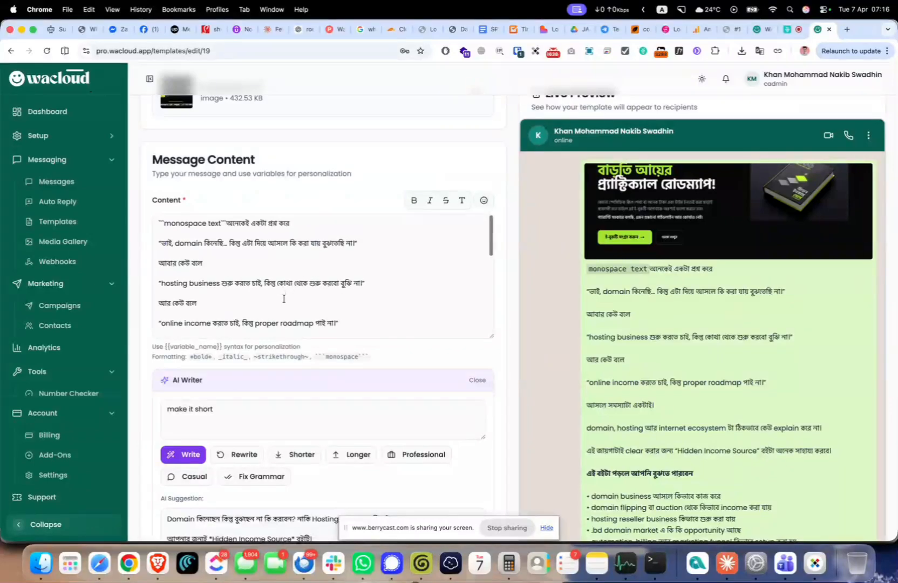
pyautogui.scroll(-10, 283, 299)
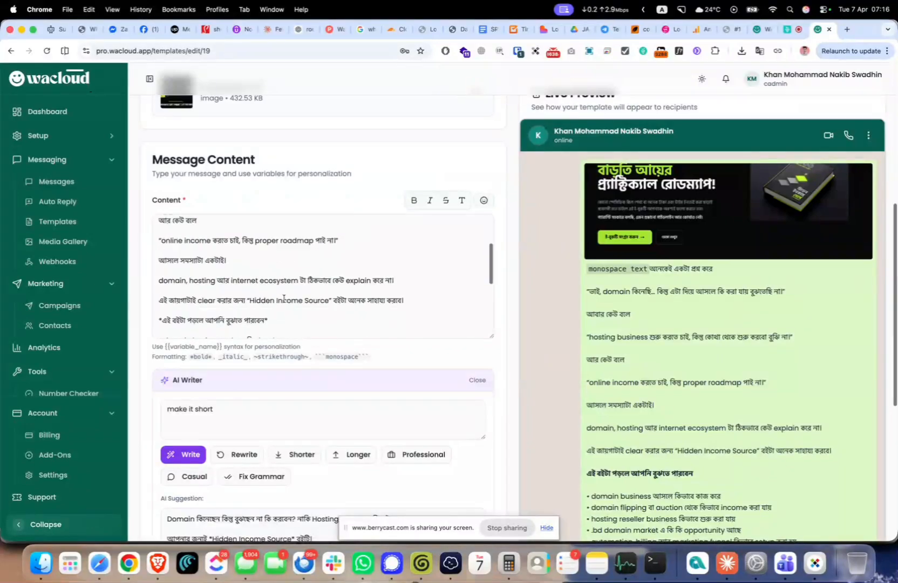
pyautogui.scroll(2, 283, 299)
pyautogui.scroll(5, 283, 299)
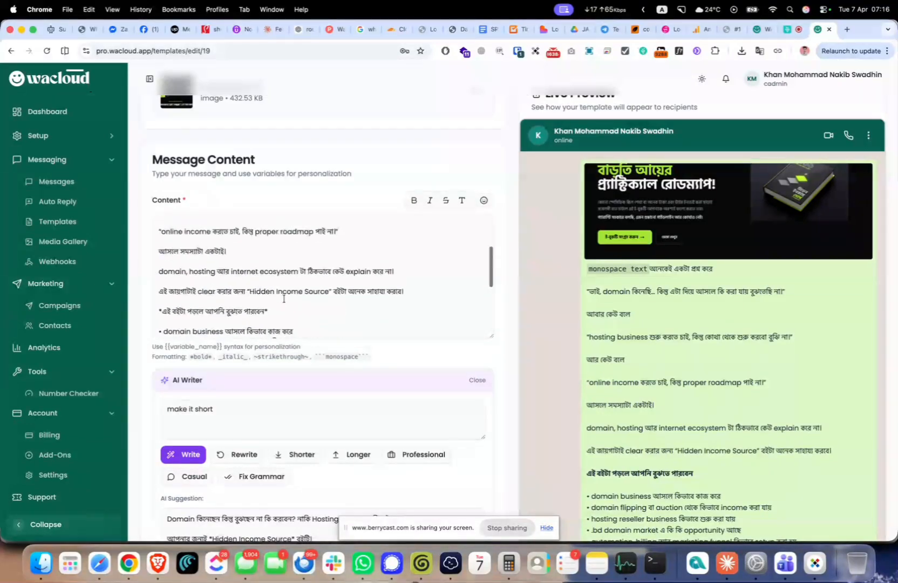
pyautogui.scroll(-3, 613, 386)
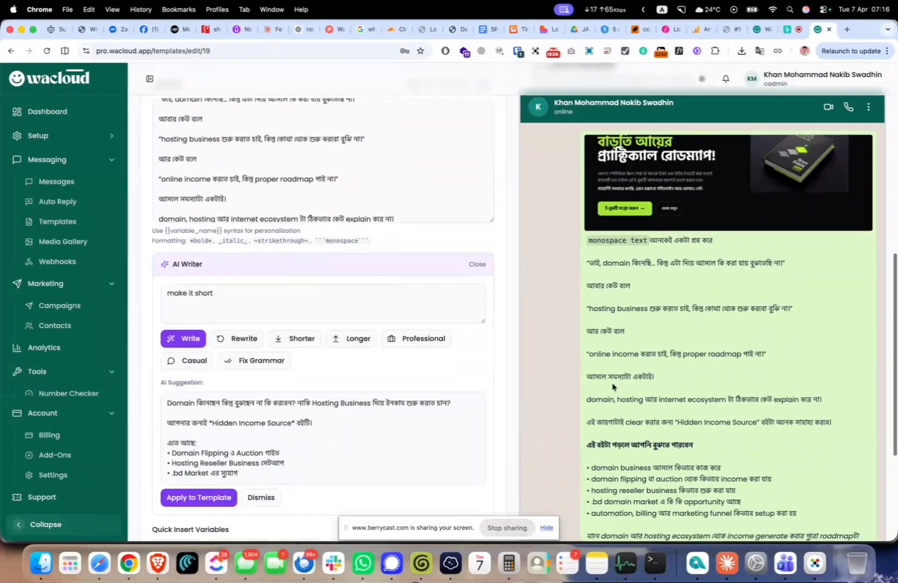
# Highlight lines of the ebook message in the live preview and review the preview down to its end.
pyautogui.tripleClick(631, 239)
pyautogui.scroll(-2, 632, 239)
pyautogui.scroll(-1, 632, 239)
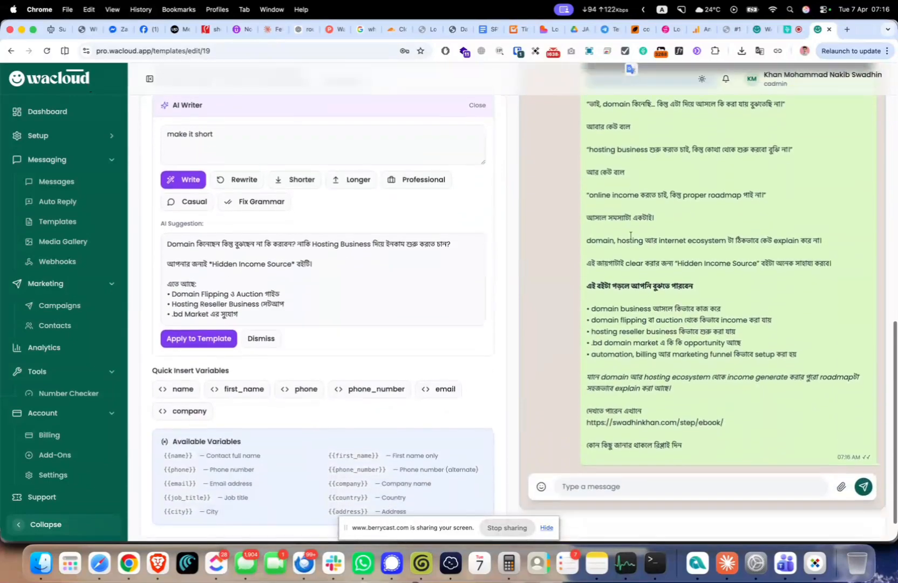
pyautogui.tripleClick(634, 326)
pyautogui.click(663, 353)
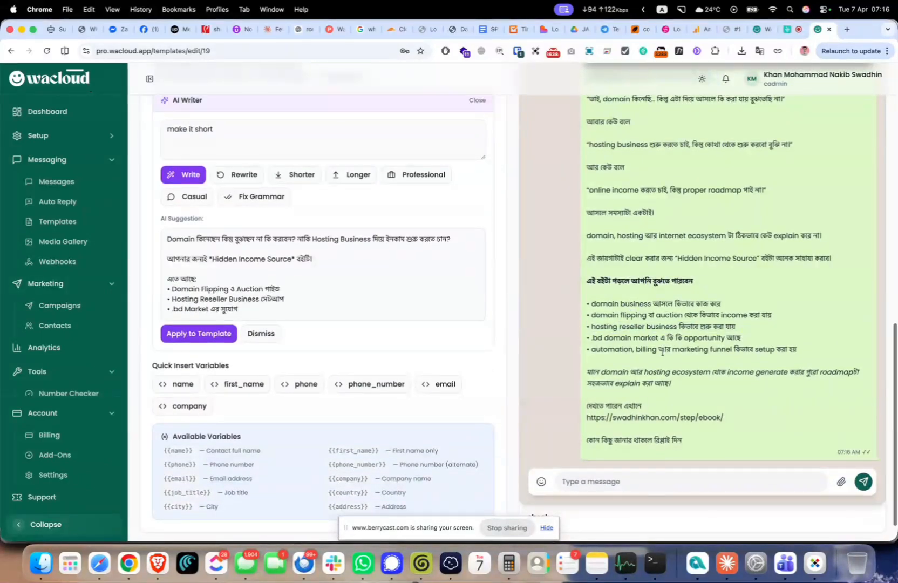
pyautogui.scroll(5, 663, 353)
pyautogui.scroll(6, 663, 354)
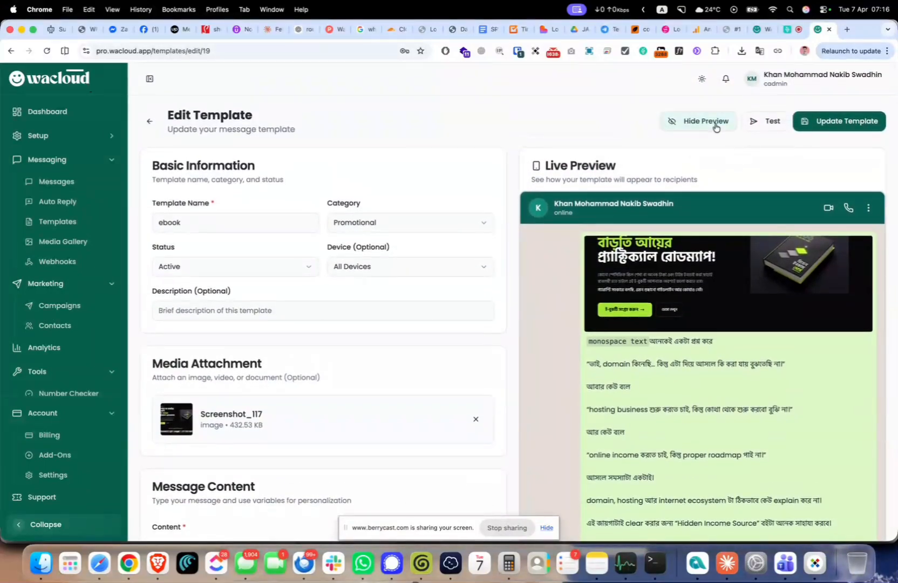
# Toggle the live preview, and inspect the template test form with the Diana Host Ltd. device selected before cancelling it.
pyautogui.click(715, 126)
pyautogui.click(715, 127)
pyautogui.click(758, 122)
pyautogui.click(504, 247)
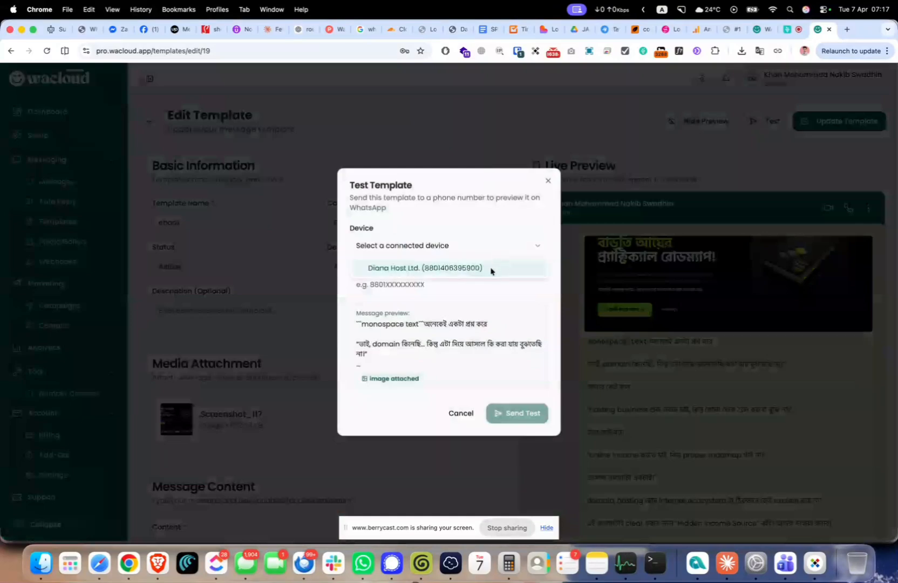
pyautogui.click(490, 269)
pyautogui.click(423, 290)
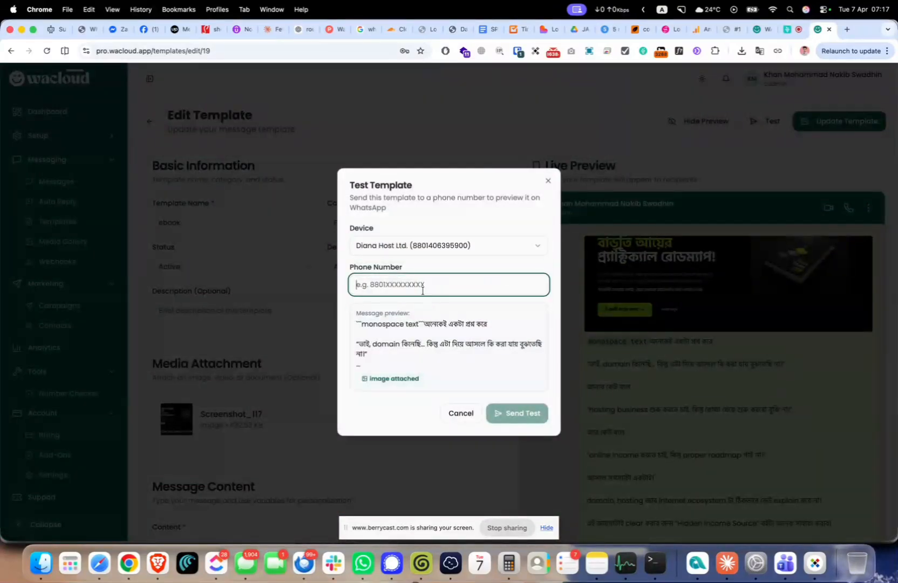
pyautogui.click(463, 413)
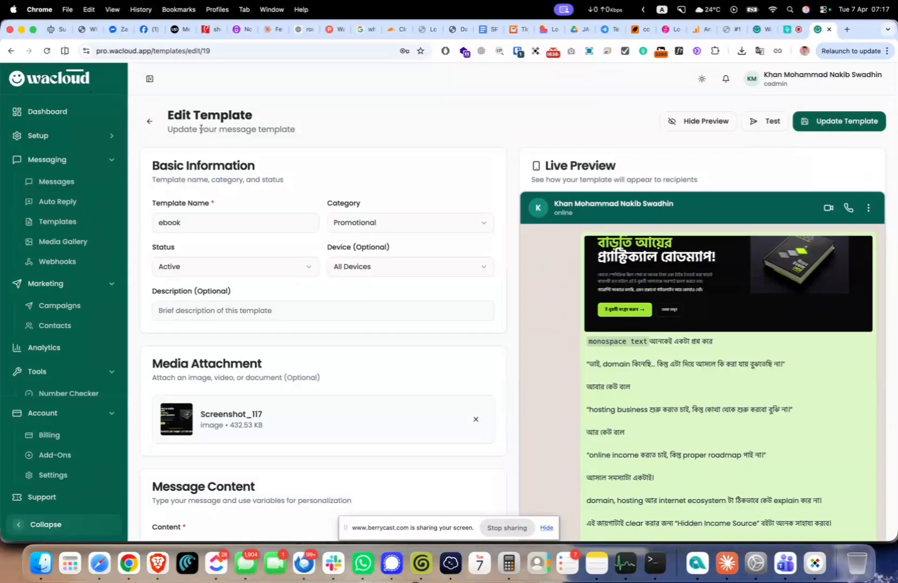
# Return to the template list, start a new template and examine its name field and category options.
pyautogui.click(144, 120)
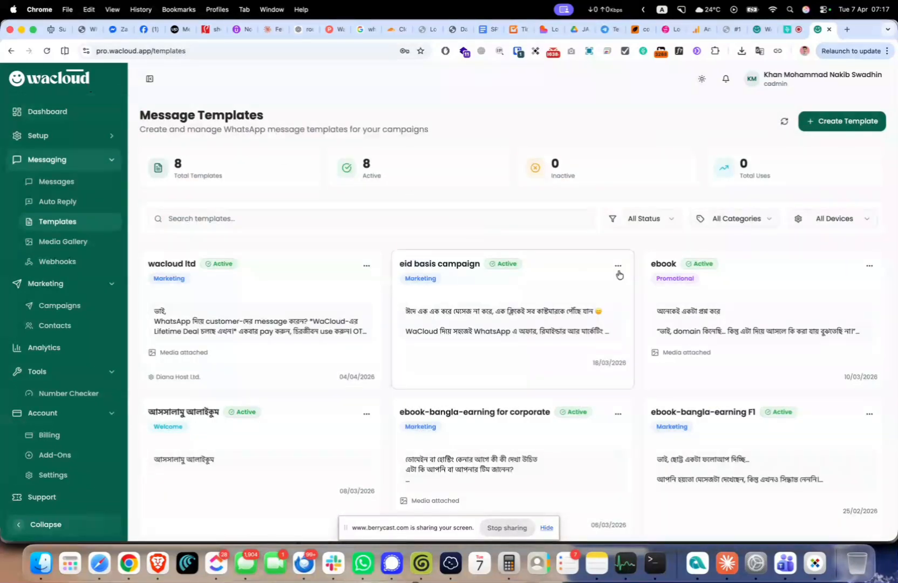
pyautogui.click(841, 114)
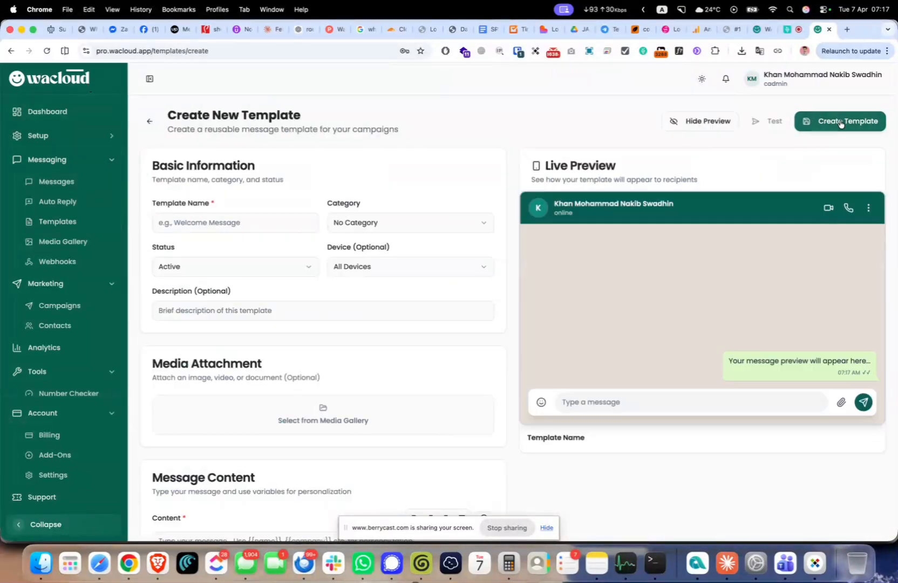
pyautogui.click(275, 220)
pyautogui.click(360, 223)
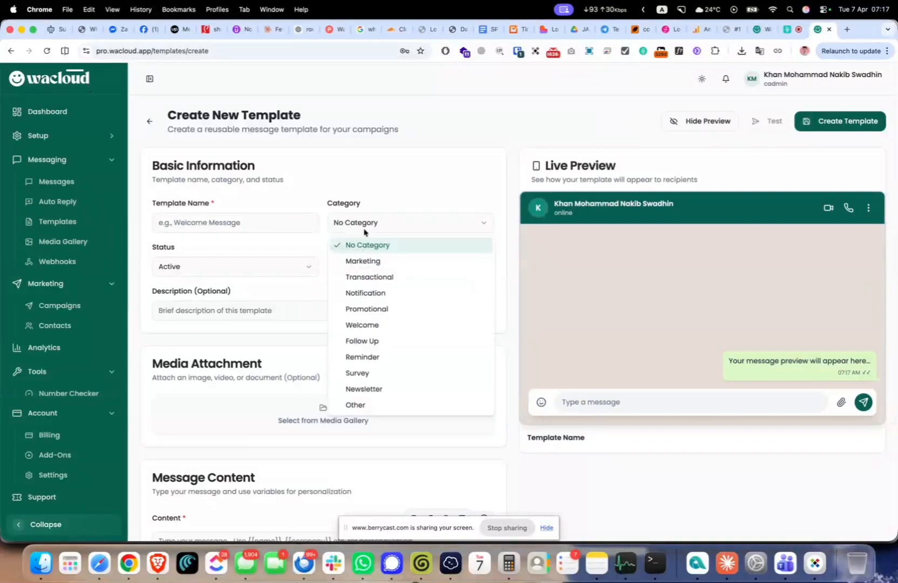
pyautogui.click(305, 304)
# Look through the media picker without attaching anything, and examine the new template's message content and variables sections.
pyautogui.scroll(-4, 306, 307)
pyautogui.click(306, 306)
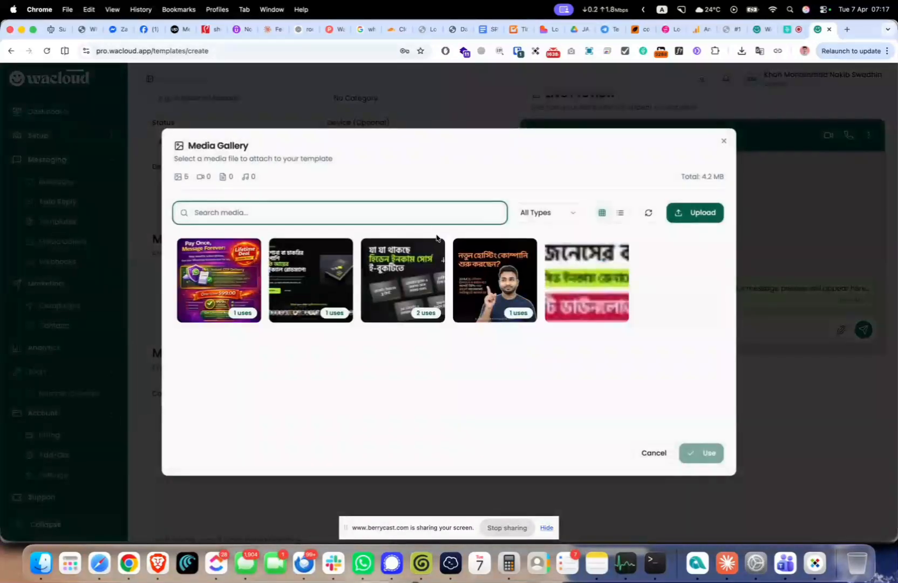
pyautogui.click(655, 452)
pyautogui.scroll(-3, 298, 354)
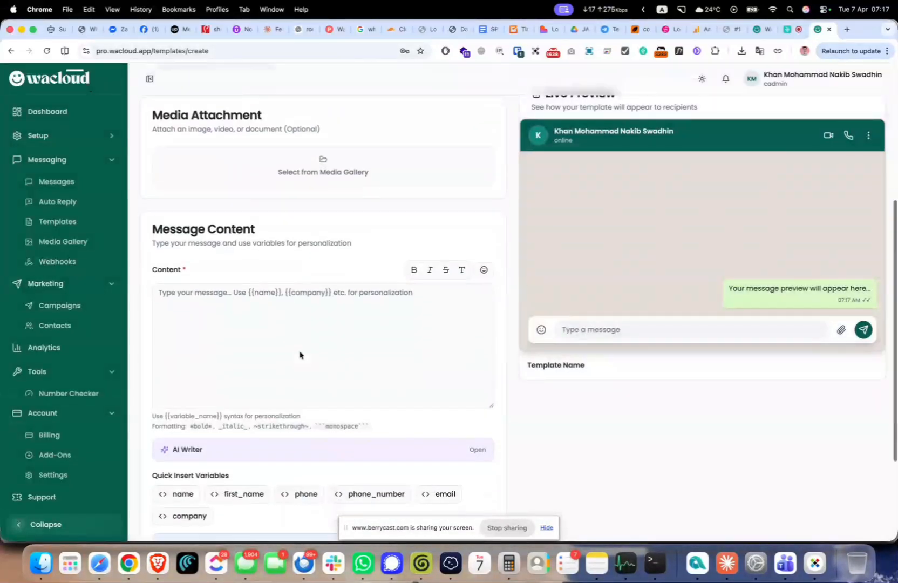
pyautogui.click(305, 317)
pyautogui.scroll(-2, 304, 318)
pyautogui.scroll(-1, 304, 319)
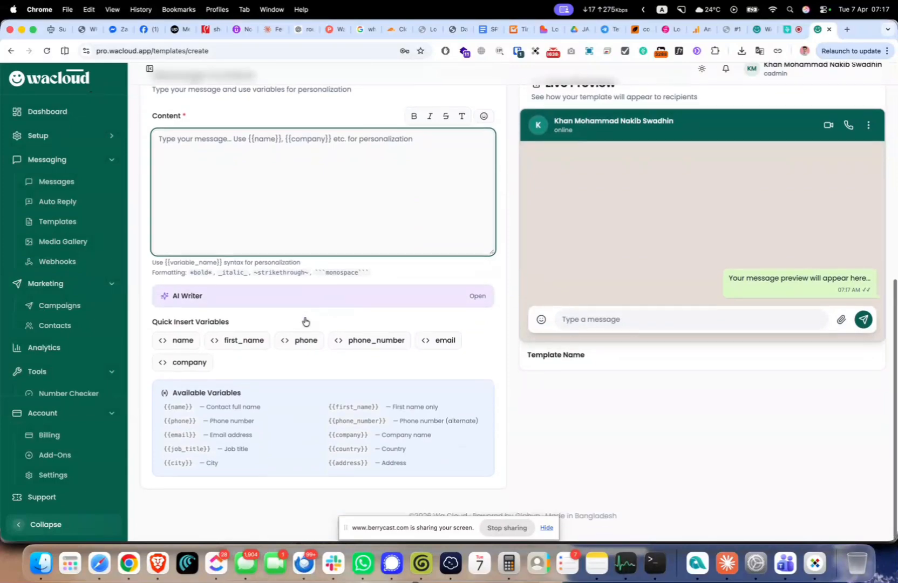
pyautogui.scroll(5, 305, 319)
pyautogui.scroll(4, 449, 255)
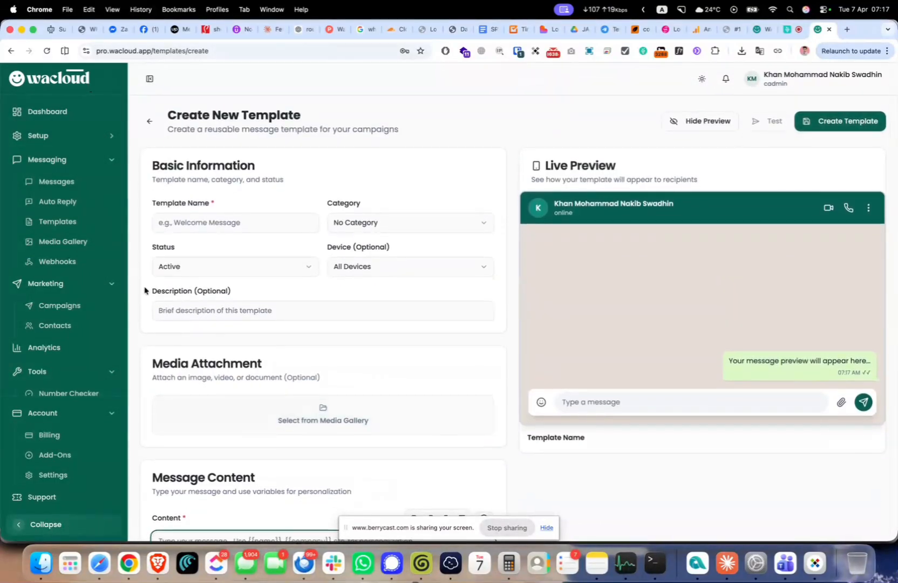
# Open the Media Gallery and highlight its total file size and storage usage figures.
pyautogui.click(89, 246)
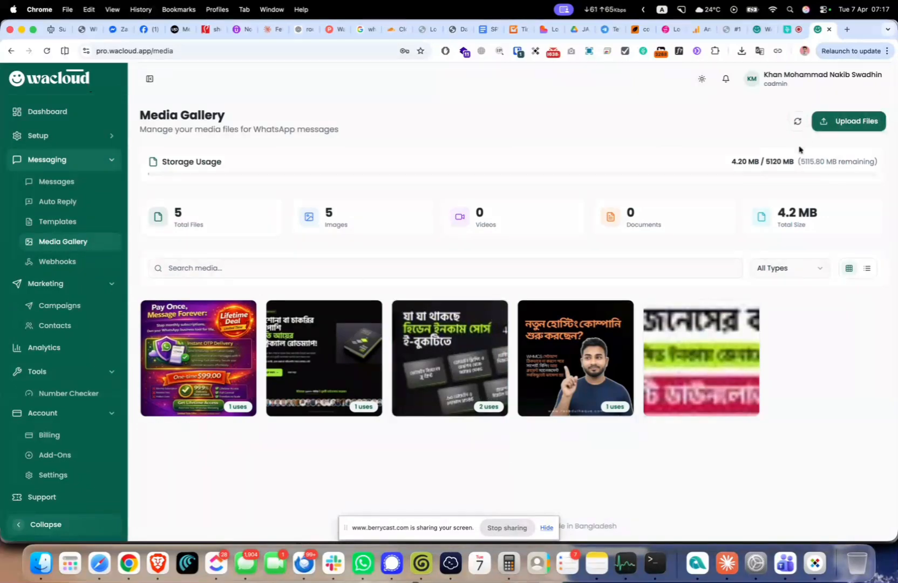
pyautogui.moveTo(781, 214); pyautogui.dragTo(810, 228)
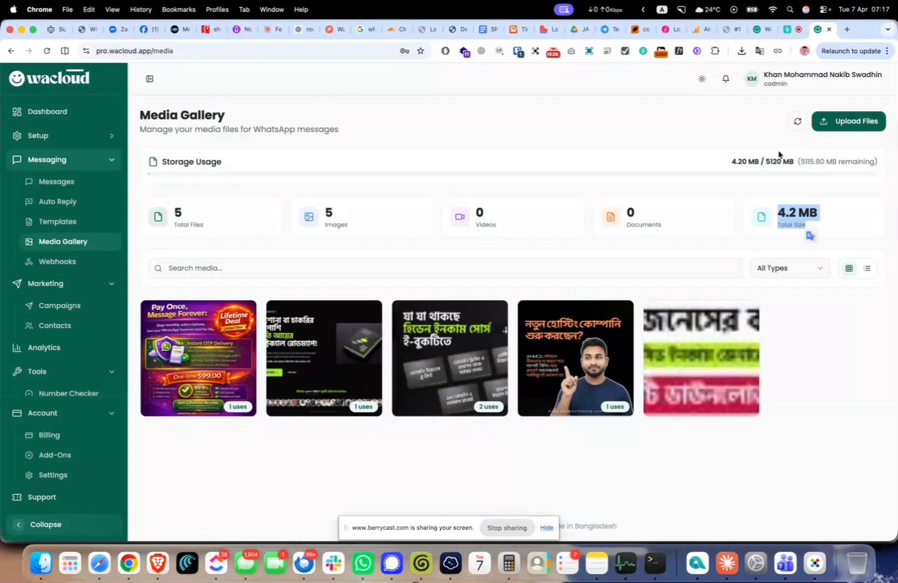
pyautogui.moveTo(765, 160); pyautogui.dragTo(794, 163)
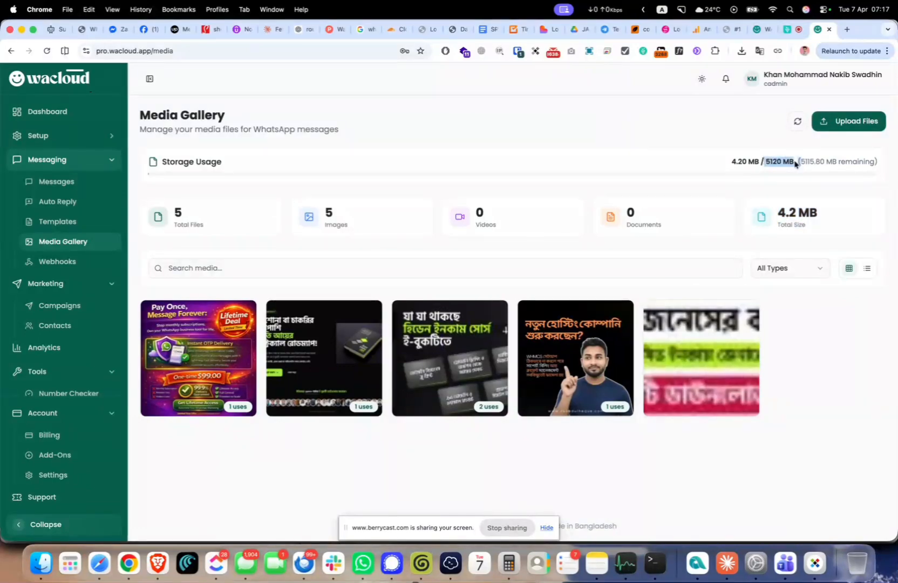
pyautogui.tripleClick(789, 162)
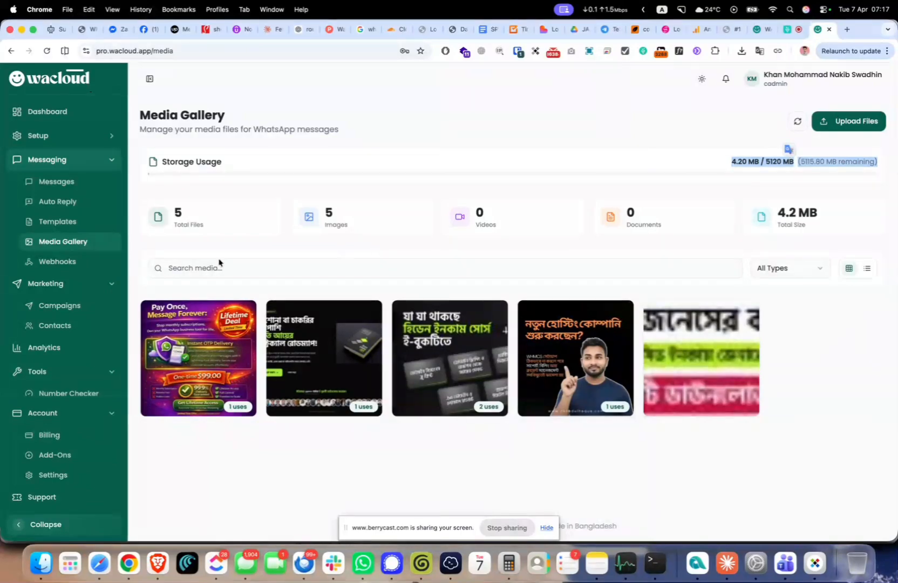
# Open the Webhooks page and inspect the webhook creation form without creating one.
pyautogui.click(92, 262)
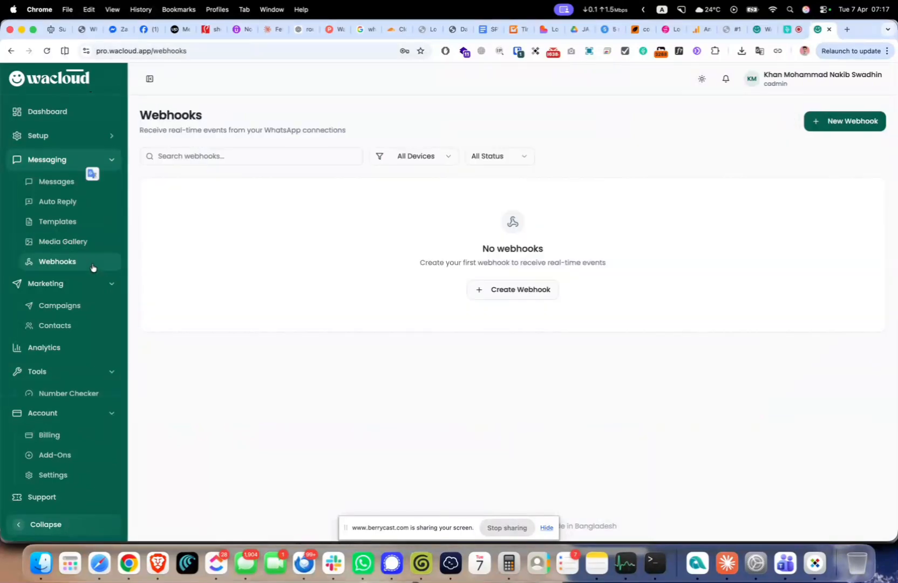
pyautogui.click(512, 289)
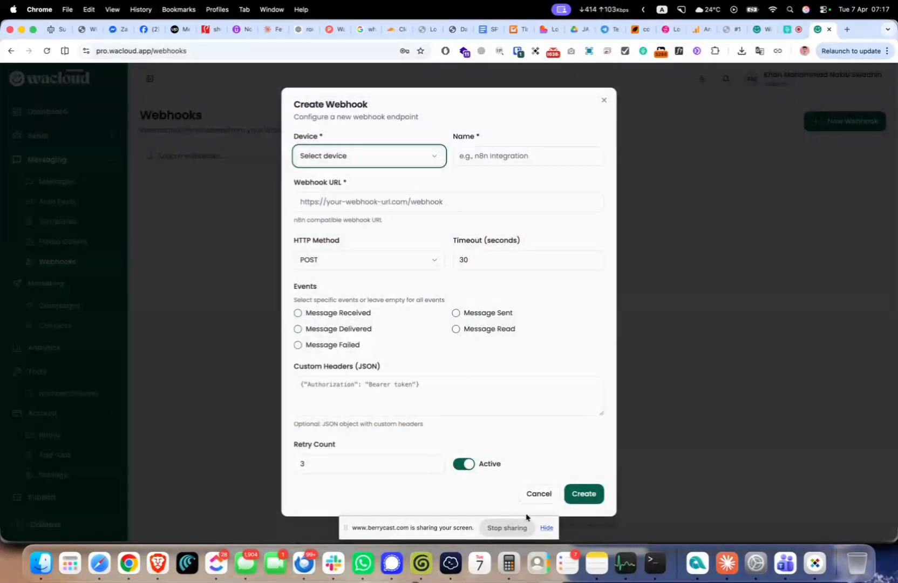
pyautogui.click(540, 502)
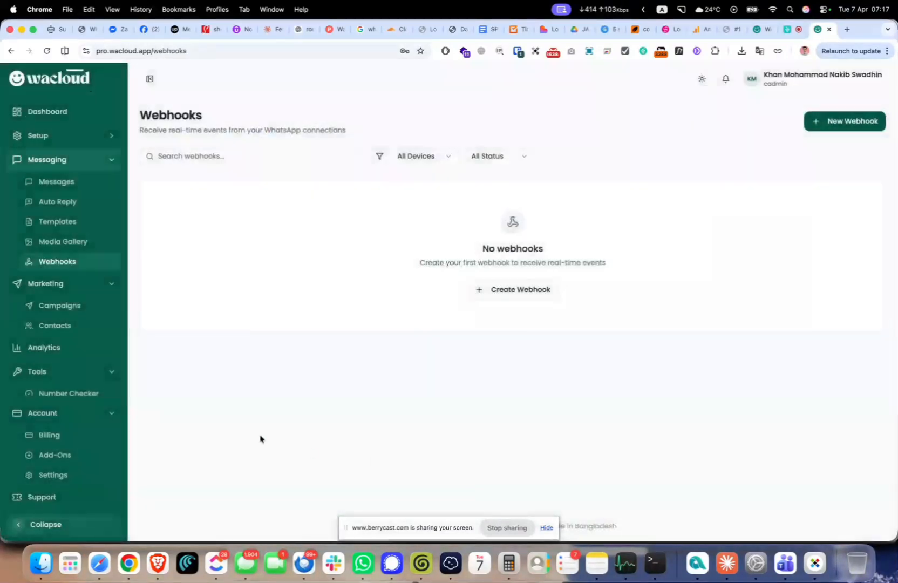
# Open the Campaigns page and review the campaign list's statuses, delivery progress and dates.
pyautogui.click(84, 312)
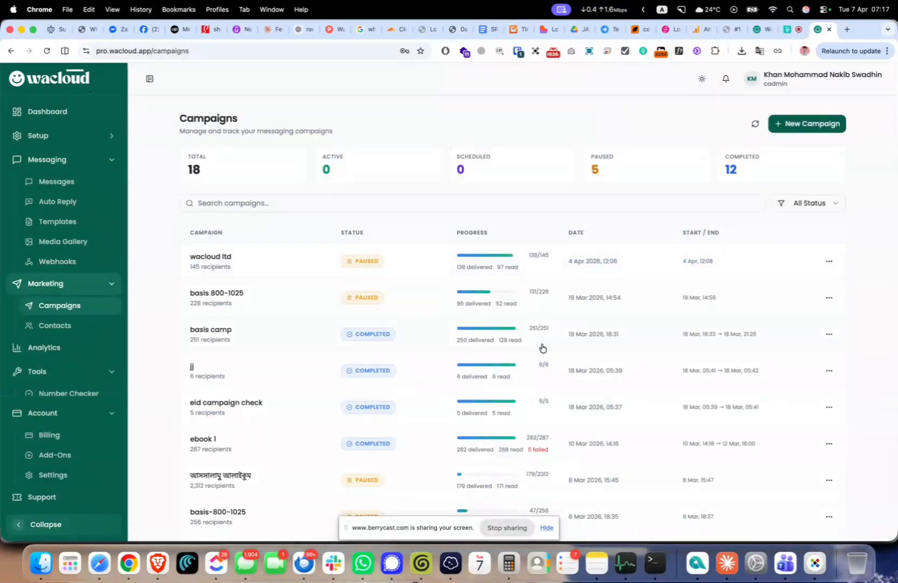
pyautogui.scroll(-5, 547, 323)
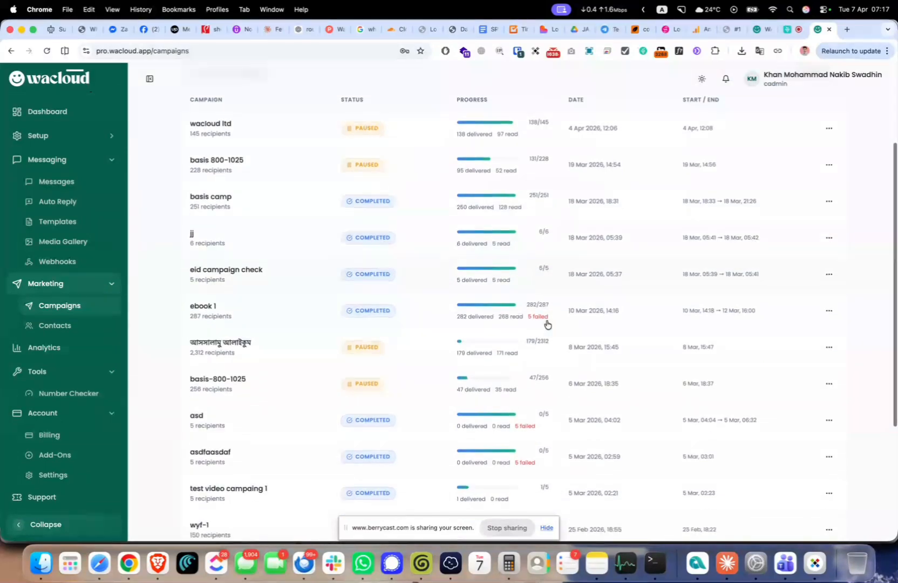
pyautogui.scroll(-2, 547, 324)
pyautogui.scroll(6, 548, 323)
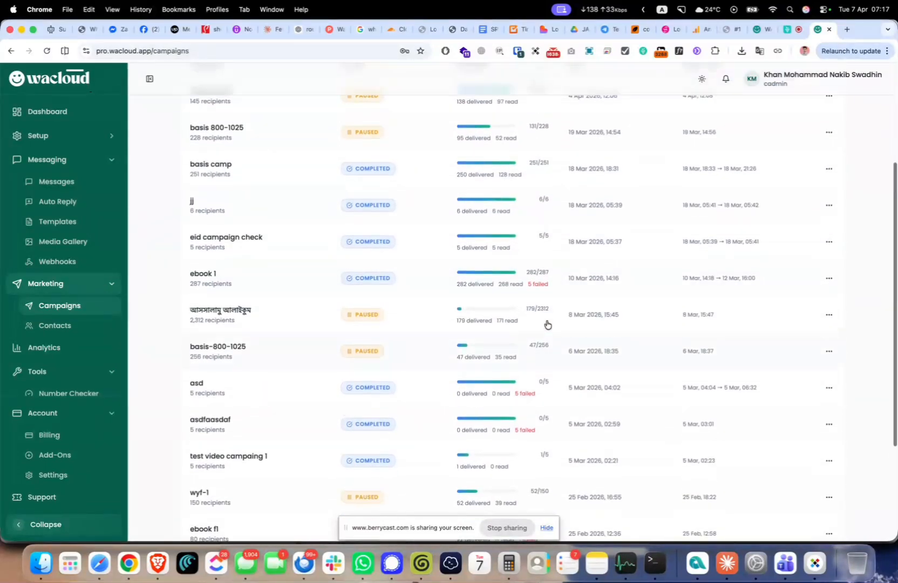
pyautogui.scroll(-1, 535, 308)
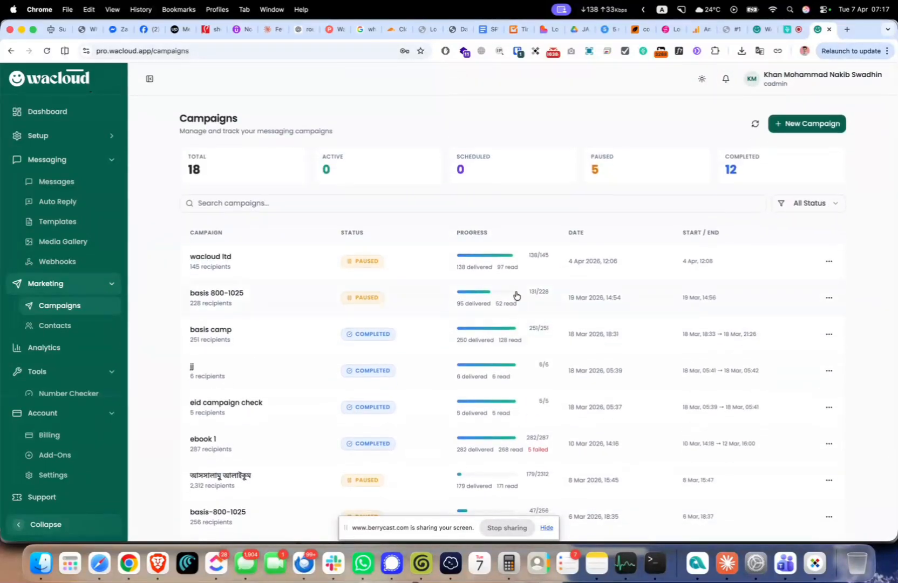
# Open the "basis camp" campaign report, highlight its sent, delivered, read and replied figures, and preview the message.
pyautogui.click(522, 335)
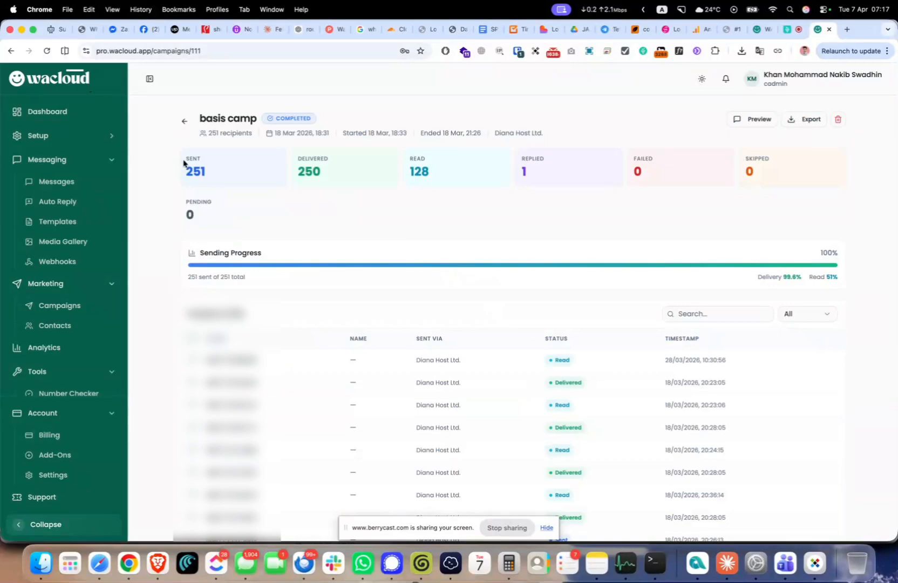
pyautogui.moveTo(185, 170); pyautogui.dragTo(222, 178)
pyautogui.click(281, 175)
pyautogui.moveTo(297, 160); pyautogui.dragTo(322, 170)
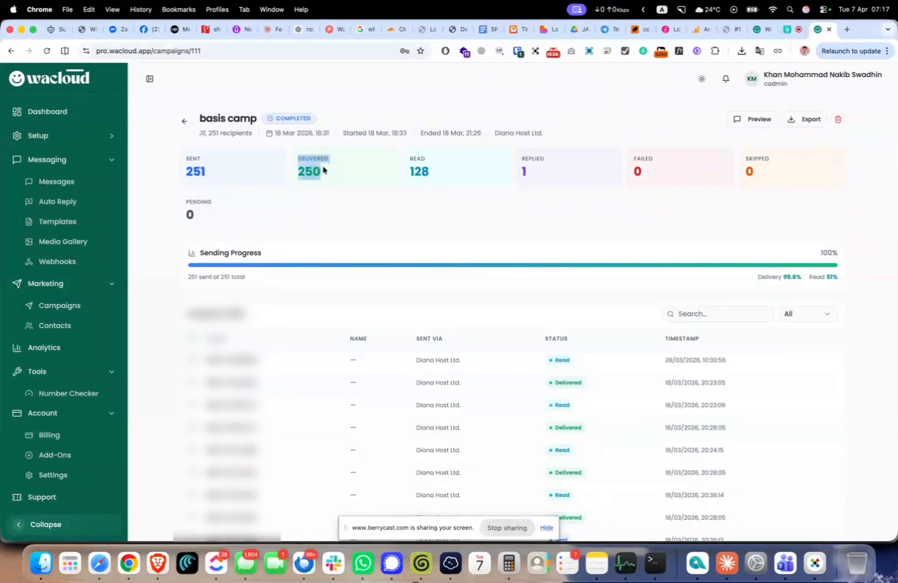
pyautogui.click(409, 183)
pyautogui.moveTo(409, 165); pyautogui.dragTo(437, 172)
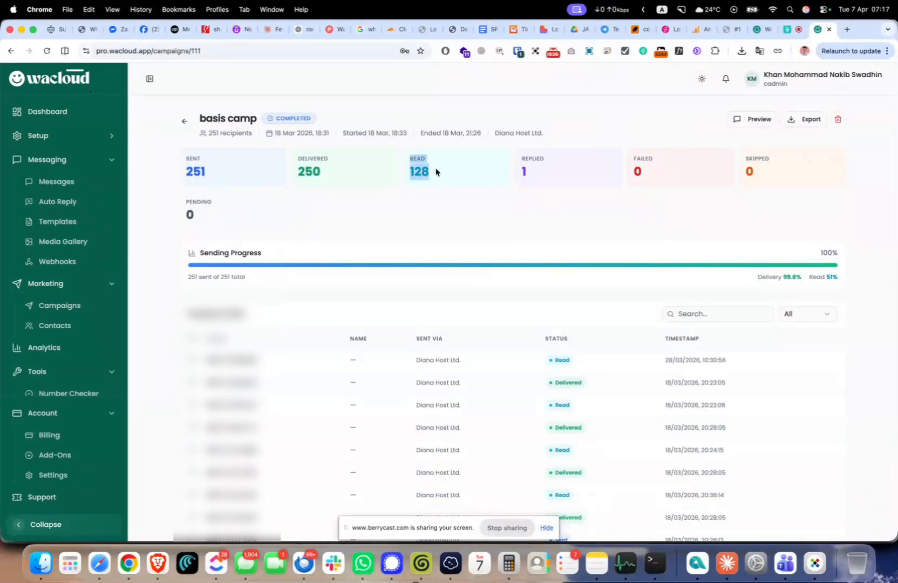
pyautogui.moveTo(521, 159); pyautogui.dragTo(539, 181)
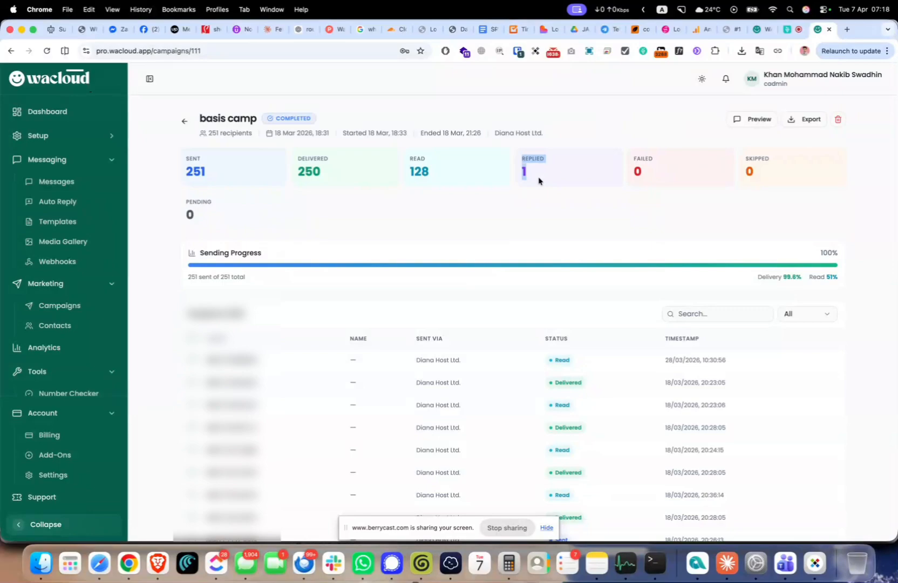
pyautogui.click(745, 122)
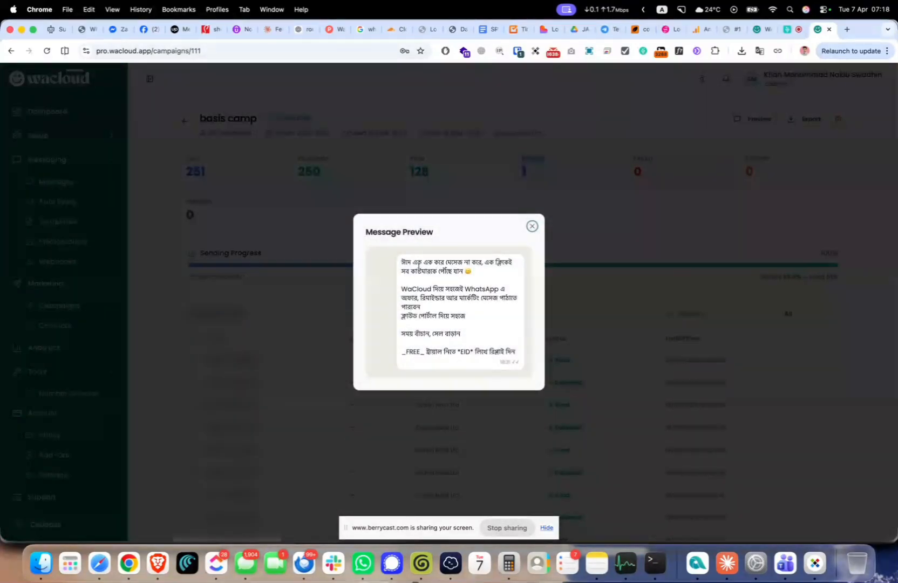
# Highlight the previewed "basis camp" message text, close the preview and return to the campaign list.
pyautogui.moveTo(398, 266); pyautogui.dragTo(500, 350)
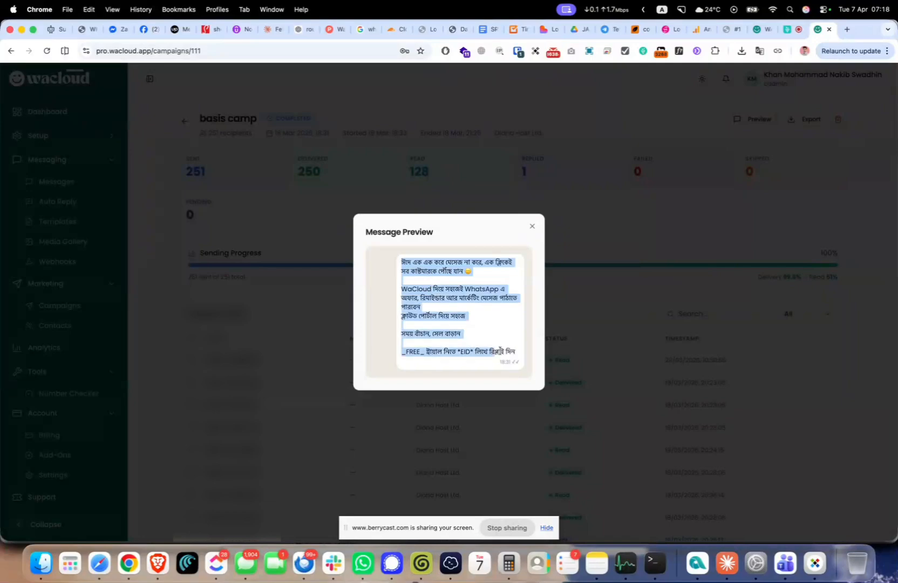
pyautogui.click(532, 227)
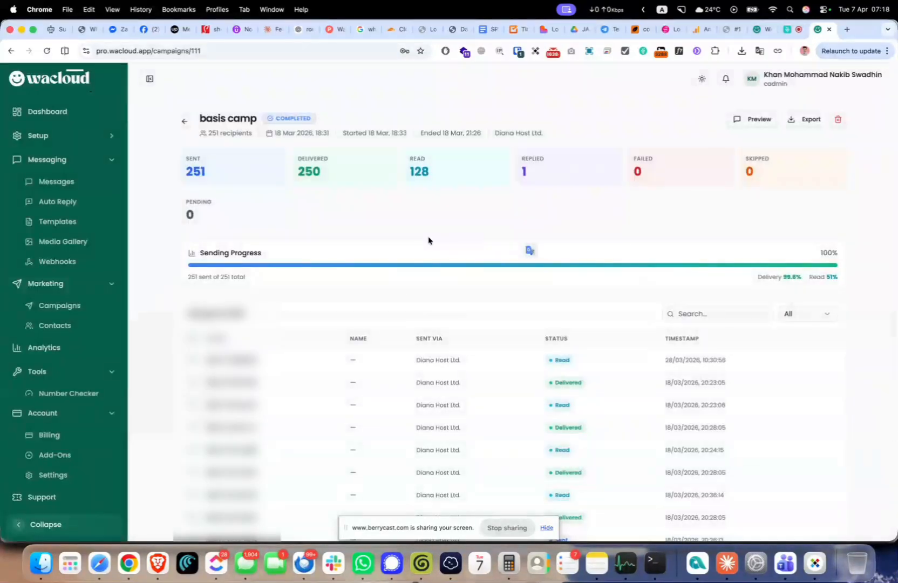
pyautogui.scroll(-3, 428, 240)
pyautogui.scroll(-5, 428, 236)
pyautogui.hscroll(-5, 428, 236)
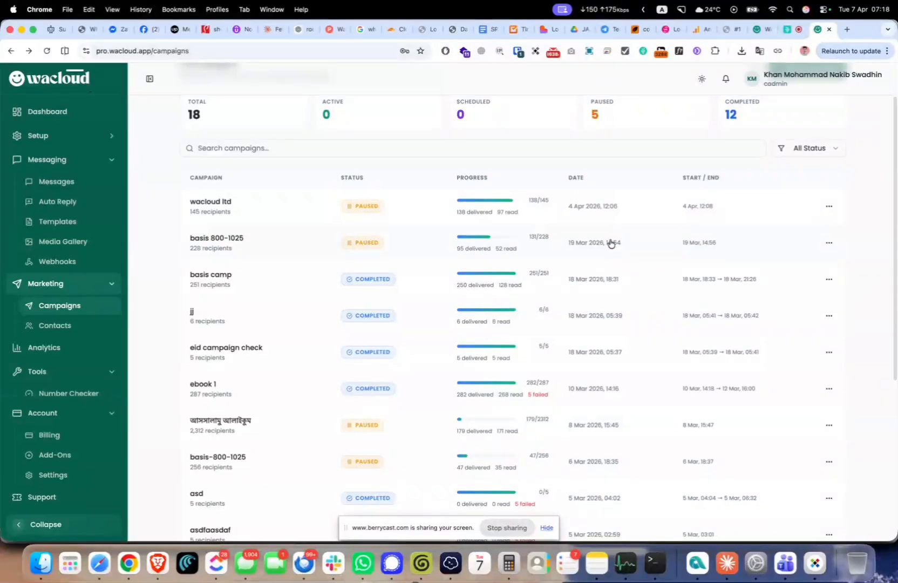
# Open the "basis 800-1025" campaign report and highlight its sent, delivered, read and replied figures.
pyautogui.click(612, 243)
pyautogui.scroll(-2, 459, 226)
pyautogui.scroll(2, 451, 224)
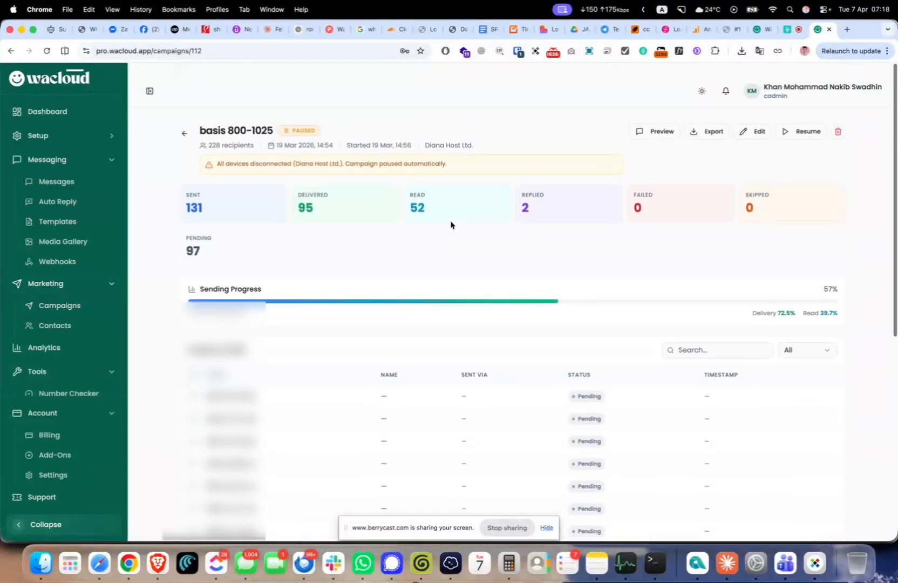
pyautogui.tripleClick(217, 196)
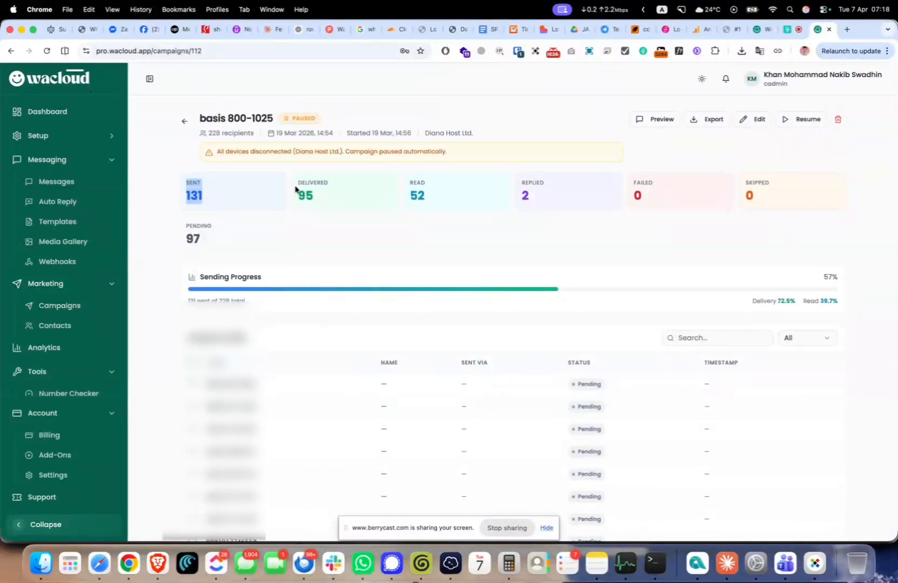
pyautogui.tripleClick(311, 195)
pyautogui.click(371, 195)
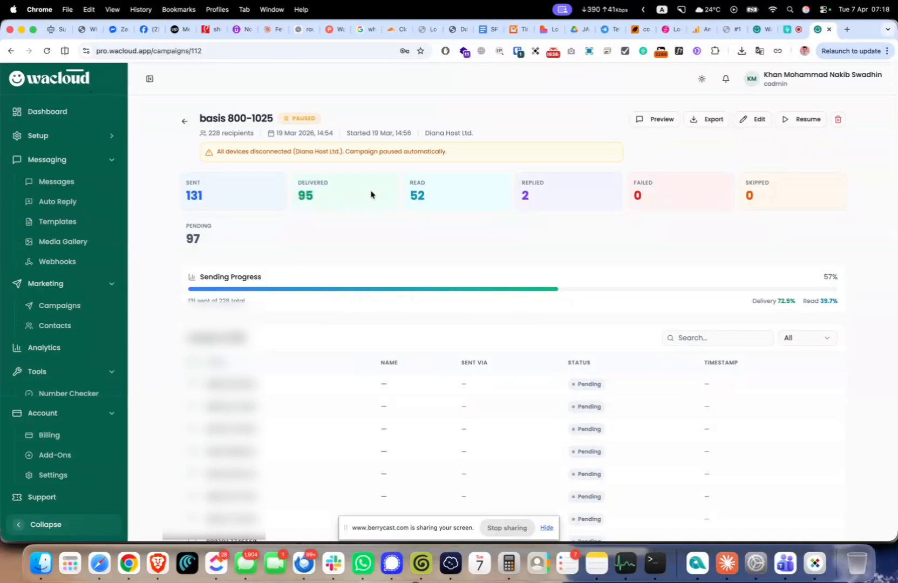
pyautogui.moveTo(409, 184); pyautogui.dragTo(425, 192)
pyautogui.moveTo(504, 183); pyautogui.dragTo(563, 195)
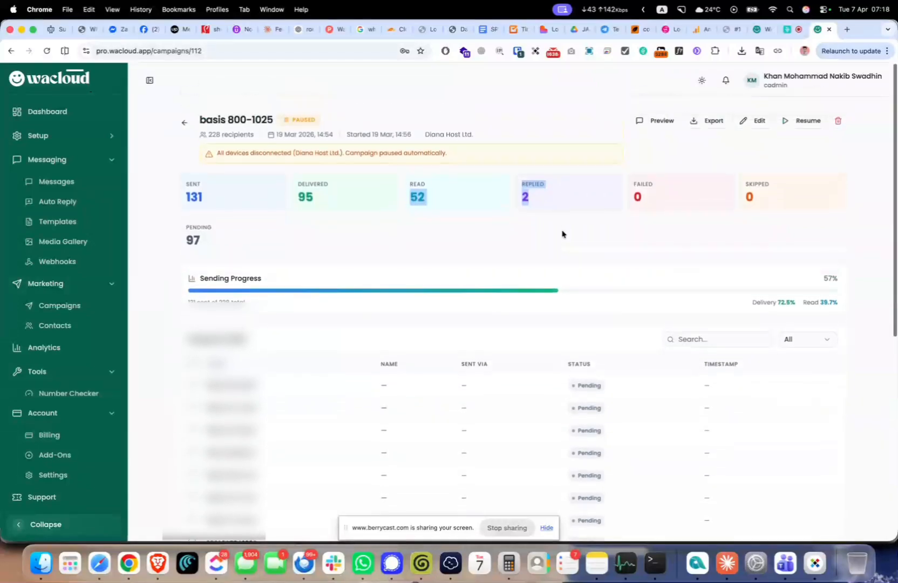
# Preview the "basis 800-1025" campaign message, close the preview and return to the campaign list.
pyautogui.click(662, 122)
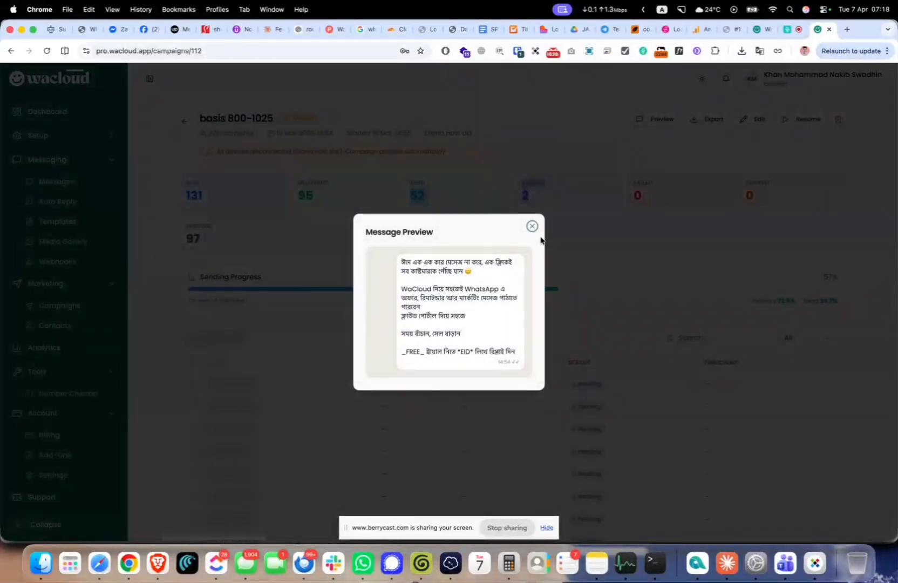
pyautogui.click(533, 227)
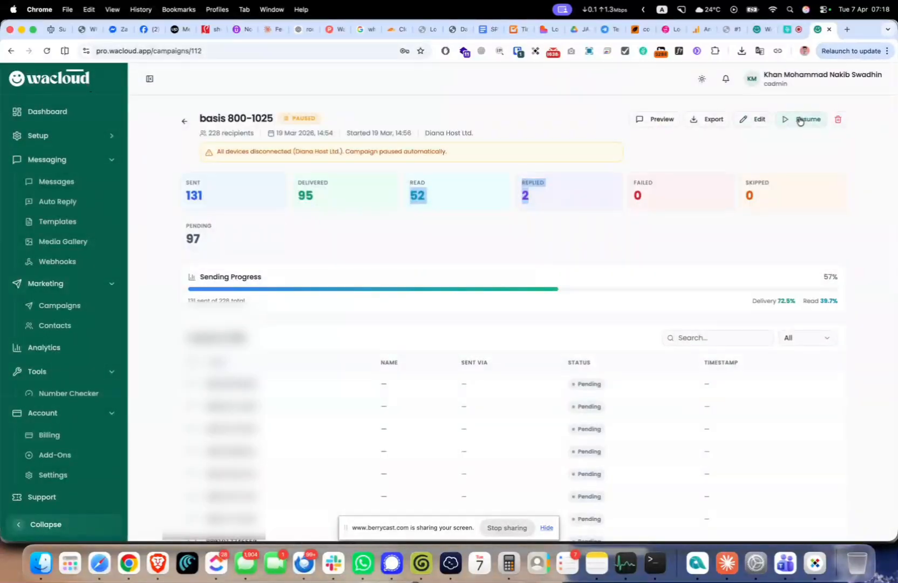
pyautogui.click(184, 119)
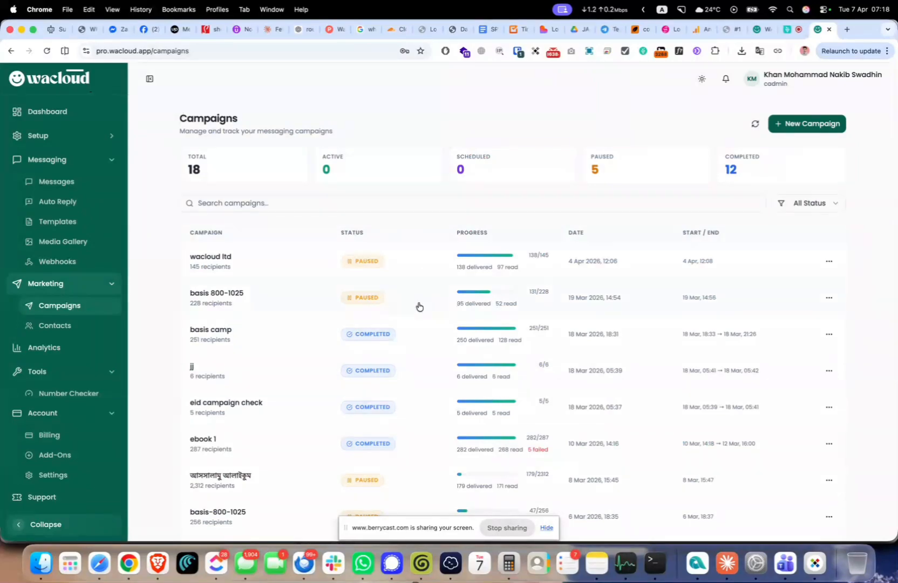
# Open the "আসসালামু আলাইকুম" campaign report, highlight its pending, sent, delivered, read and replied figures, and preview its message.
pyautogui.scroll(-5, 418, 307)
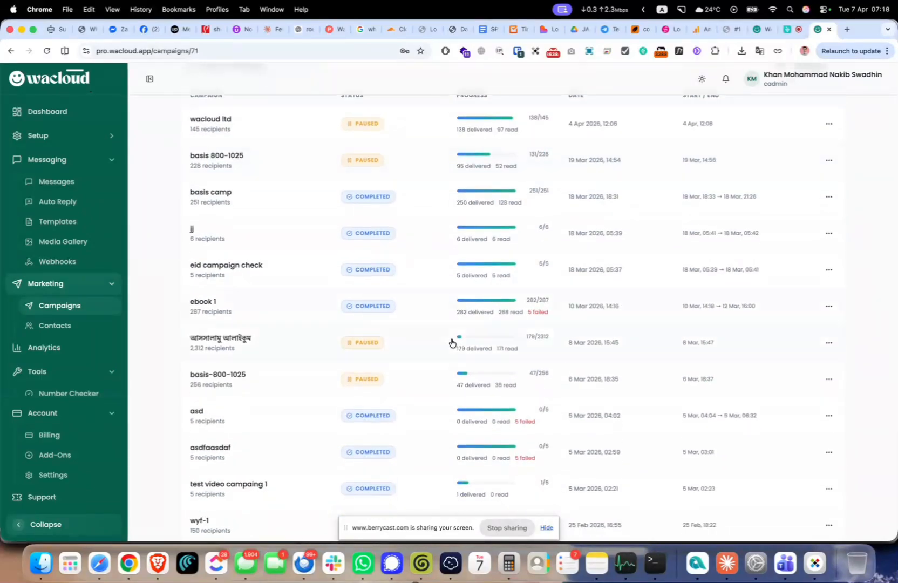
pyautogui.click(453, 343)
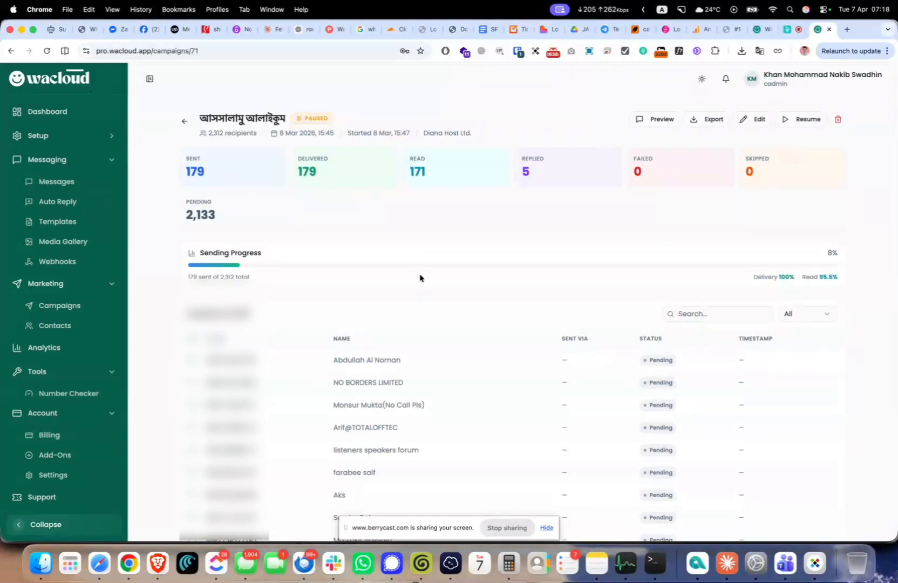
pyautogui.moveTo(174, 213); pyautogui.dragTo(226, 210)
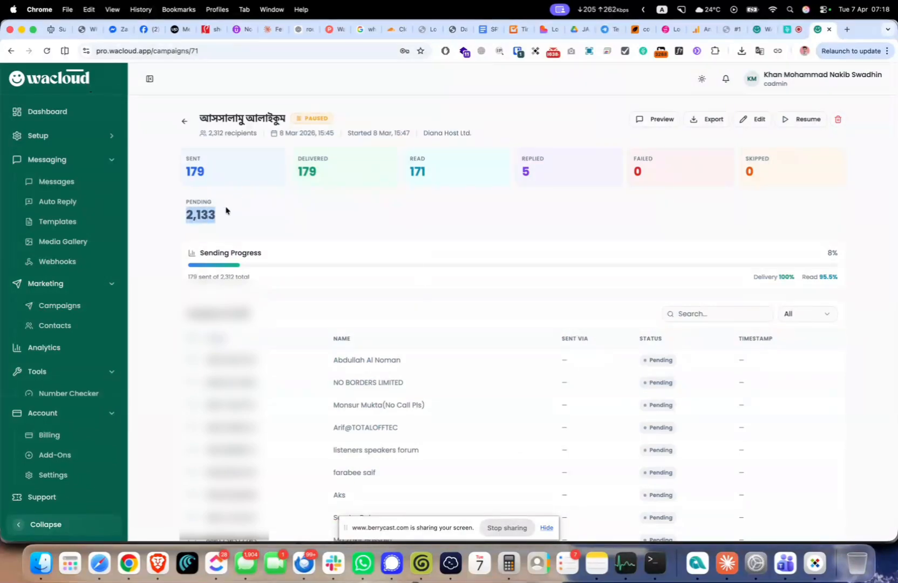
pyautogui.moveTo(182, 171); pyautogui.dragTo(221, 175)
pyautogui.click(295, 170)
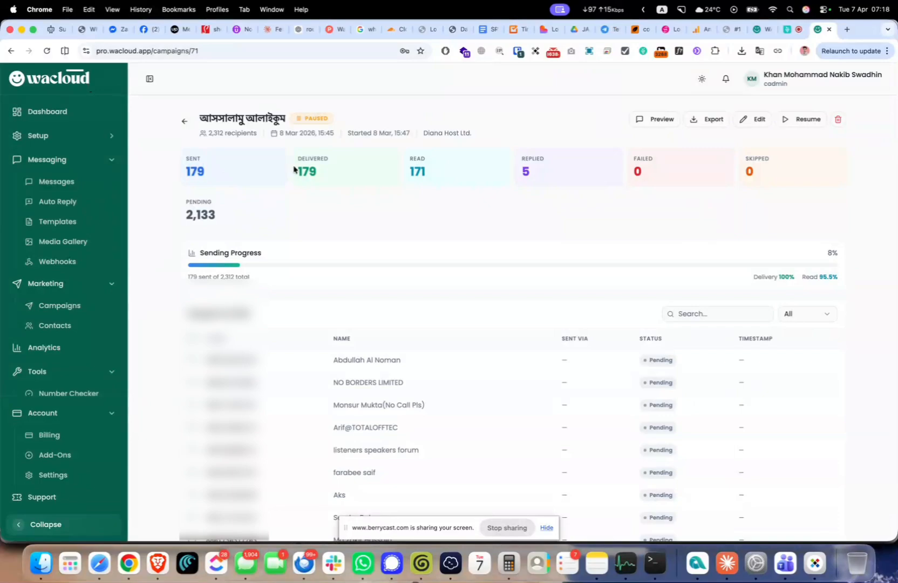
pyautogui.moveTo(296, 161); pyautogui.dragTo(432, 175)
pyautogui.moveTo(517, 160); pyautogui.dragTo(560, 178)
pyautogui.click(668, 120)
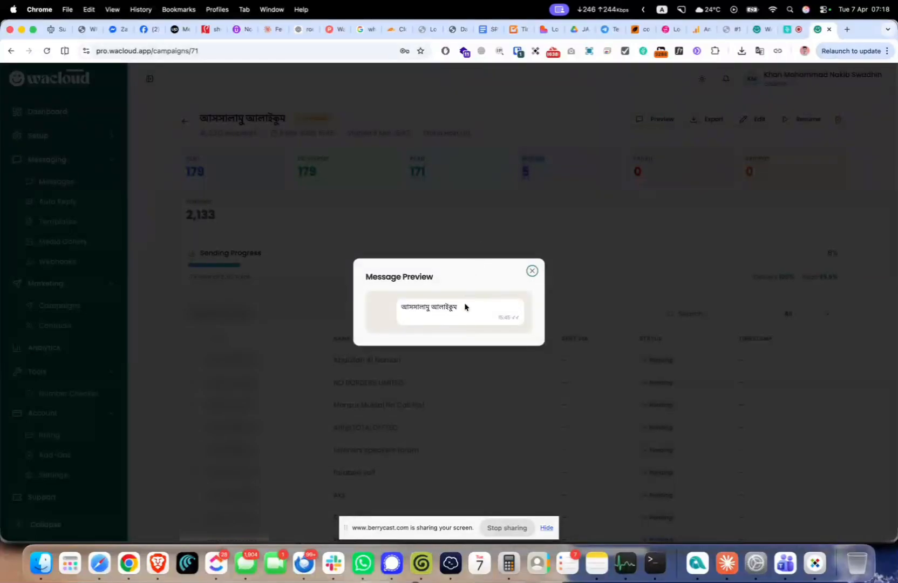
pyautogui.click(536, 270)
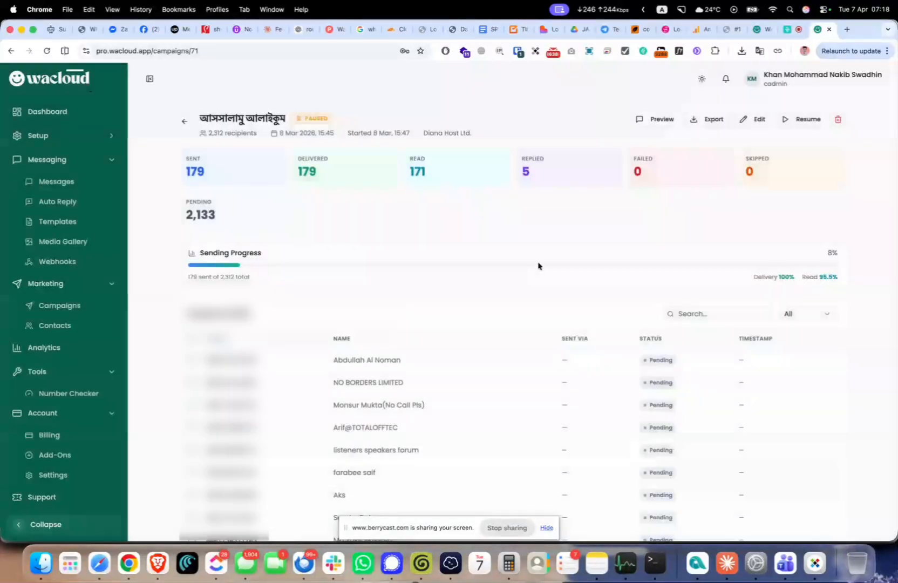
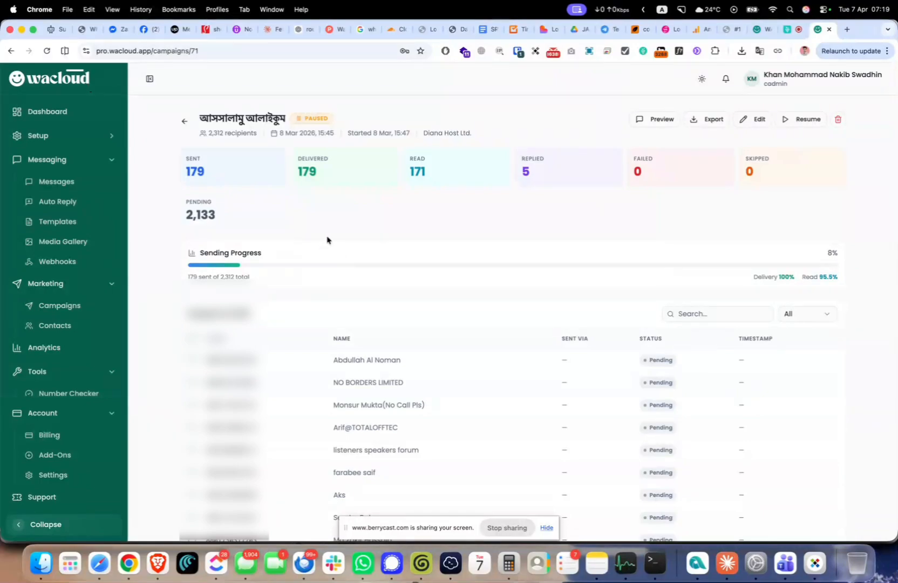
# Open the new campaign form from the Campaigns page, review its settings, and return to the campaign list.
pyautogui.click(66, 309)
pyautogui.click(797, 125)
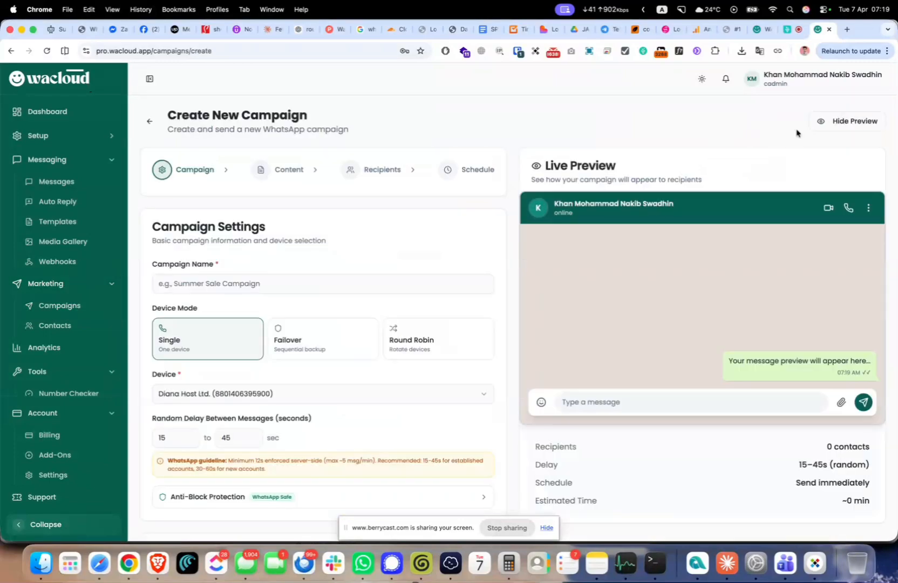
pyautogui.scroll(-1, 292, 227)
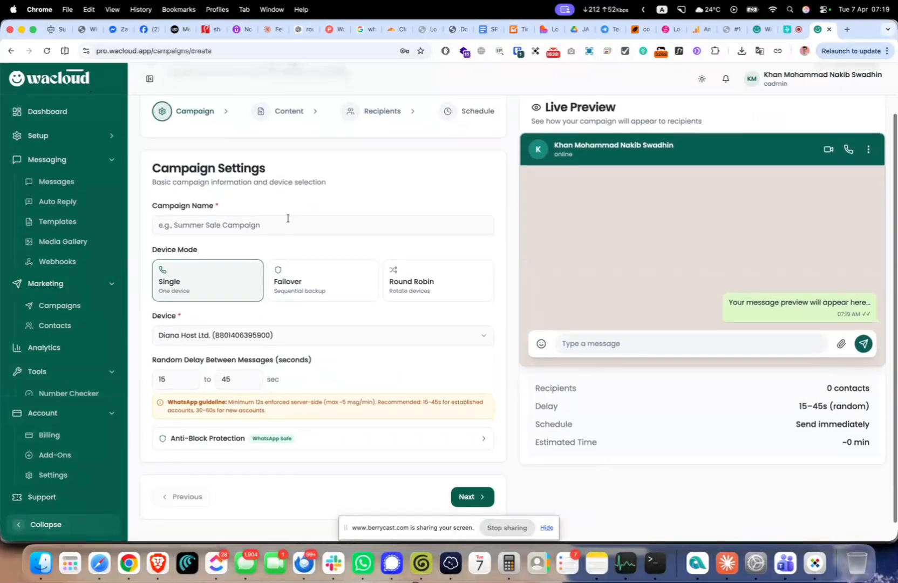
pyautogui.click(90, 308)
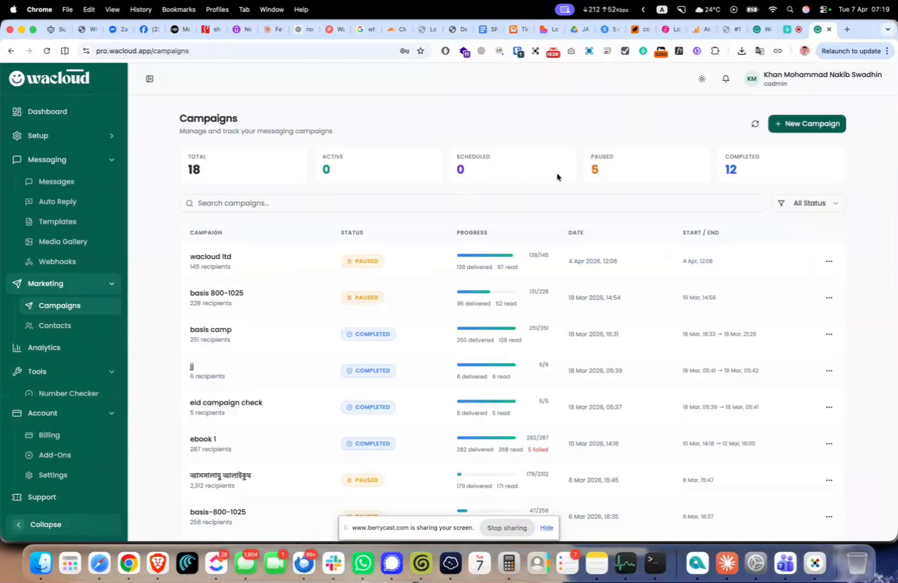
# Start a new campaign and enter "tet" as the campaign name.
pyautogui.click(840, 128)
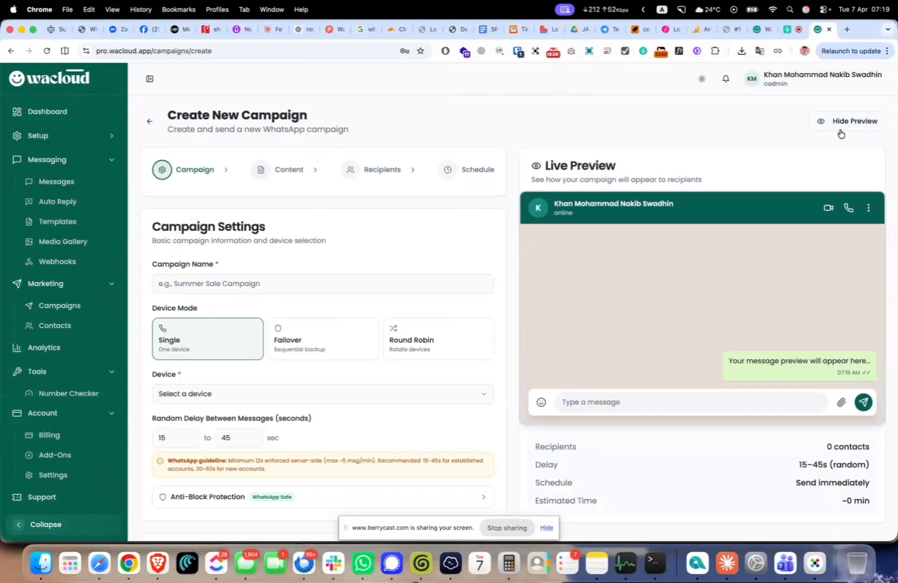
pyautogui.click(249, 284)
pyautogui.write('tet')
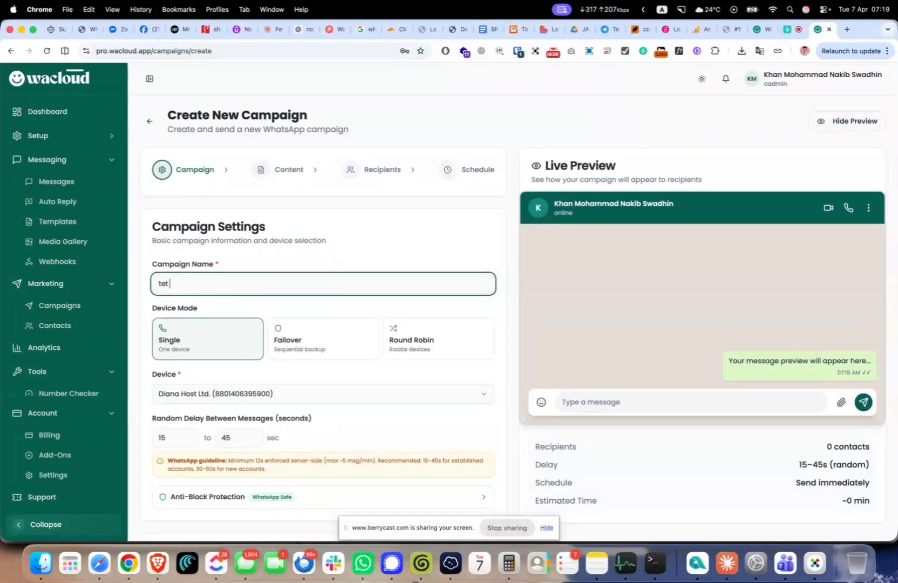
# Name the campaign "test campign" and check the devices available in Single device mode.
pyautogui.press('BackSpace')
pyautogui.write('st campign')
pyautogui.scroll(-3, 295, 352)
pyautogui.click(182, 234)
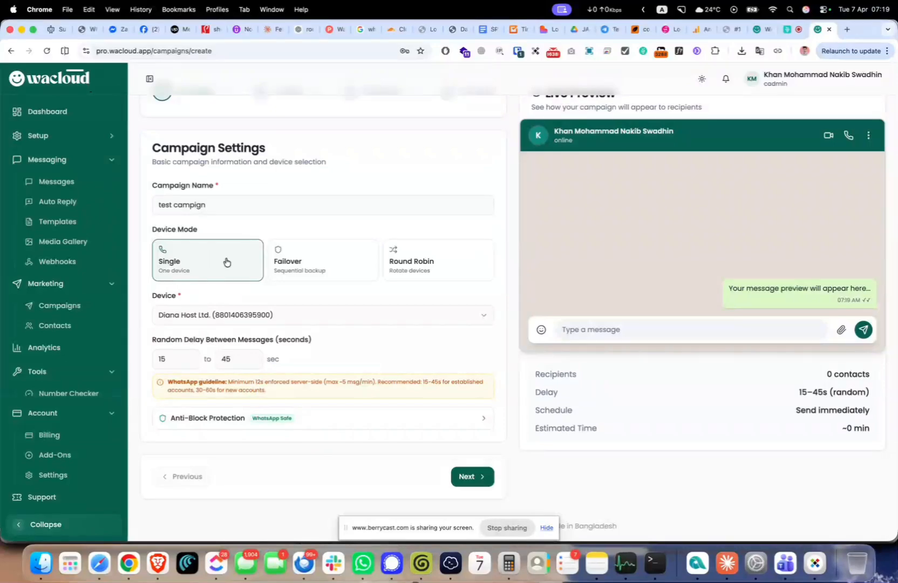
pyautogui.click(218, 317)
pyautogui.click(219, 320)
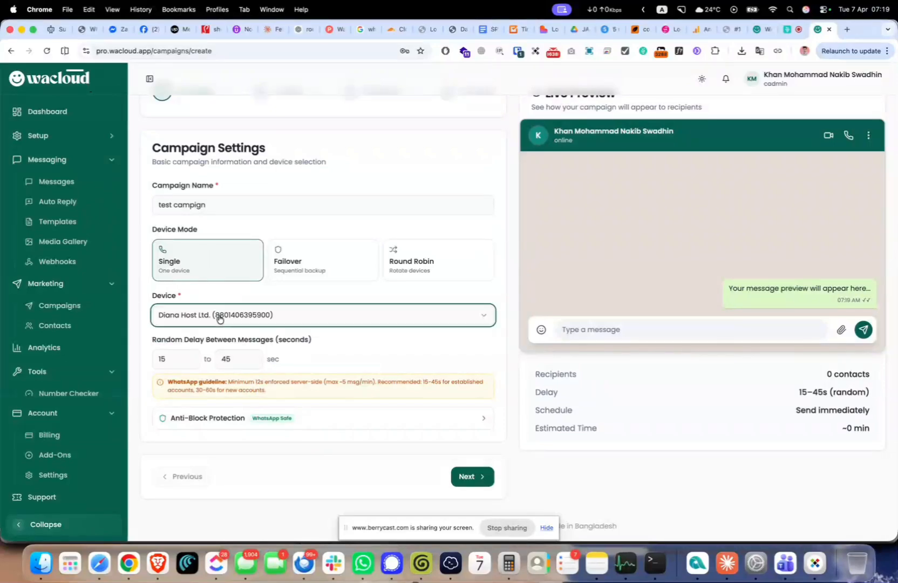
# Try the Failover device mode and look through its primary and backup device options.
pyautogui.click(326, 249)
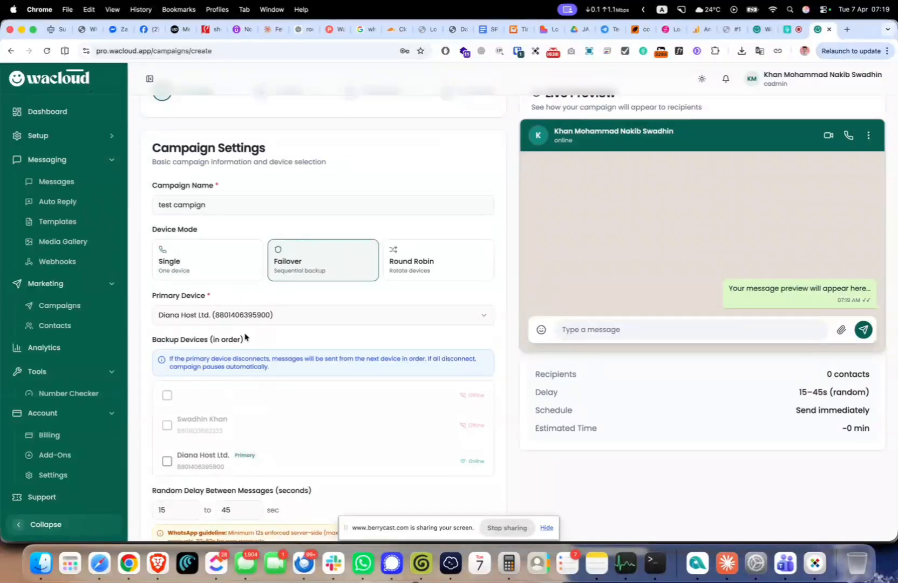
pyautogui.click(223, 318)
pyautogui.click(231, 339)
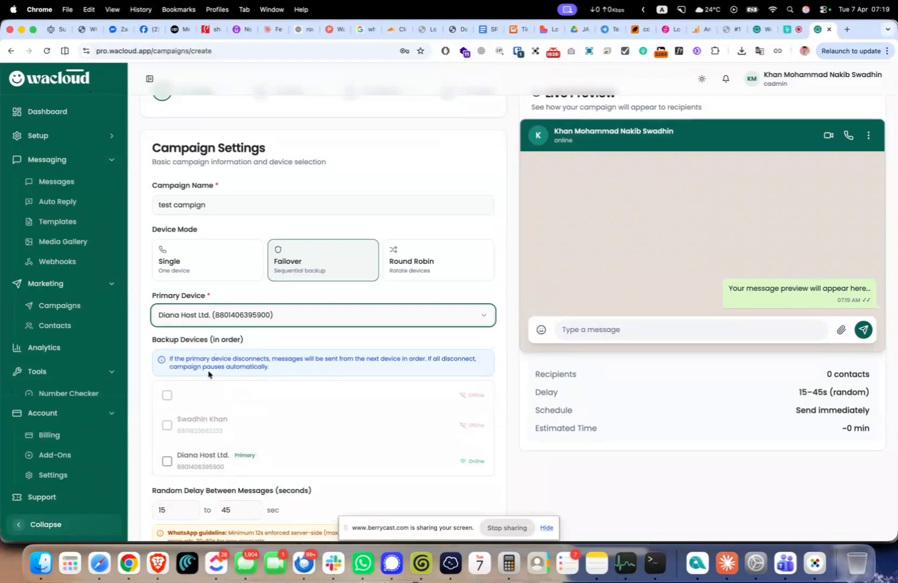
pyautogui.scroll(-2, 211, 375)
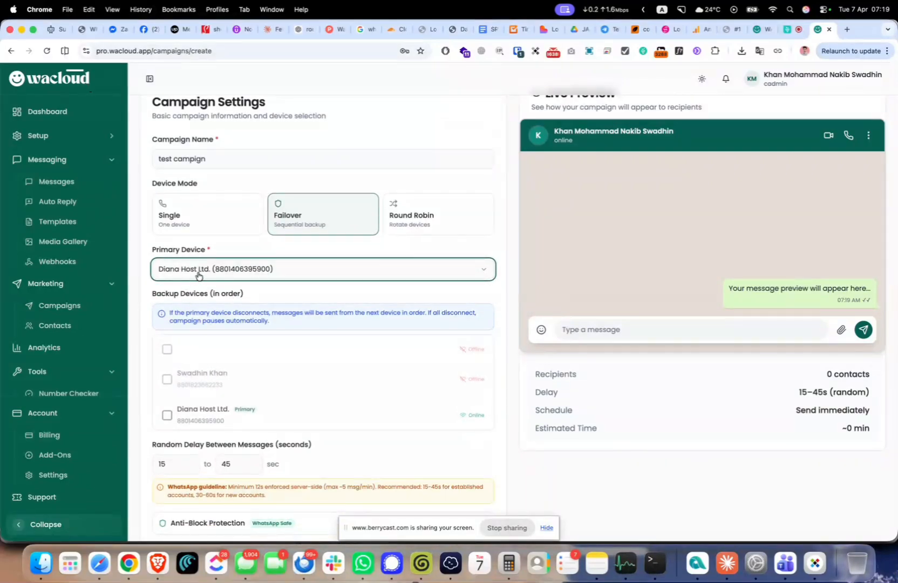
pyautogui.click(165, 415)
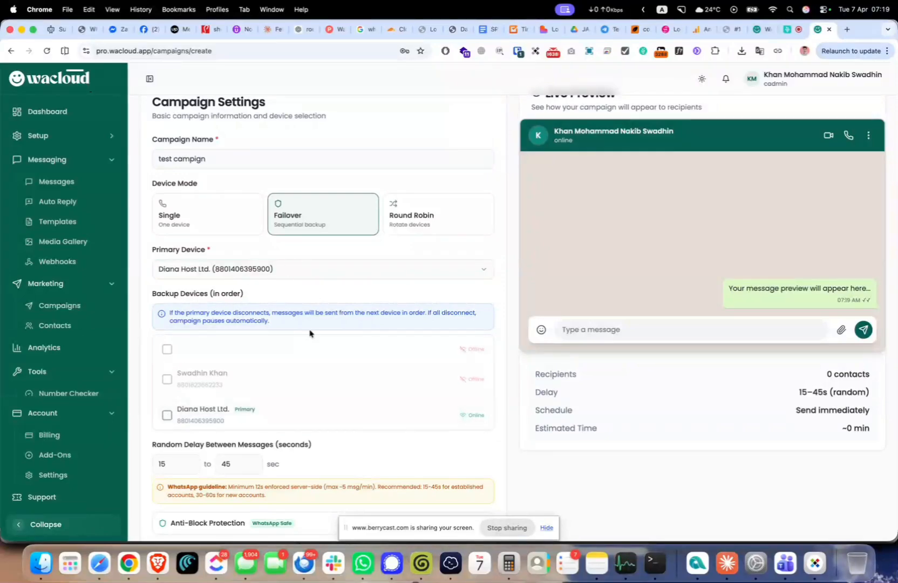
# Set the device mode to Round Robin and review the rotation note and primary device choices.
pyautogui.scroll(-2, 334, 273)
pyautogui.click(402, 165)
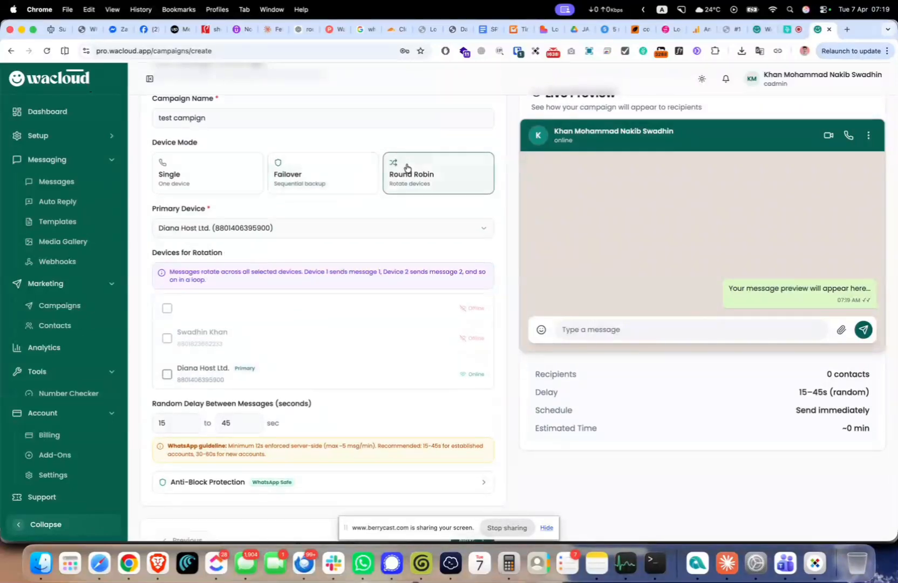
pyautogui.tripleClick(247, 278)
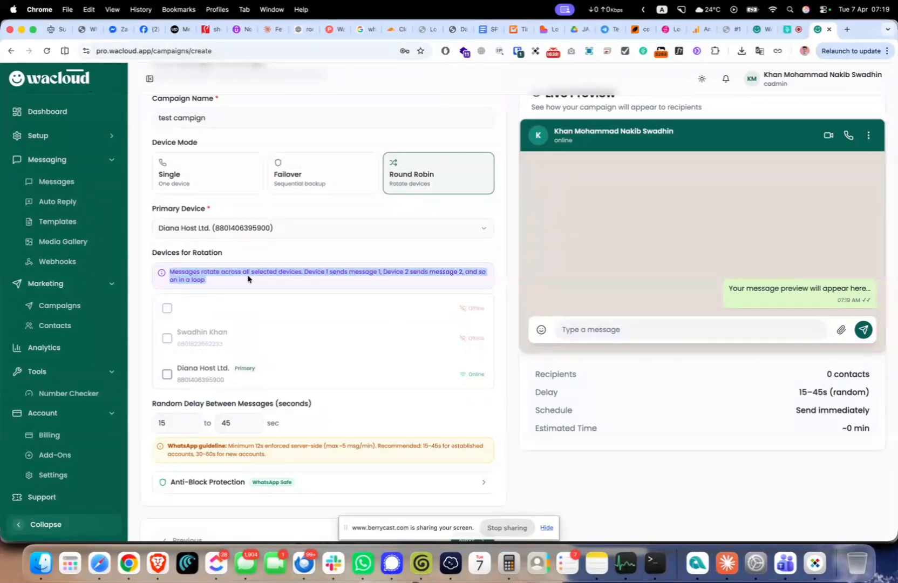
pyautogui.click(238, 229)
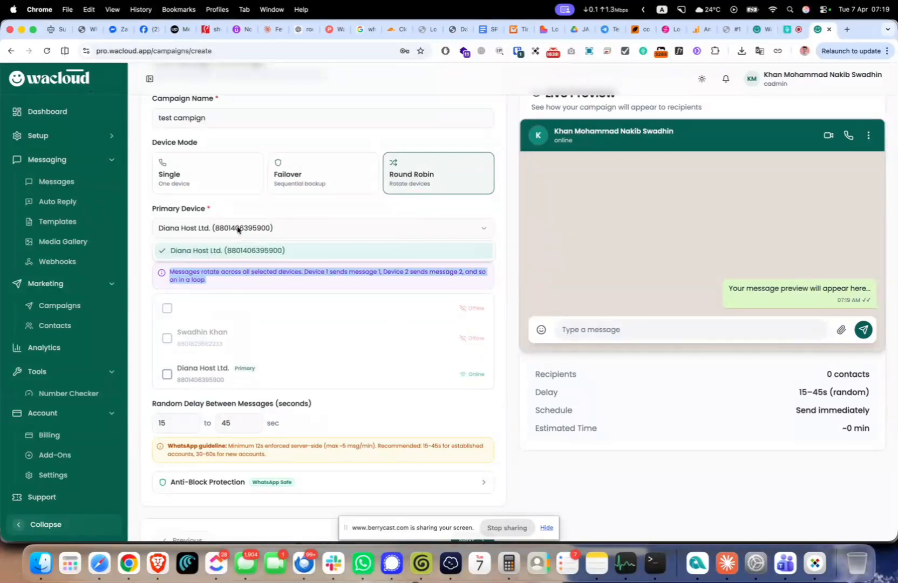
pyautogui.click(235, 227)
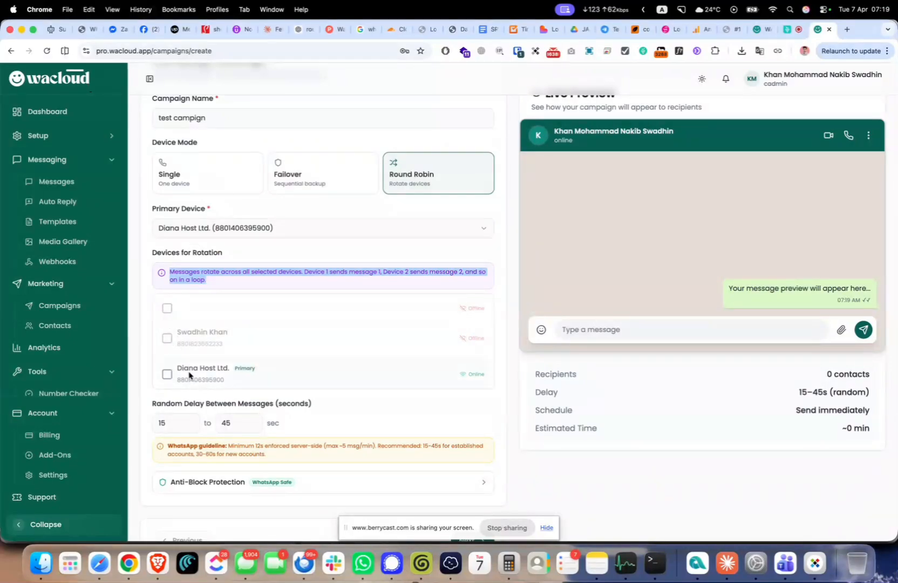
pyautogui.scroll(2, 223, 375)
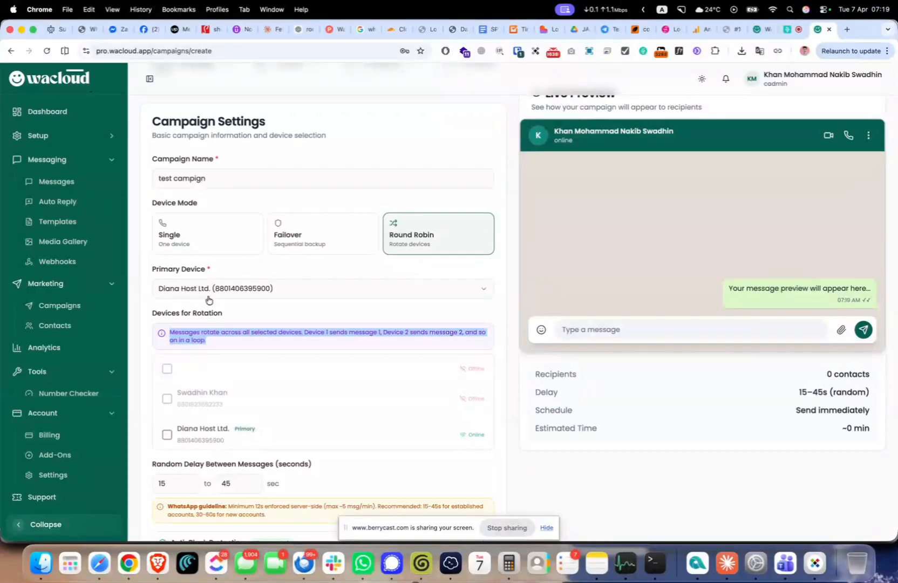
pyautogui.click(192, 276)
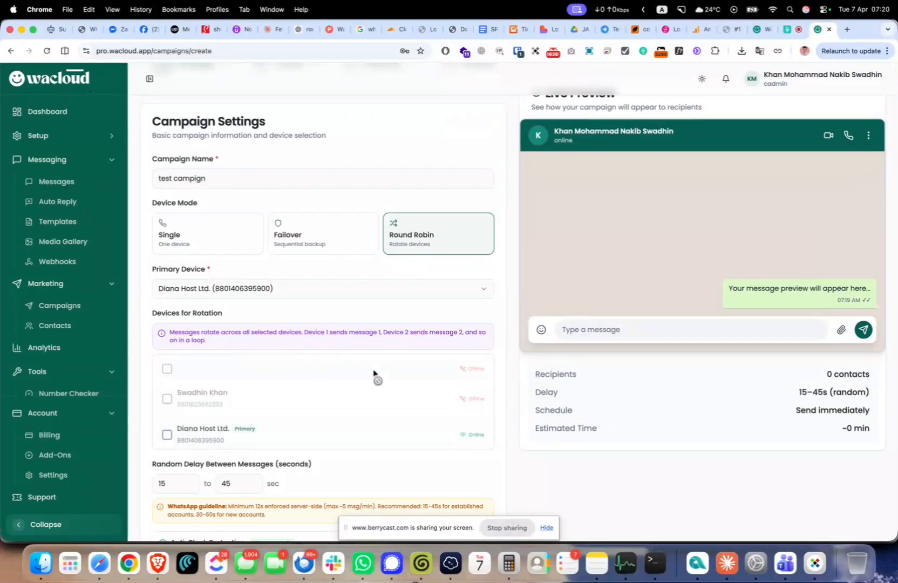
pyautogui.scroll(-1, 376, 375)
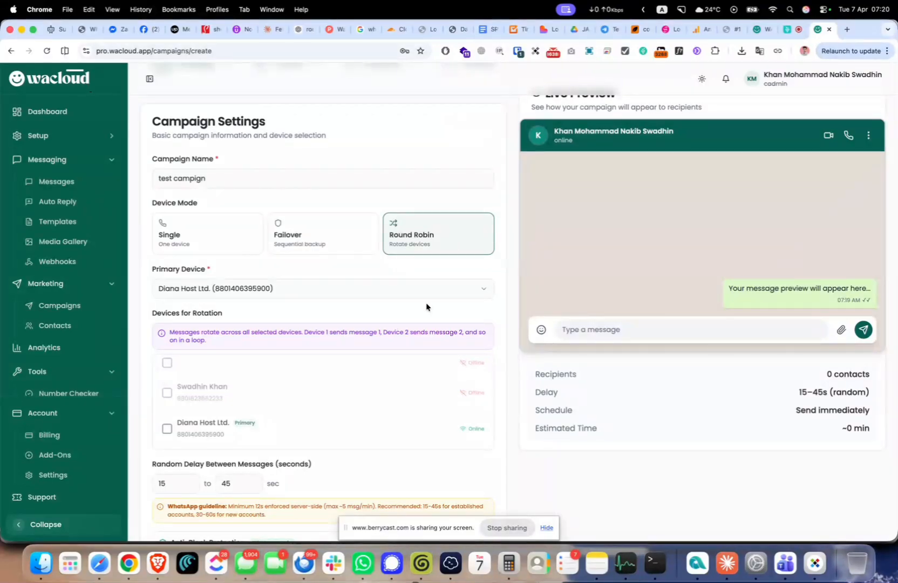
# Set the random delay between messages to 300 to 800 seconds.
pyautogui.scroll(-3, 426, 302)
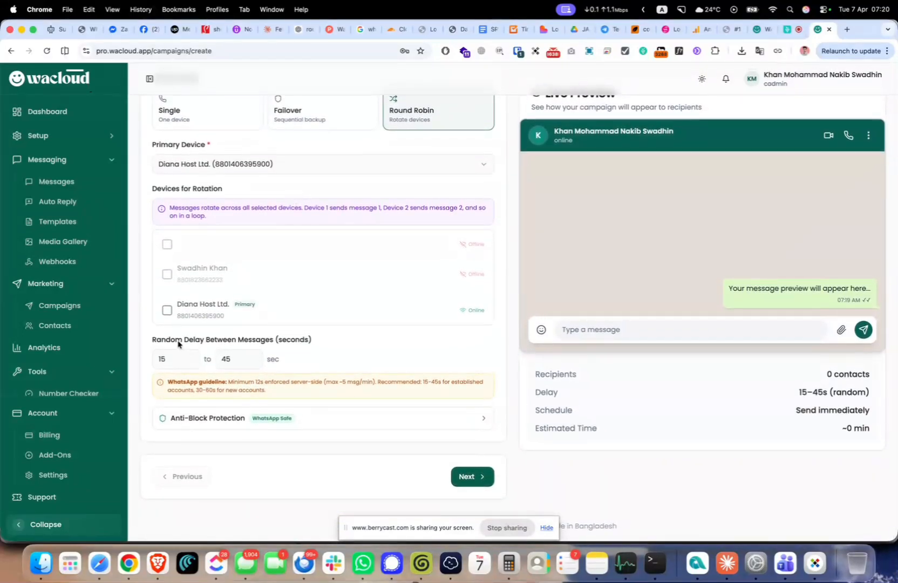
pyautogui.moveTo(154, 340); pyautogui.dragTo(316, 345)
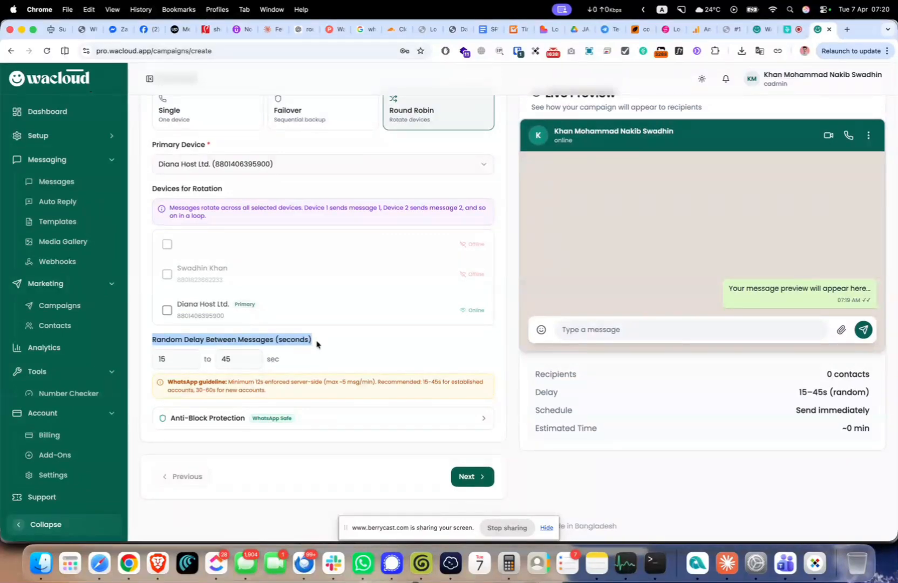
pyautogui.click(158, 360)
pyautogui.press('super+a')
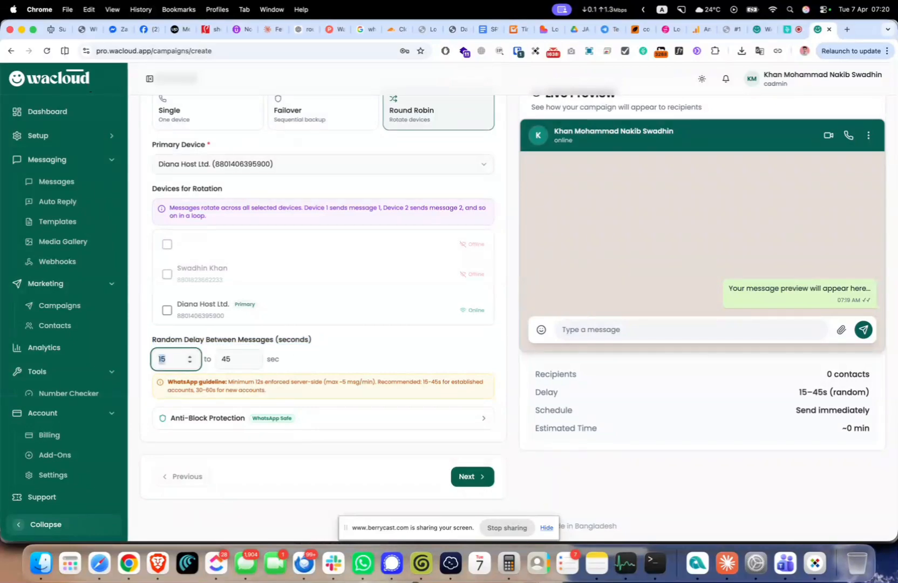
pyautogui.write('300')
pyautogui.press('Tab')
pyautogui.write('700')
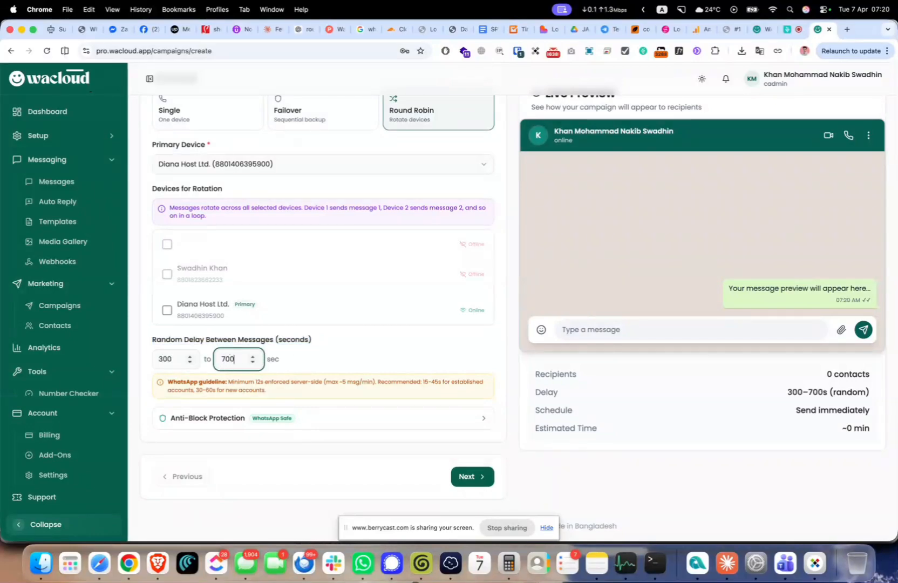
pyautogui.press('BackSpace')
pyautogui.press('BackSpace')
pyautogui.press('BackSpace')
pyautogui.write('800')
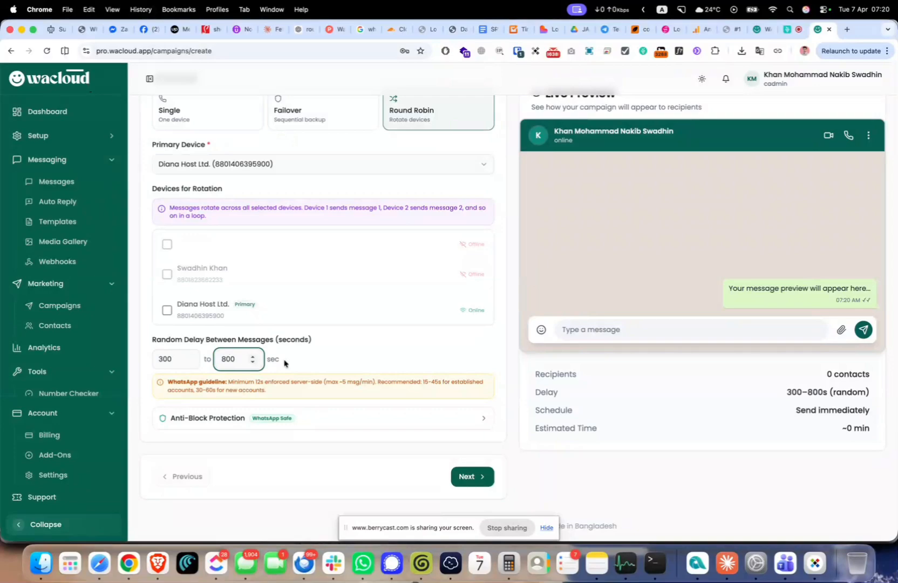
pyautogui.click(286, 365)
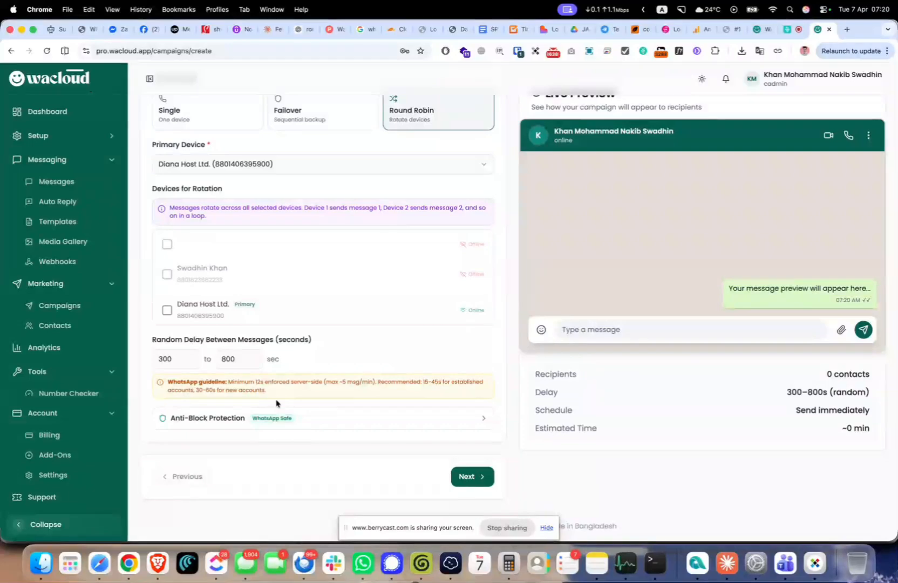
# Expand the Anti-Block Protection settings of the campaign.
pyautogui.click(335, 414)
pyautogui.scroll(-5, 335, 414)
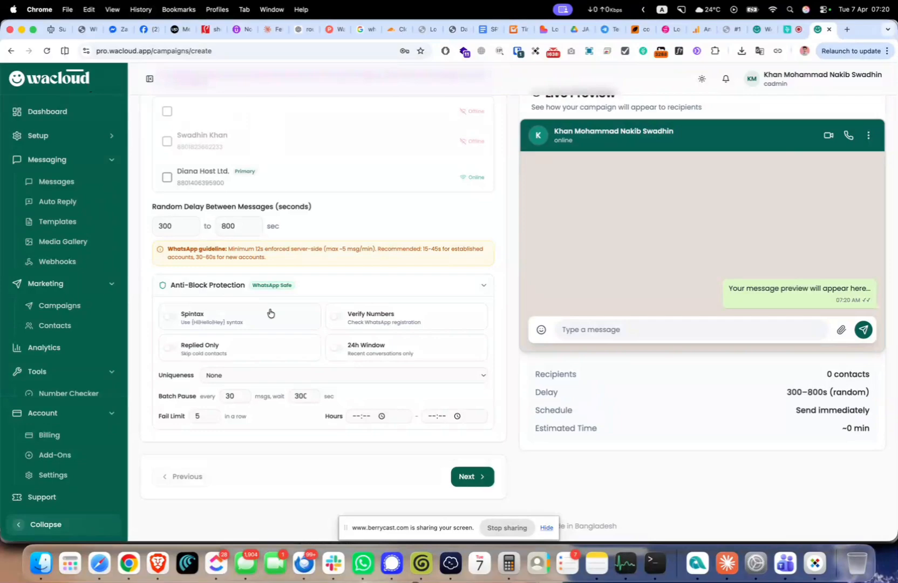
# Try the Spintax, Verify Numbers, Replied Only and 24h Window protections, switching each one off again.
pyautogui.click(174, 319)
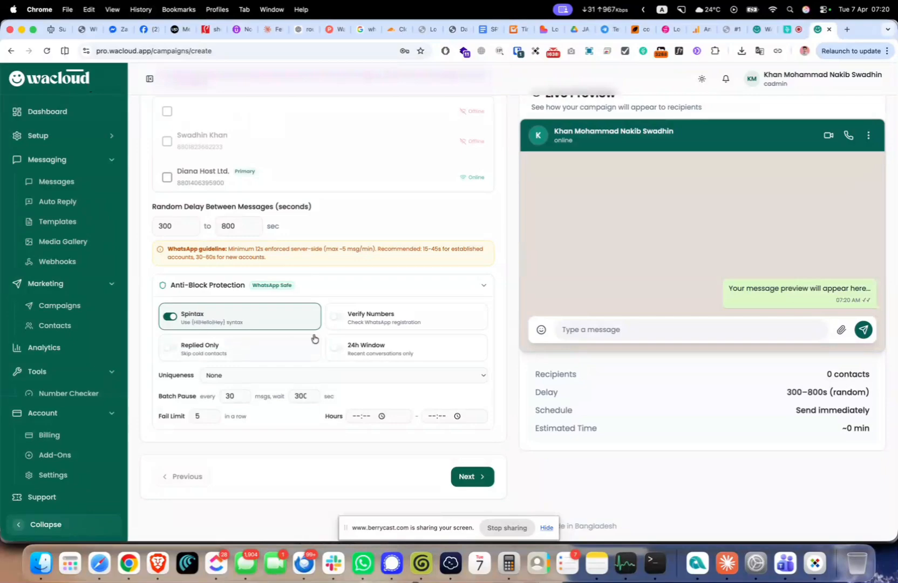
pyautogui.click(336, 320)
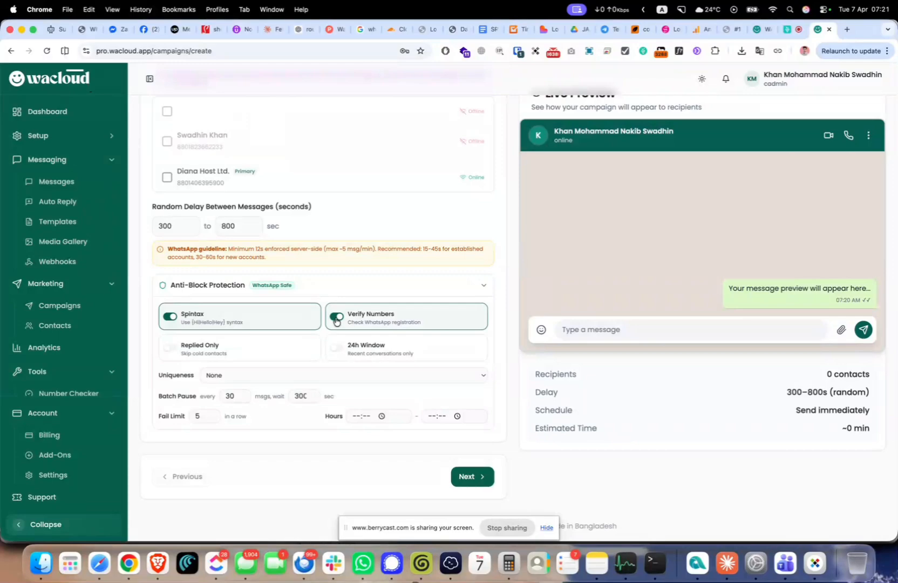
pyautogui.click(337, 320)
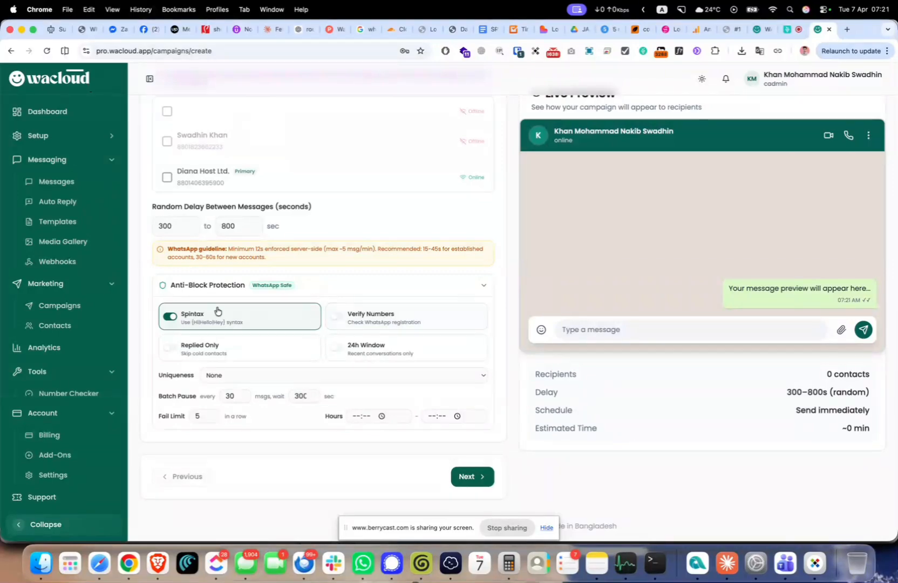
pyautogui.click(173, 322)
pyautogui.click(168, 354)
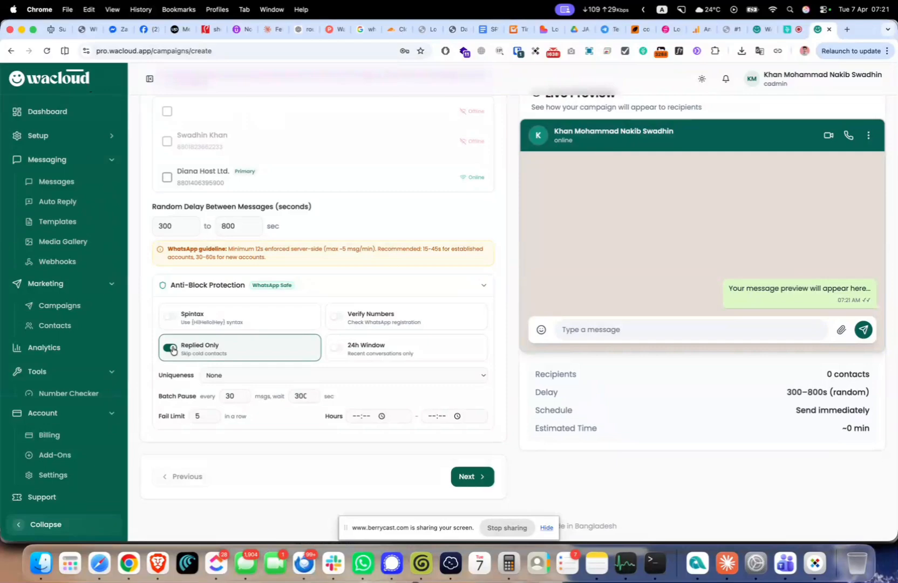
pyautogui.click(171, 349)
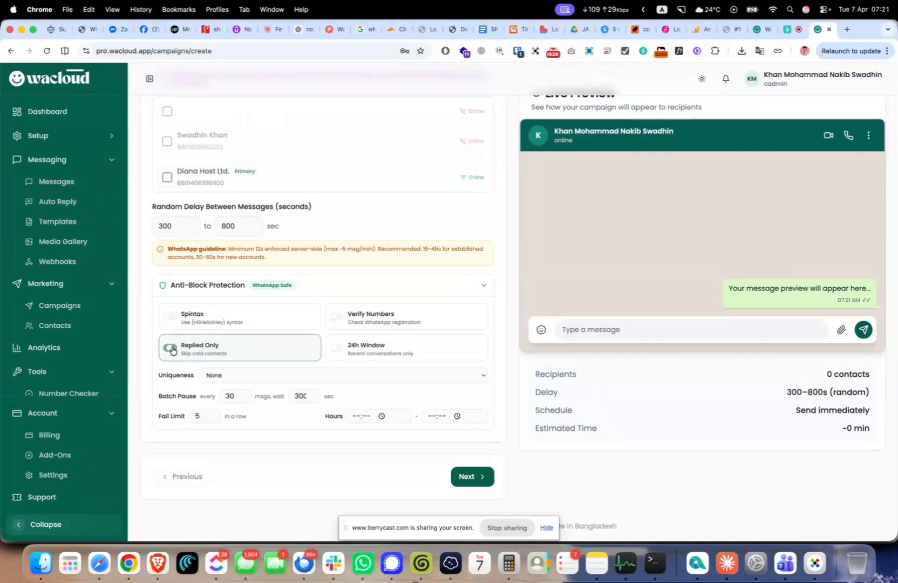
pyautogui.click(337, 350)
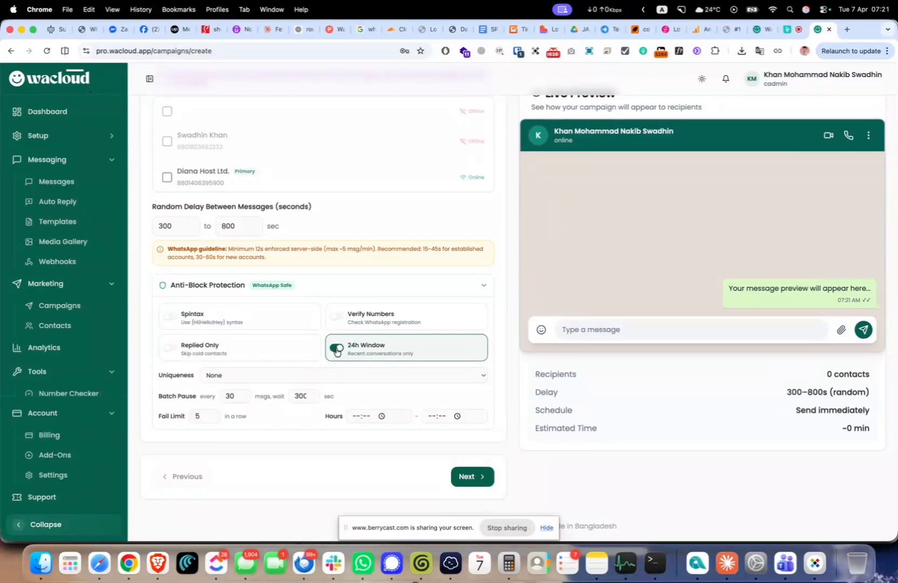
pyautogui.click(337, 350)
pyautogui.click(337, 350)
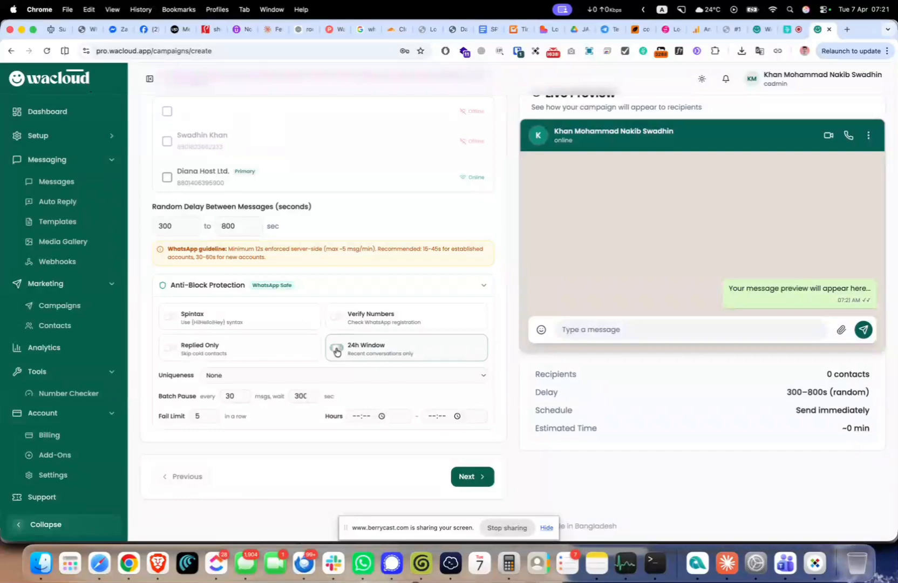
pyautogui.click(337, 350)
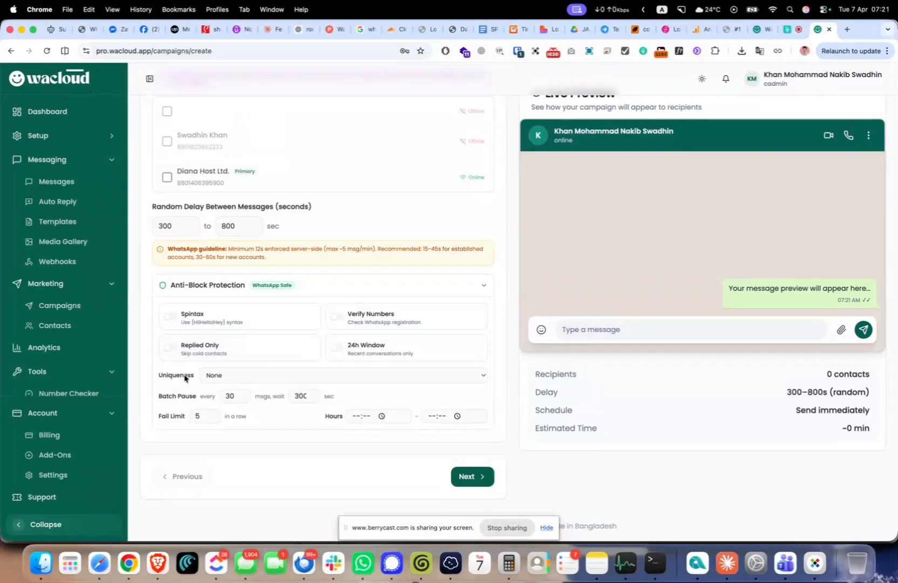
# Set the message uniqueness to Smart Mix (Recommended) after trying Random Emoji.
pyautogui.scroll(5, 357, 351)
pyautogui.scroll(-2, 356, 350)
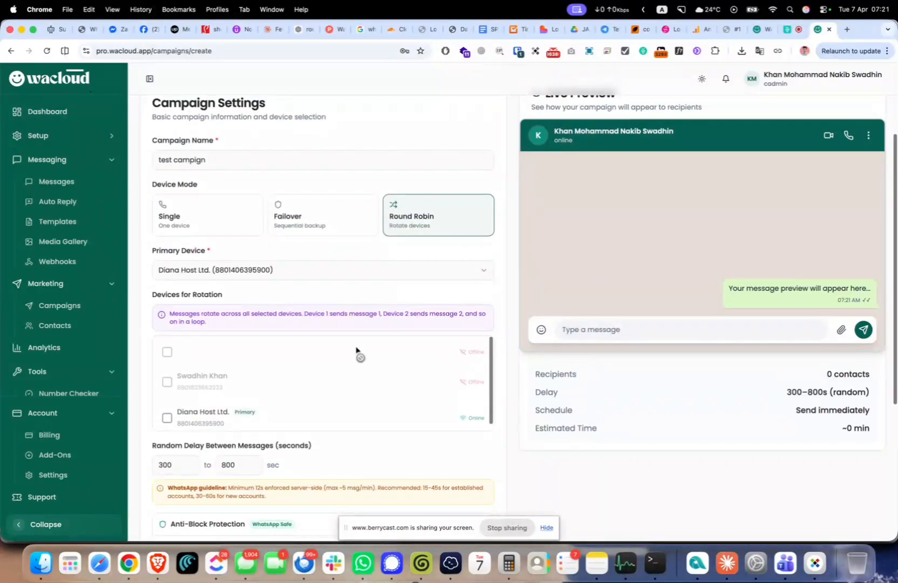
pyautogui.scroll(2, 357, 353)
pyautogui.scroll(-4, 363, 250)
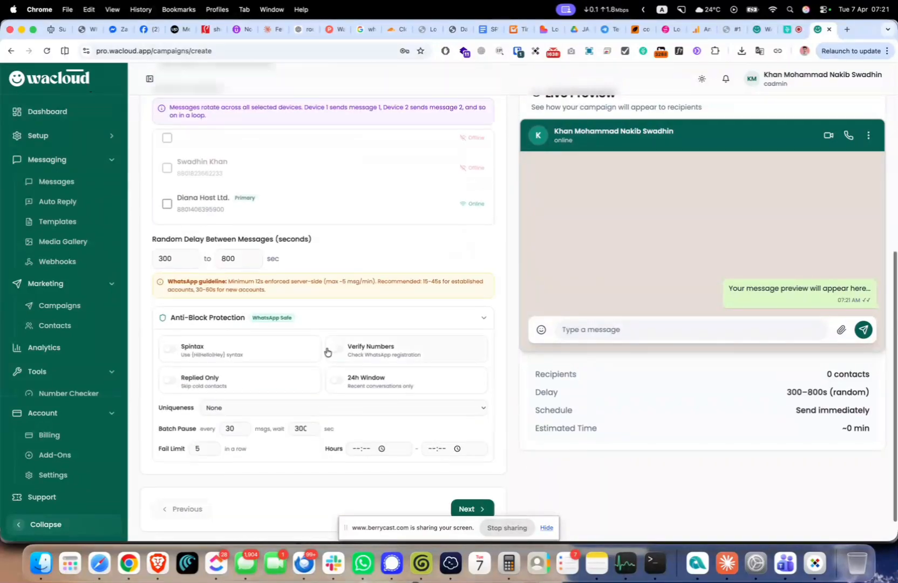
pyautogui.scroll(-1, 321, 354)
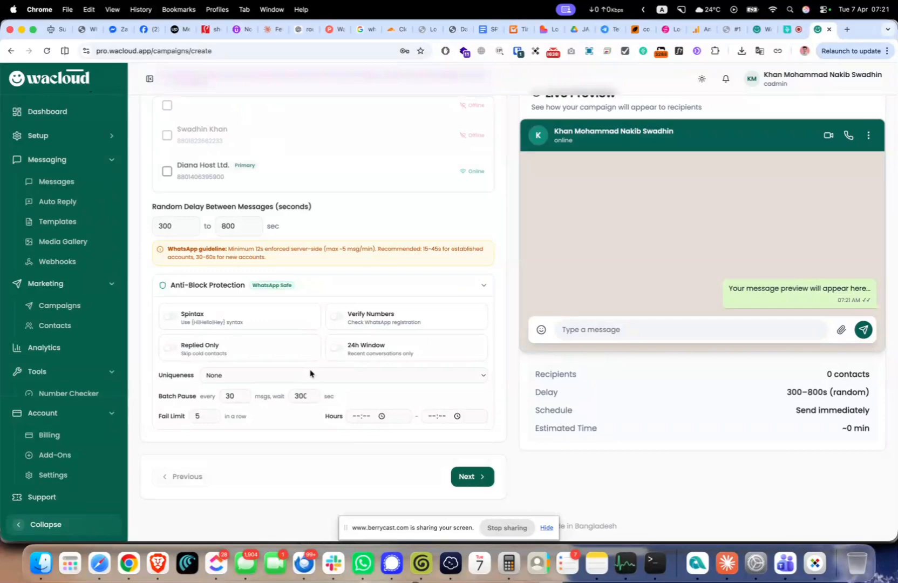
pyautogui.click(310, 373)
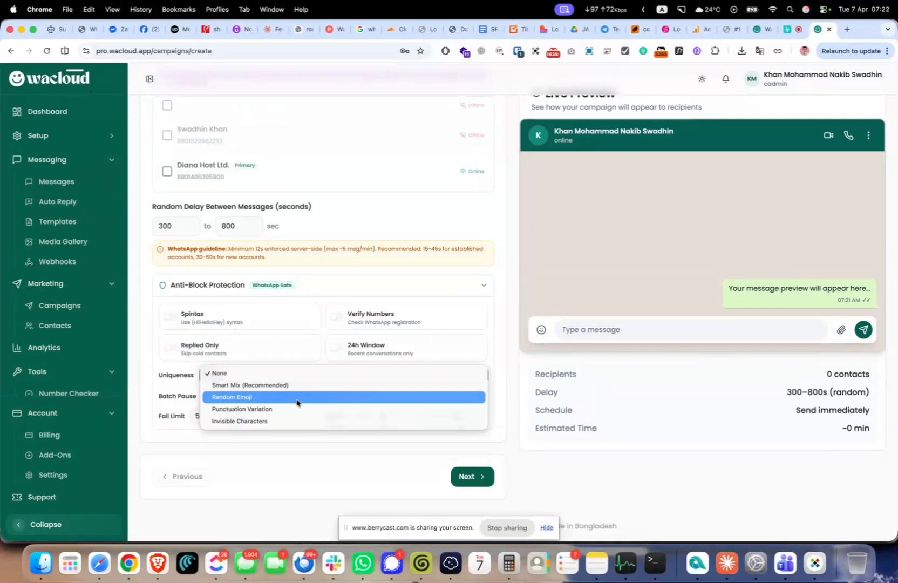
pyautogui.click(292, 398)
pyautogui.click(295, 377)
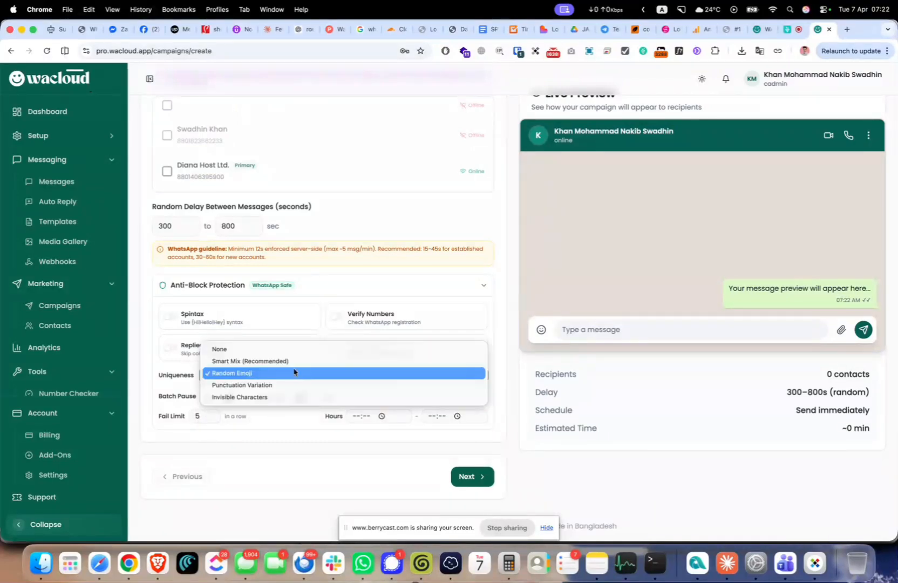
pyautogui.click(293, 365)
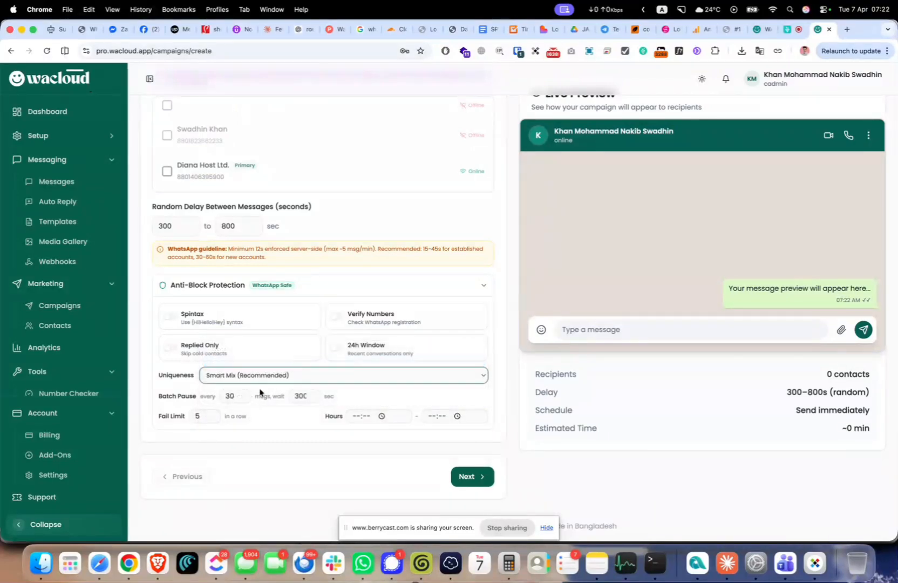
# Set the batch pause wait time to 500 seconds after every 30 messages.
pyautogui.click(229, 398)
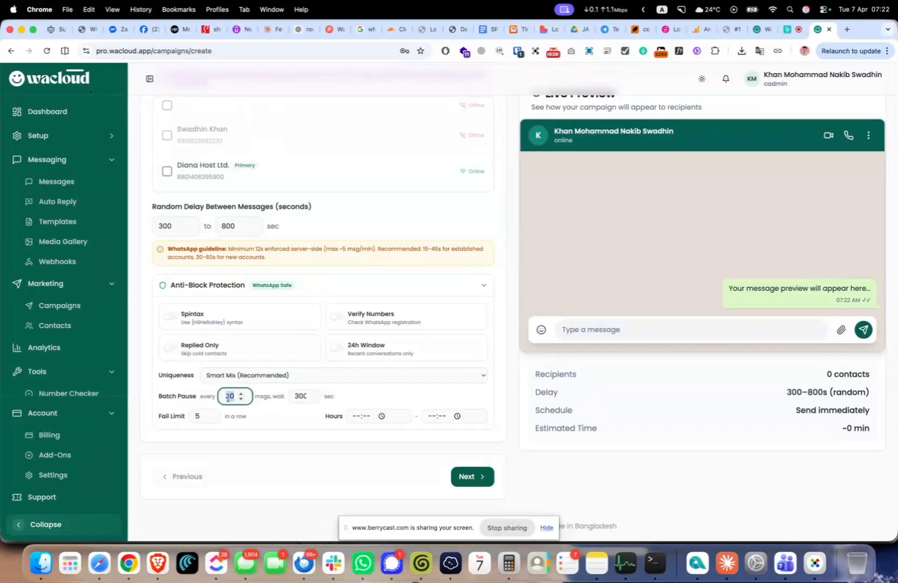
pyautogui.click(188, 400)
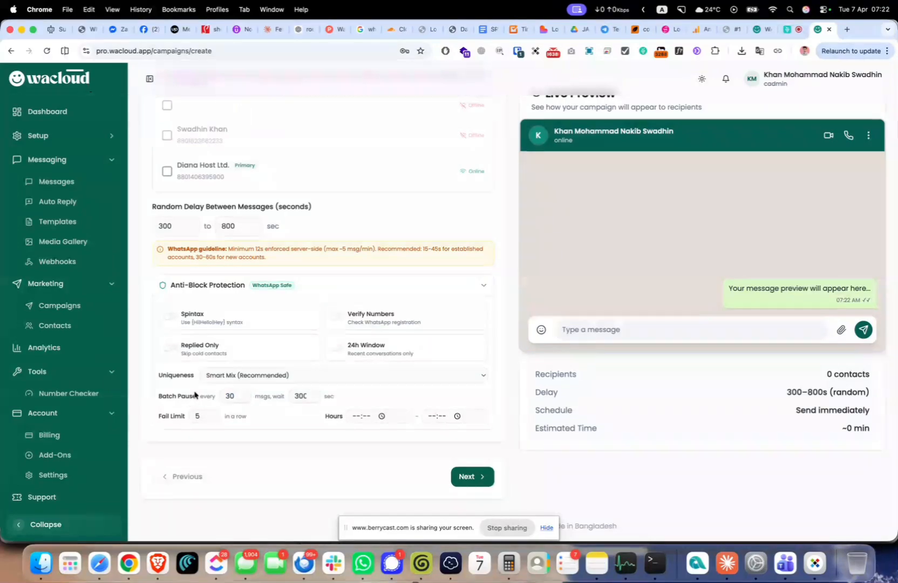
pyautogui.doubleClick(171, 231)
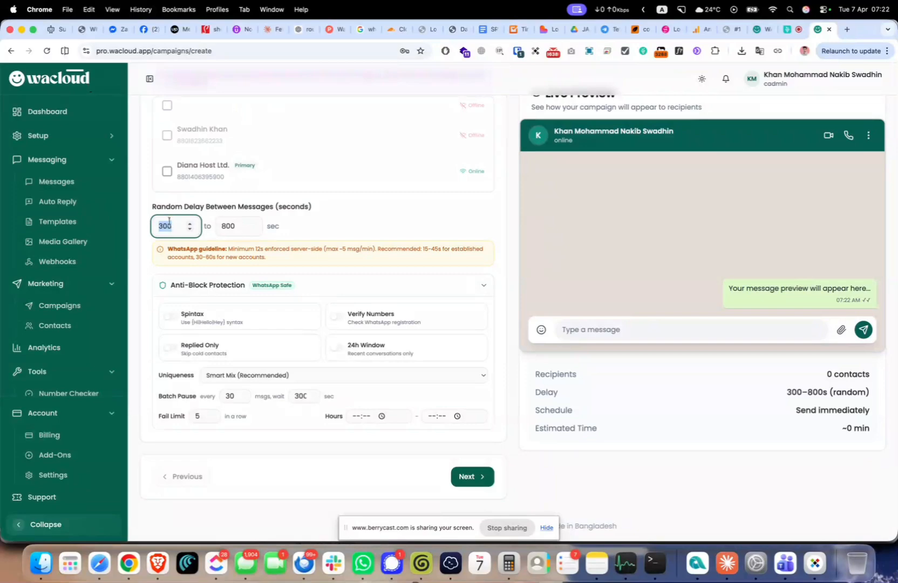
pyautogui.click(166, 217)
pyautogui.click(238, 395)
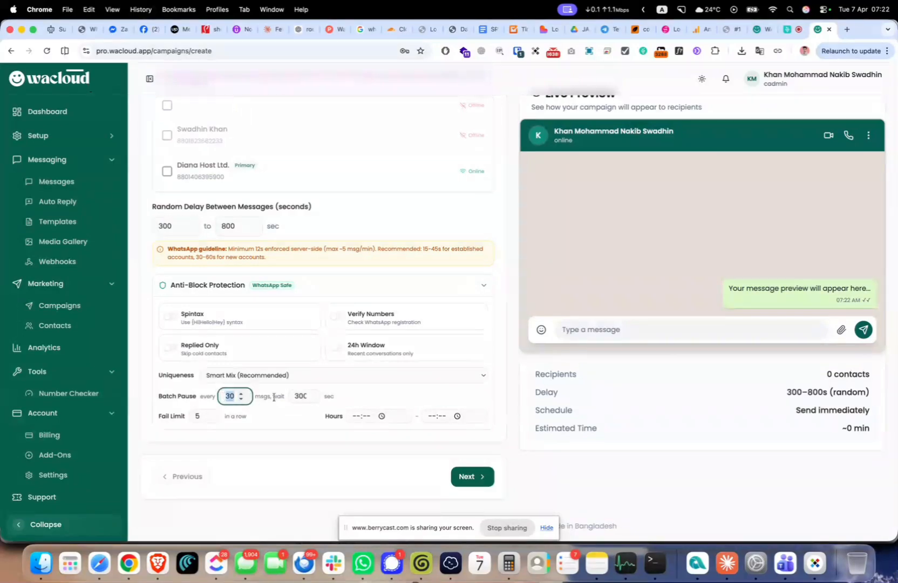
pyautogui.click(291, 397)
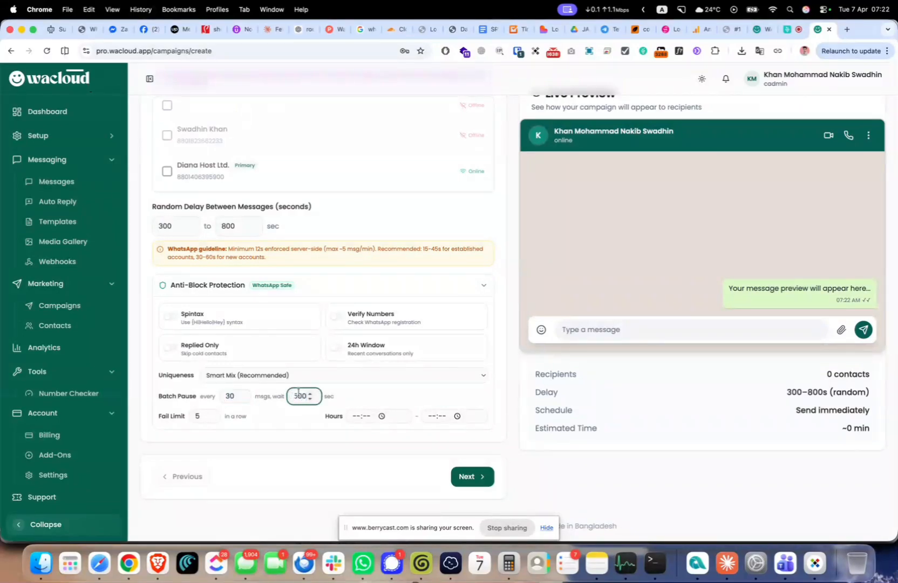
pyautogui.click(385, 389)
pyautogui.click(297, 398)
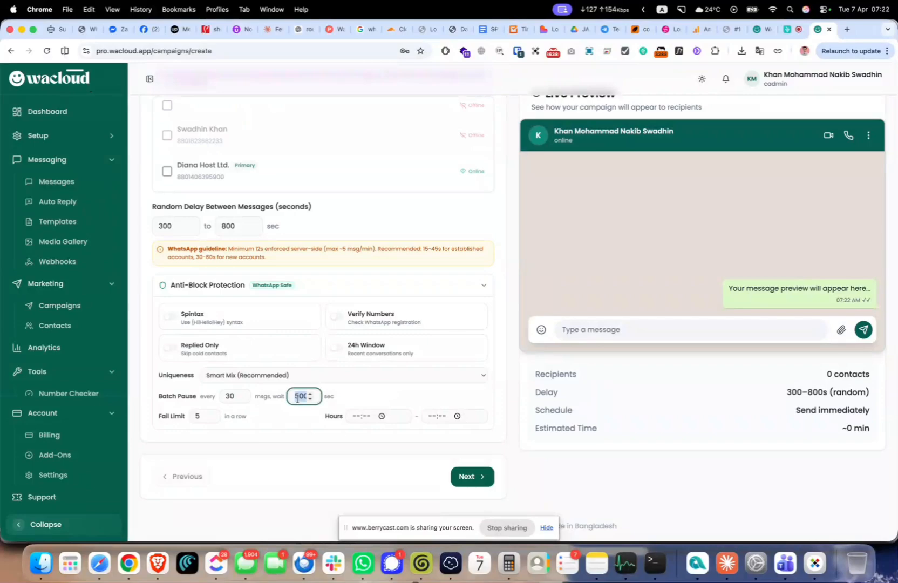
pyautogui.click(292, 409)
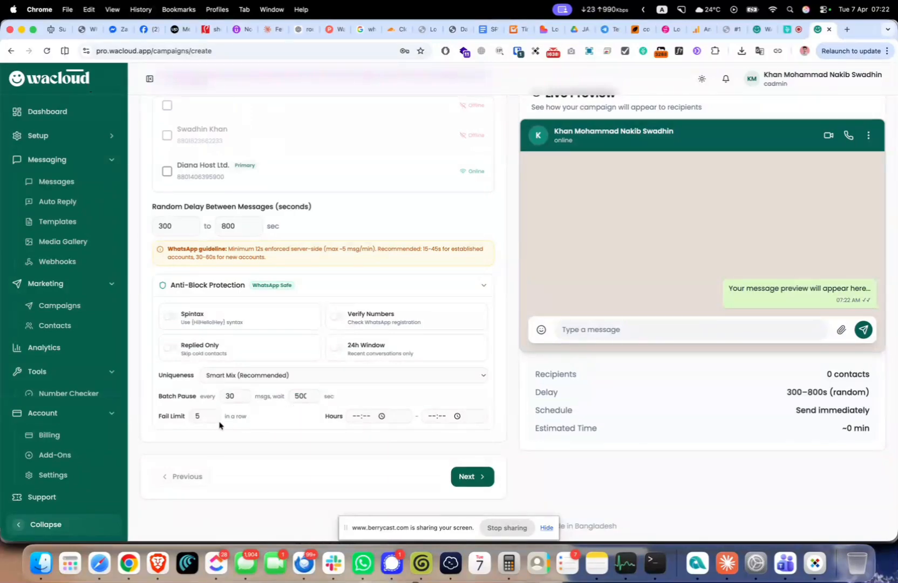
# Set the campaign's fail limit to 1 in a row.
pyautogui.click(195, 417)
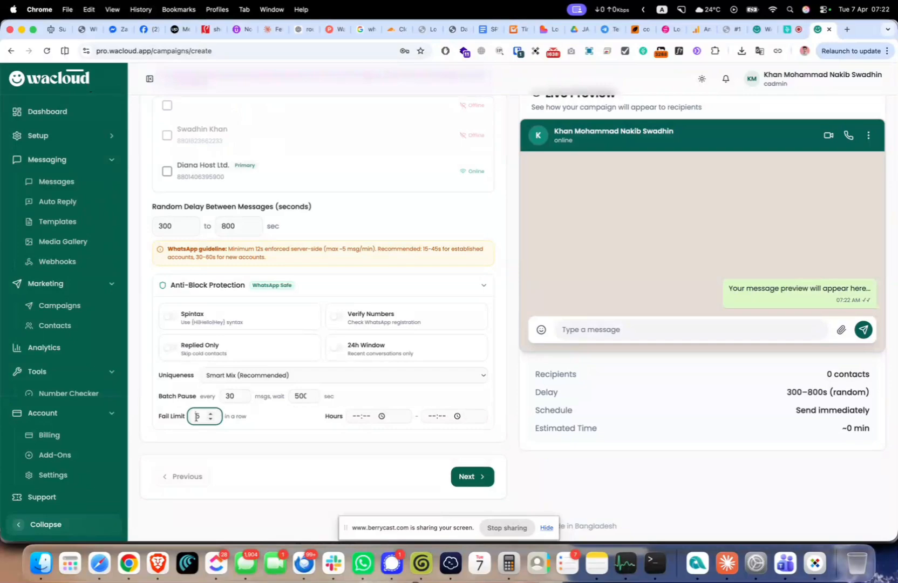
pyautogui.click(241, 432)
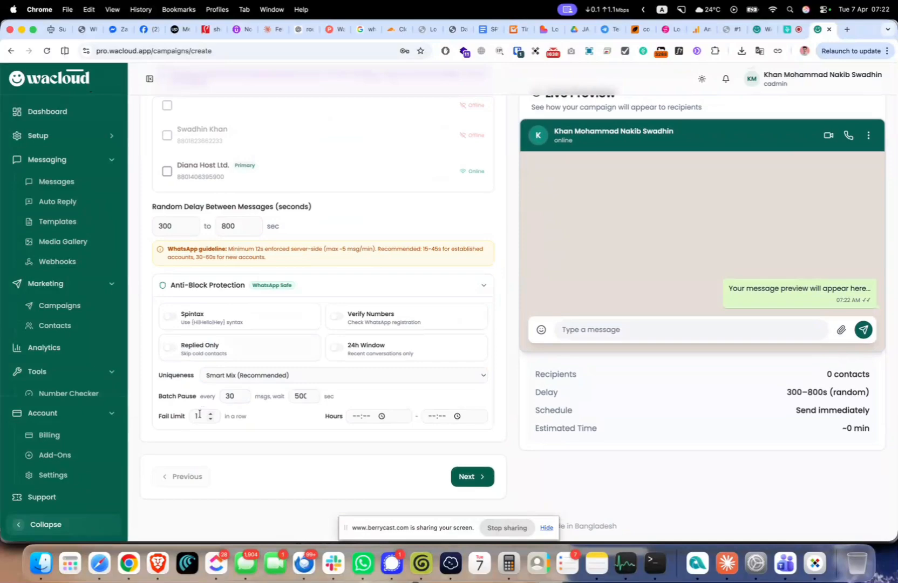
pyautogui.click(198, 415)
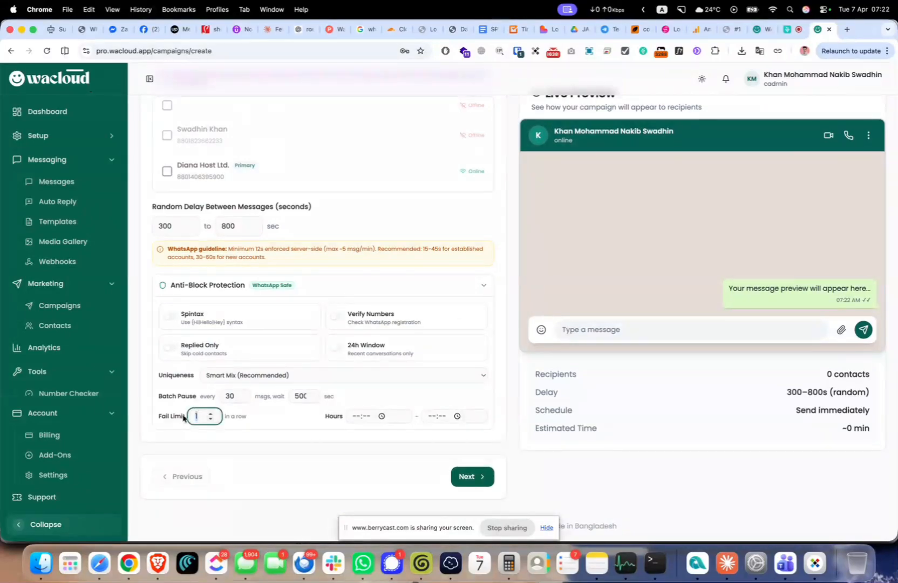
pyautogui.click(270, 426)
# Set the start of the campaign's sending hours to 09:00.
pyautogui.click(384, 419)
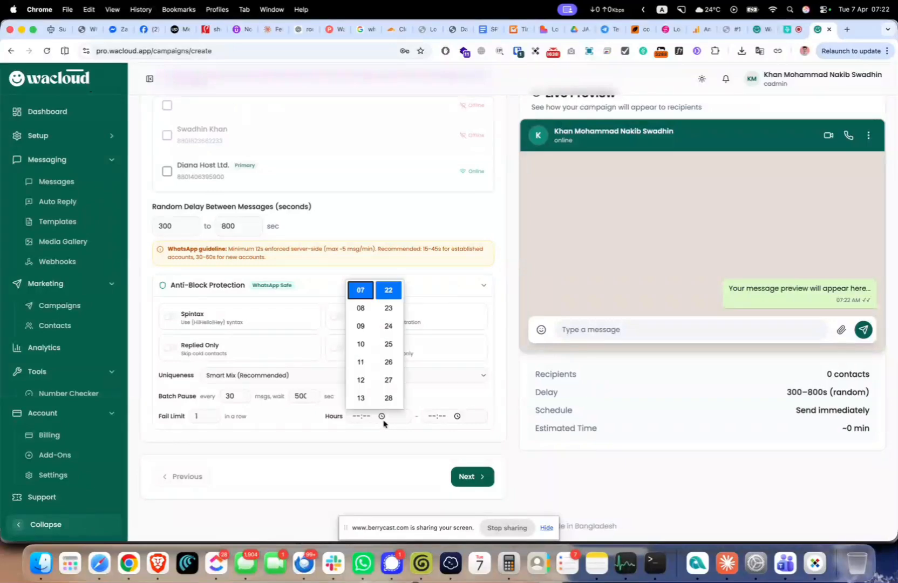
pyautogui.scroll(3, 361, 309)
pyautogui.scroll(-3, 363, 351)
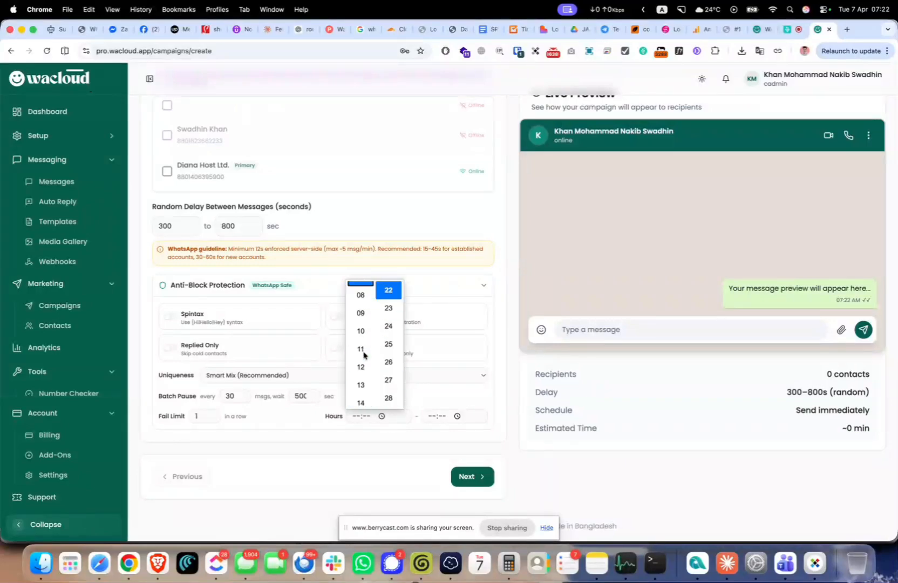
pyautogui.click(360, 290)
pyautogui.scroll(5, 385, 298)
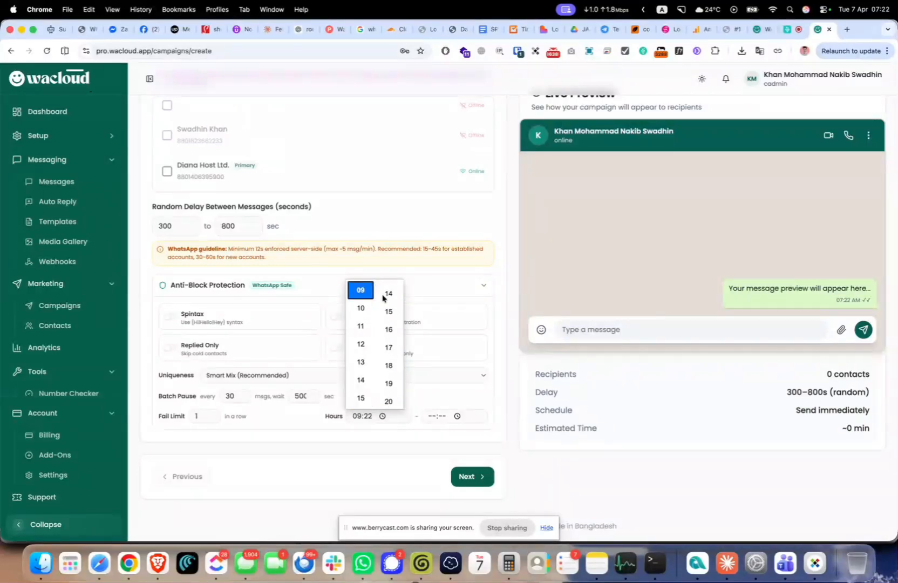
pyautogui.scroll(3, 389, 378)
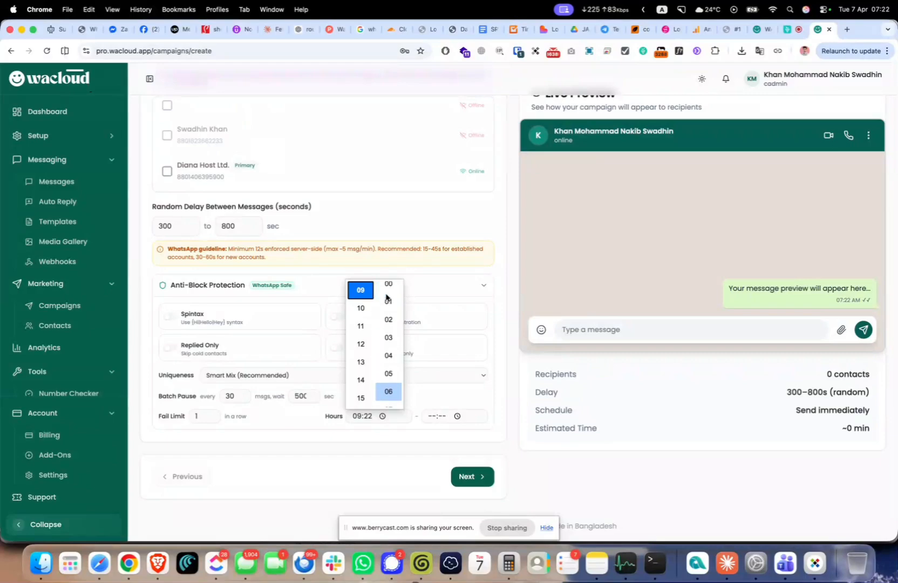
pyautogui.click(388, 303)
# Set the end of the campaign's sending hours to 19:00.
pyautogui.click(459, 421)
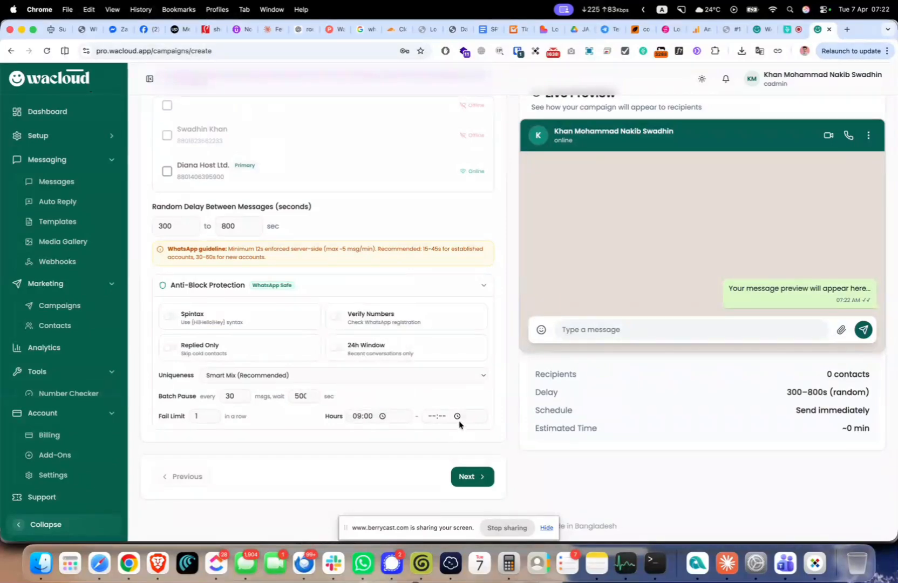
pyautogui.click(457, 417)
pyautogui.scroll(-3, 438, 341)
pyautogui.scroll(-4, 440, 337)
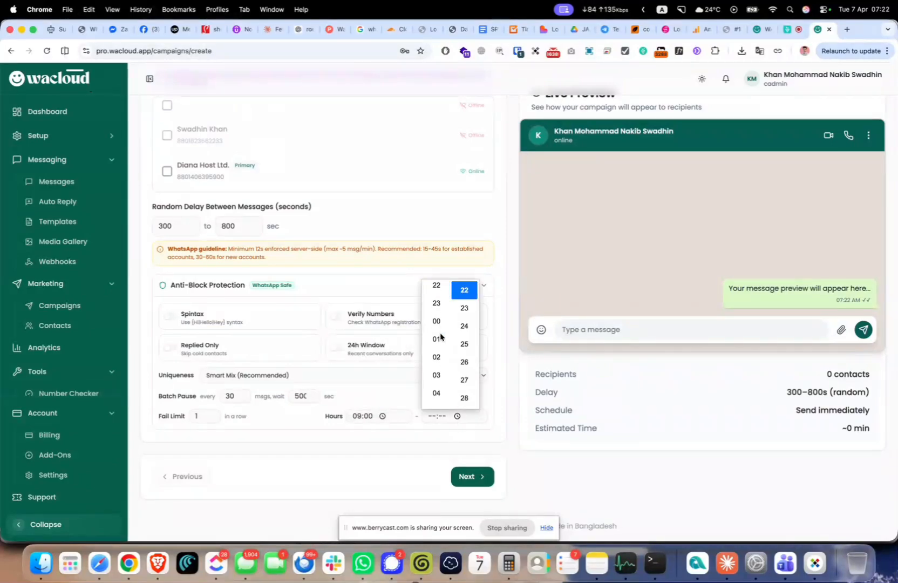
pyautogui.click(438, 353)
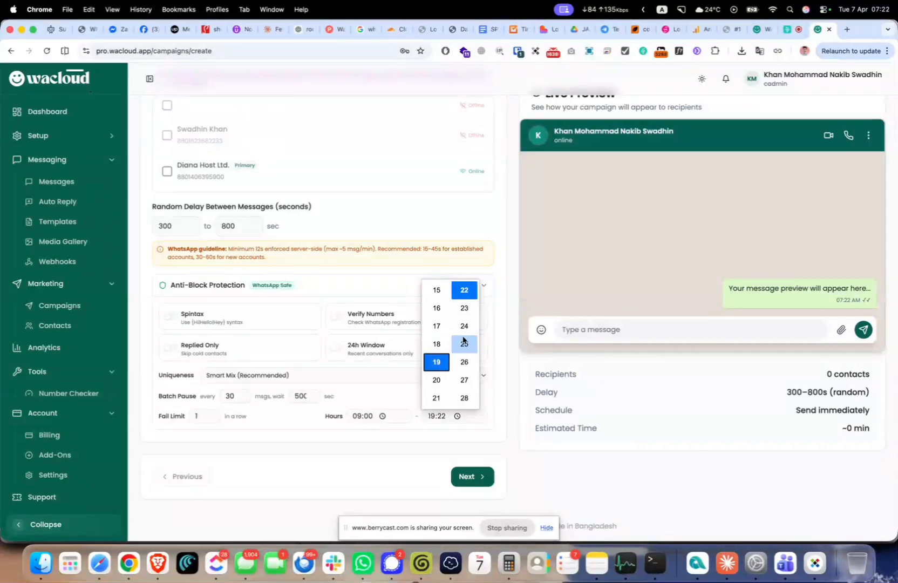
pyautogui.scroll(15, 463, 340)
pyautogui.scroll(3, 463, 338)
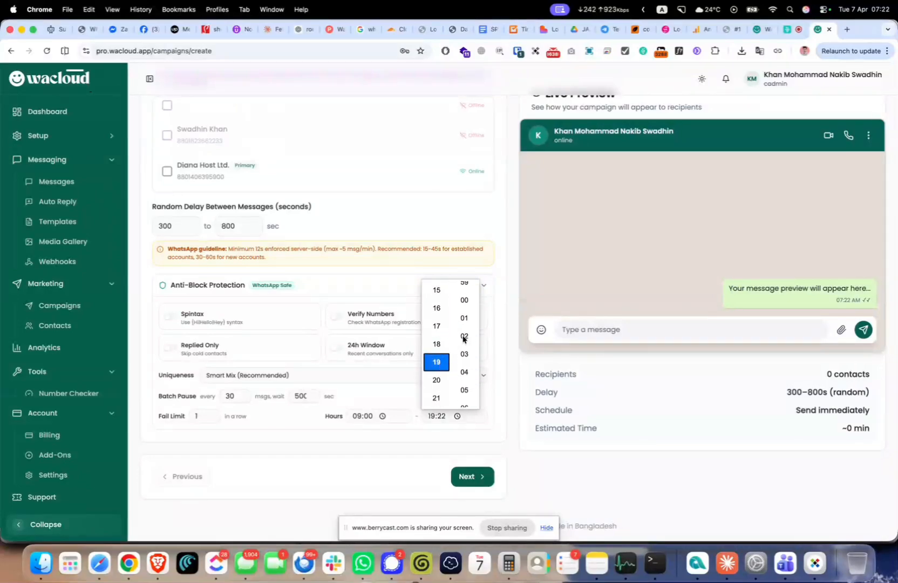
pyautogui.click(464, 303)
pyautogui.click(433, 469)
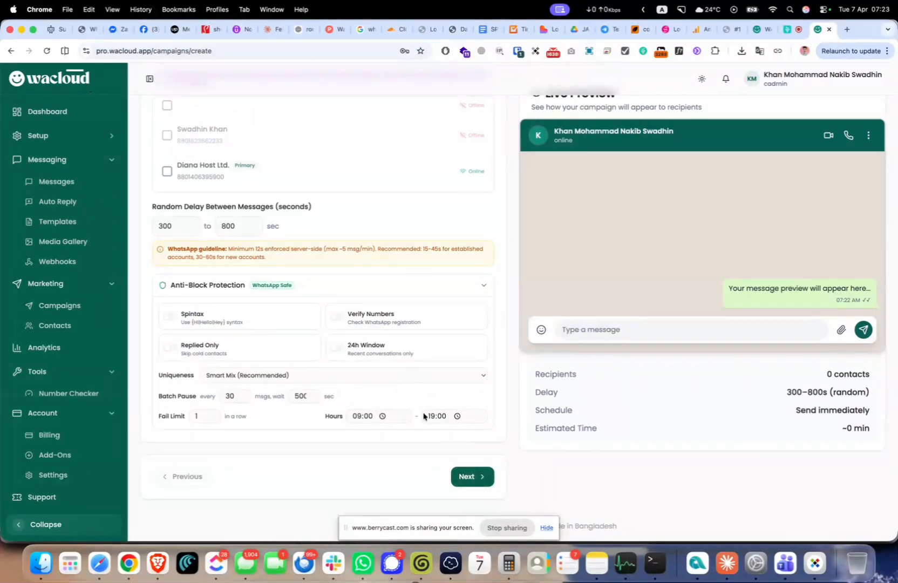
# Switch the device mode from Round Robin to Single and proceed to the campaign's message content stage.
pyautogui.click(473, 475)
pyautogui.scroll(5, 458, 288)
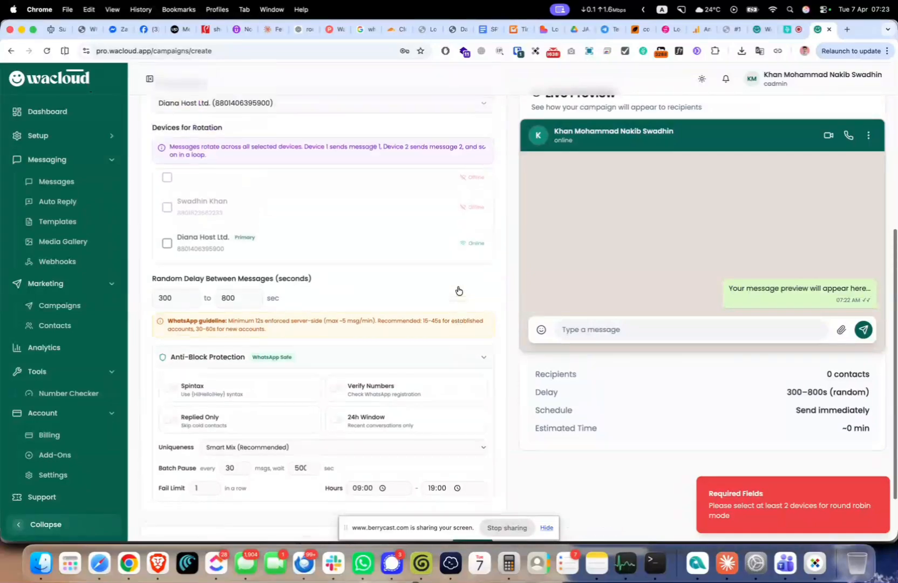
pyautogui.click(235, 240)
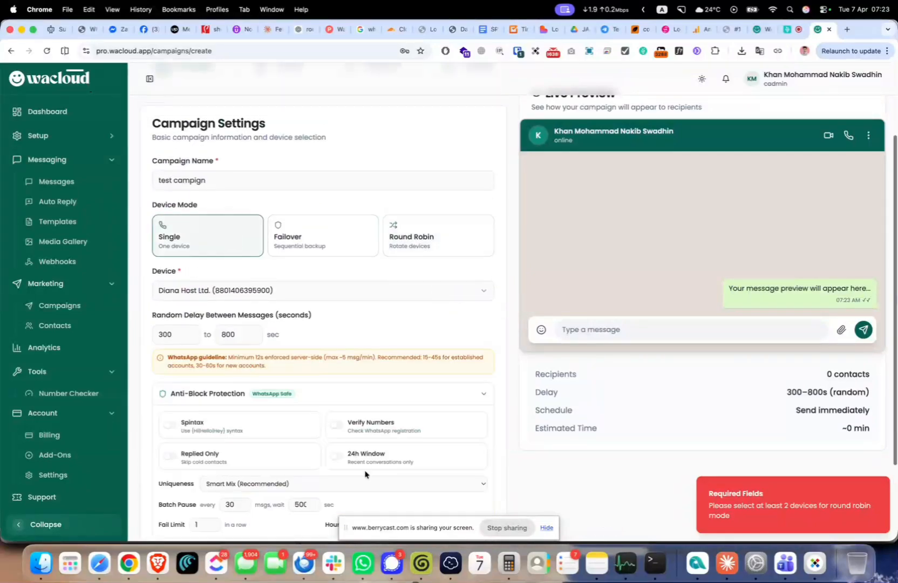
pyautogui.scroll(-3, 476, 459)
pyautogui.scroll(2, 345, 205)
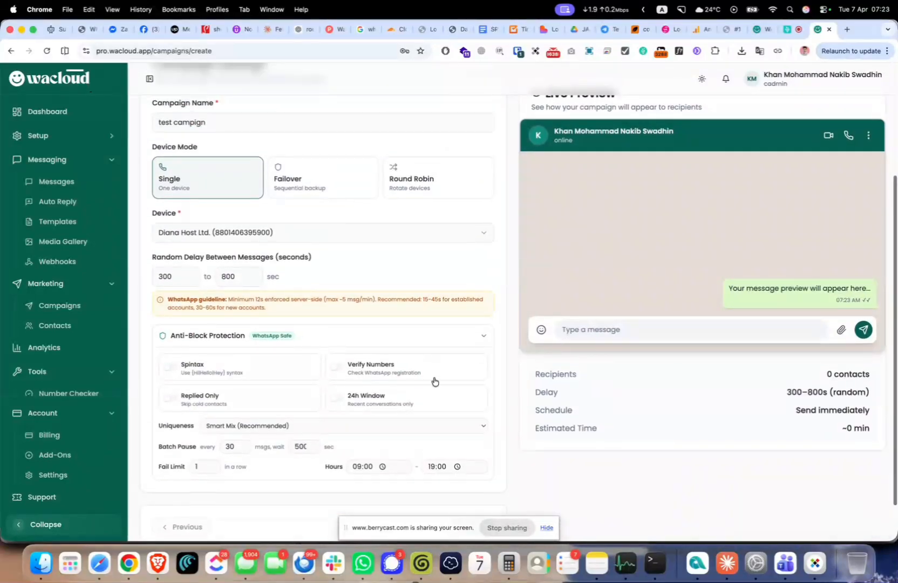
pyautogui.scroll(-2, 443, 397)
pyautogui.click(473, 469)
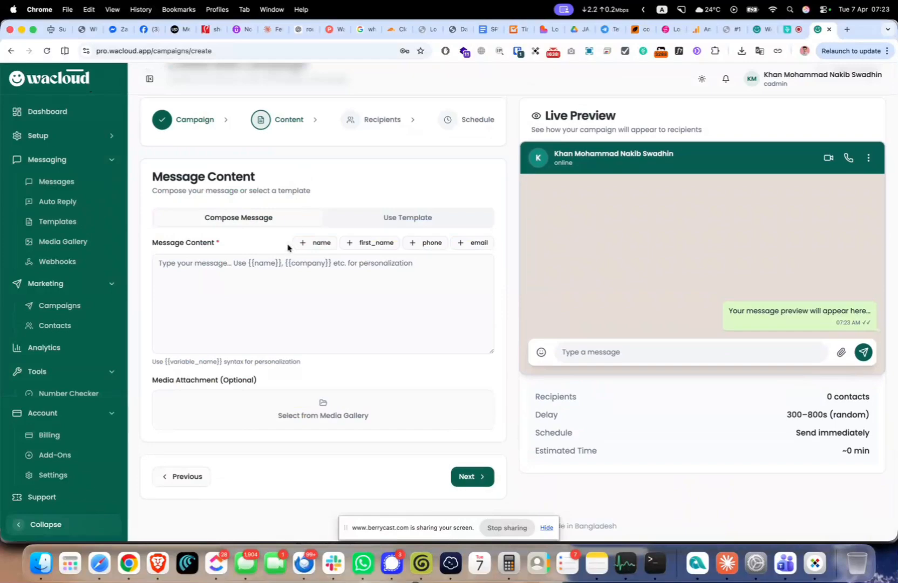
# Attach the "hidden incoime source cover photo" image from the media gallery to the message.
pyautogui.click(268, 274)
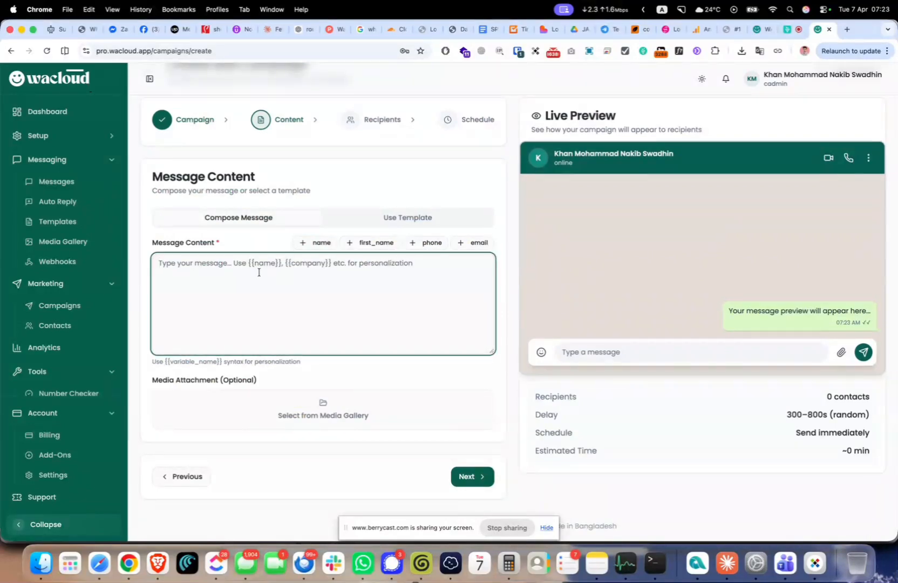
pyautogui.tripleClick(183, 362)
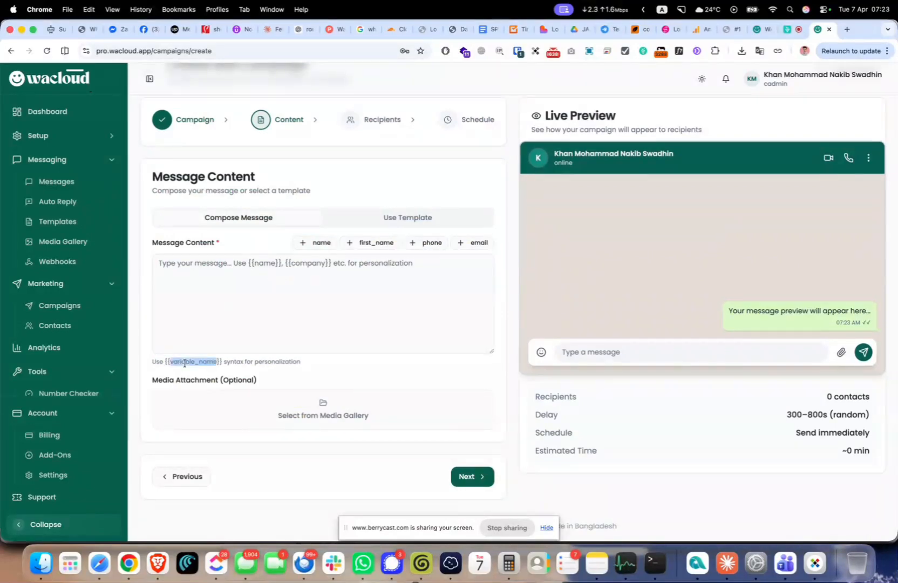
pyautogui.click(250, 360)
pyautogui.scroll(-1, 250, 360)
pyautogui.click(305, 405)
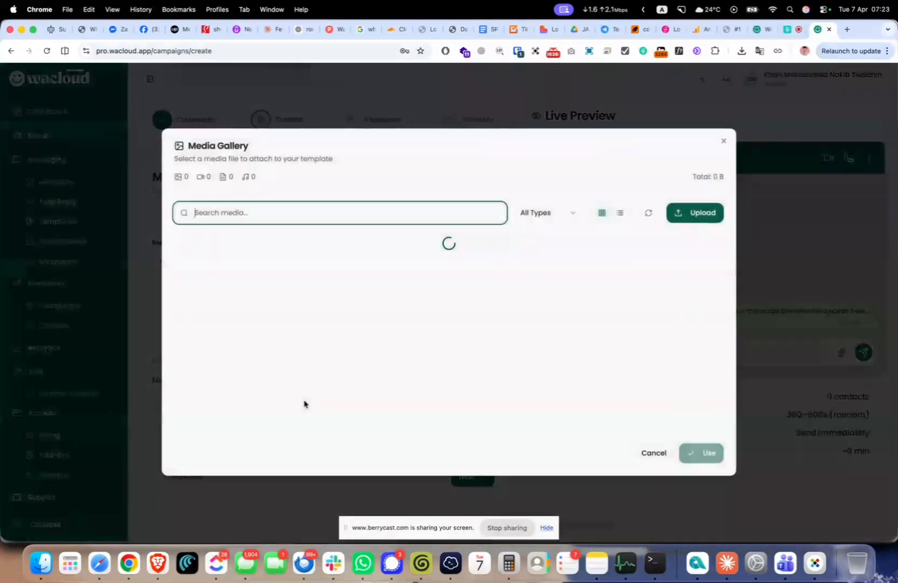
pyautogui.click(403, 281)
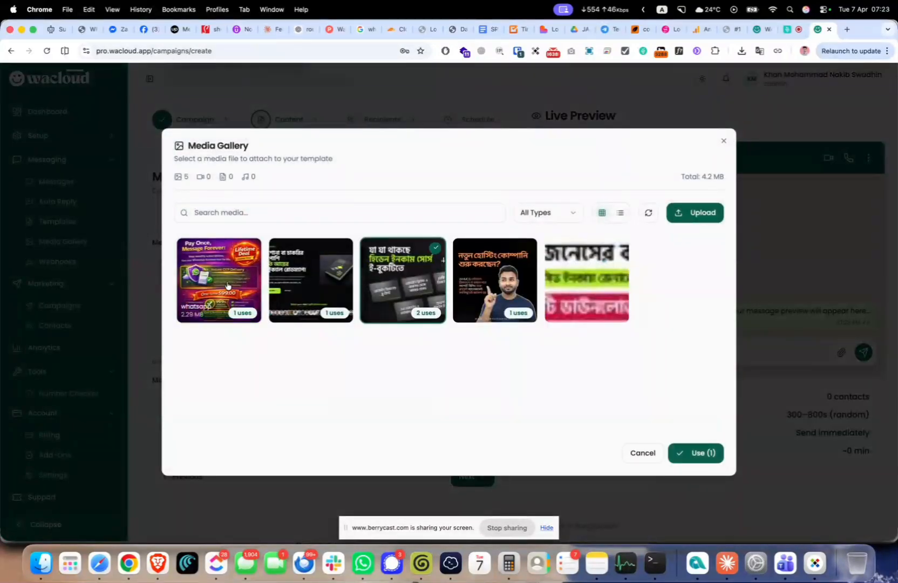
pyautogui.click(707, 453)
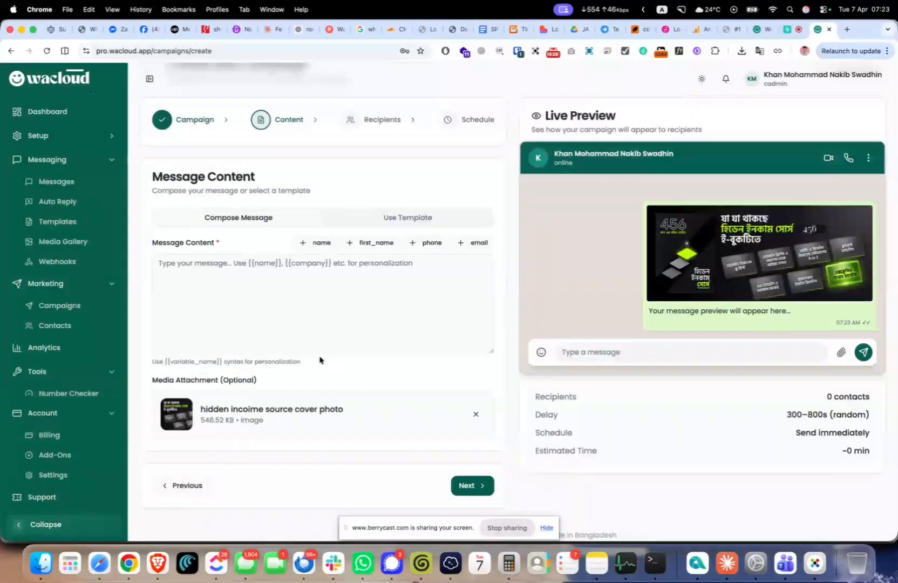
# Enter "afsdasdfadsfa" as the message content.
pyautogui.scroll(3, 319, 361)
pyautogui.click(276, 351)
pyautogui.write('afsda')
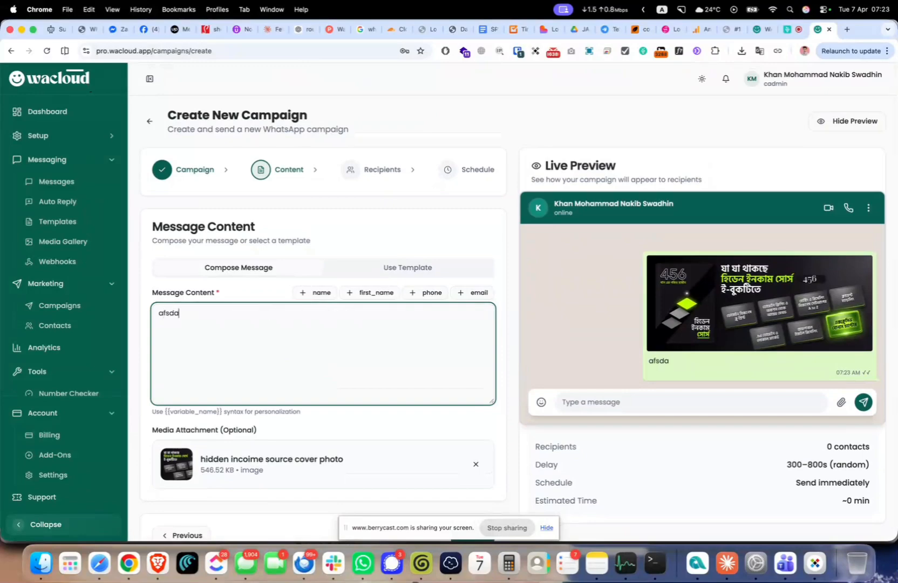
pyautogui.write('sdfadsfa')
pyautogui.scroll(-2, 407, 250)
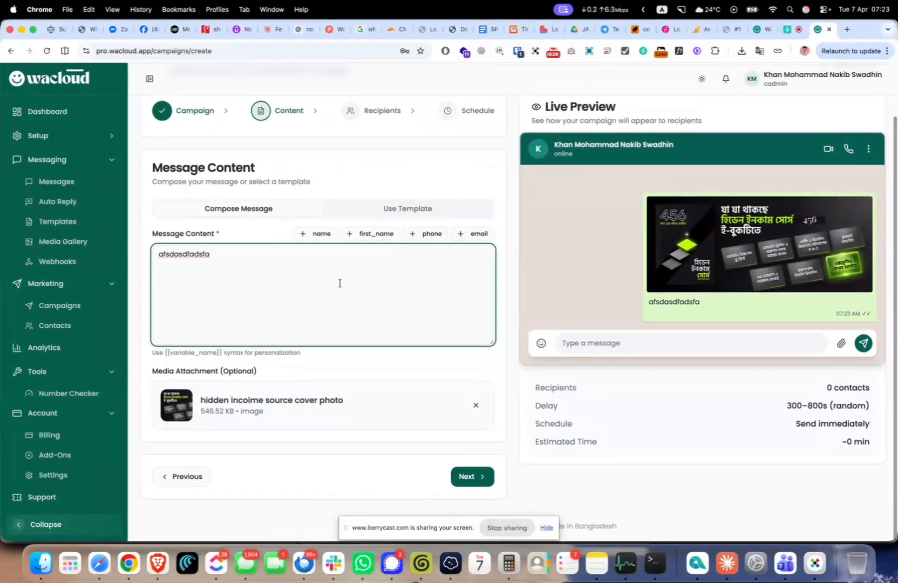
# Switch the message content to saved templates and try several, including the eid basis campaign and ebook-bangla-earning F1 templates.
pyautogui.click(414, 215)
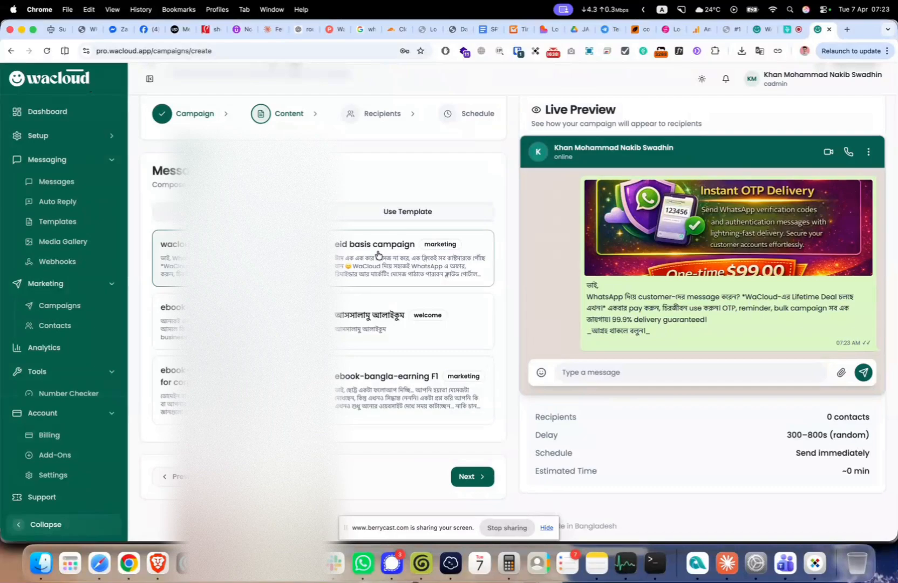
pyautogui.click(378, 254)
pyautogui.click(371, 325)
pyautogui.click(243, 321)
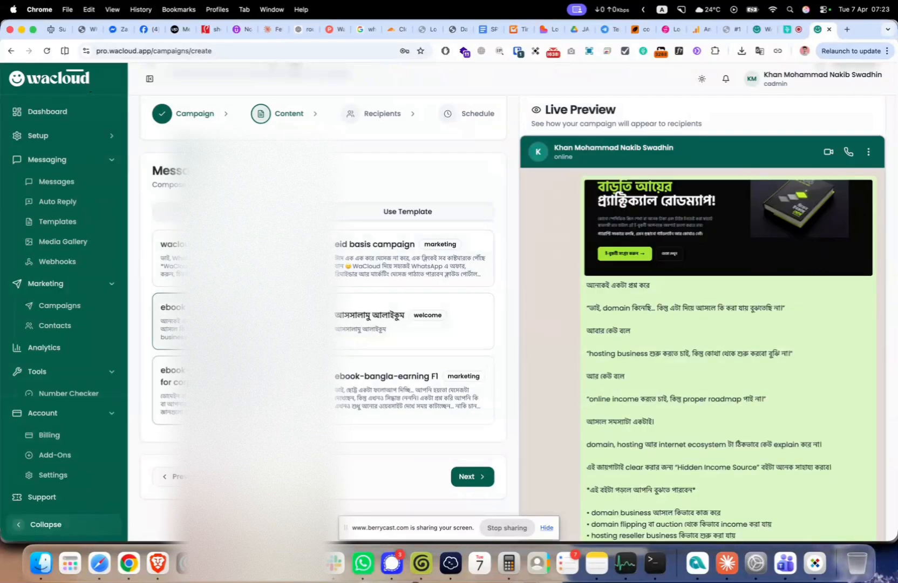
pyautogui.click(378, 400)
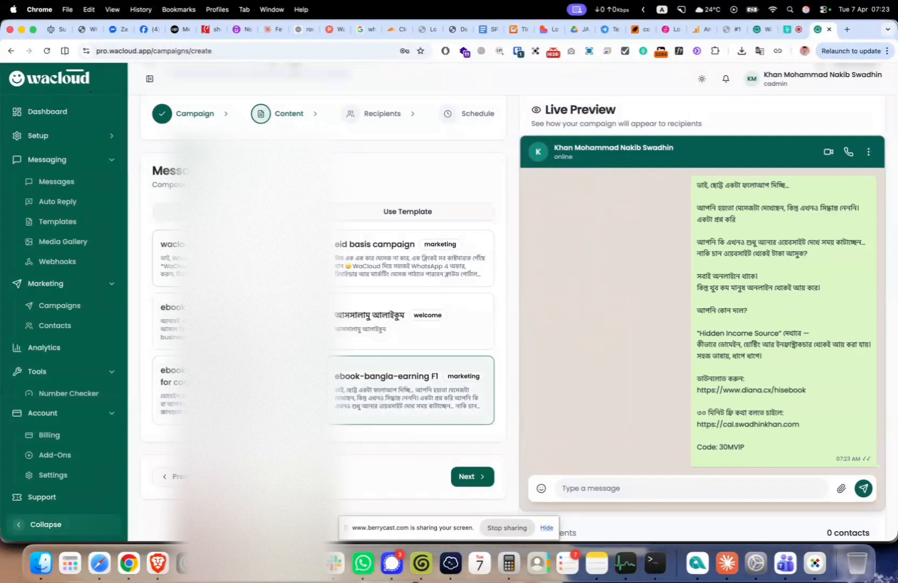
# Select the WaCloud Lifetime Deal template as the message and proceed to the recipient selection.
pyautogui.click(243, 259)
pyautogui.scroll(-2, 386, 335)
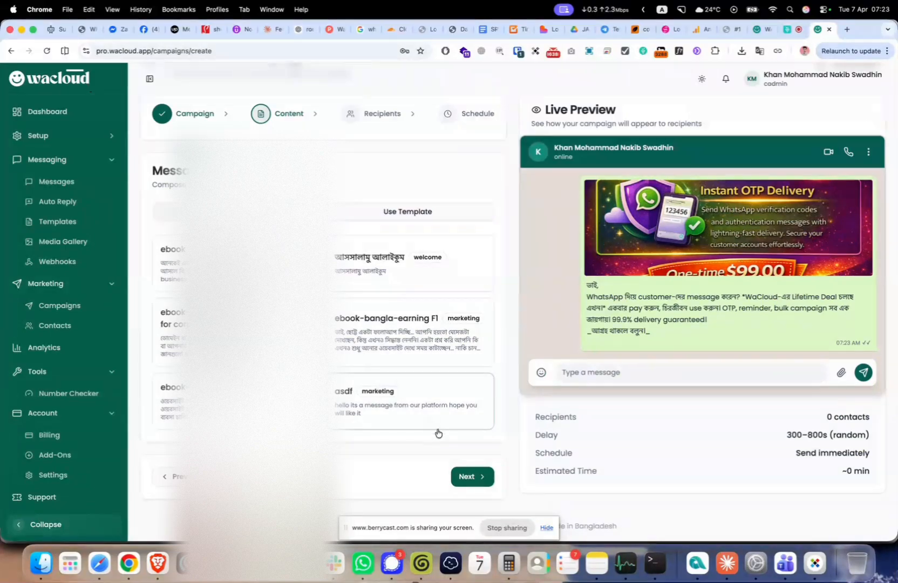
pyautogui.click(467, 476)
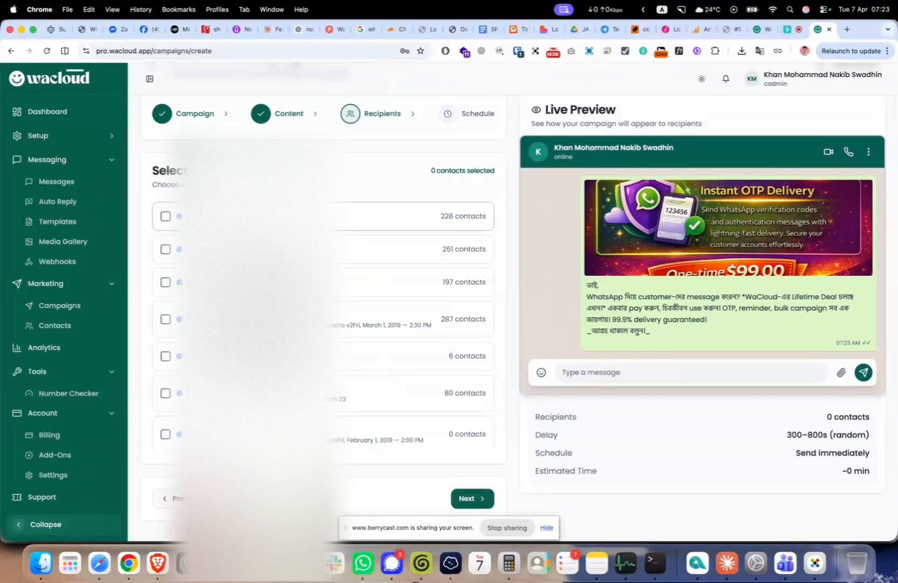
# Select the recipient group with 21 contacts for the campaign.
pyautogui.scroll(-5, 411, 324)
pyautogui.scroll(-10, 324, 324)
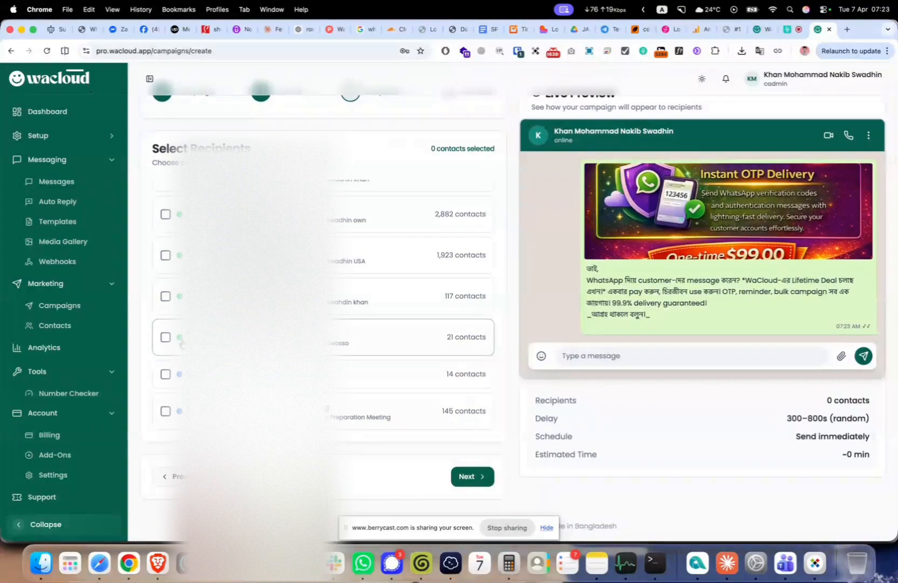
pyautogui.scroll(1, 182, 350)
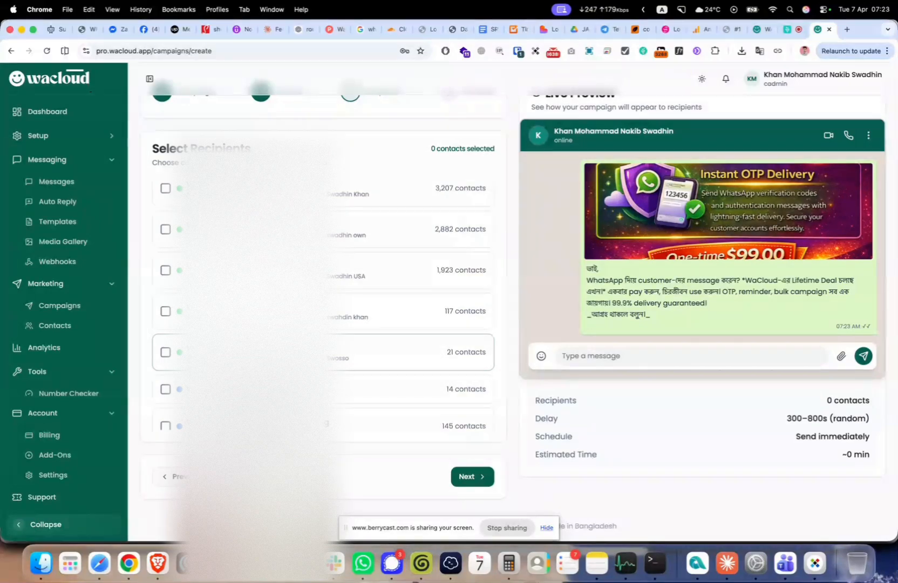
pyautogui.click(184, 352)
# Look through the available recipient groups and their contact counts.
pyautogui.scroll(2, 184, 352)
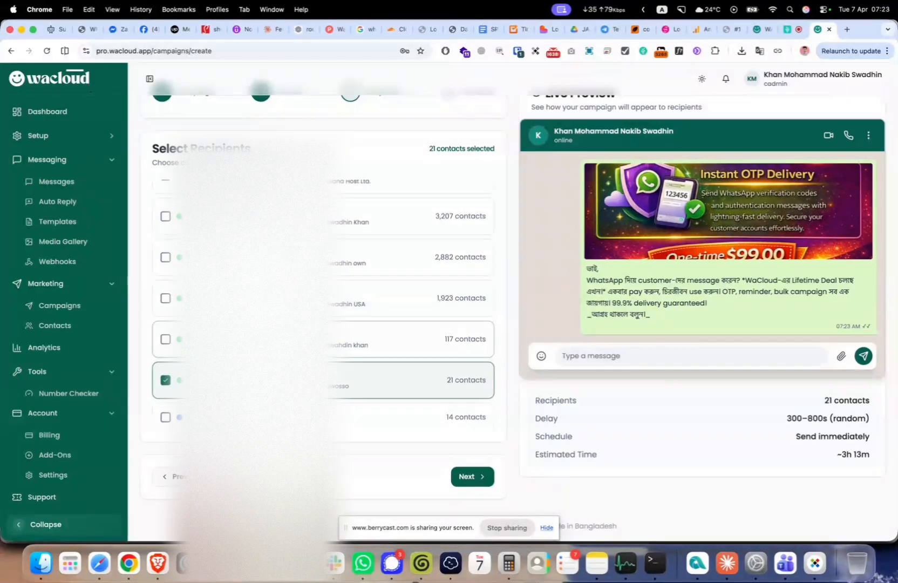
pyautogui.scroll(3, 445, 351)
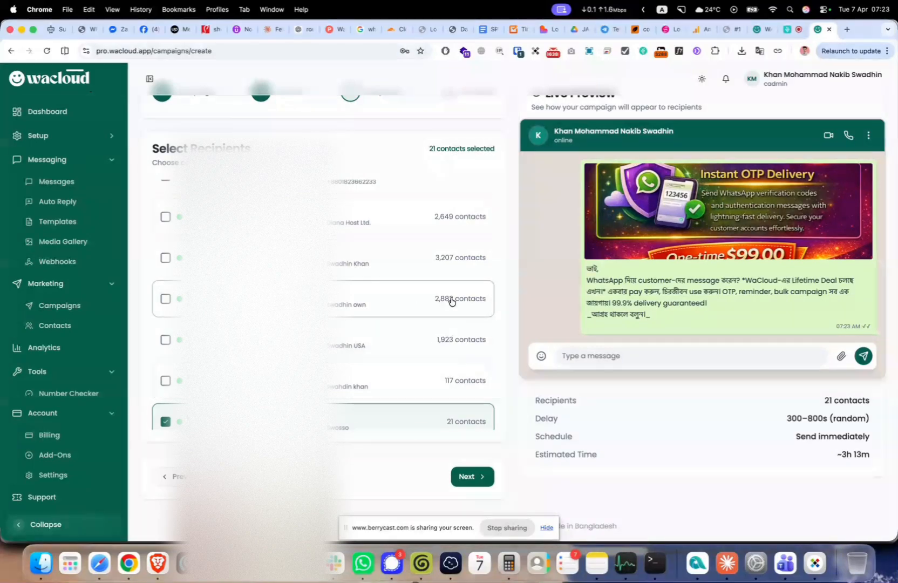
pyautogui.scroll(3, 365, 280)
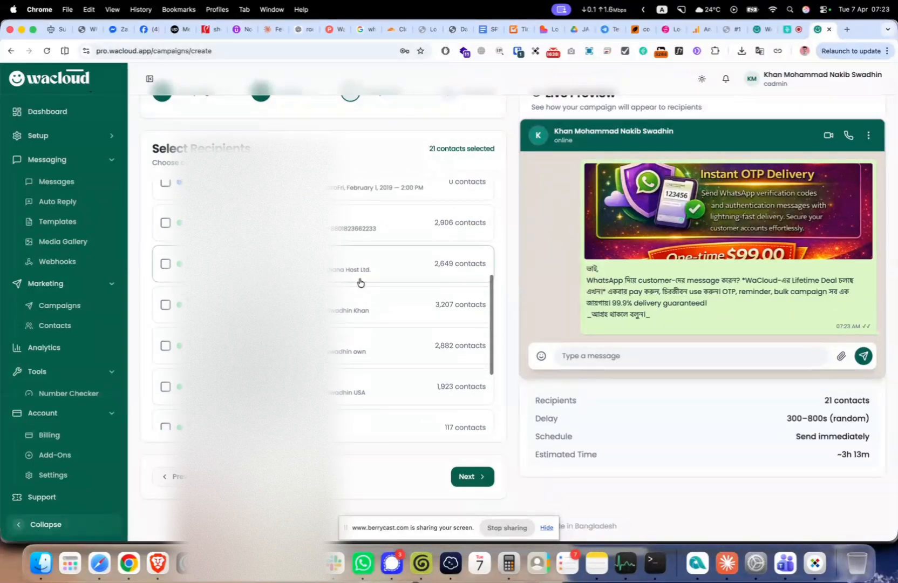
pyautogui.scroll(6, 385, 267)
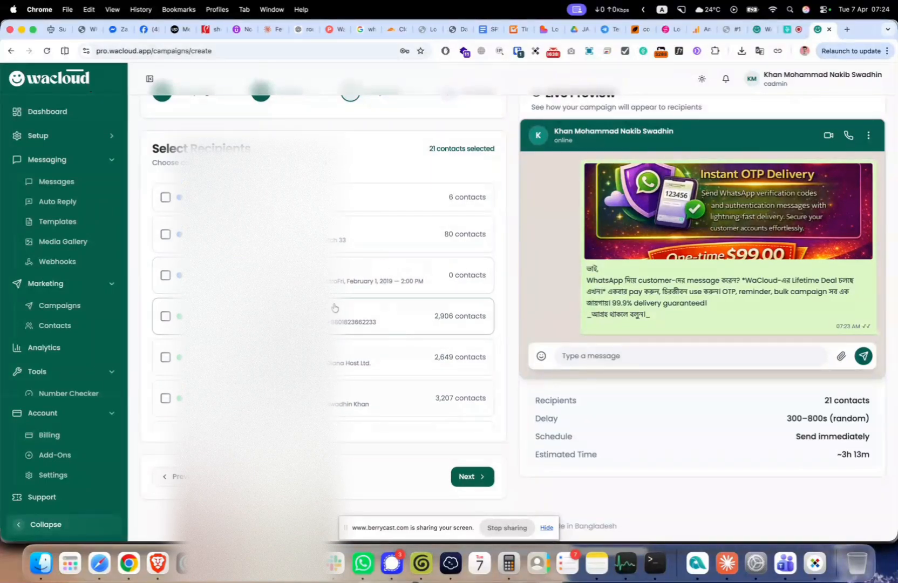
pyautogui.scroll(-1, 327, 347)
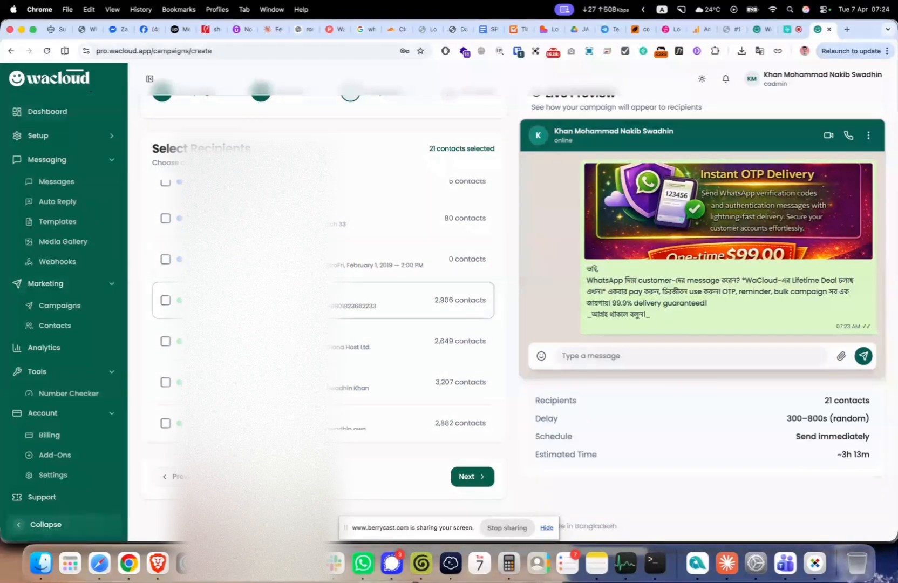
pyautogui.scroll(5, 326, 335)
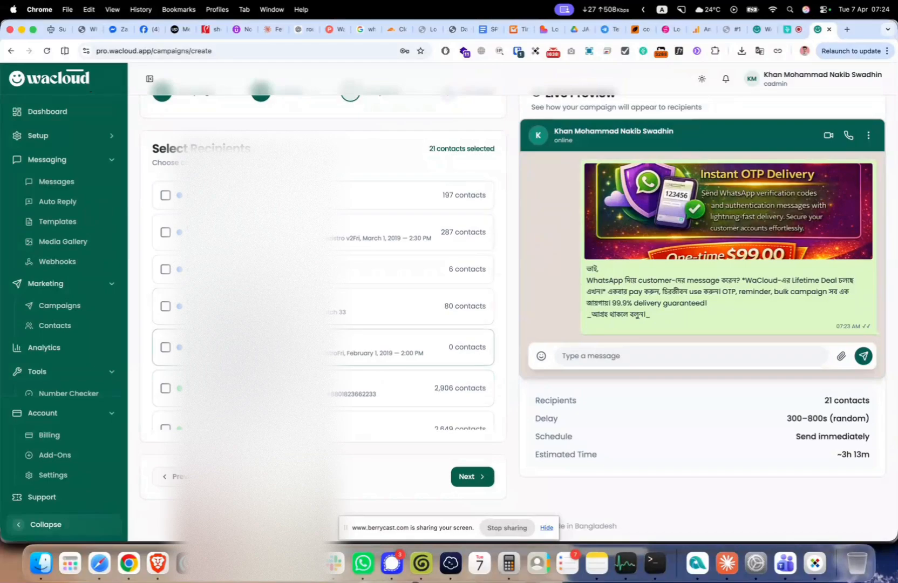
pyautogui.scroll(6, 333, 284)
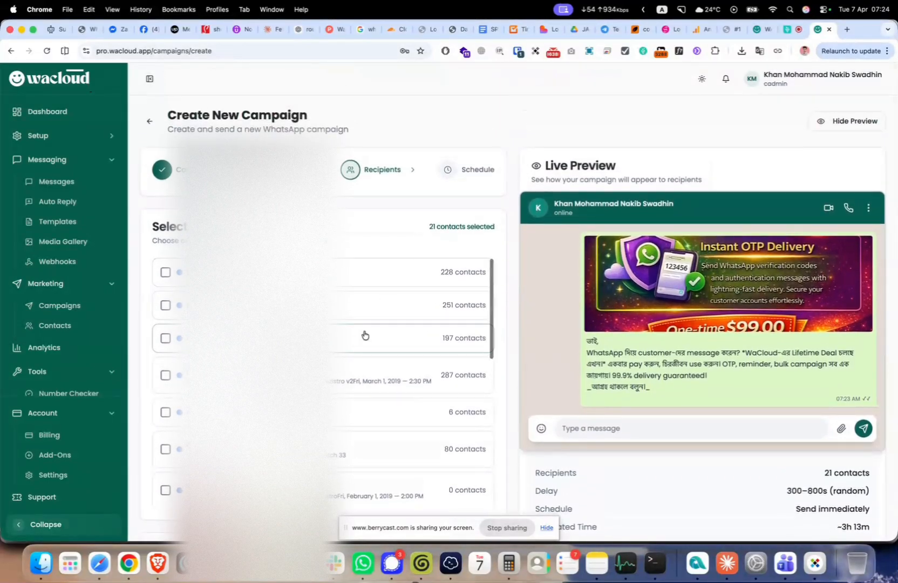
pyautogui.scroll(-10, 365, 336)
pyautogui.scroll(-8, 364, 334)
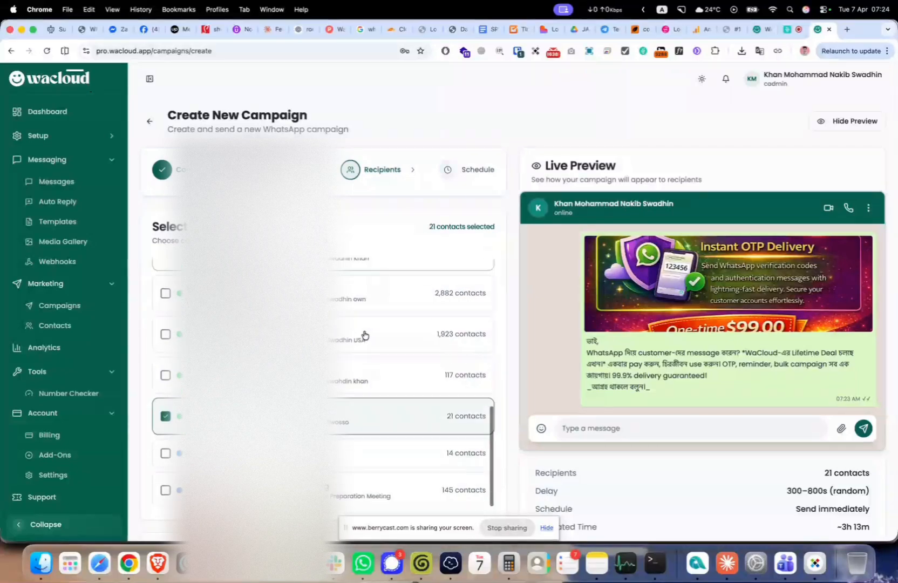
# Add the recipient group with 6 contacts to the selection and proceed to the schedule settings.
pyautogui.scroll(10, 364, 335)
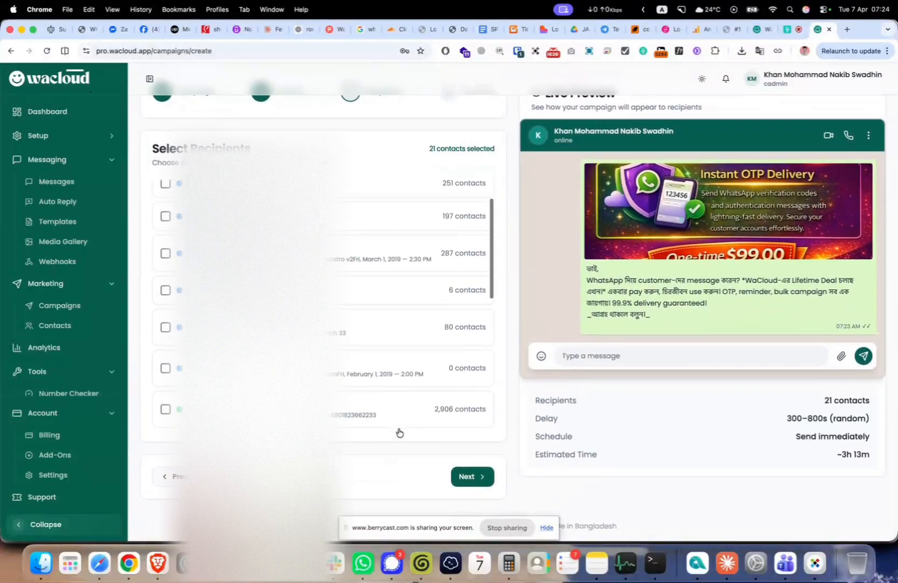
pyautogui.click(166, 334)
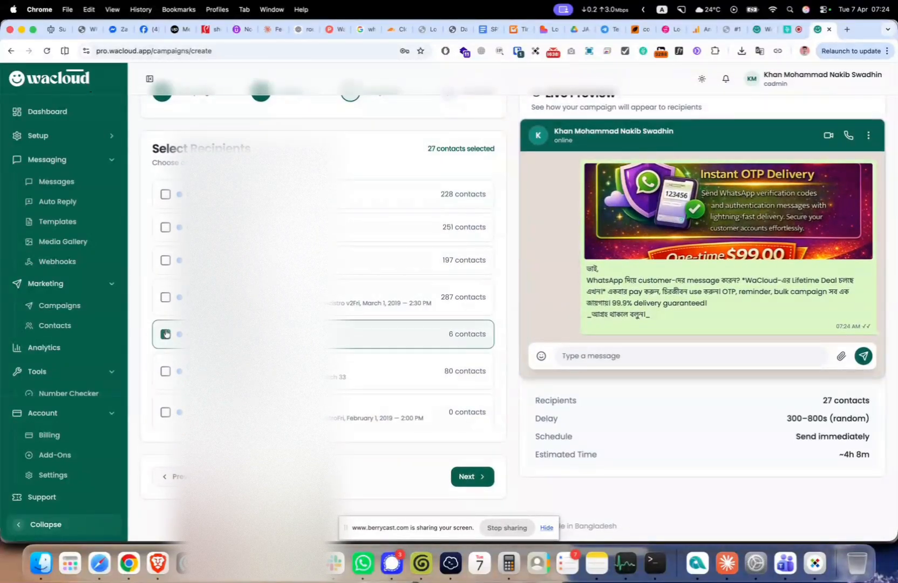
pyautogui.scroll(-2, 405, 411)
pyautogui.click(465, 474)
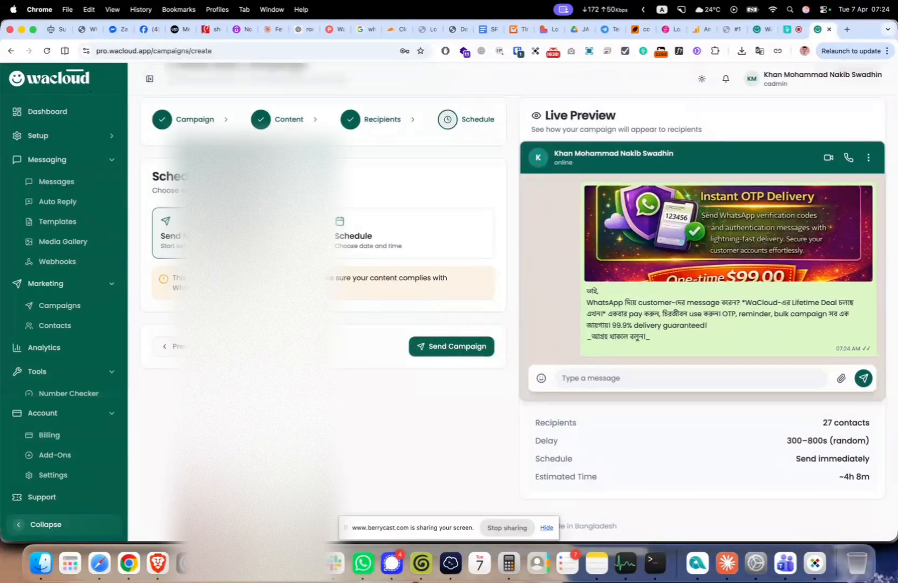
# Try the scheduled date and time option, and switch the campaign back to immediate sending.
pyautogui.click(358, 249)
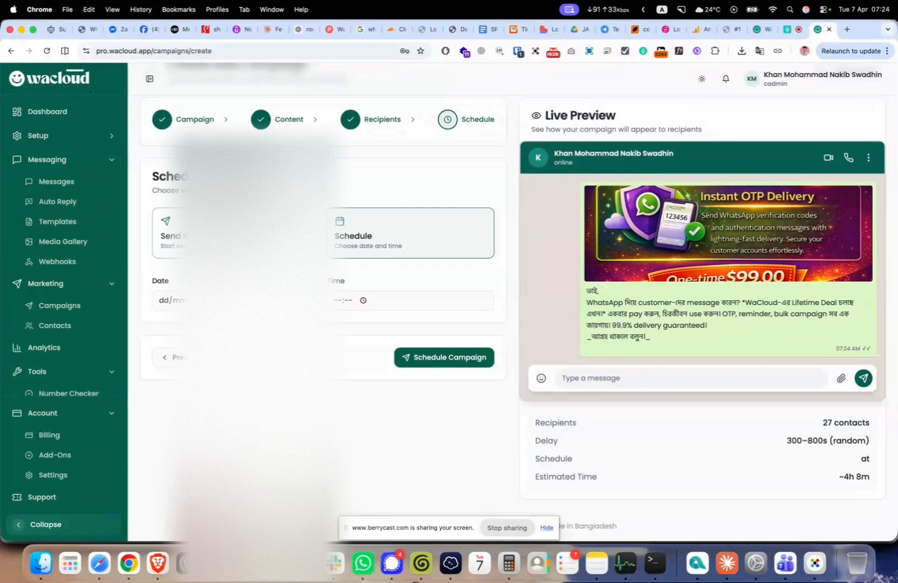
pyautogui.click(270, 237)
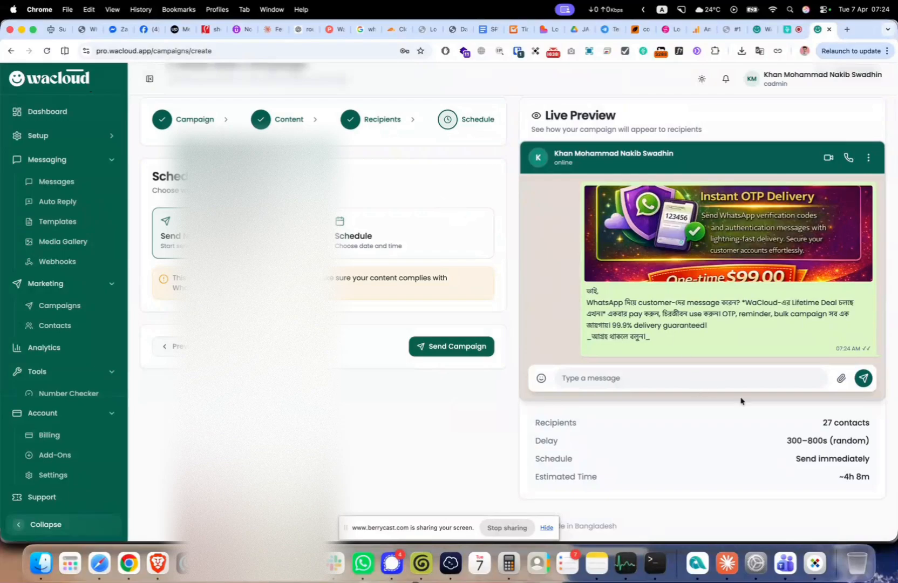
pyautogui.doubleClick(829, 422)
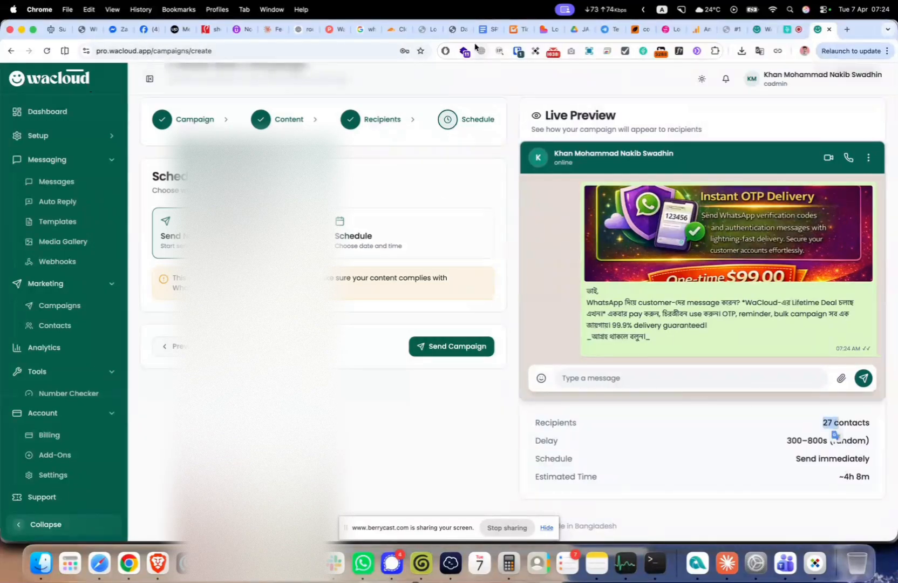
# Return to the recipient selection and deselect the group with 21 contacts.
pyautogui.click(184, 342)
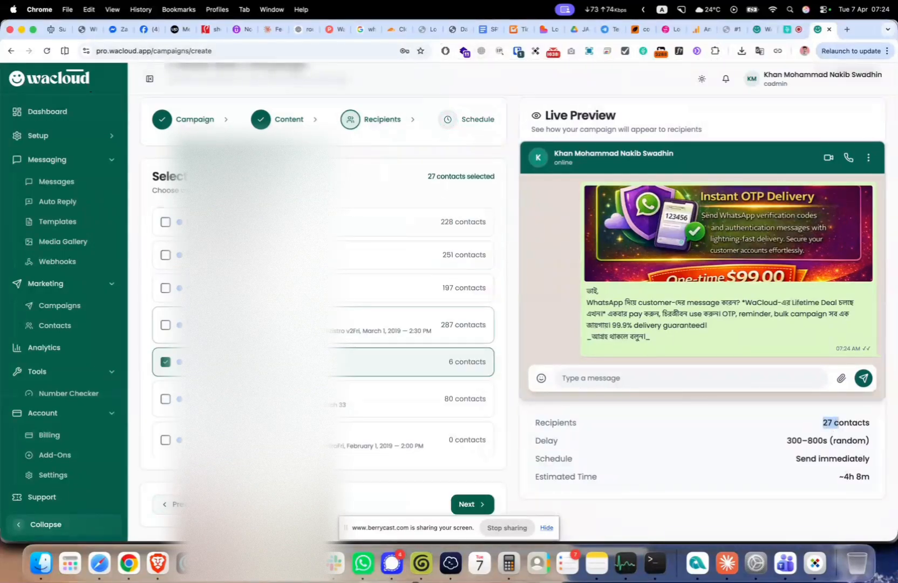
pyautogui.scroll(-7, 186, 340)
pyautogui.scroll(1, 187, 341)
pyautogui.click(186, 360)
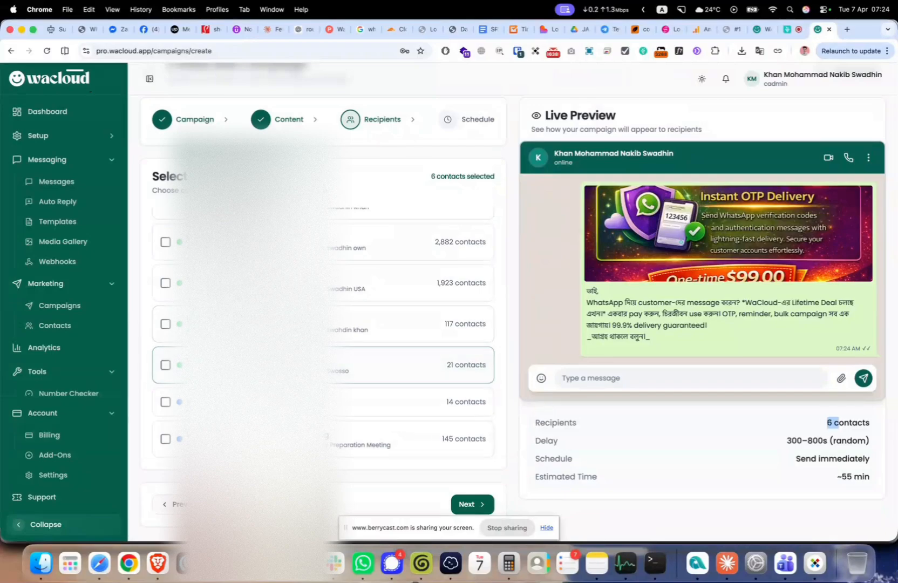
pyautogui.scroll(5, 367, 332)
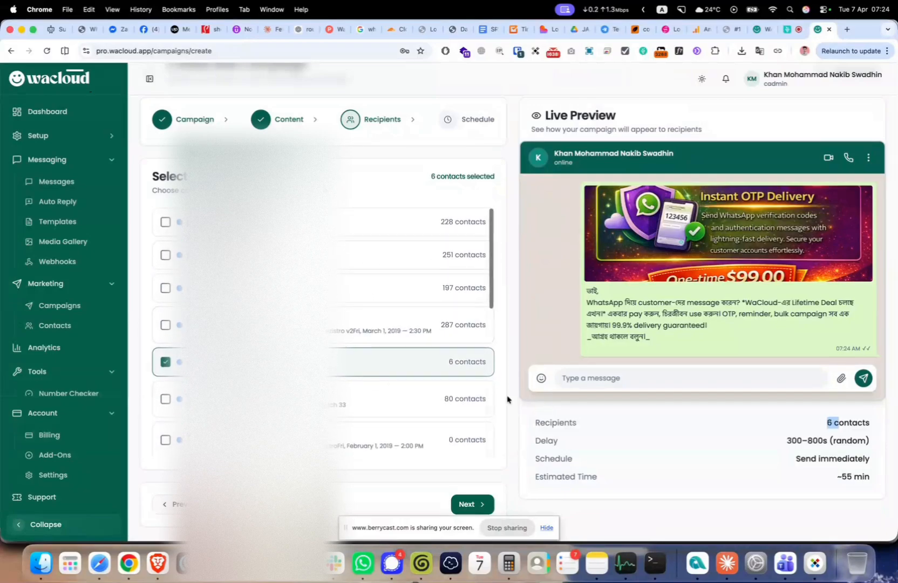
# Check the campaign summary's estimated time and review the recipient groups.
pyautogui.tripleClick(843, 477)
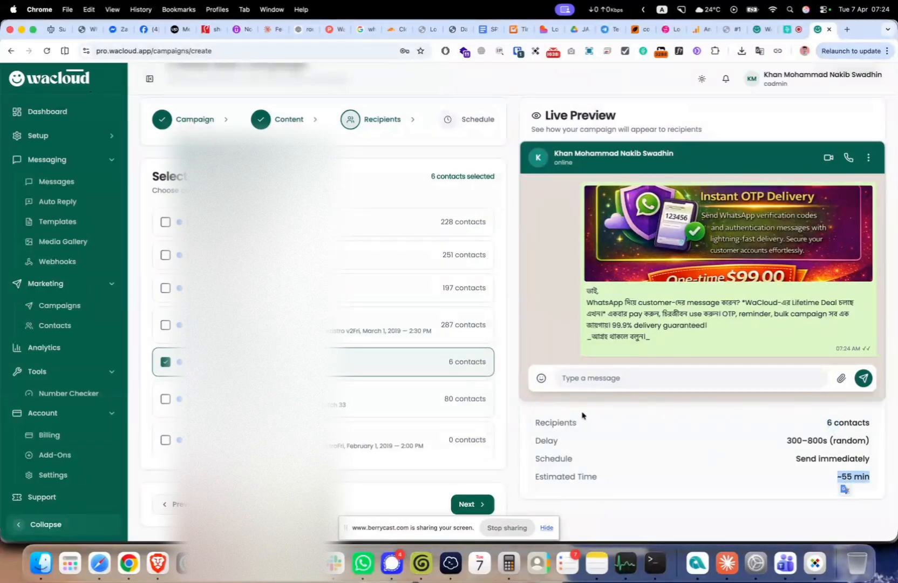
pyautogui.click(766, 484)
pyautogui.scroll(-1, 766, 485)
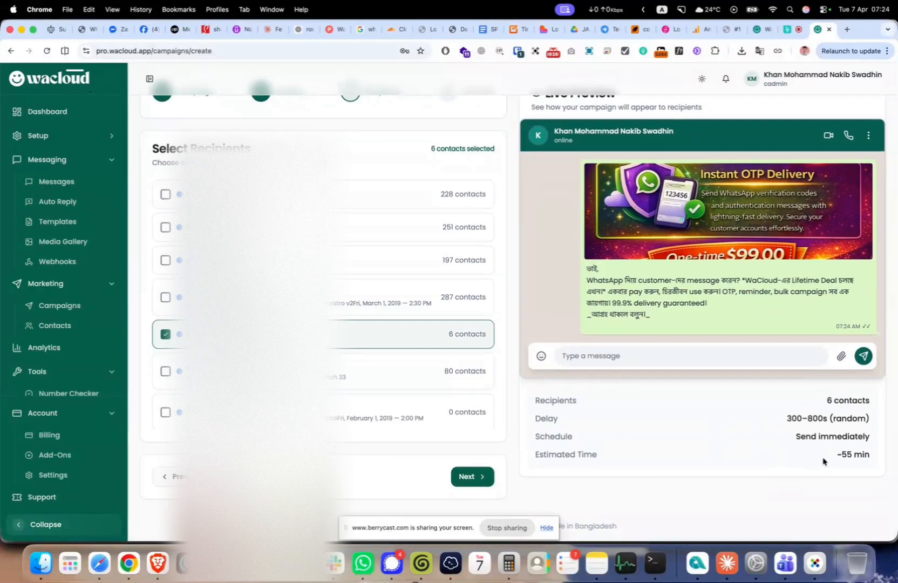
pyautogui.moveTo(822, 461); pyautogui.dragTo(874, 454)
pyautogui.click(596, 408)
pyautogui.scroll(-3, 446, 370)
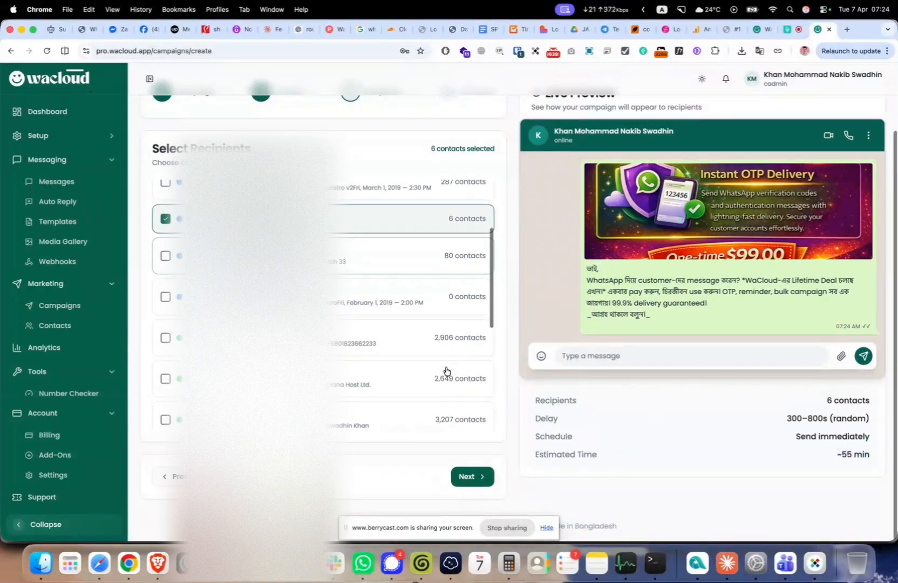
pyautogui.scroll(3, 445, 371)
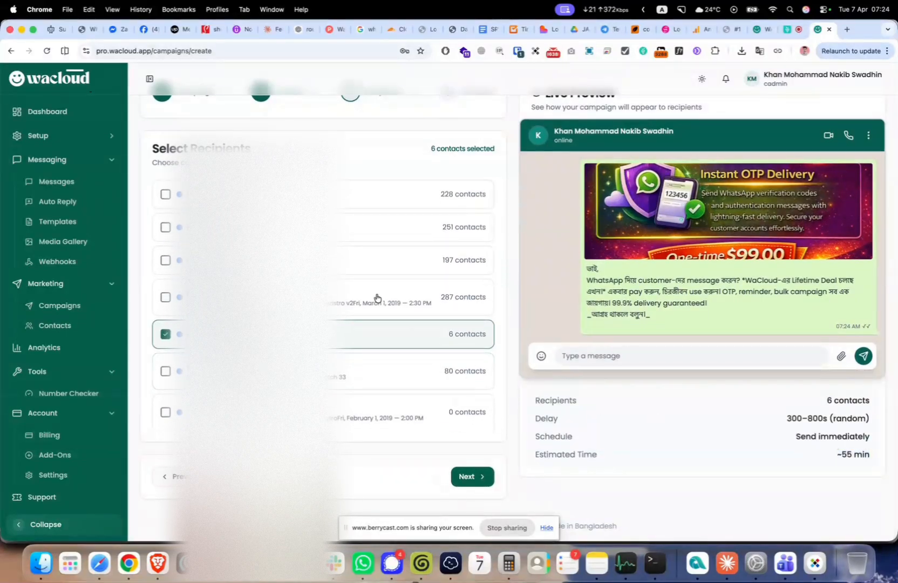
pyautogui.scroll(3, 377, 297)
pyautogui.scroll(-5, 345, 421)
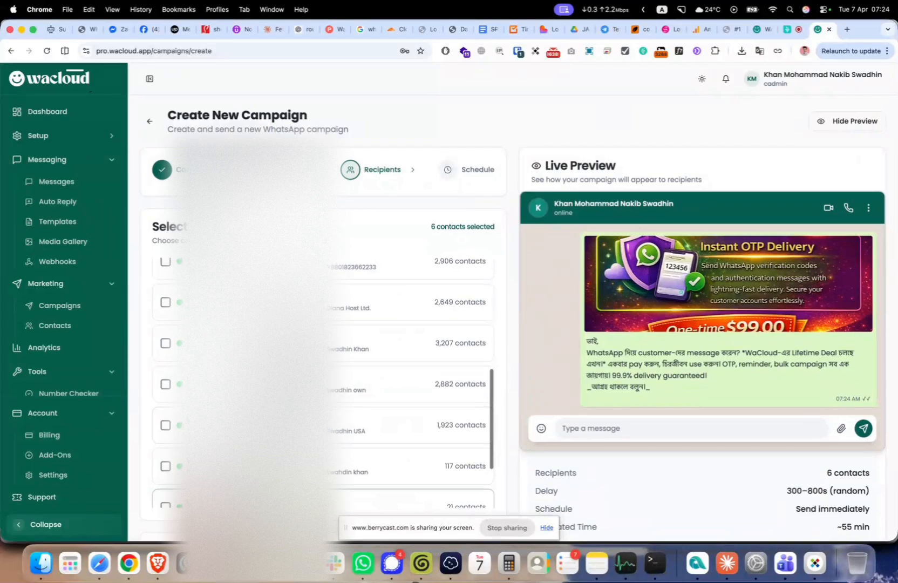
# Go back to the campaign settings and set the random delay between messages to 20 to 50 seconds.
pyautogui.scroll(-5, 324, 378)
pyautogui.click(180, 476)
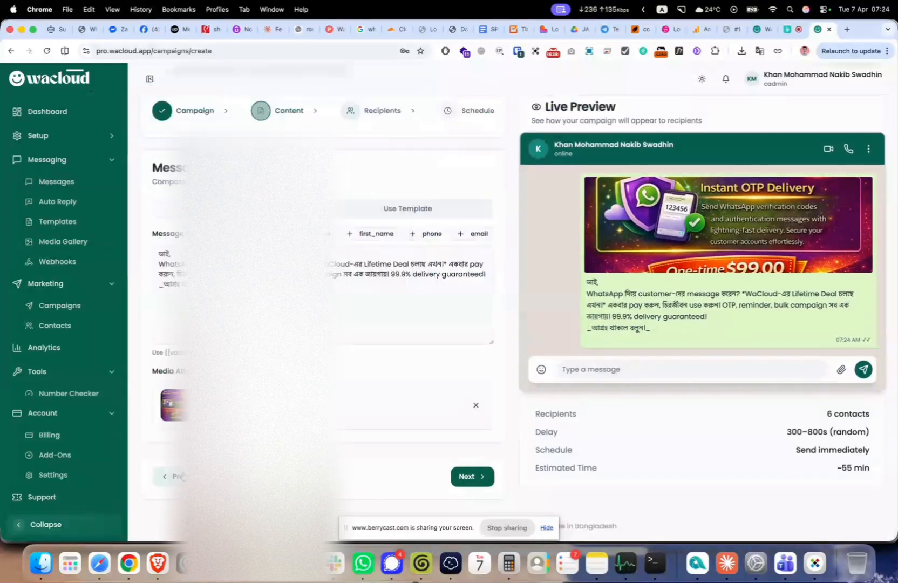
pyautogui.click(180, 477)
pyautogui.doubleClick(172, 381)
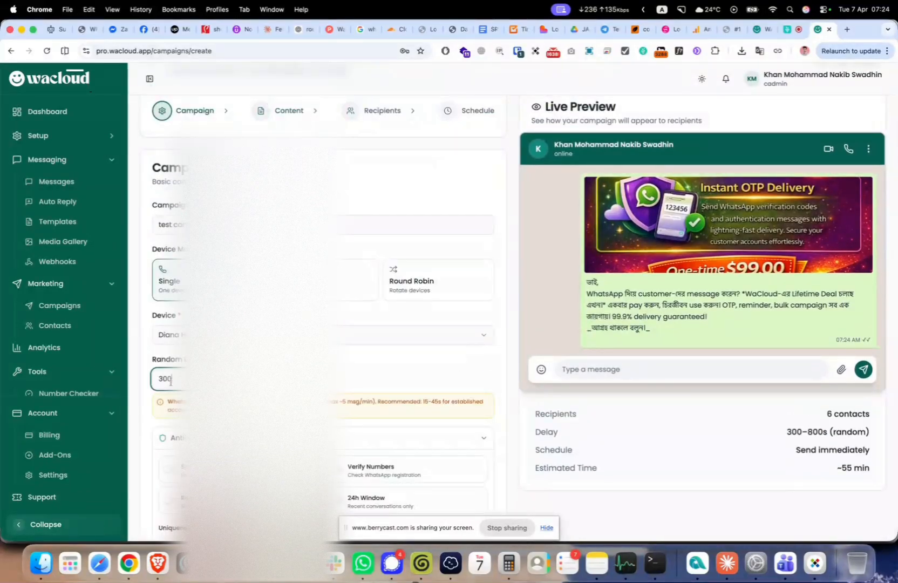
pyautogui.write('20')
pyautogui.press('Tab')
pyautogui.write('50')
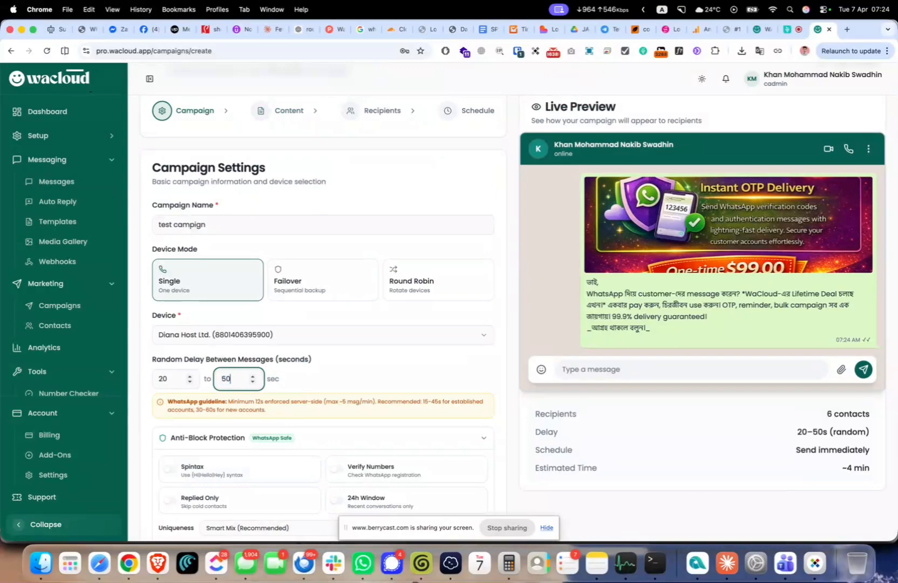
pyautogui.click(316, 364)
# Send the campaign immediately to the 6-contact group and refresh the campaigns list.
pyautogui.scroll(-3, 732, 438)
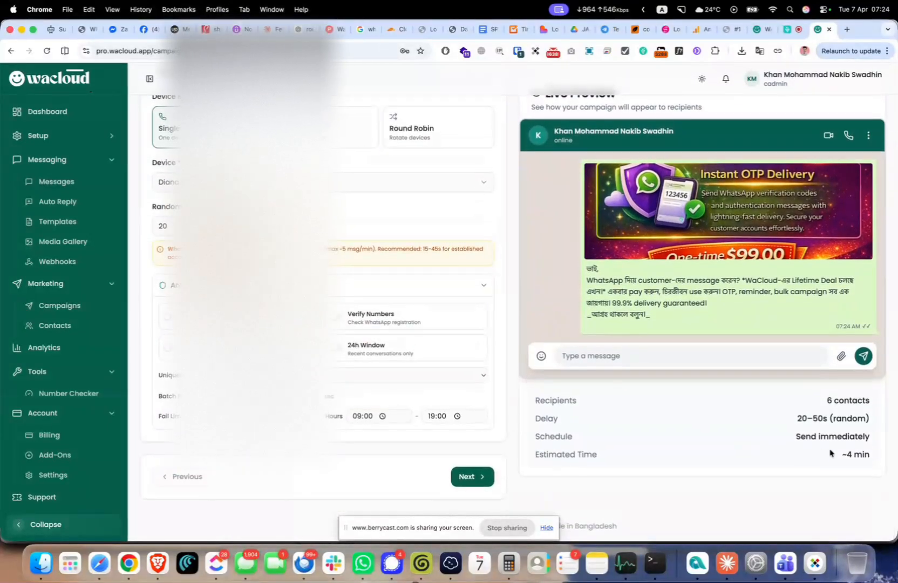
pyautogui.click(466, 476)
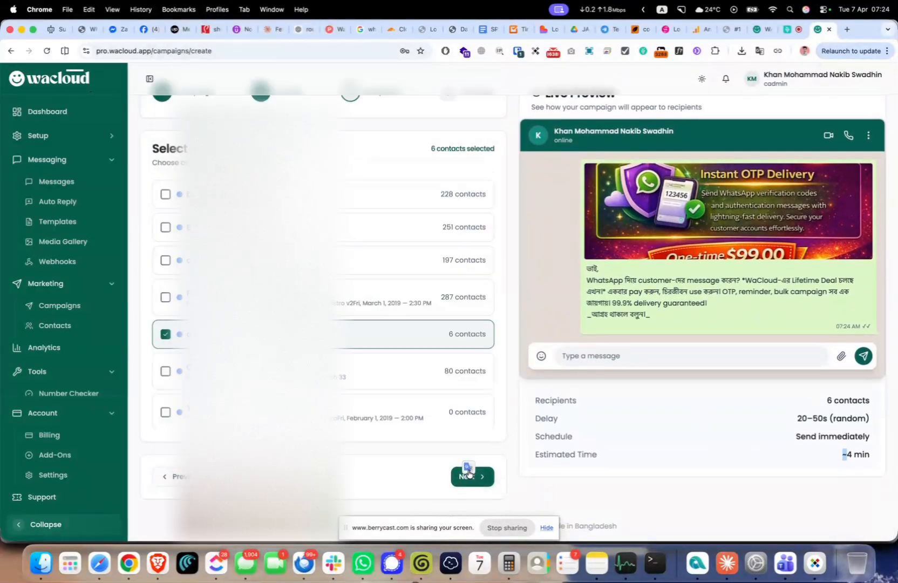
pyautogui.click(482, 353)
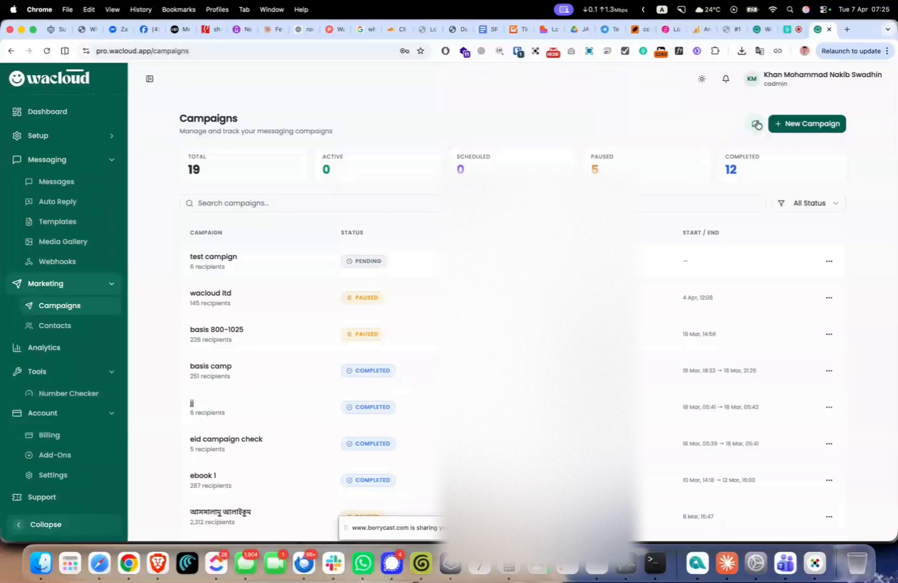
pyautogui.click(757, 124)
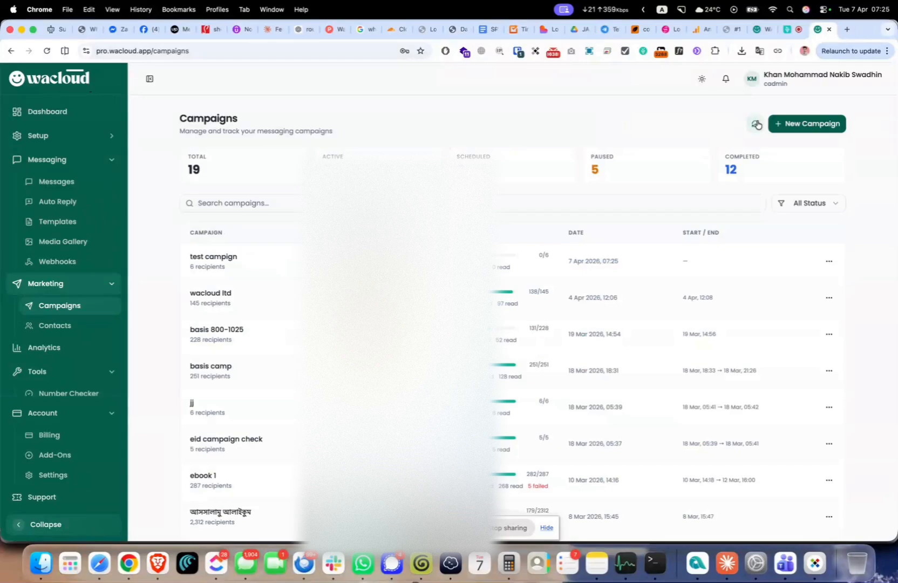
# Go to the contacts list, view the custom fields in the new contact form, and close the form without creating a contact.
pyautogui.click(75, 328)
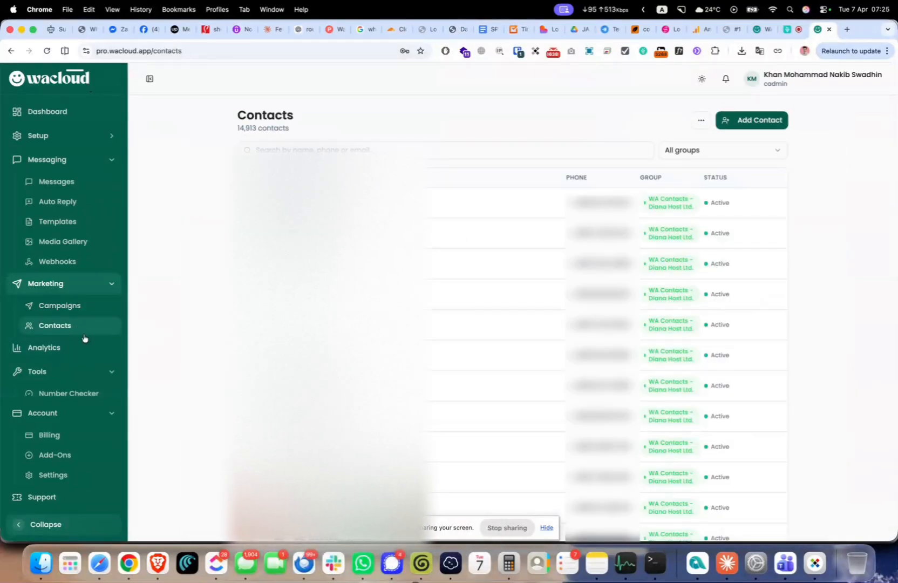
pyautogui.click(748, 121)
pyautogui.click(551, 171)
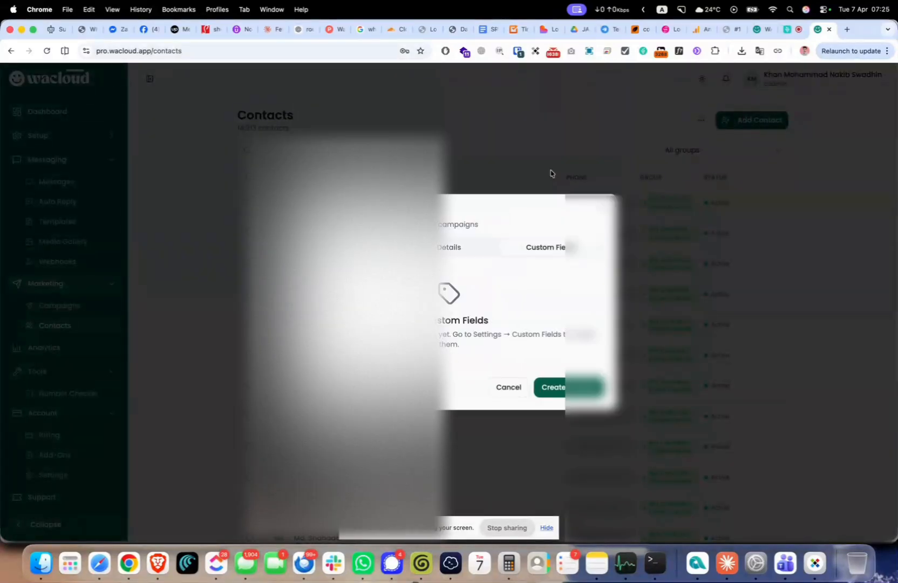
pyautogui.click(510, 424)
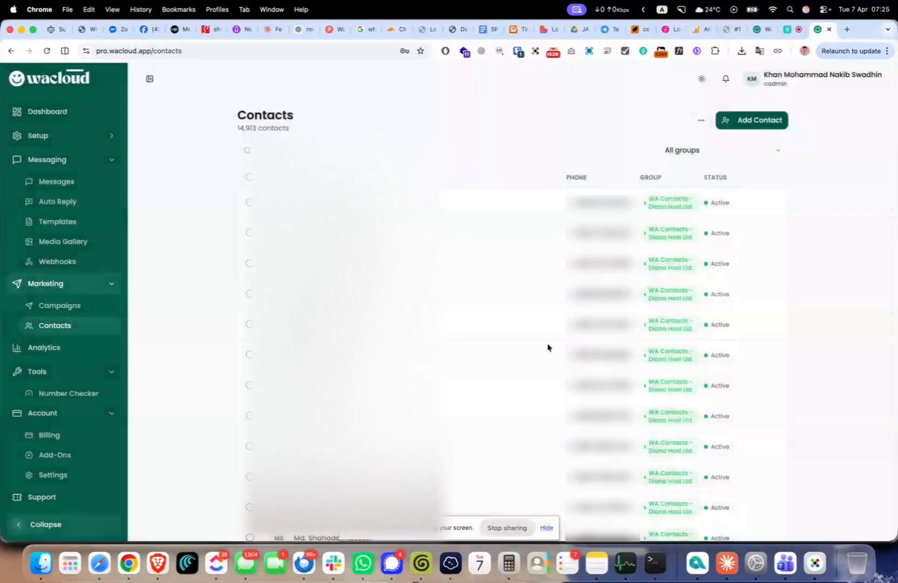
# View the CSV contact import options and close them without importing anything.
pyautogui.click(703, 118)
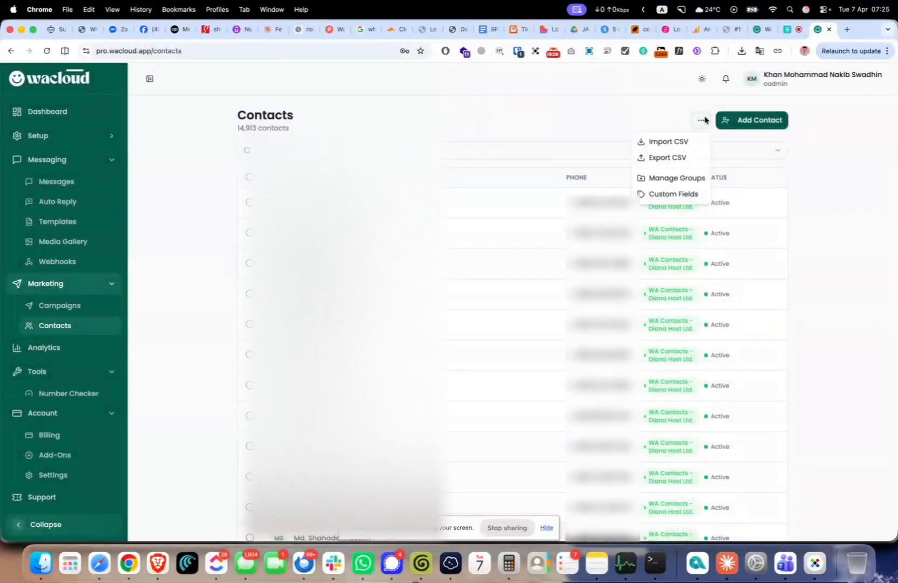
pyautogui.click(667, 142)
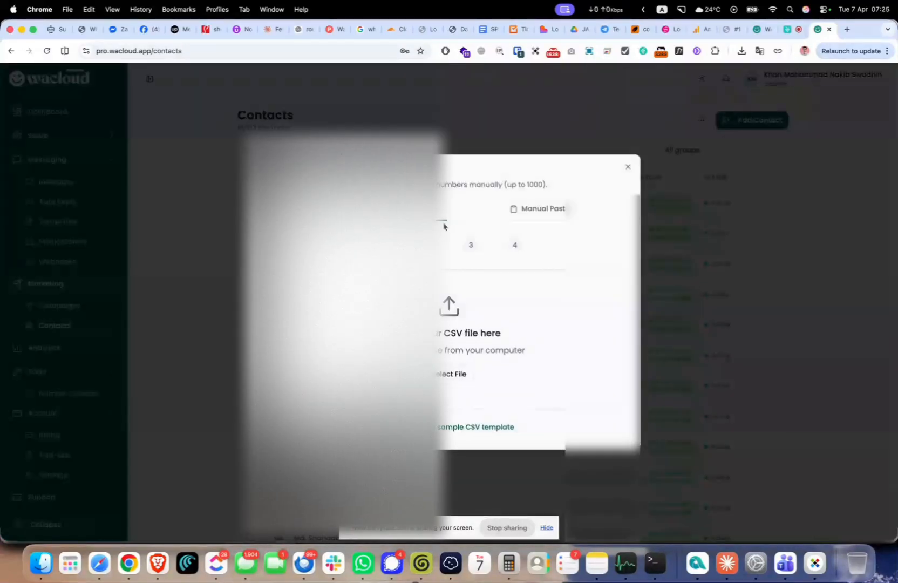
pyautogui.click(628, 167)
# Create a contact group named "afdadf" with the description "asdfa" and close the group management.
pyautogui.click(702, 119)
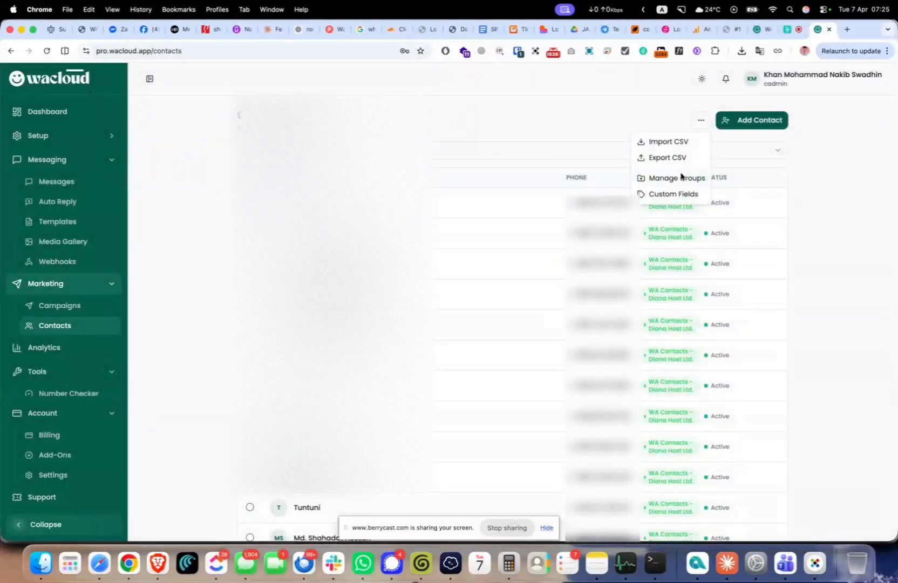
pyautogui.click(678, 178)
pyautogui.click(461, 141)
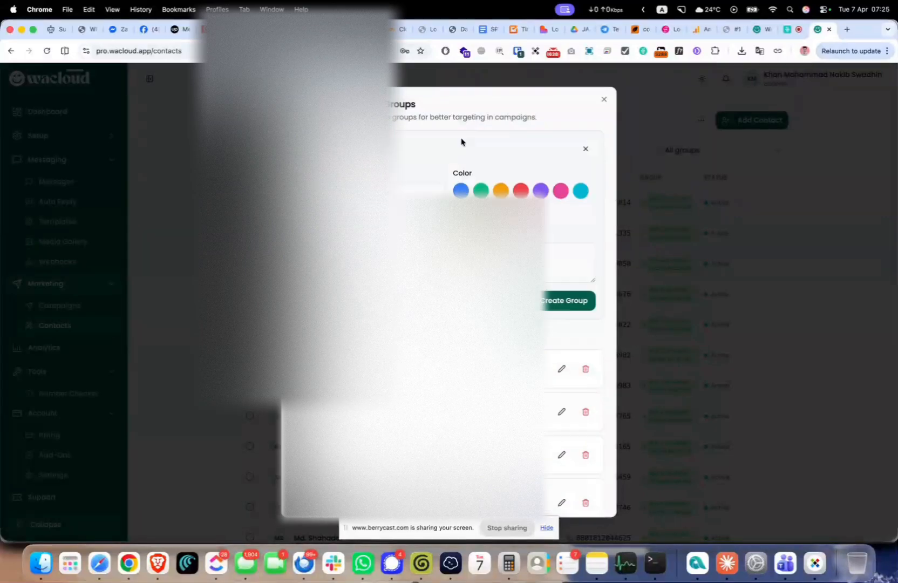
pyautogui.click(362, 189)
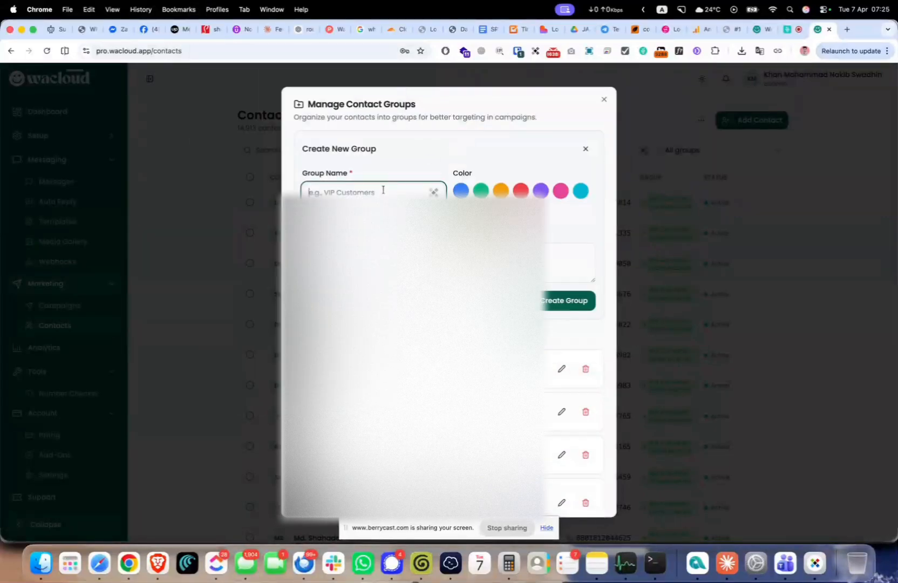
pyautogui.write('afdadf')
pyautogui.click(389, 261)
pyautogui.write('asdfa')
pyautogui.scroll(-2, 561, 237)
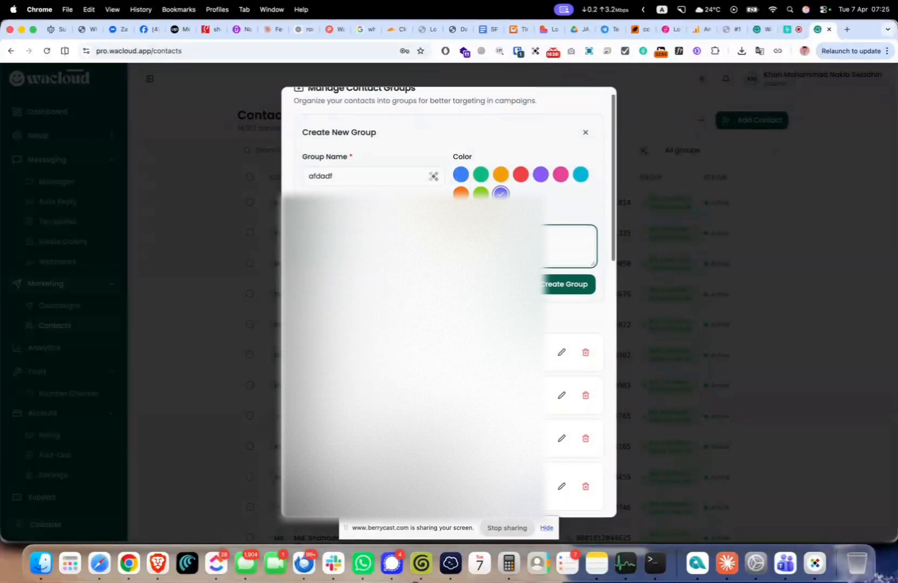
pyautogui.click(563, 234)
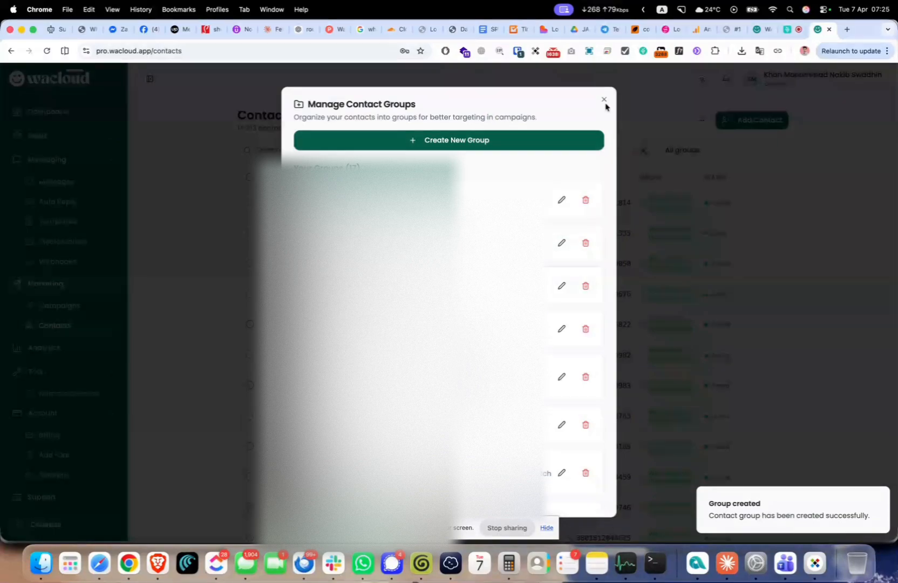
pyautogui.click(605, 100)
# Start a contact import by manual paste and enter two sample phone numbers on separate lines.
pyautogui.click(701, 121)
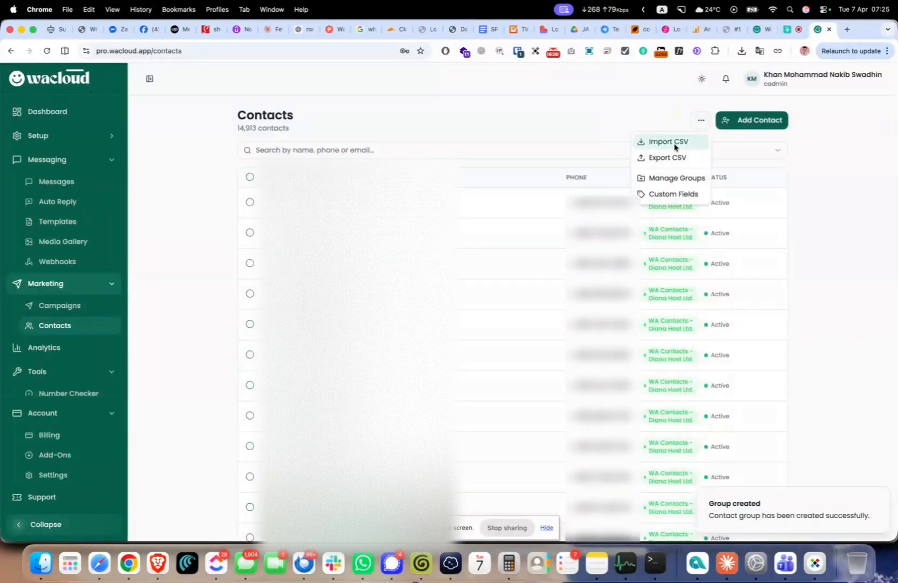
pyautogui.click(674, 146)
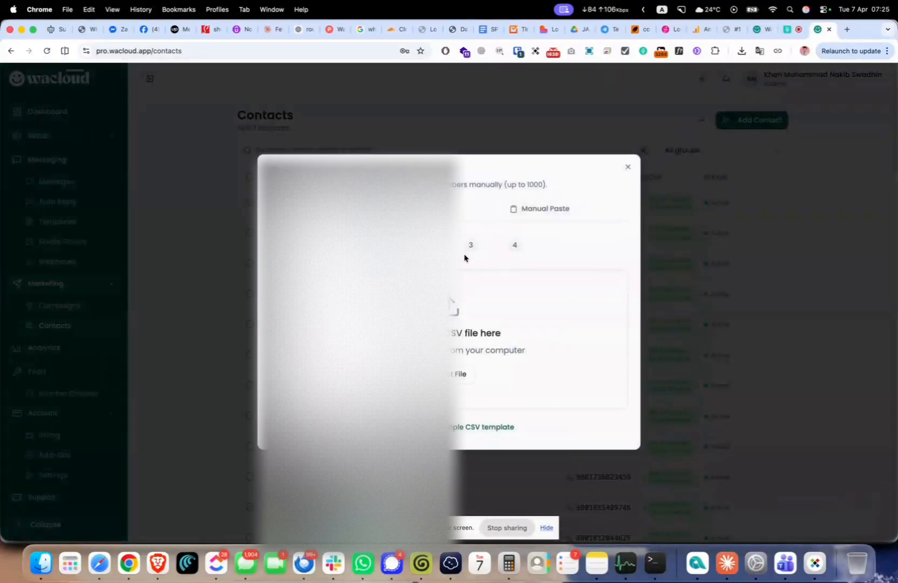
pyautogui.click(541, 208)
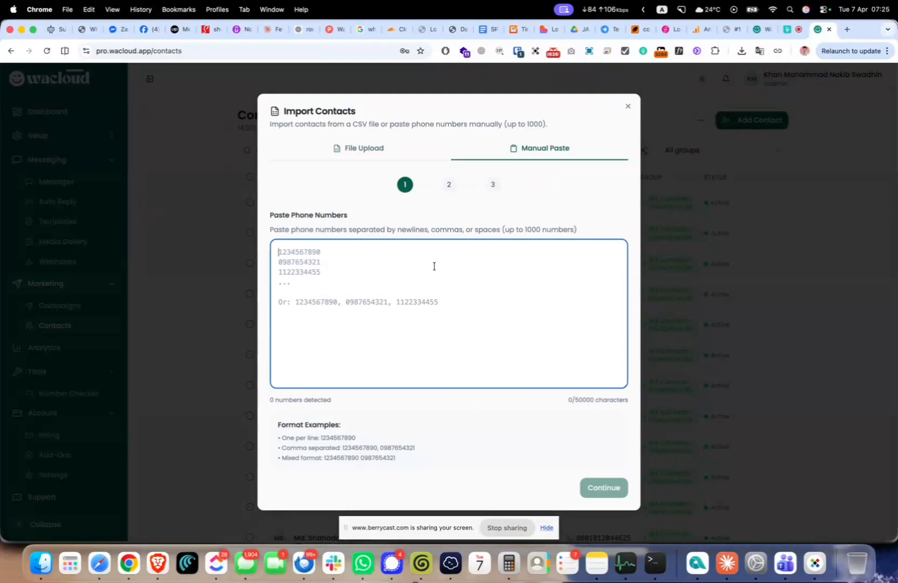
pyautogui.write('88012')
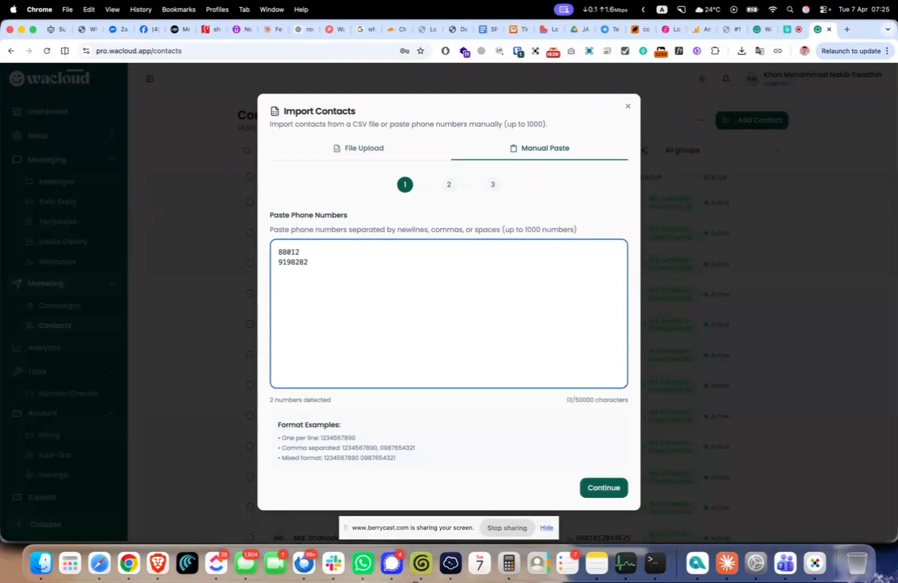
# Review the phone number format examples and the file upload option, and close the import without continuing.
pyautogui.moveTo(413, 450); pyautogui.dragTo(295, 450)
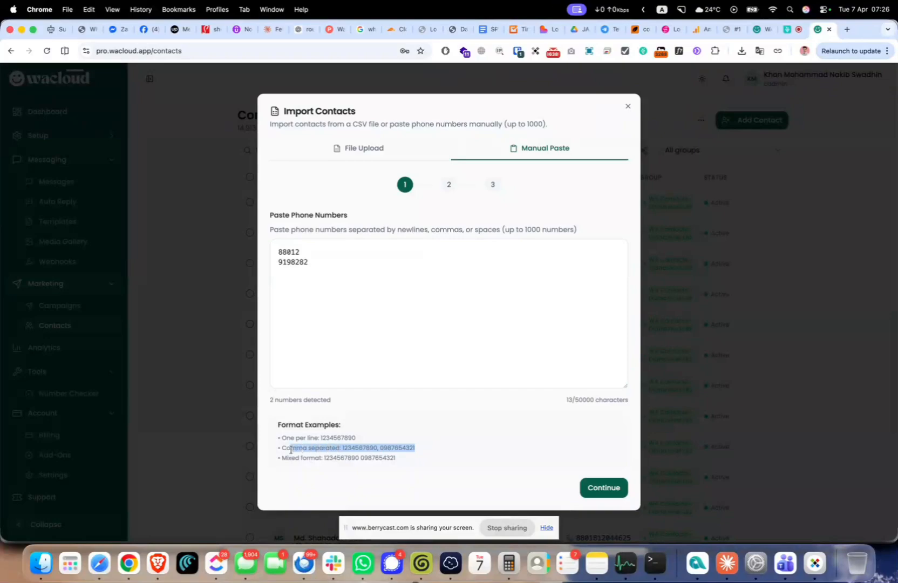
pyautogui.click(369, 456)
pyautogui.moveTo(423, 460); pyautogui.dragTo(273, 427)
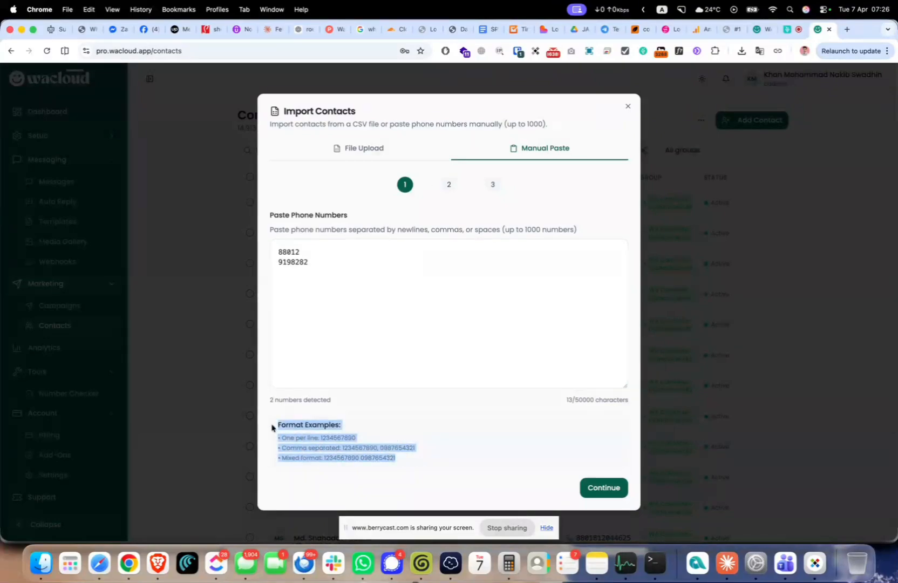
pyautogui.click(389, 285)
pyautogui.click(359, 148)
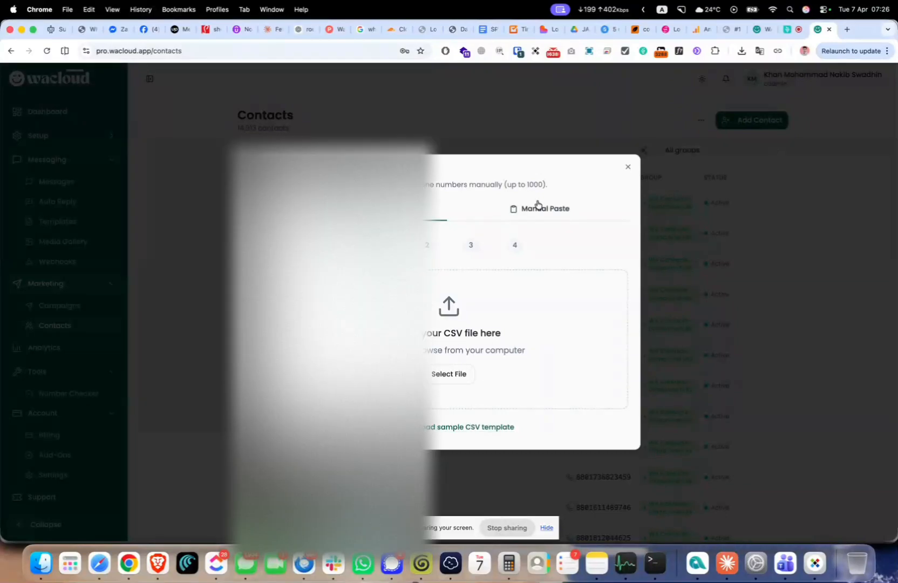
pyautogui.click(537, 207)
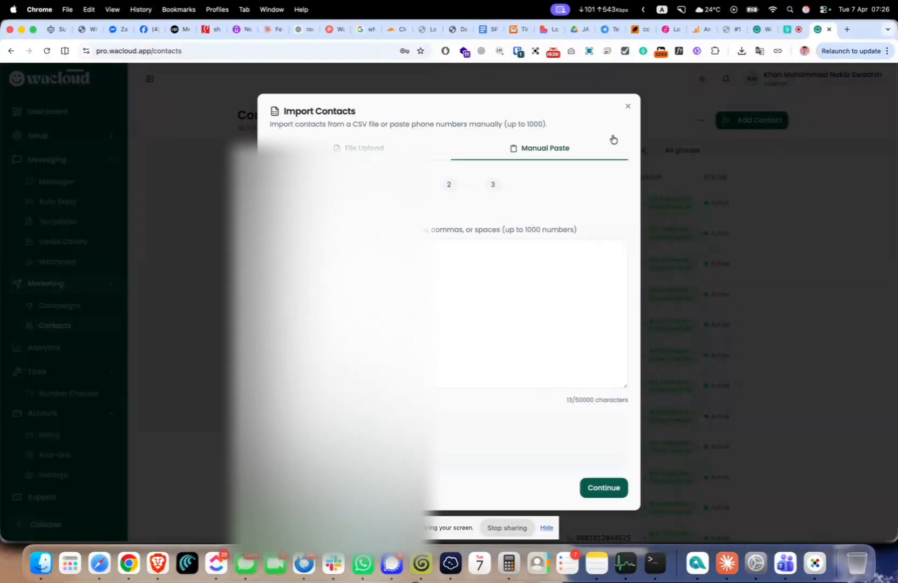
pyautogui.click(629, 107)
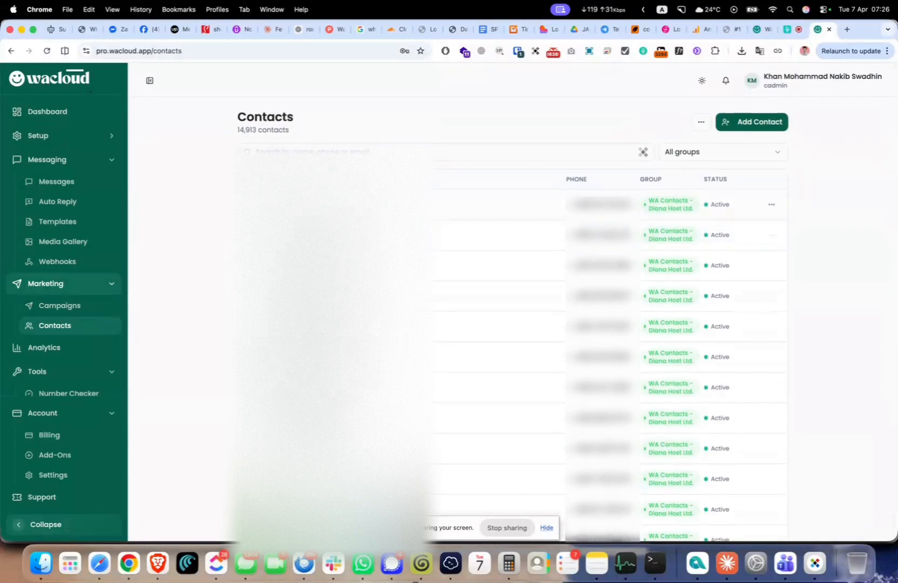
# Check the sending progress and recipients of the "test campign" campaign and return to the campaigns list.
pyautogui.click(60, 305)
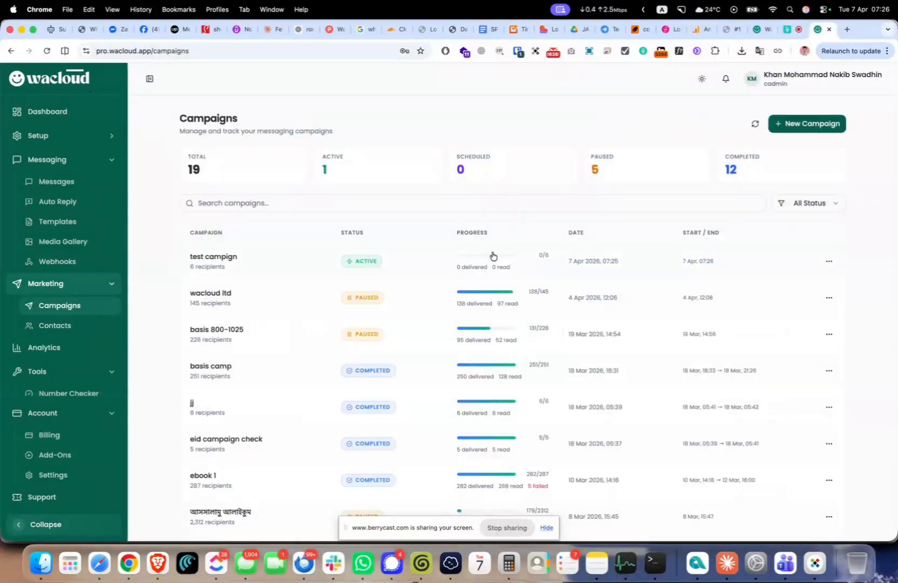
pyautogui.click(528, 261)
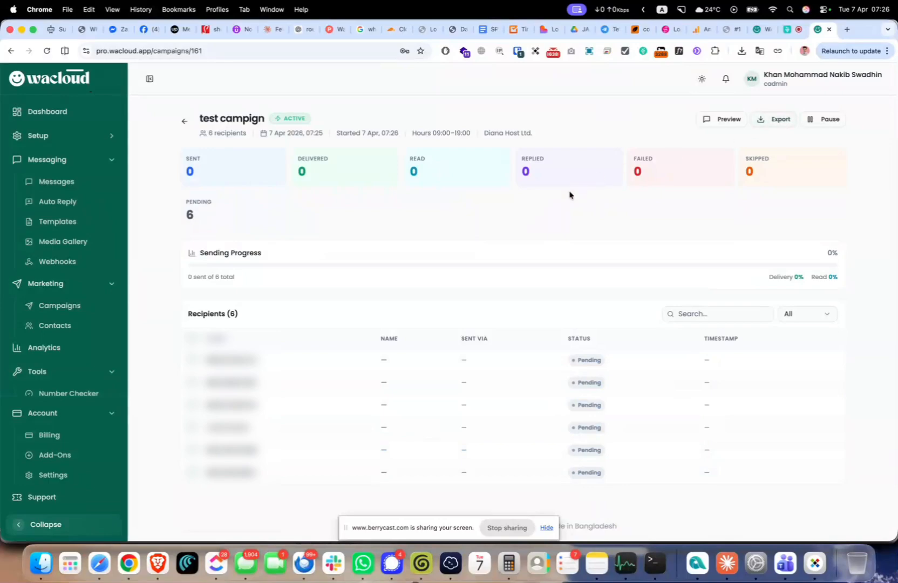
pyautogui.hscroll(-5, 571, 195)
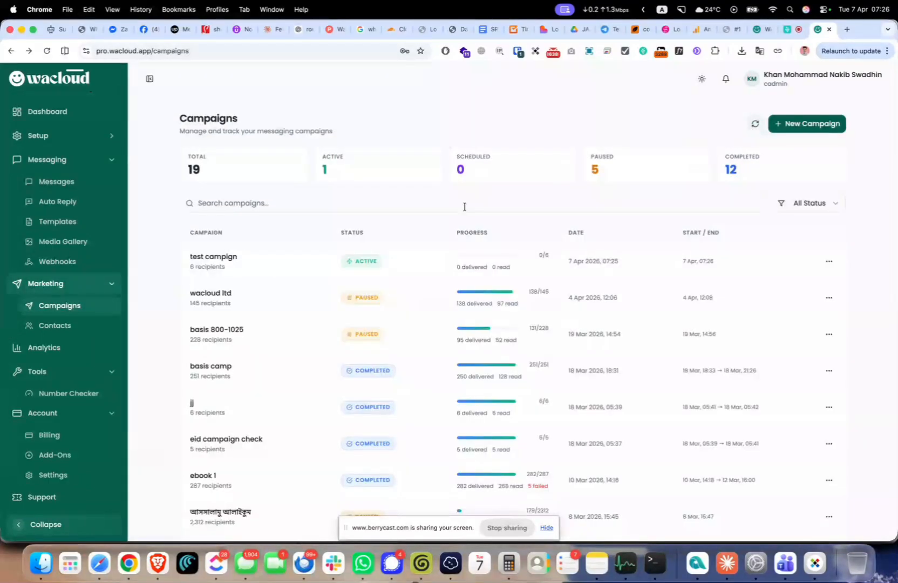
# Compare the messaging analytics for the last 24 hours, 7, 30 and 90 days, and return to the 7-day period.
pyautogui.click(75, 346)
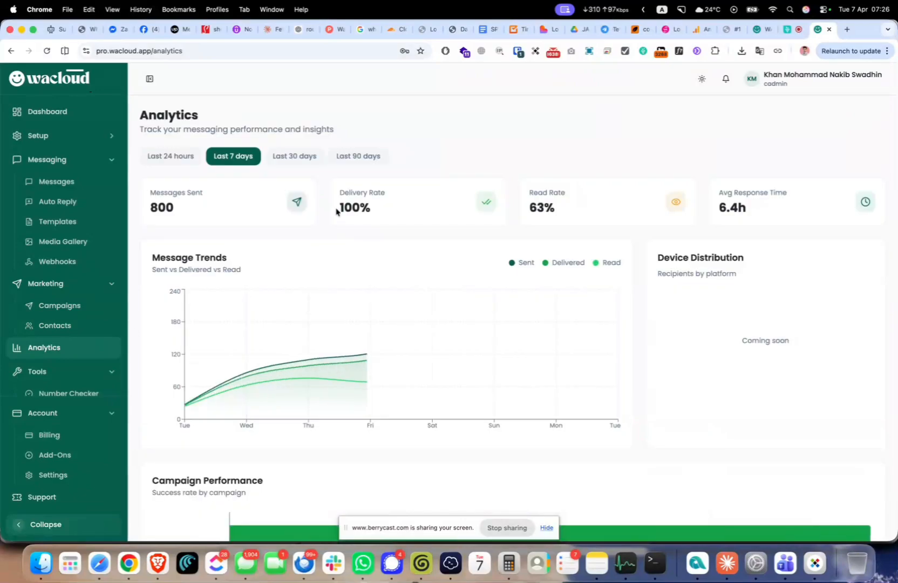
pyautogui.click(185, 162)
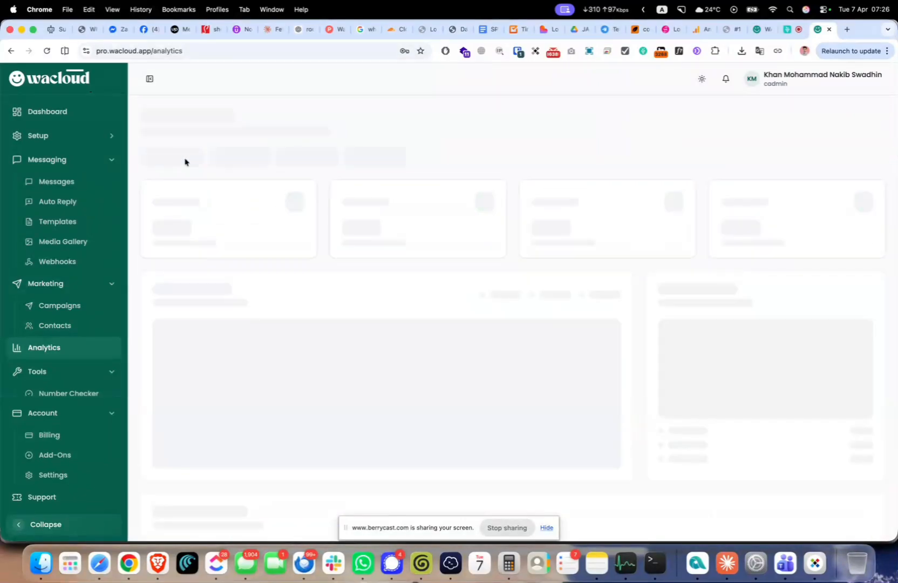
pyautogui.click(233, 155)
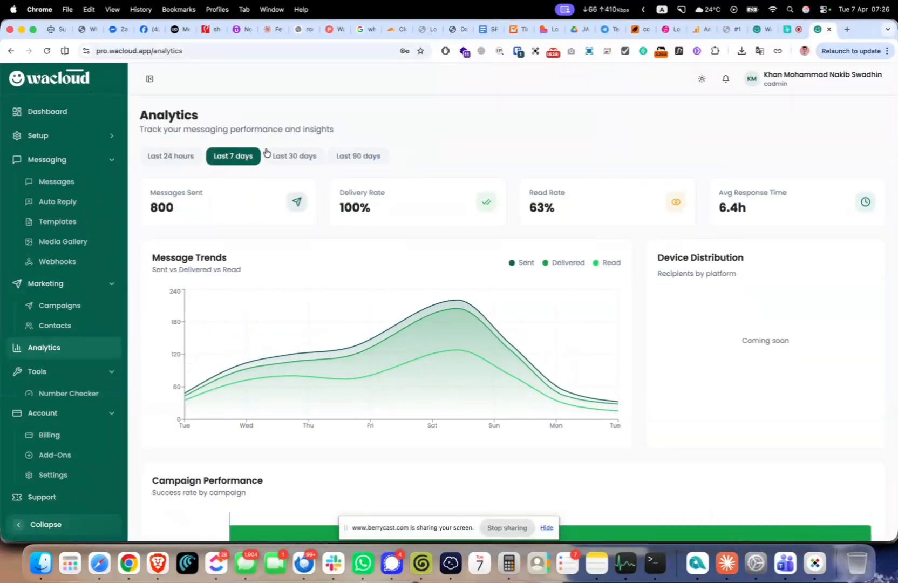
pyautogui.click(289, 158)
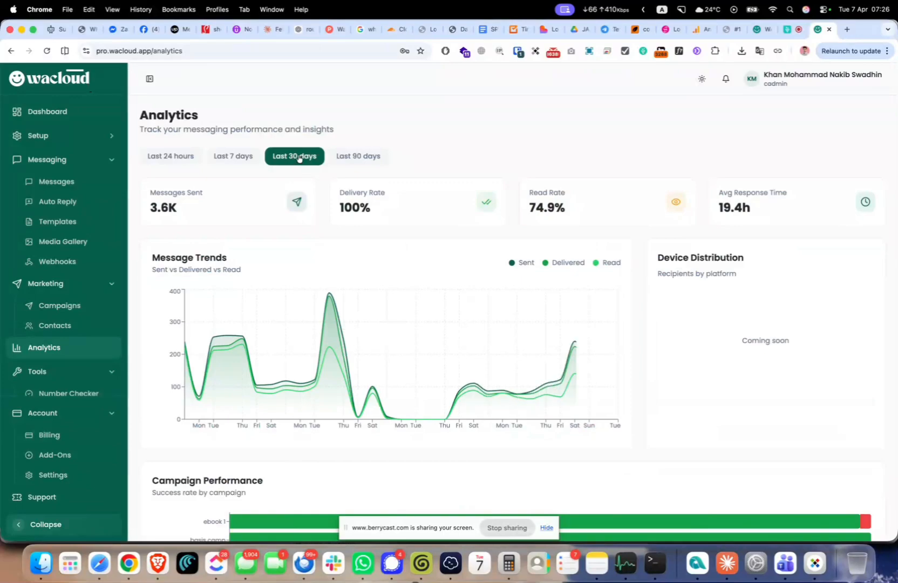
pyautogui.click(353, 156)
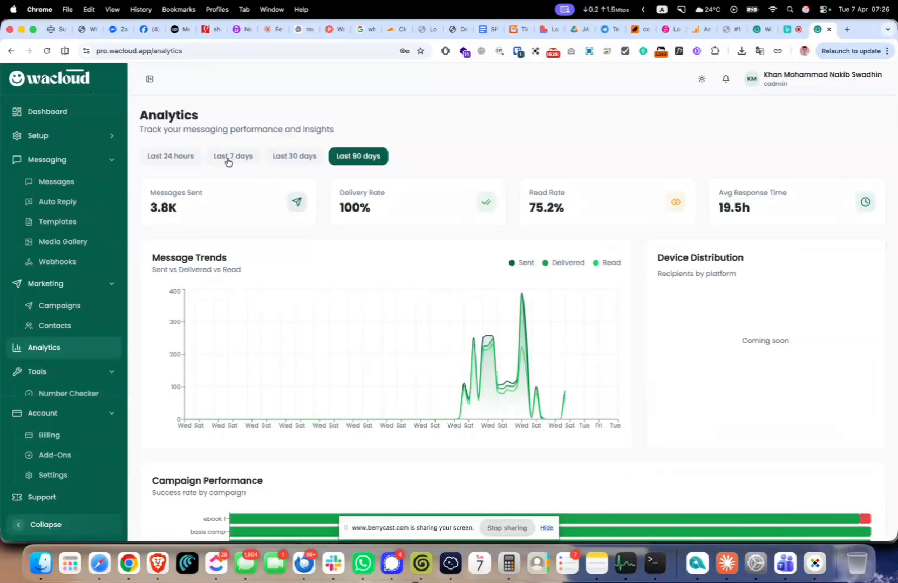
pyautogui.click(216, 157)
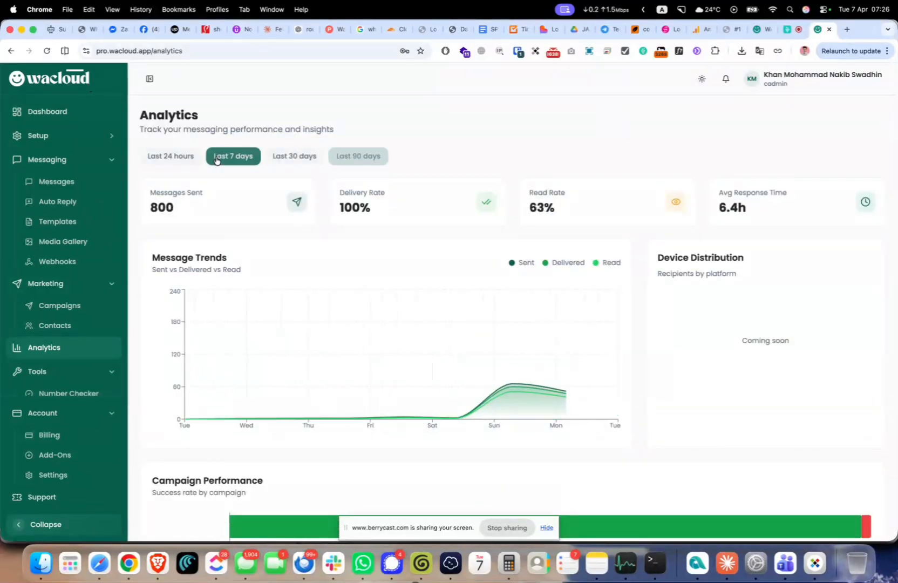
# Review the campaign performance and average response time in the 7-day analytics.
pyautogui.scroll(-4, 255, 193)
pyautogui.scroll(4, 254, 191)
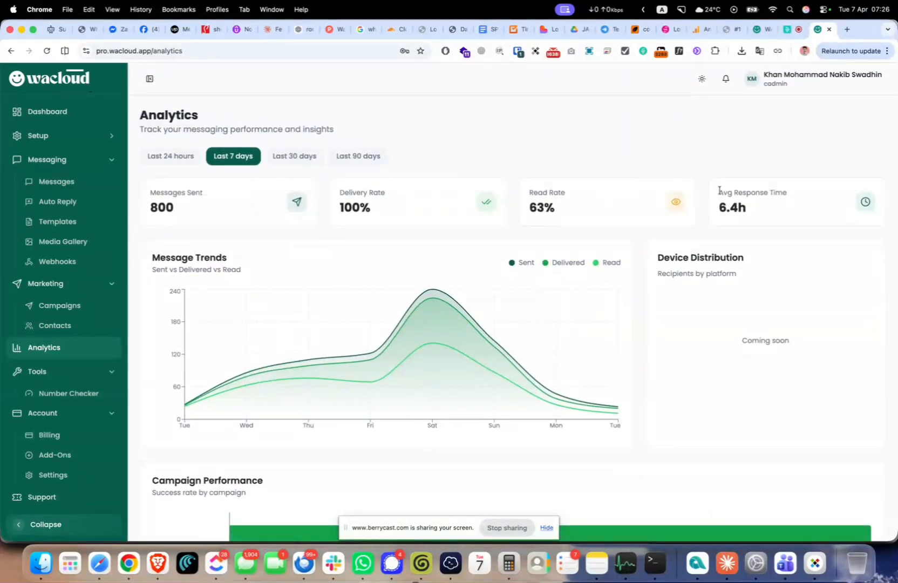
pyautogui.moveTo(719, 190); pyautogui.dragTo(754, 212)
pyautogui.click(451, 226)
# Open the Number Checker, view the verification results of the job created on 19/03/2026, and return to the job list.
pyautogui.click(73, 338)
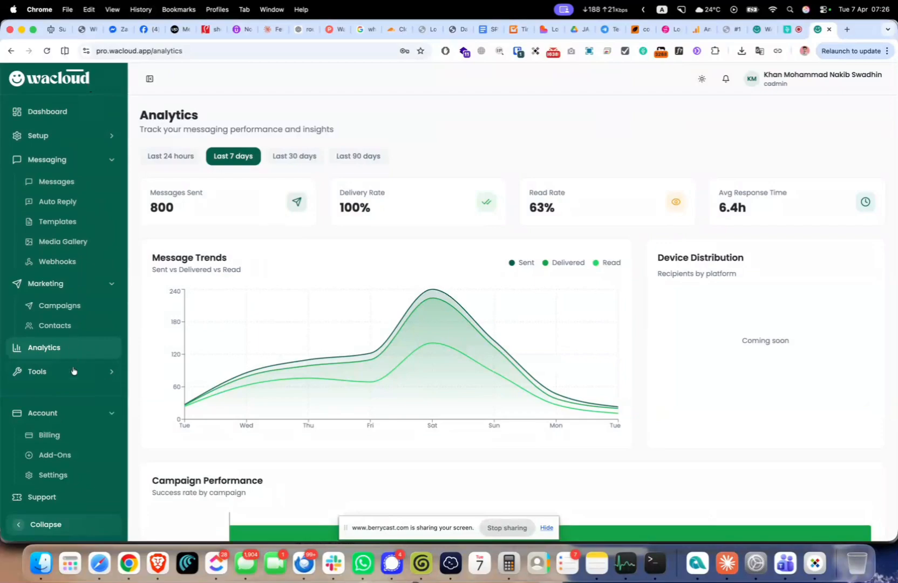
pyautogui.click(73, 370)
pyautogui.click(71, 361)
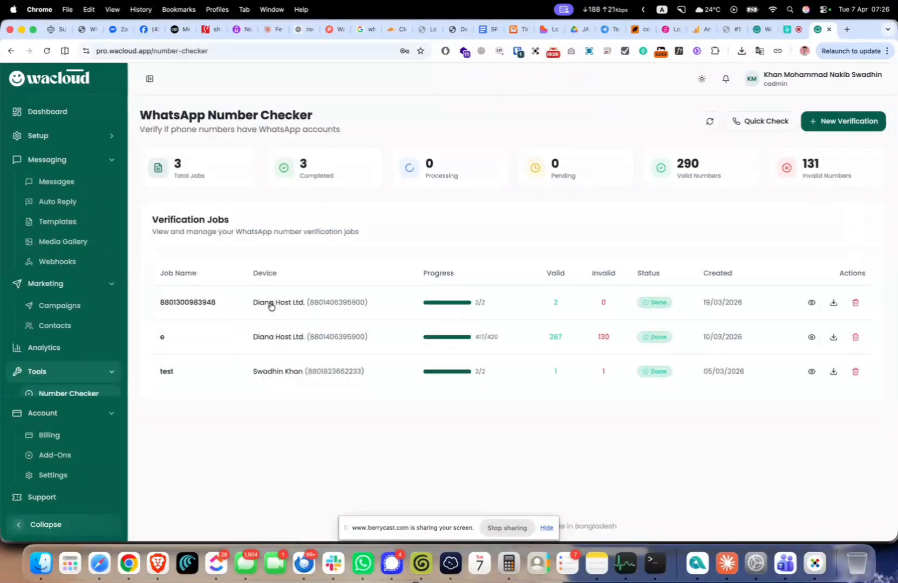
pyautogui.click(453, 310)
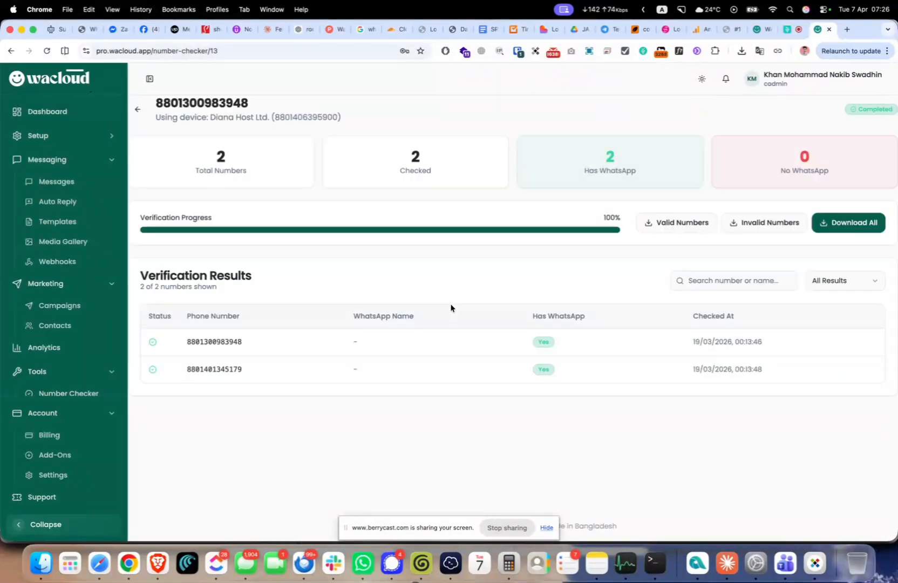
pyautogui.press('super+bracketleft')
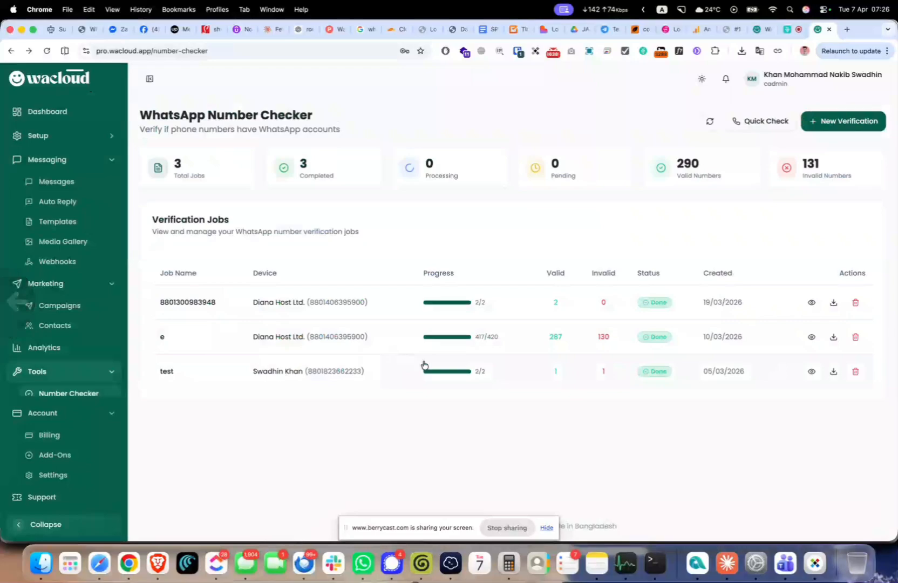
# View the verification results of job "e", including its Has WhatsApp figure, and return to the job list.
pyautogui.click(474, 344)
pyautogui.scroll(-8, 471, 345)
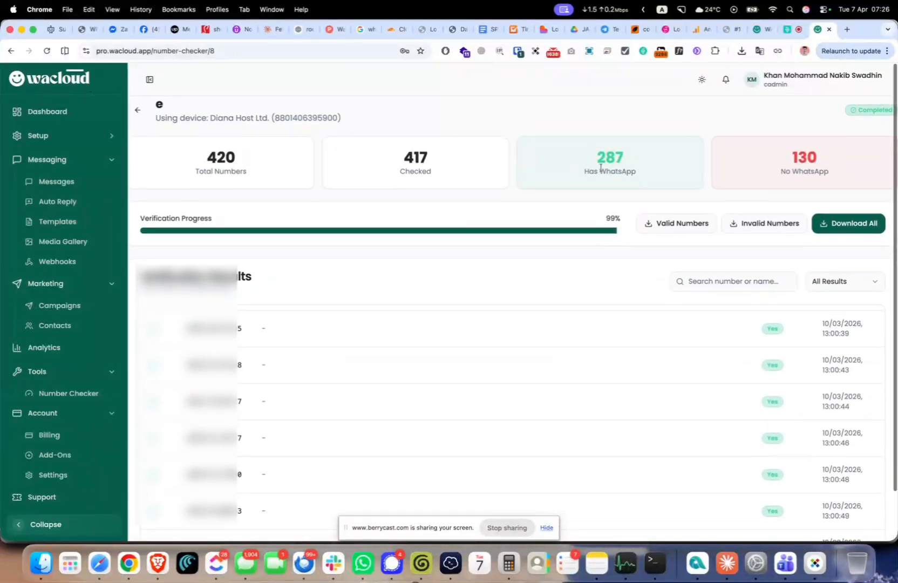
pyautogui.moveTo(586, 159); pyautogui.dragTo(655, 173)
pyautogui.click(531, 194)
pyautogui.hscroll(-5, 531, 195)
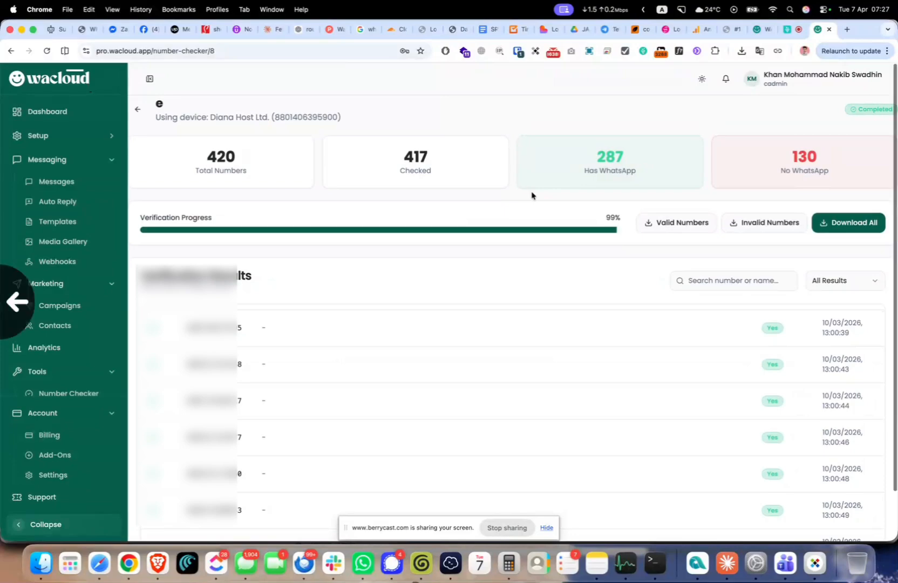
# Open the Group Extractor and fetch the WhatsApp groups of the Diana Host Ltd. device.
pyautogui.scroll(-2, 24, 377)
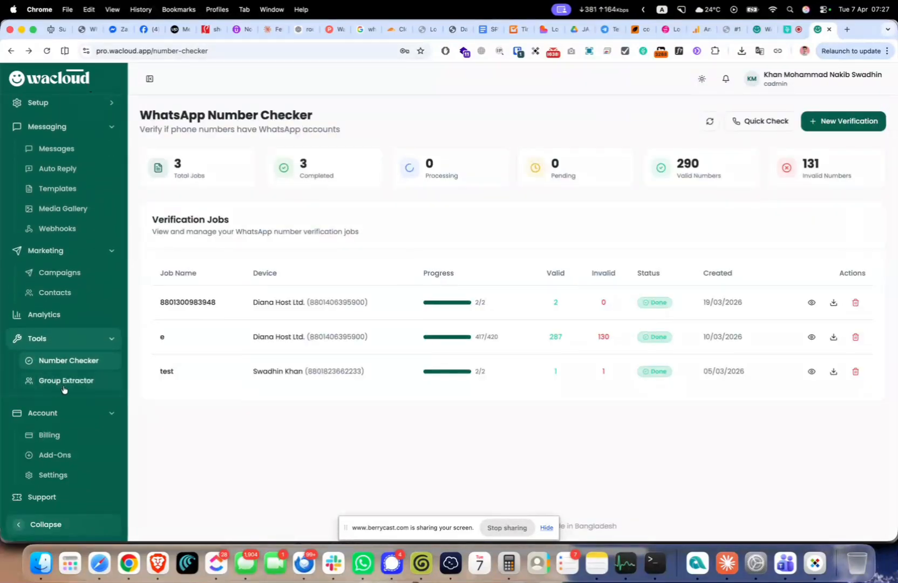
pyautogui.click(66, 379)
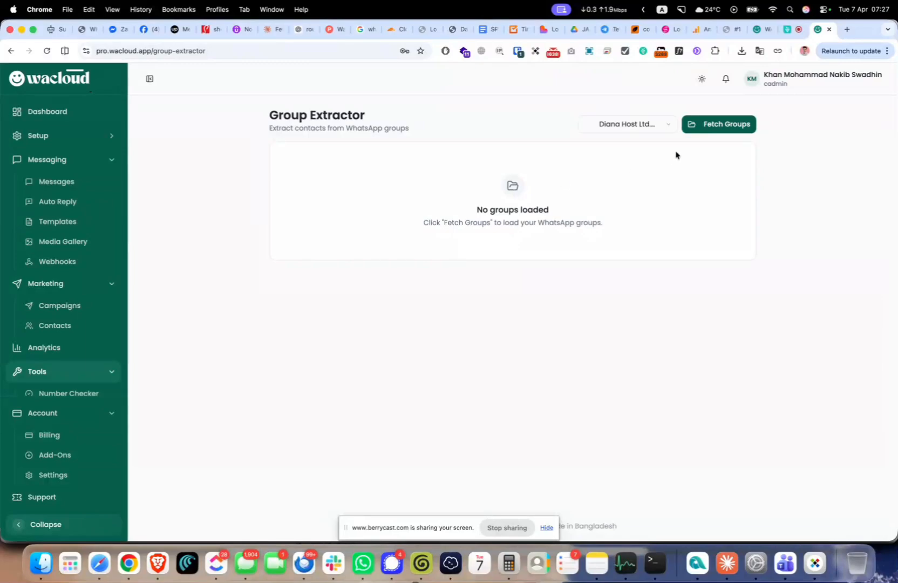
pyautogui.click(662, 126)
pyautogui.click(655, 144)
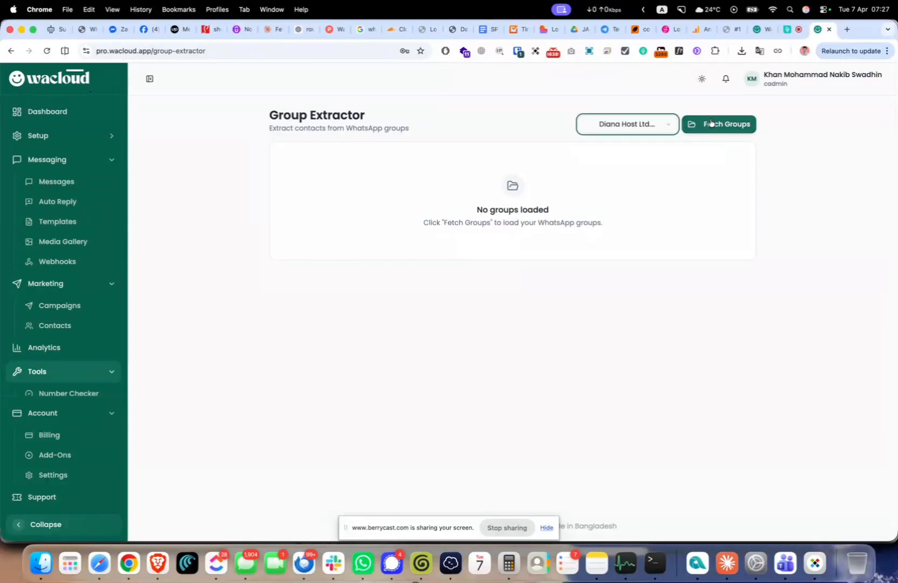
pyautogui.click(655, 122)
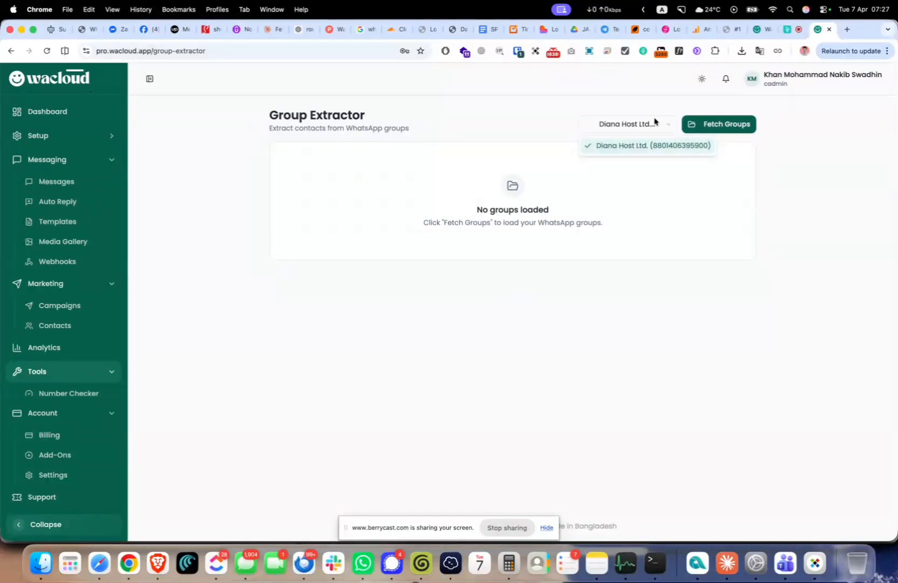
pyautogui.click(653, 145)
pyautogui.click(729, 124)
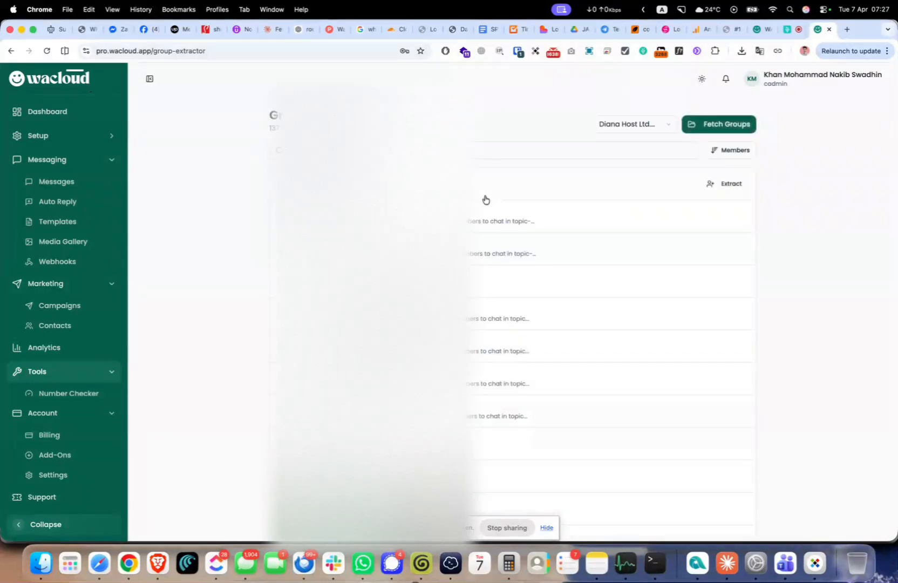
# Browse the fetched WhatsApp groups to find one whose members can be extracted.
pyautogui.scroll(-5, 378, 165)
pyautogui.scroll(5, 540, 270)
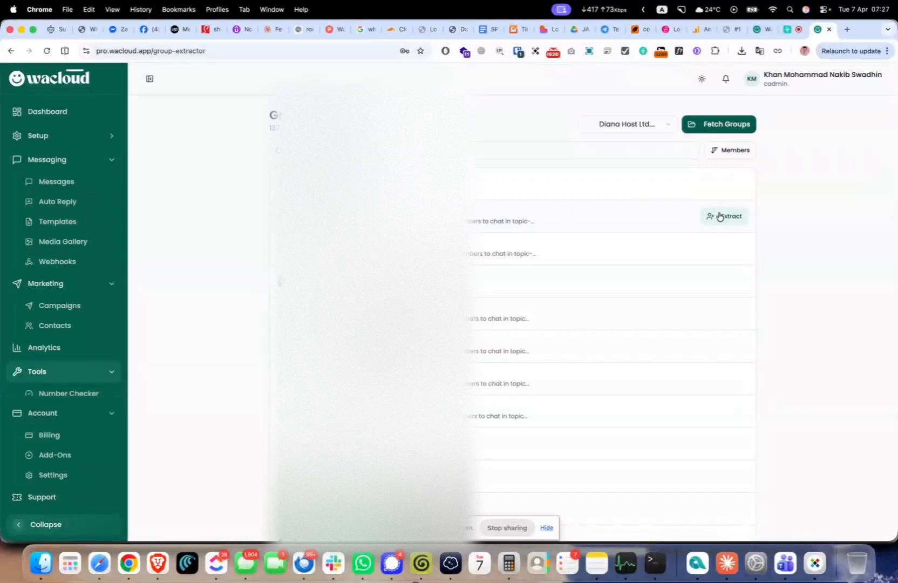
pyautogui.scroll(-5, 719, 217)
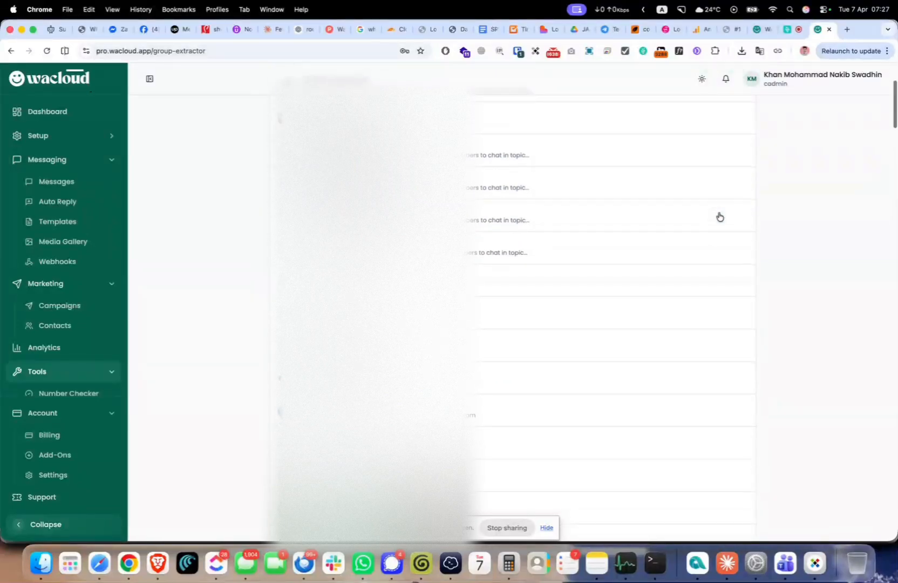
pyautogui.scroll(-2, 719, 216)
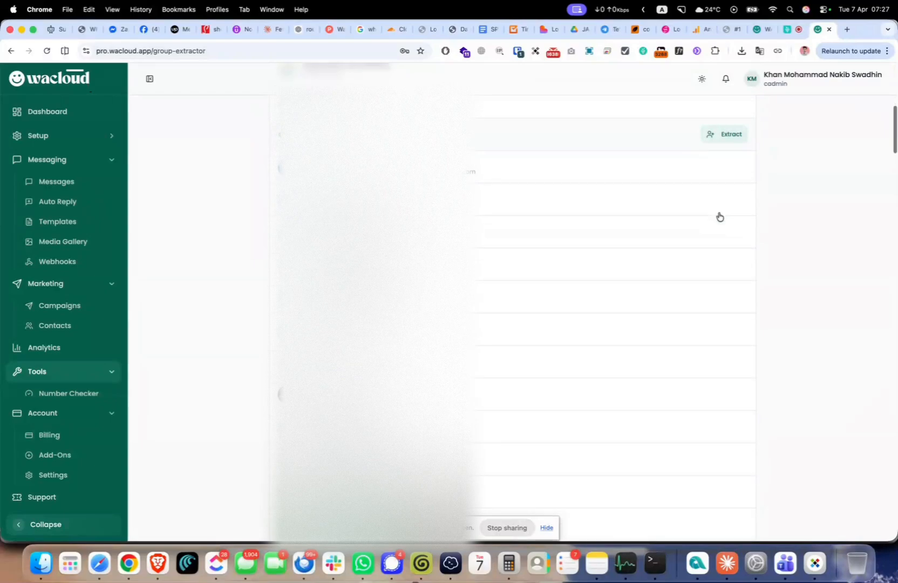
pyautogui.scroll(4, 720, 216)
pyautogui.scroll(-5, 719, 216)
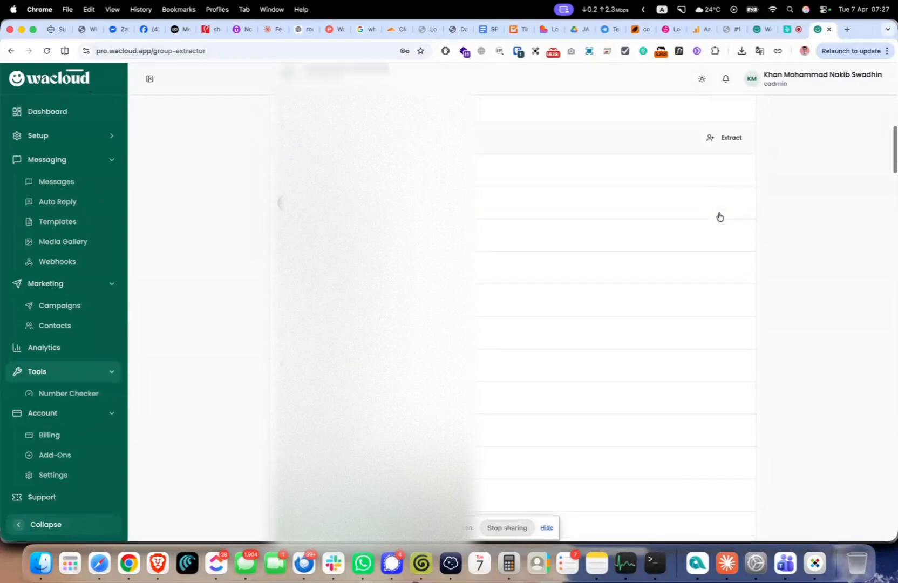
pyautogui.scroll(4, 720, 216)
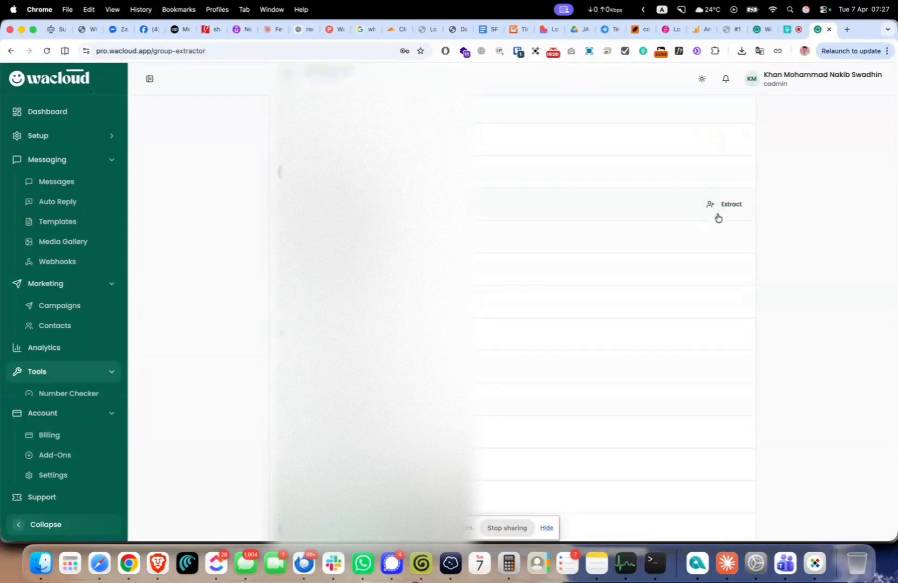
pyautogui.scroll(-1, 657, 318)
pyautogui.scroll(-3, 657, 318)
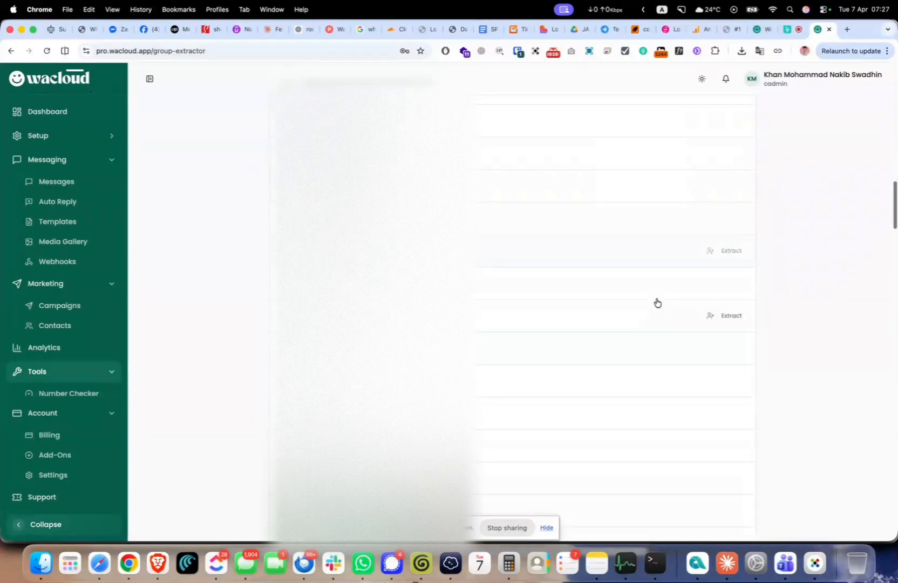
# Extract the members of the IALC x DH group and import them into a contact group of the same name.
pyautogui.click(726, 191)
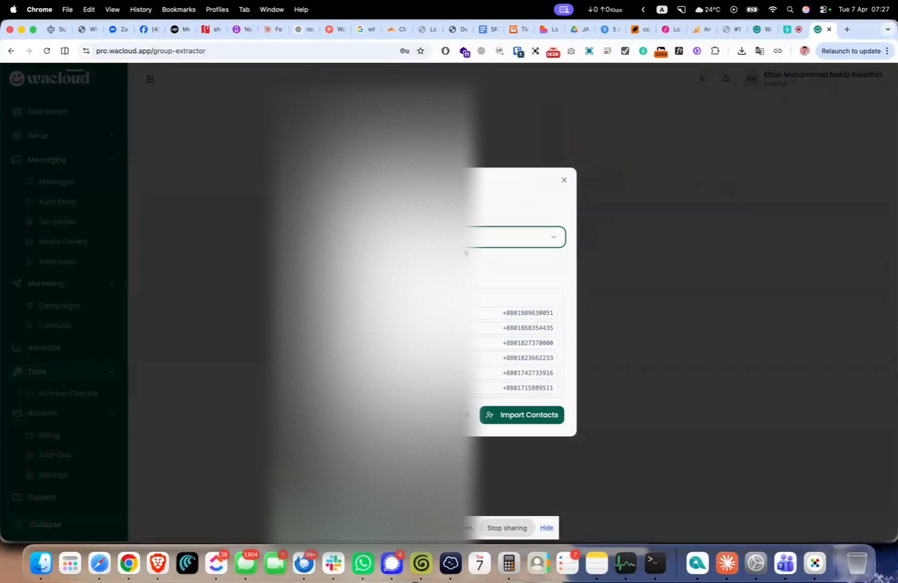
pyautogui.click(468, 238)
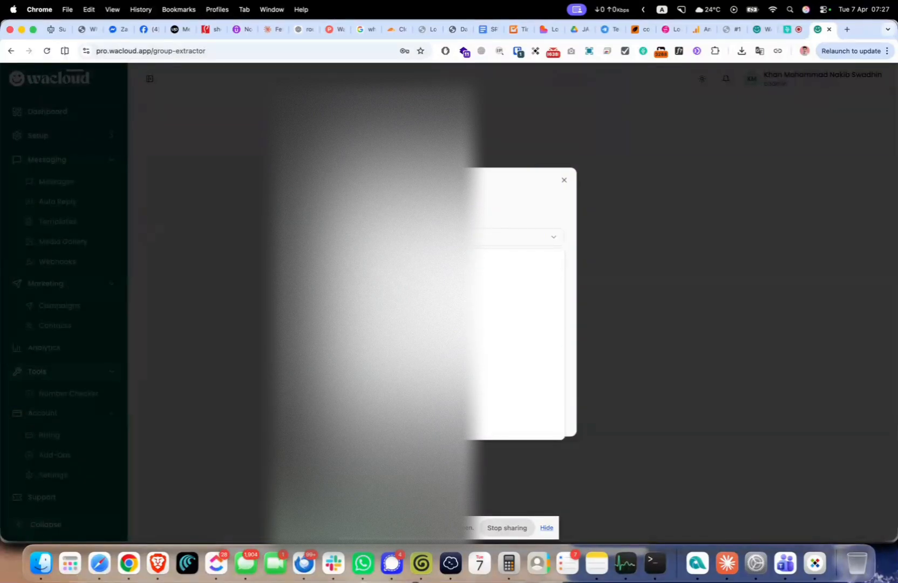
pyautogui.click(410, 338)
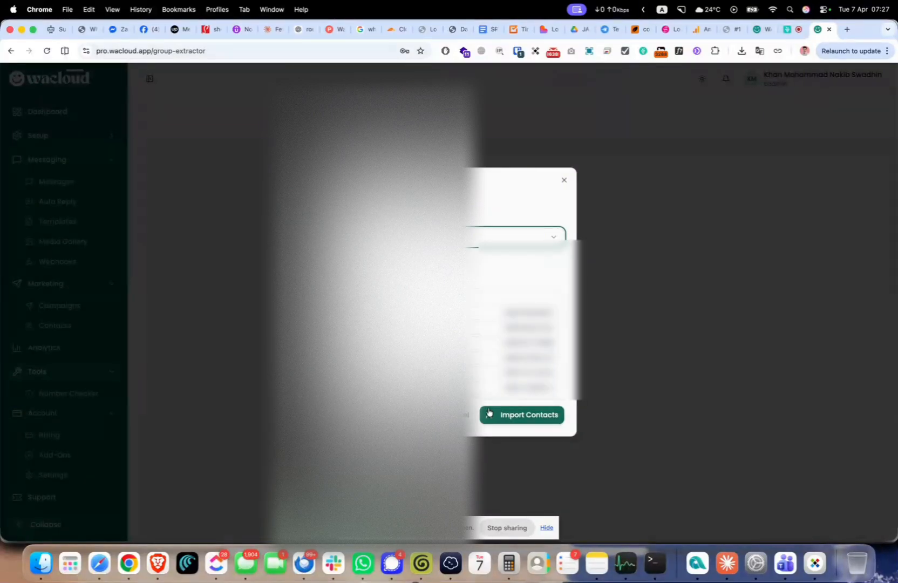
pyautogui.click(410, 275)
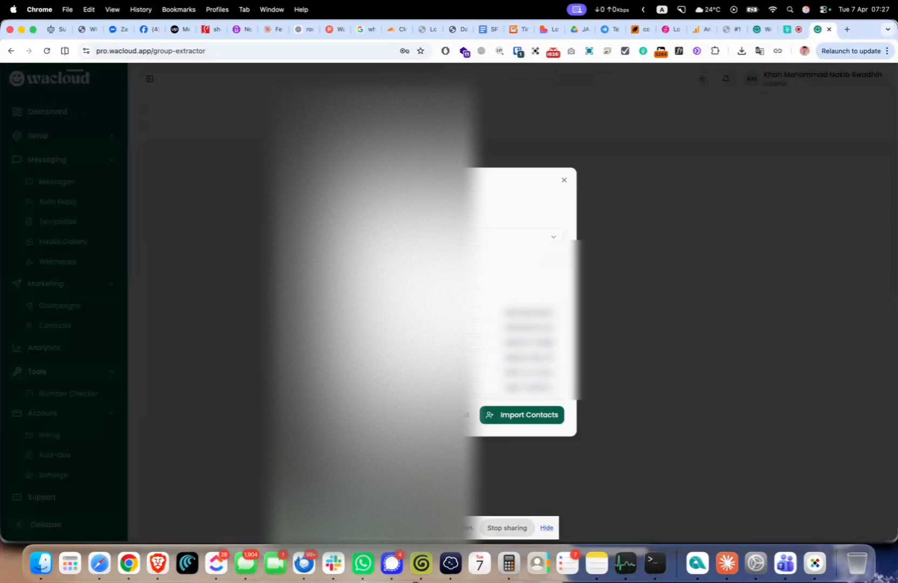
pyautogui.click(369, 254)
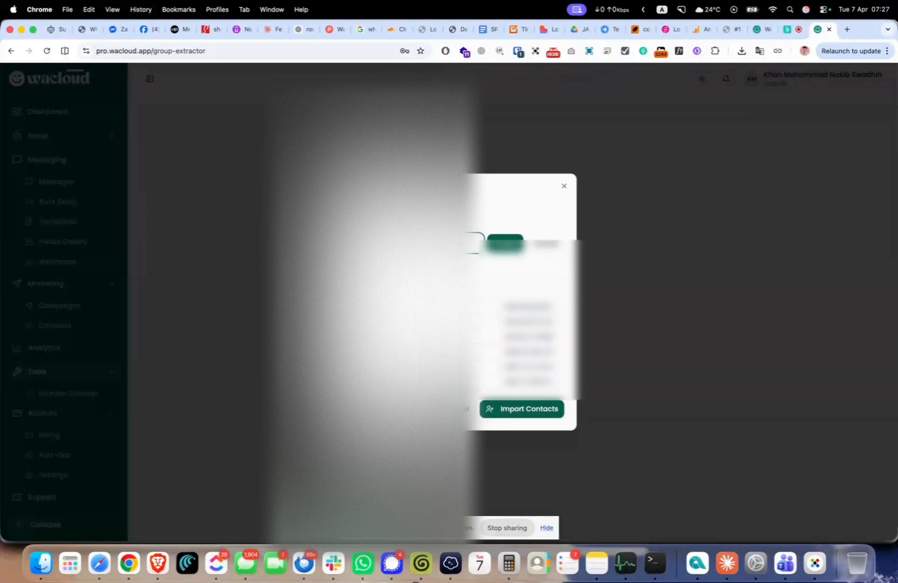
pyautogui.click(526, 413)
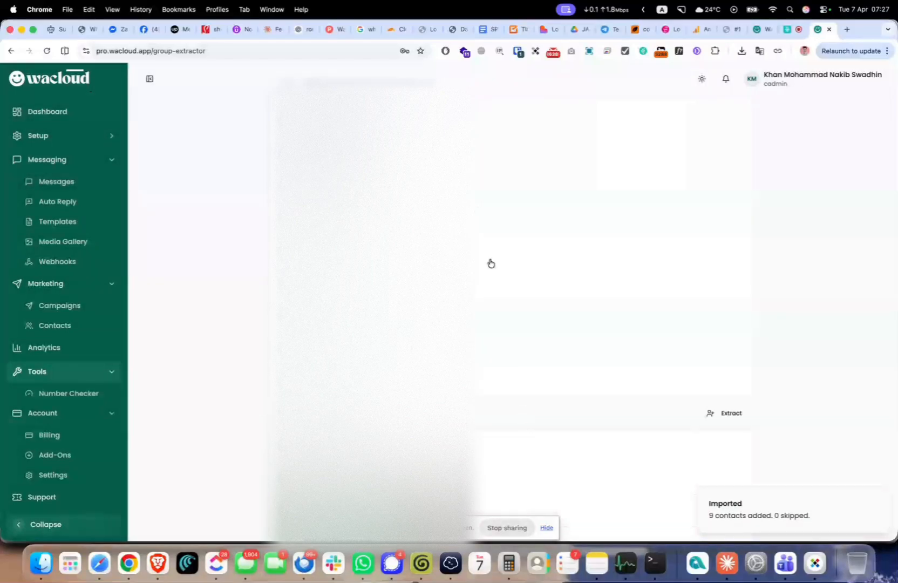
# Look up the imported IALC x DH group in the contact group management list and close the list.
pyautogui.click(98, 328)
pyautogui.click(701, 121)
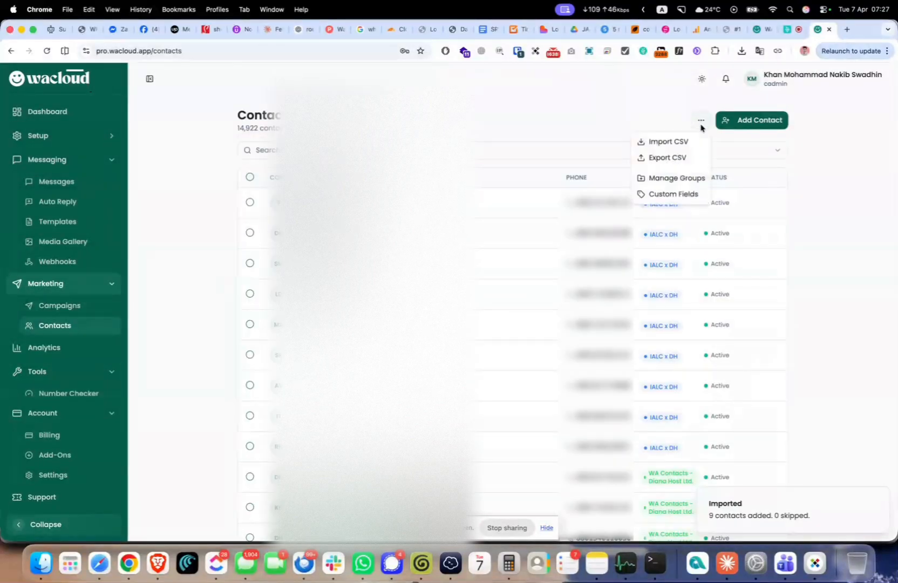
pyautogui.click(687, 179)
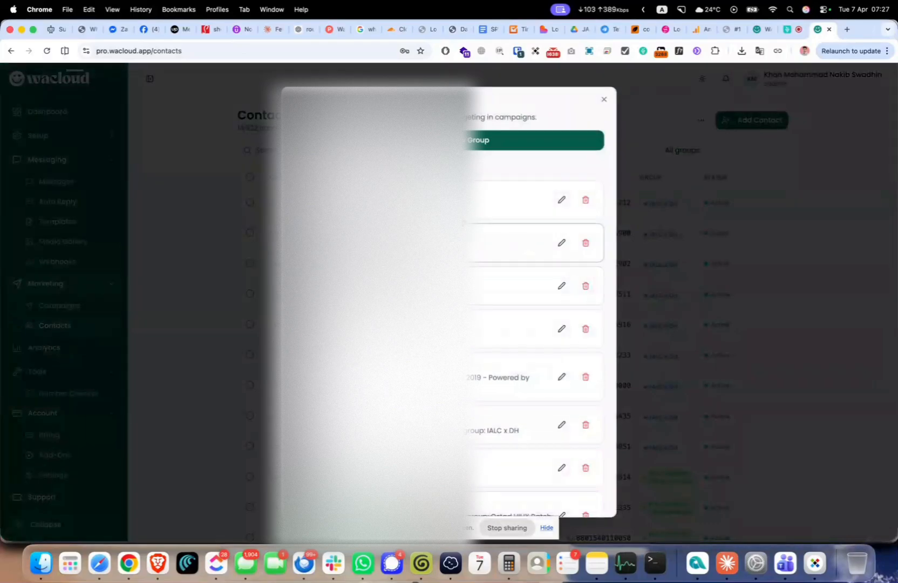
pyautogui.scroll(-10, 534, 302)
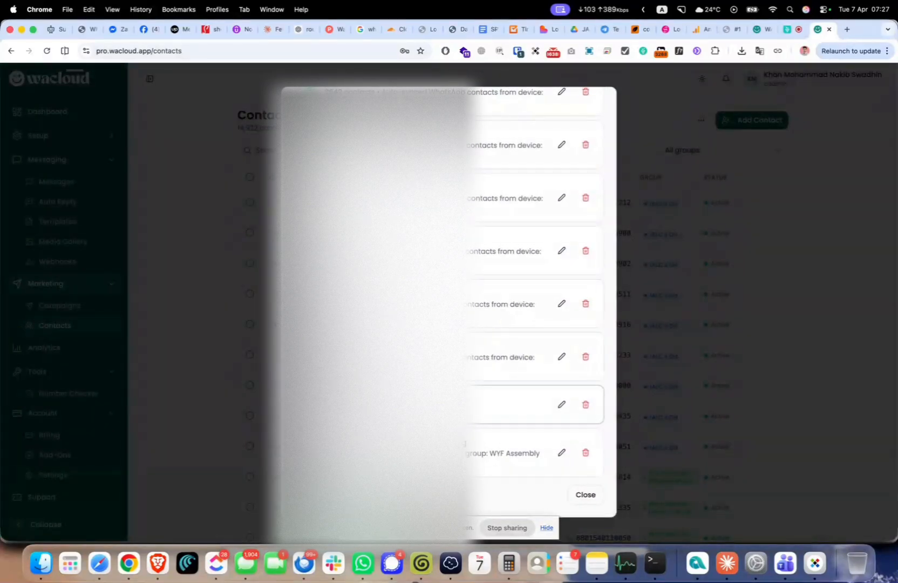
pyautogui.scroll(8, 534, 394)
pyautogui.scroll(1, 410, 391)
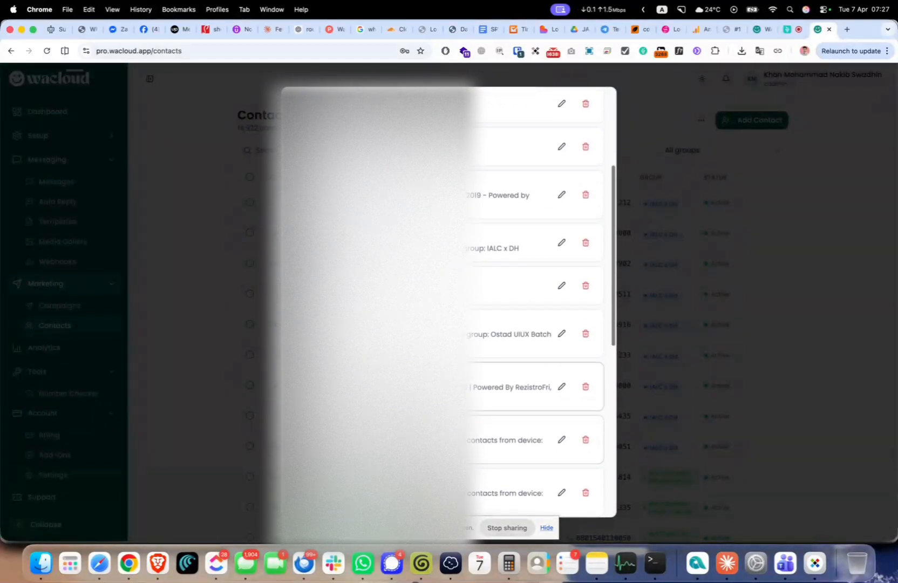
pyautogui.tripleClick(410, 249)
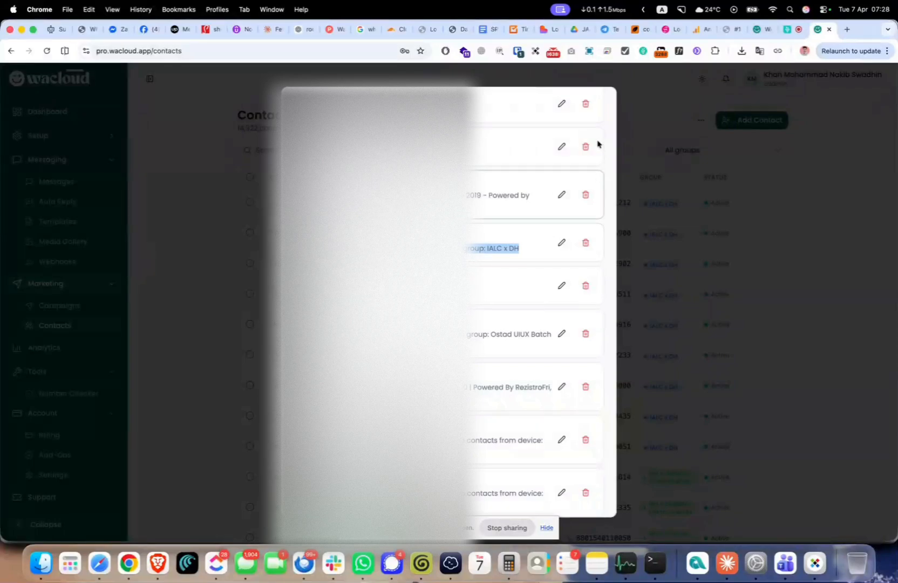
pyautogui.click(676, 136)
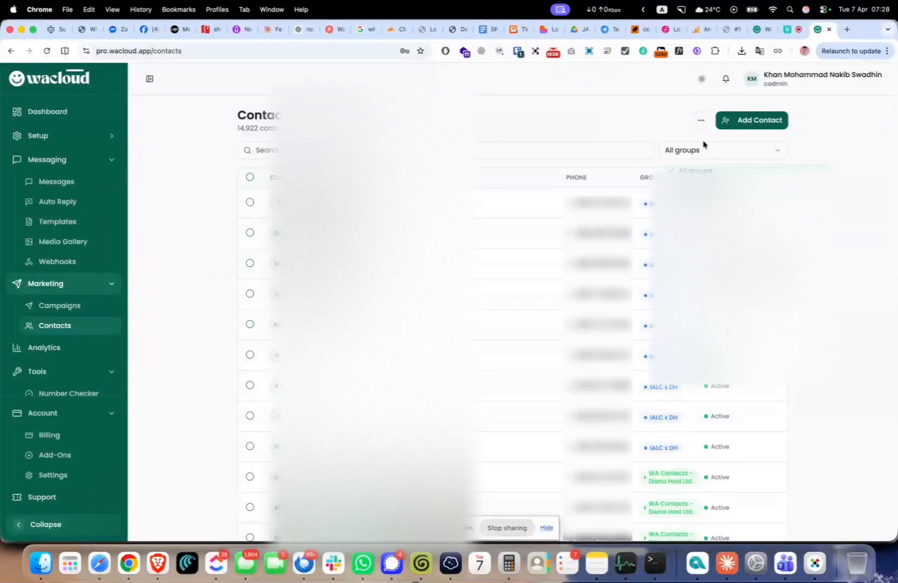
# Filter the contacts by the IALC x DH group and review its members.
pyautogui.click(703, 146)
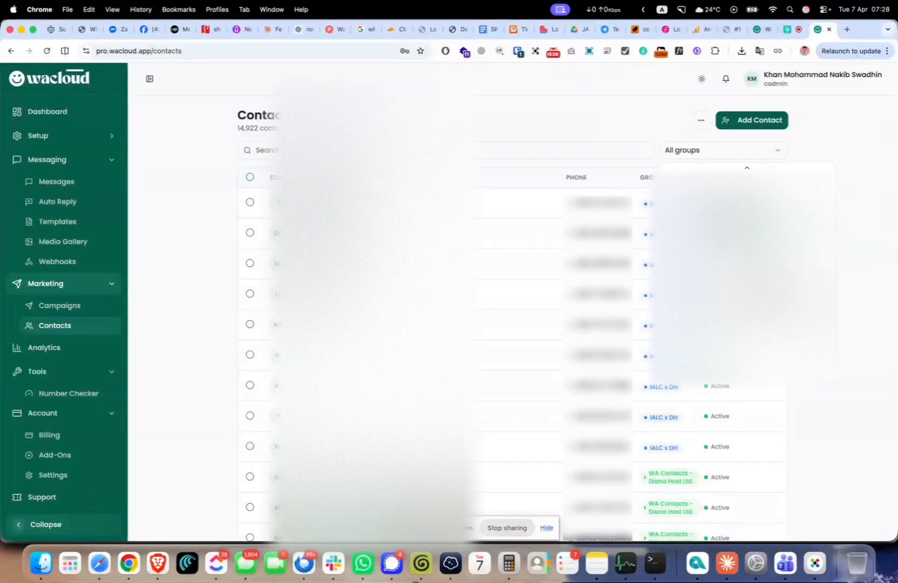
pyautogui.click(726, 232)
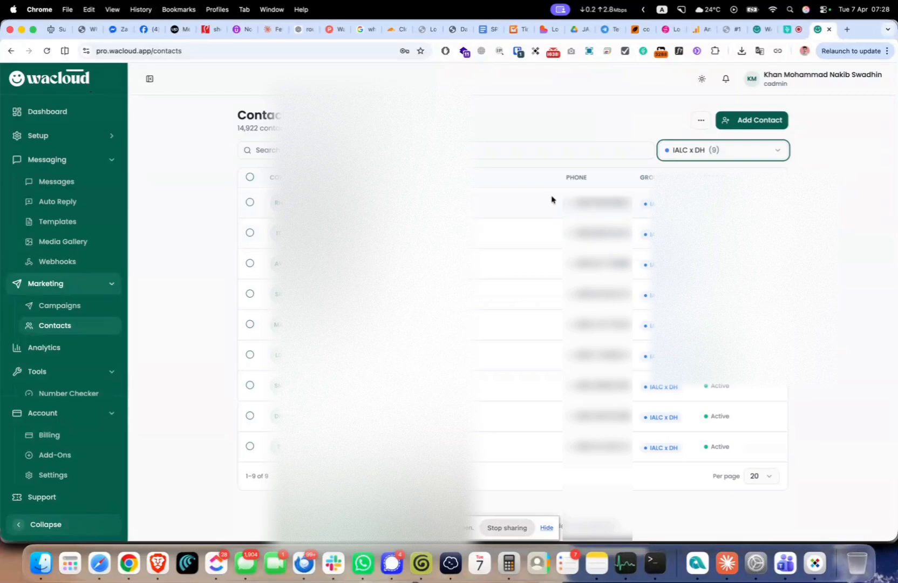
pyautogui.moveTo(552, 199); pyautogui.dragTo(605, 409)
pyautogui.click(664, 356)
pyautogui.scroll(-1, 665, 356)
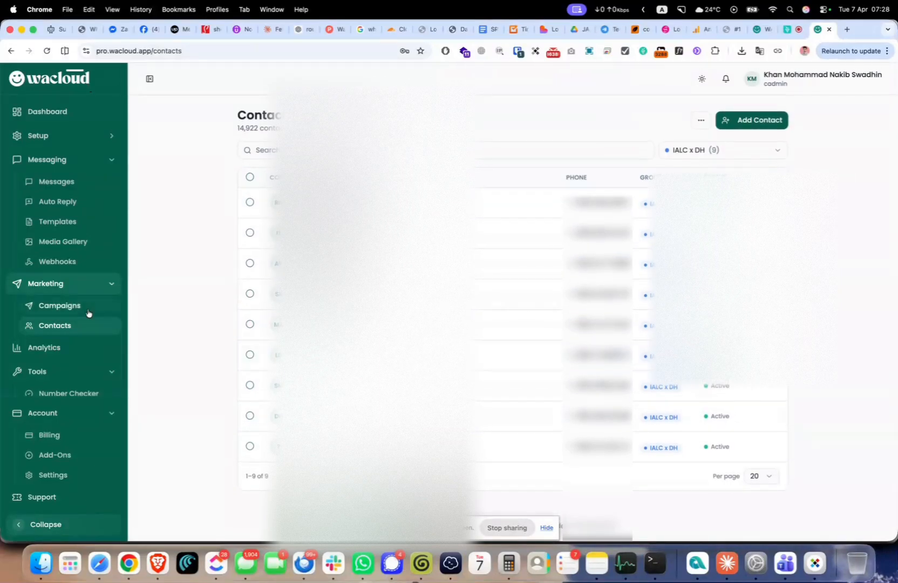
# Open the report of the campaign "test campign" and check its sending hours.
pyautogui.click(84, 310)
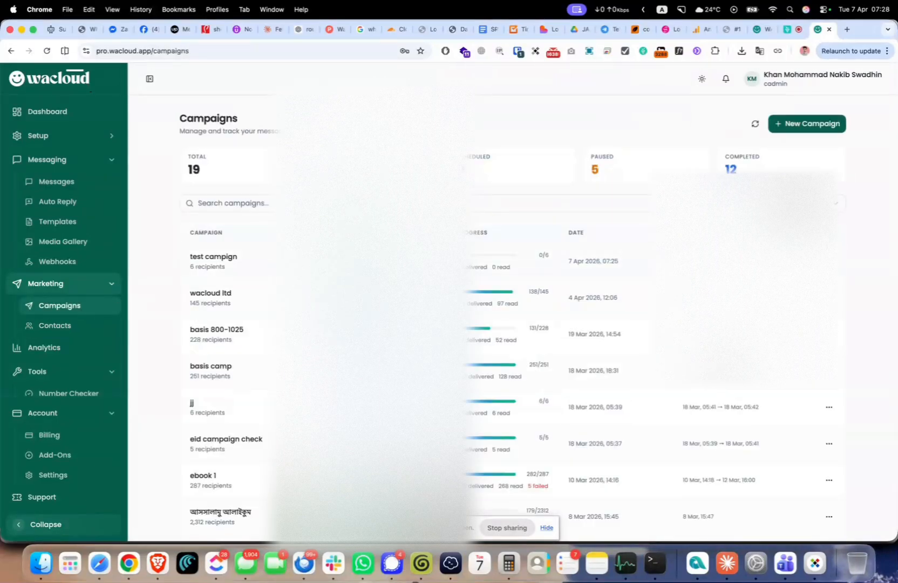
pyautogui.click(446, 258)
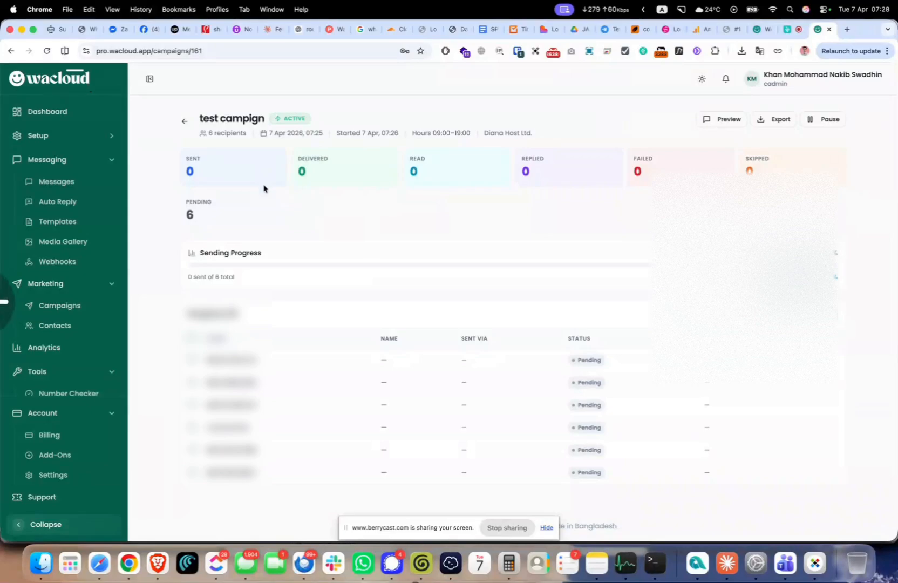
pyautogui.hscroll(-5, 264, 188)
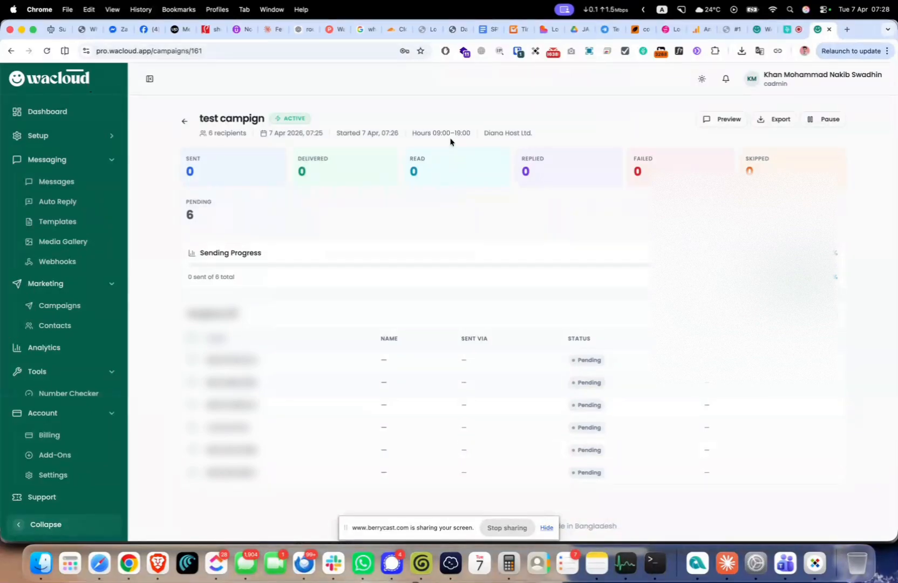
pyautogui.moveTo(426, 133); pyautogui.dragTo(482, 136)
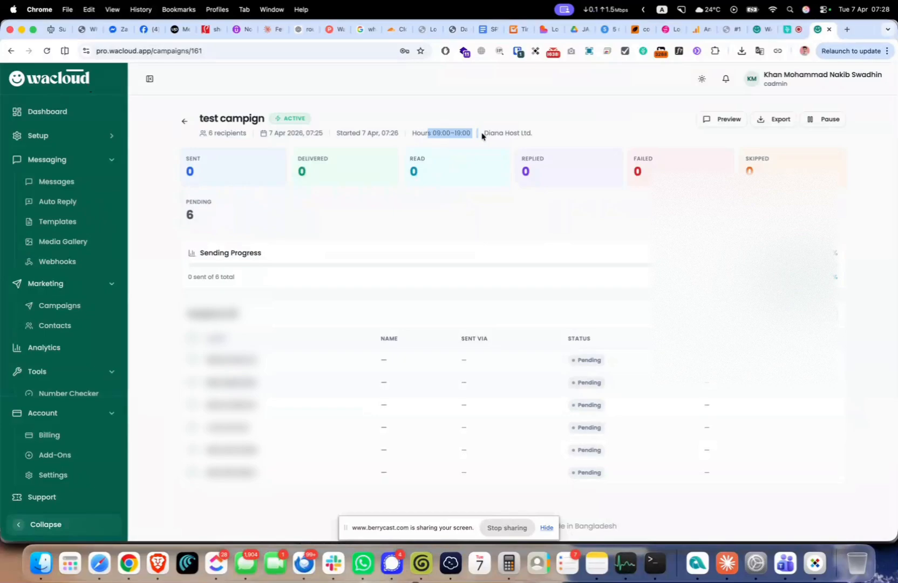
pyautogui.tripleClick(455, 132)
# Pause the campaign "test campign" and open it for editing.
pyautogui.click(821, 118)
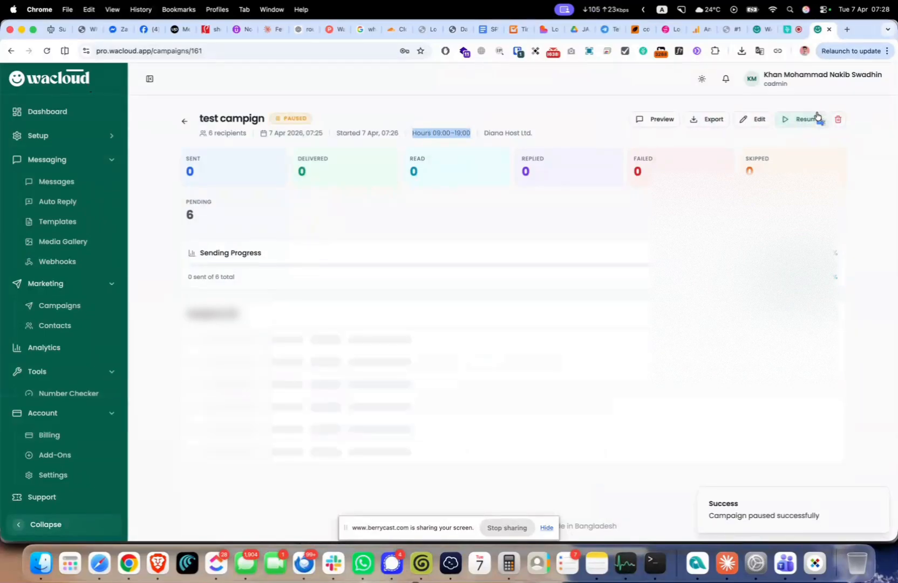
pyautogui.click(751, 120)
pyautogui.scroll(-3, 335, 327)
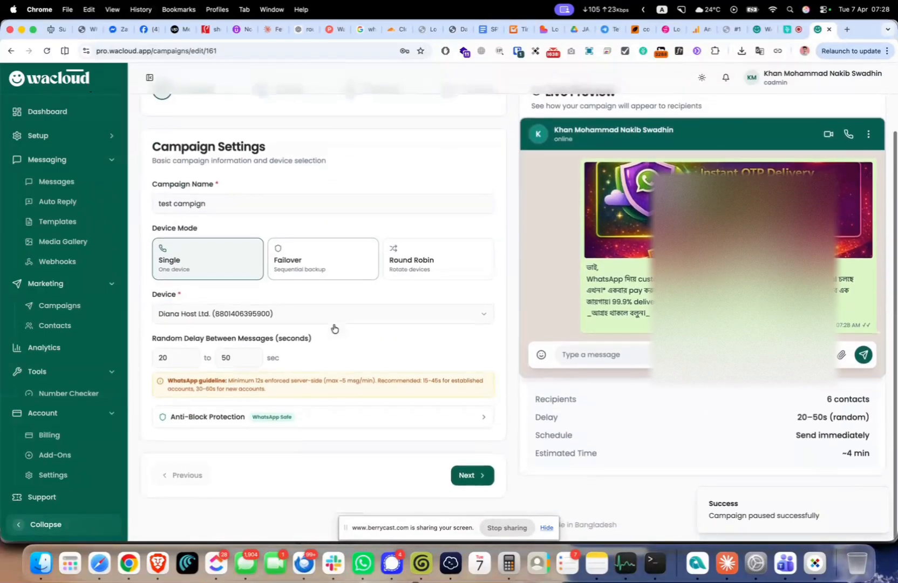
# Set the campaign's start and end hours to 00:00 in the Anti-Block Protection settings.
pyautogui.click(441, 420)
pyautogui.scroll(-5, 440, 422)
pyautogui.scroll(1, 440, 418)
pyautogui.click(366, 403)
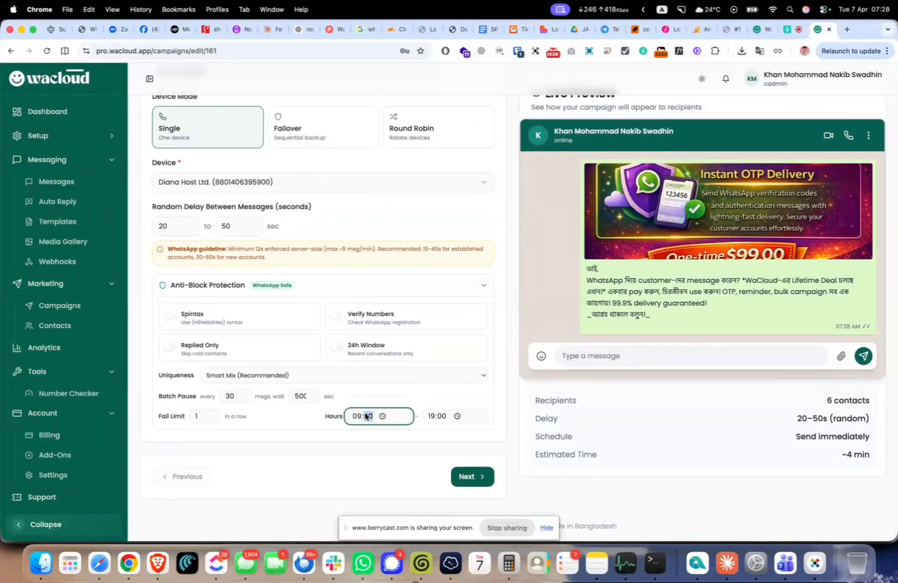
pyautogui.click(358, 415)
pyautogui.press('Tab')
pyautogui.write('00')
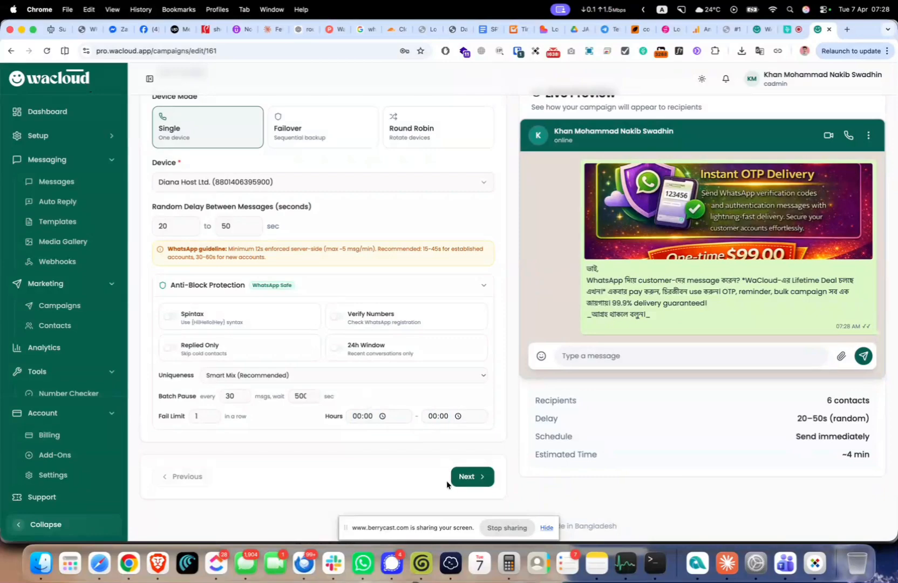
# Continue through the content and recipients unchanged and update the campaign with Send Now as its schedule.
pyautogui.click(470, 477)
pyautogui.click(469, 477)
pyautogui.click(470, 478)
pyautogui.click(472, 347)
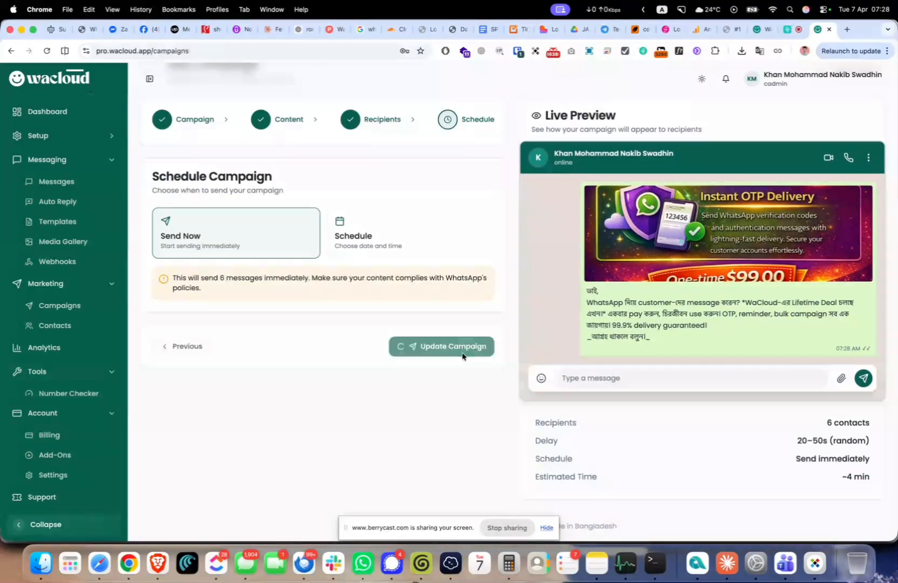
# Open the report of the campaign "test campign", try to resume it, and reload the page to check its status and sending hours.
pyautogui.click(556, 257)
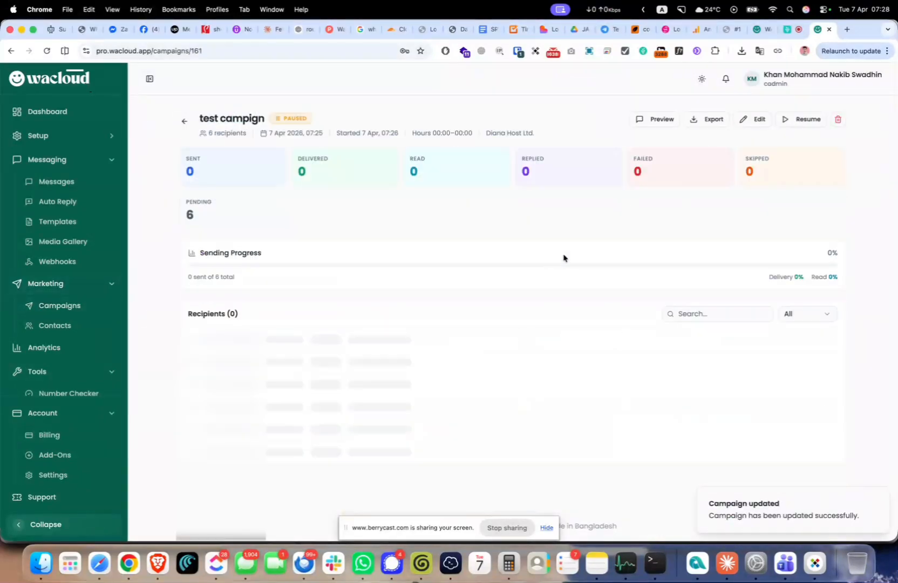
pyautogui.click(793, 121)
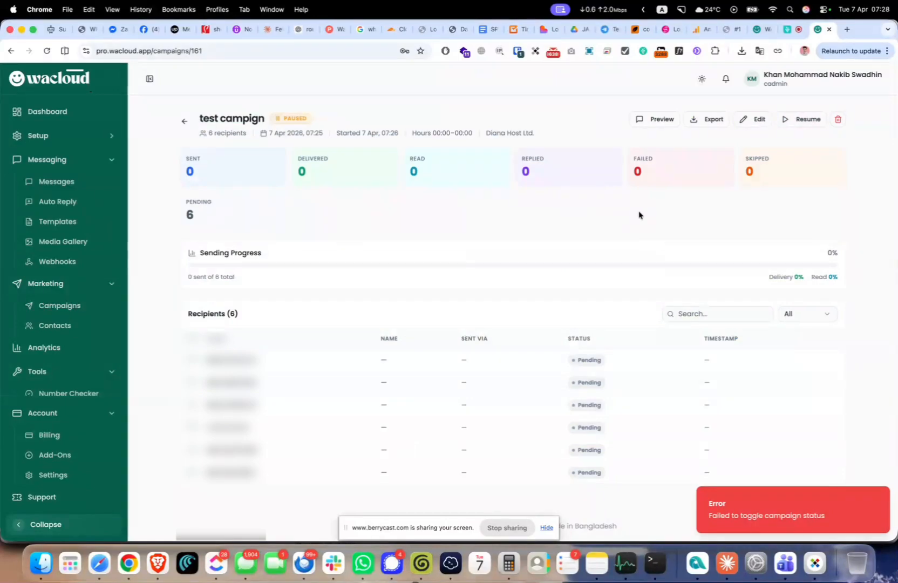
pyautogui.press('super+r')
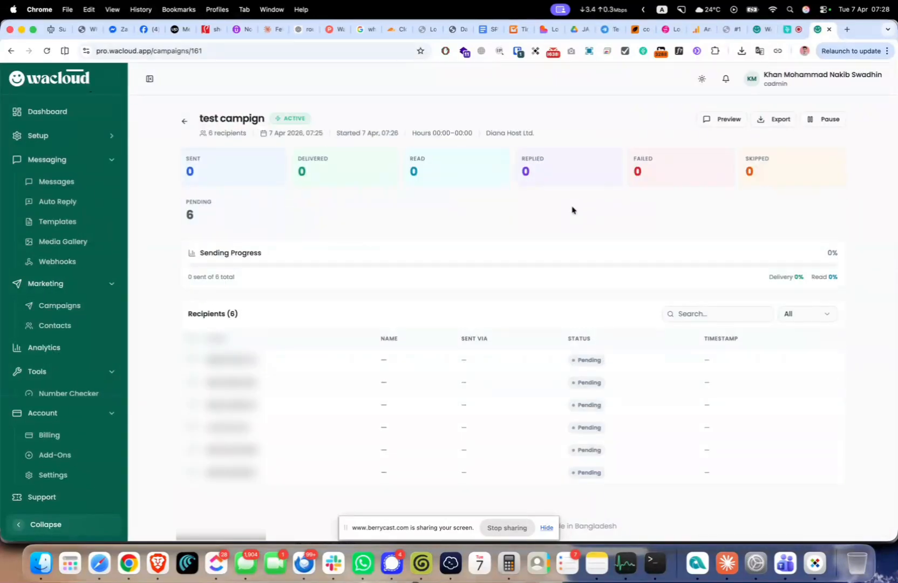
pyautogui.tripleClick(449, 136)
pyautogui.scroll(-2, 35, 347)
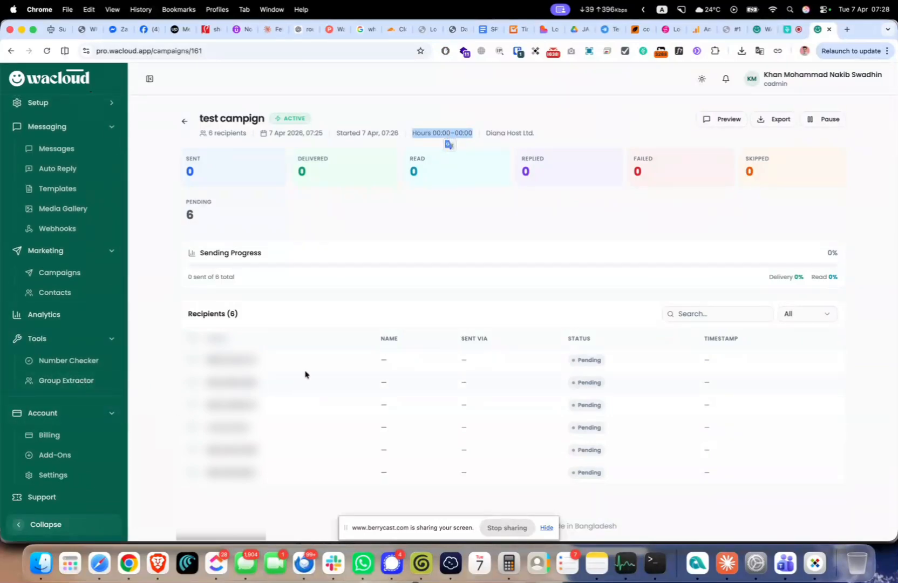
pyautogui.click(355, 249)
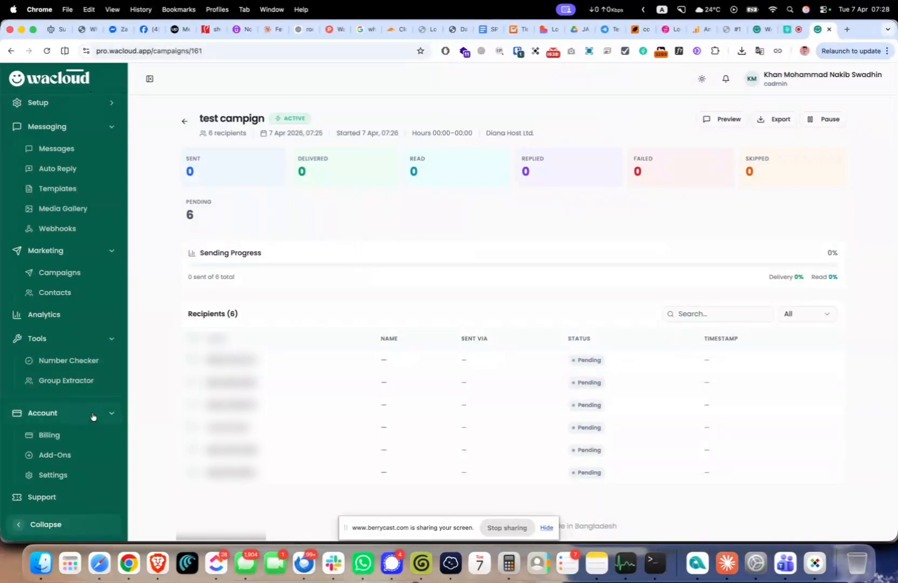
# Look through the account's Billing, Add-Ons, Settings and Support pages, including the API Credits add-on.
pyautogui.click(73, 439)
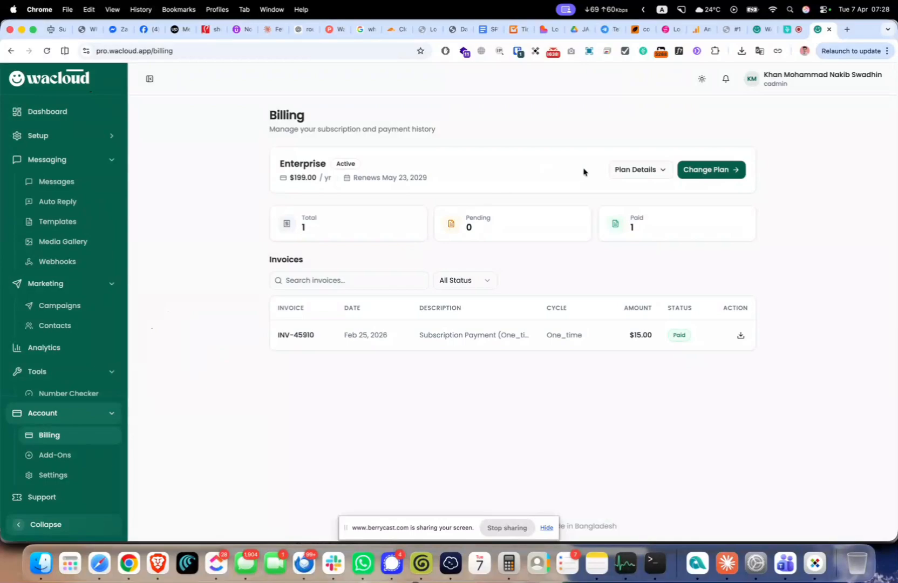
pyautogui.click(45, 457)
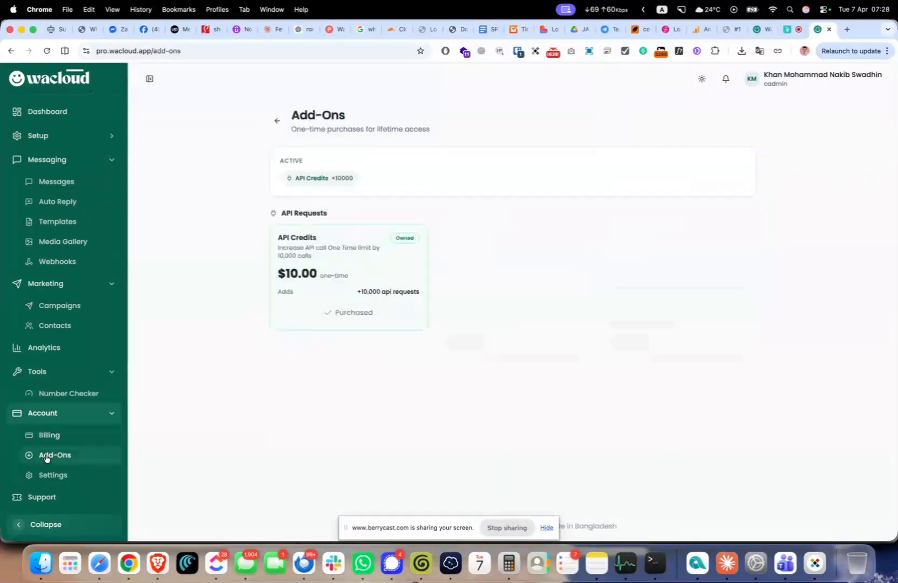
pyautogui.moveTo(278, 249); pyautogui.dragTo(351, 275)
pyautogui.click(417, 290)
pyautogui.click(58, 476)
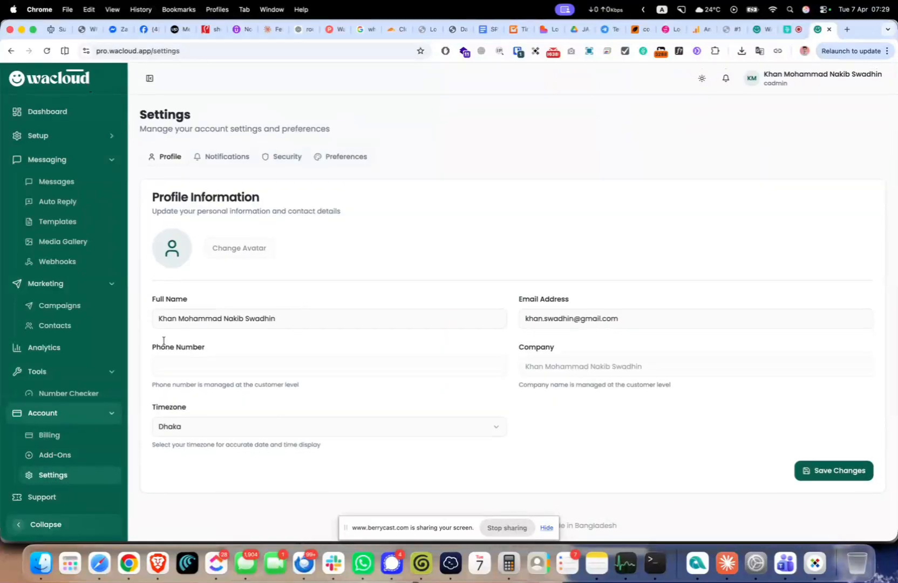
pyautogui.click(89, 497)
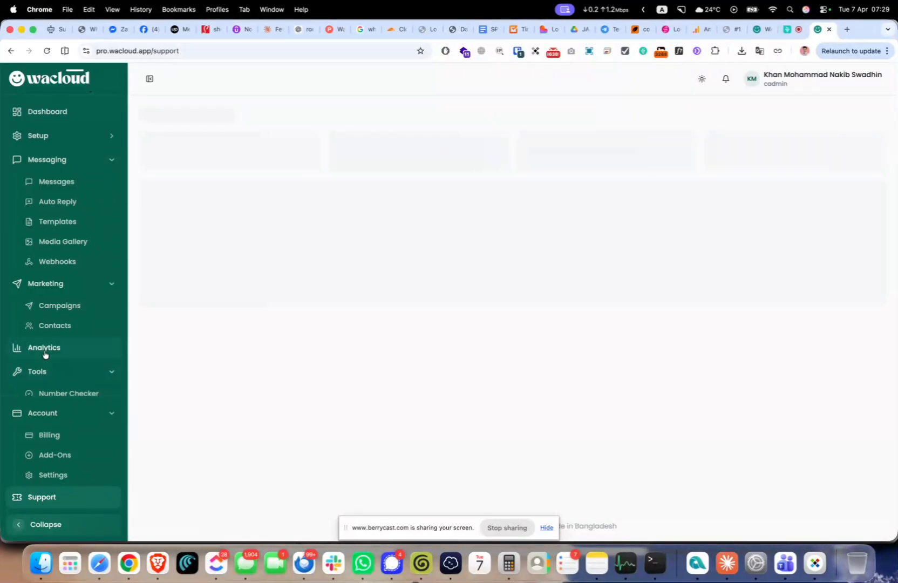
# Open the report of "test campign" from the campaign list and view its message preview.
pyautogui.click(86, 327)
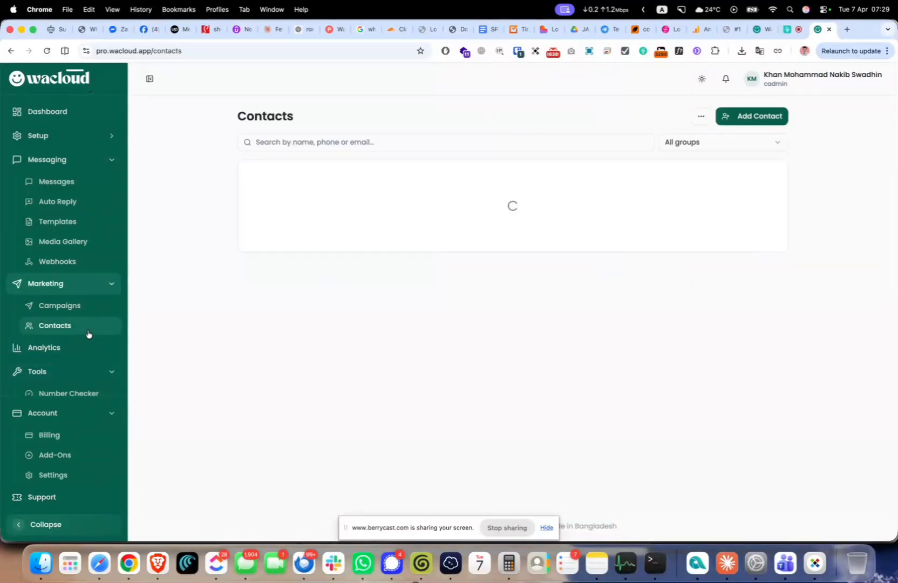
pyautogui.click(76, 311)
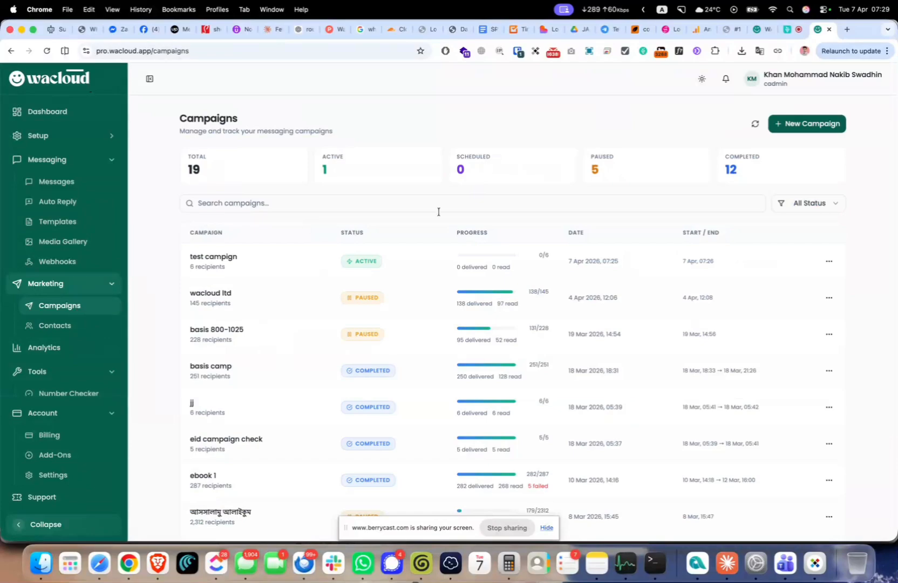
pyautogui.click(543, 261)
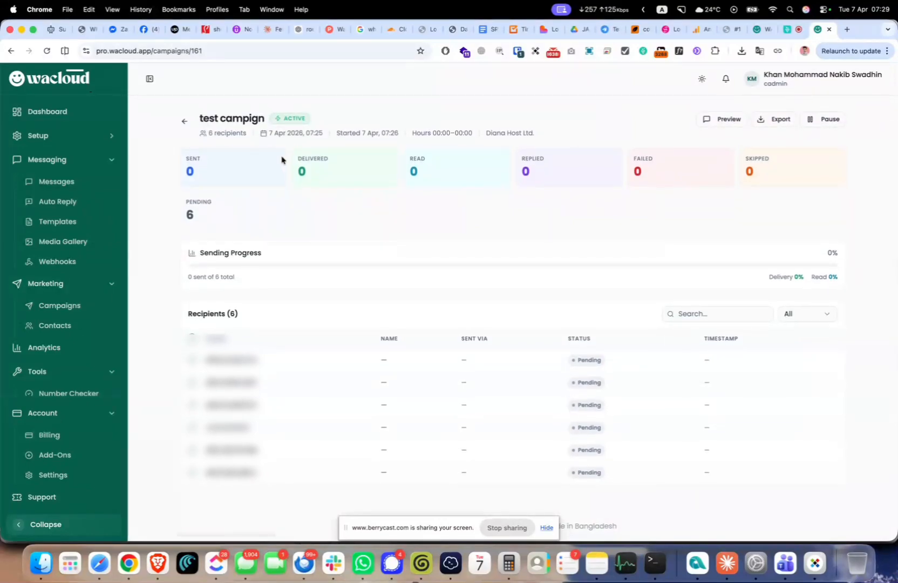
pyautogui.click(726, 119)
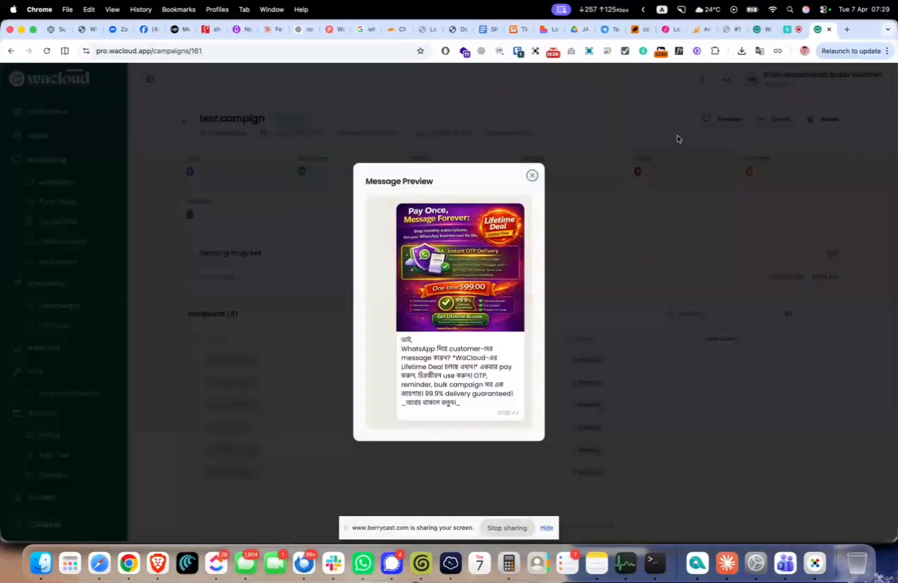
pyautogui.click(533, 175)
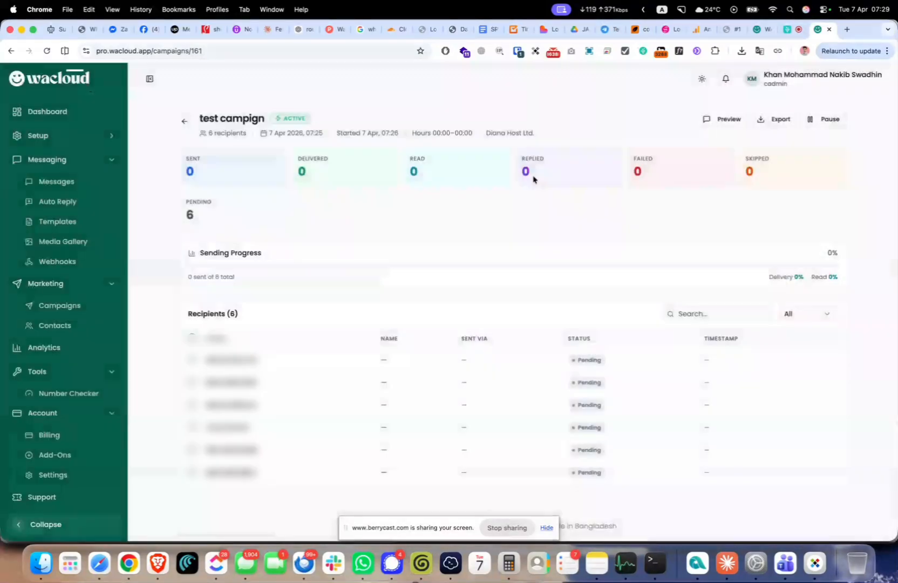
# Reopen the report of "test campign", try the dark theme and switch back to the light theme.
pyautogui.click(185, 121)
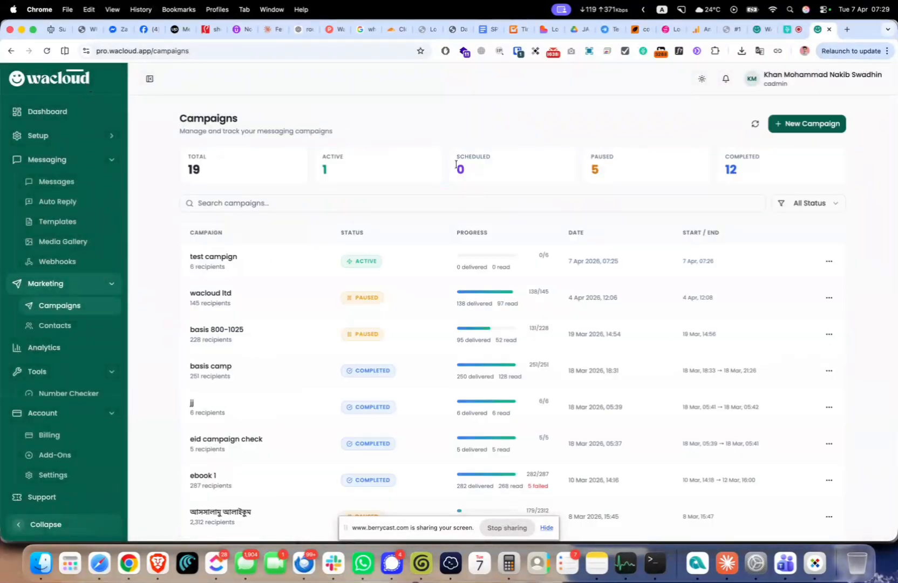
pyautogui.click(590, 269)
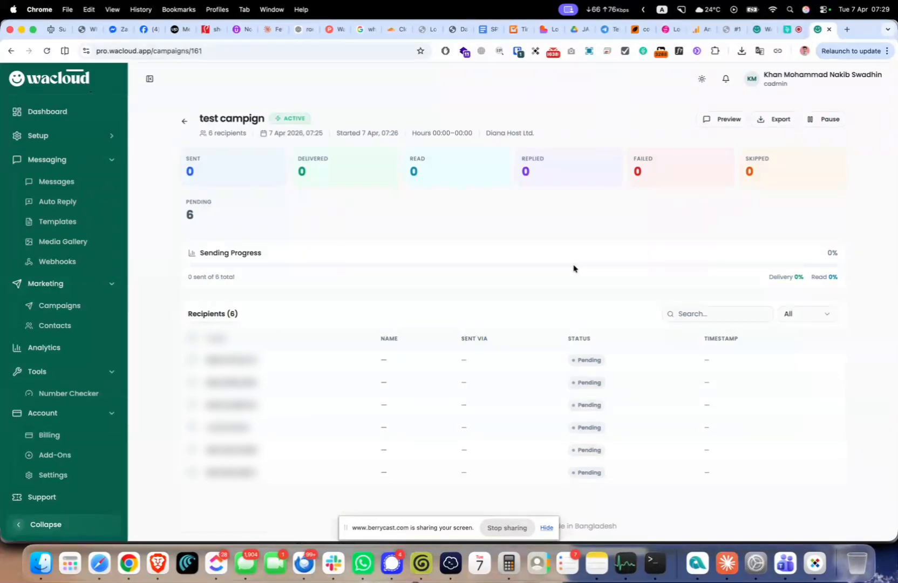
pyautogui.click(696, 78)
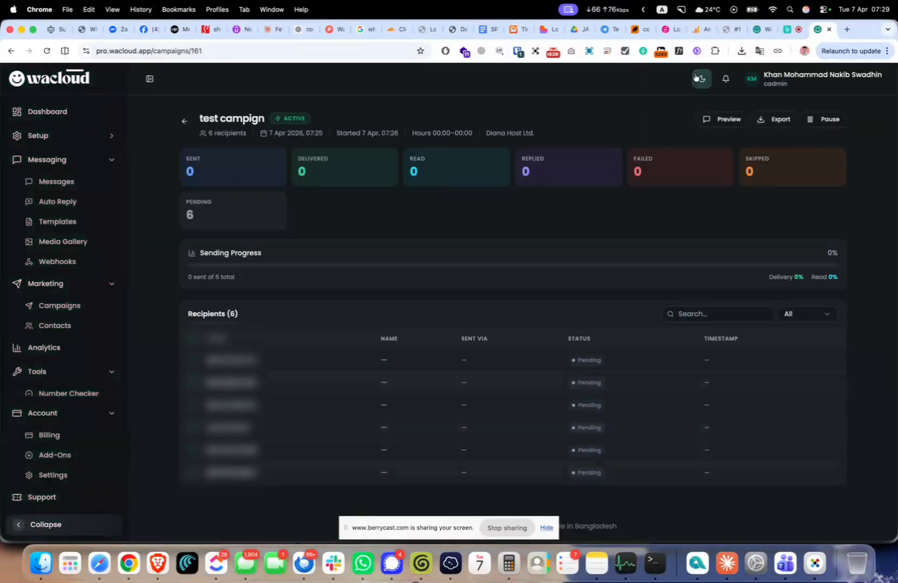
pyautogui.click(697, 78)
# Reopen and refresh the report of "test campign" repeatedly to check its sending progress and recipient statuses.
pyautogui.click(183, 122)
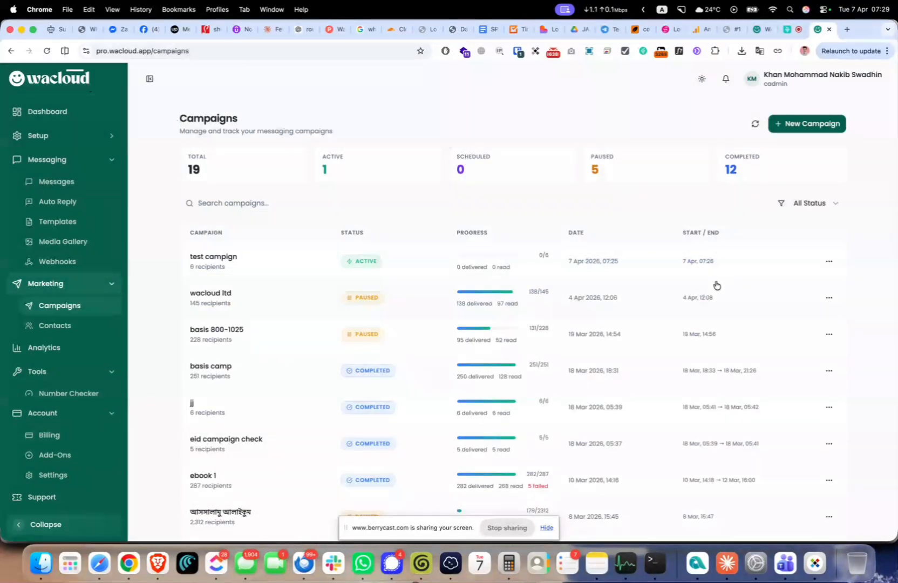
pyautogui.click(829, 261)
pyautogui.click(797, 280)
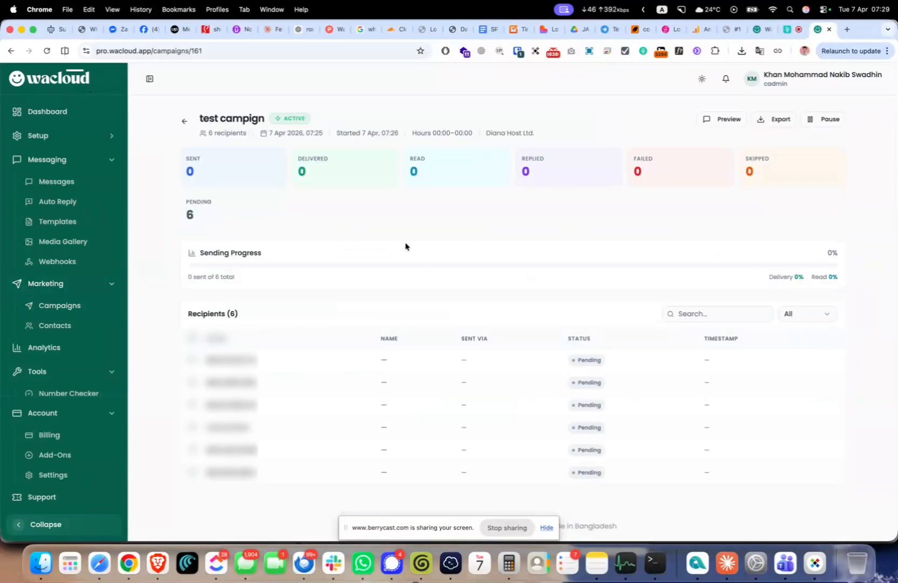
pyautogui.click(184, 121)
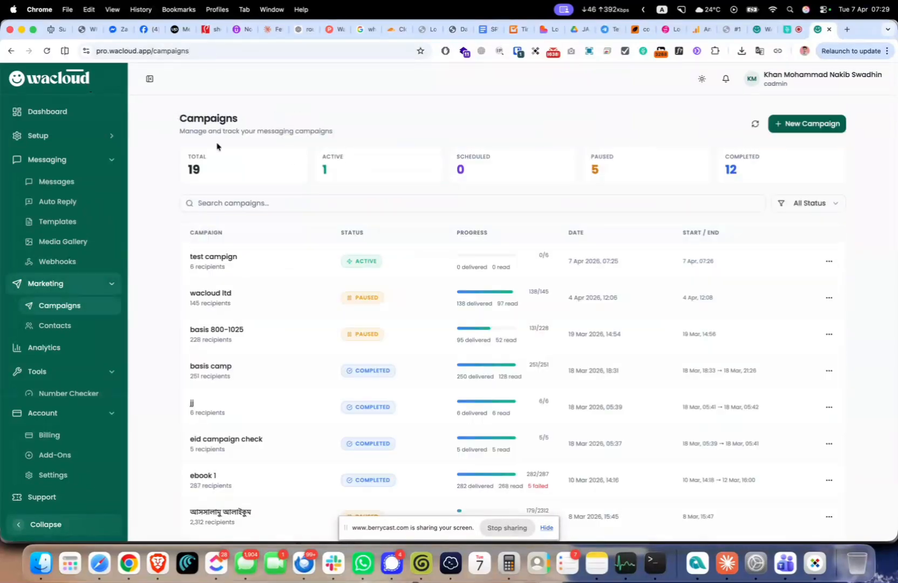
pyautogui.click(438, 257)
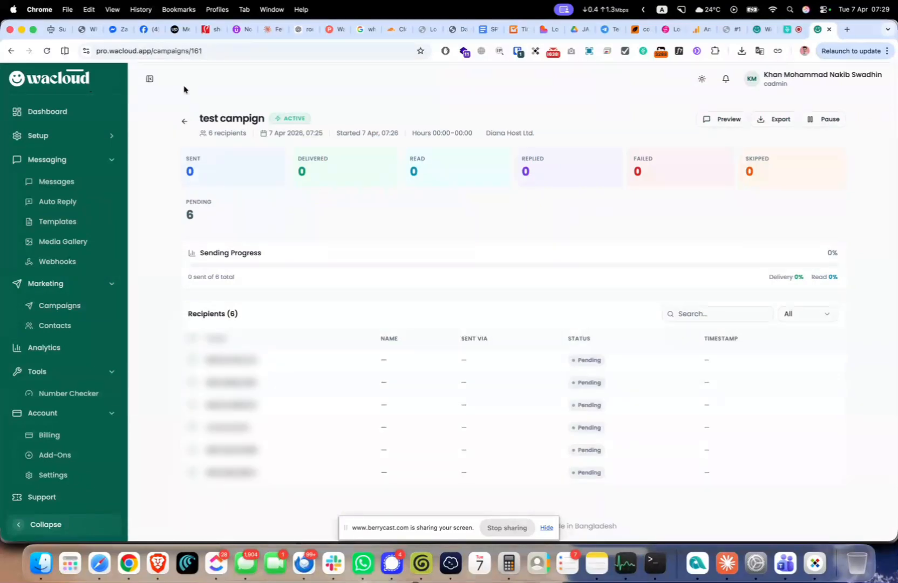
pyautogui.click(184, 121)
pyautogui.click(653, 251)
pyautogui.press('super+r')
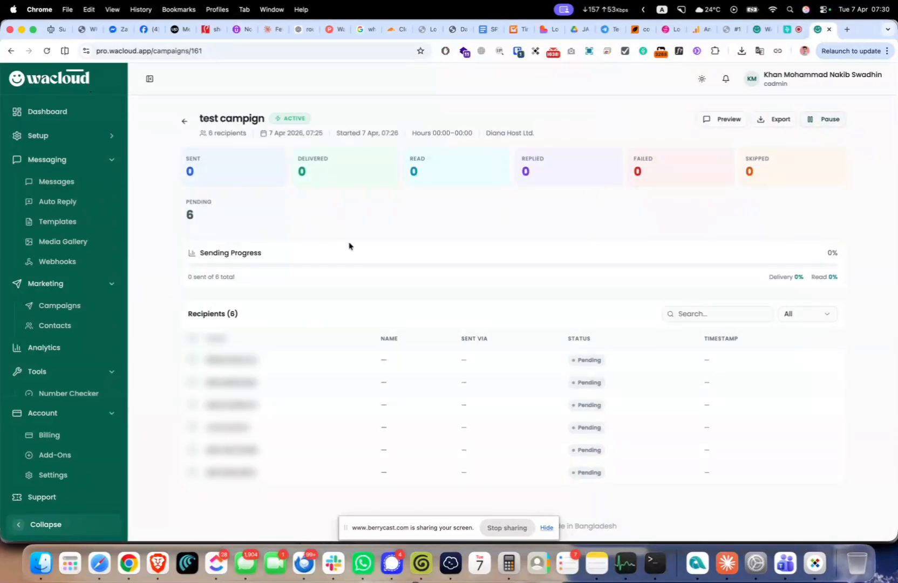
pyautogui.click(104, 307)
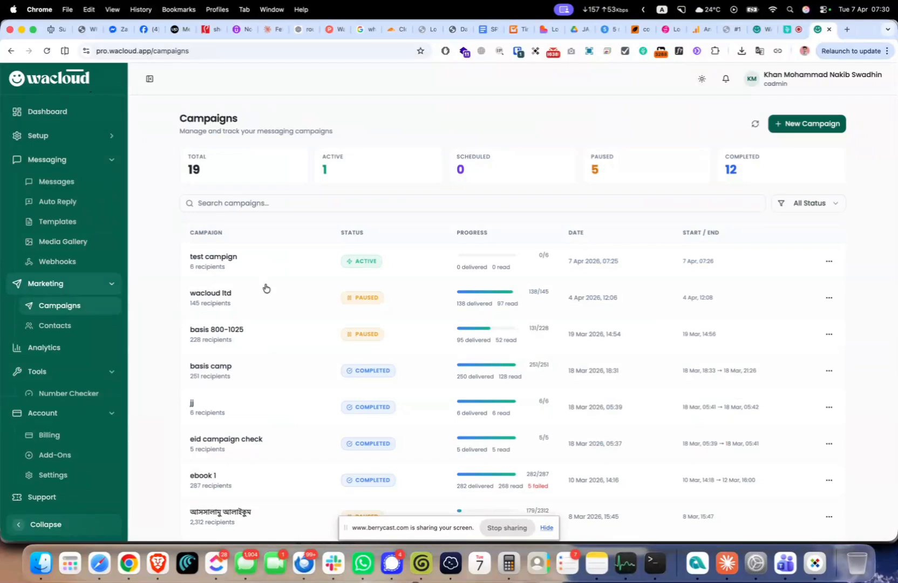
pyautogui.click(472, 262)
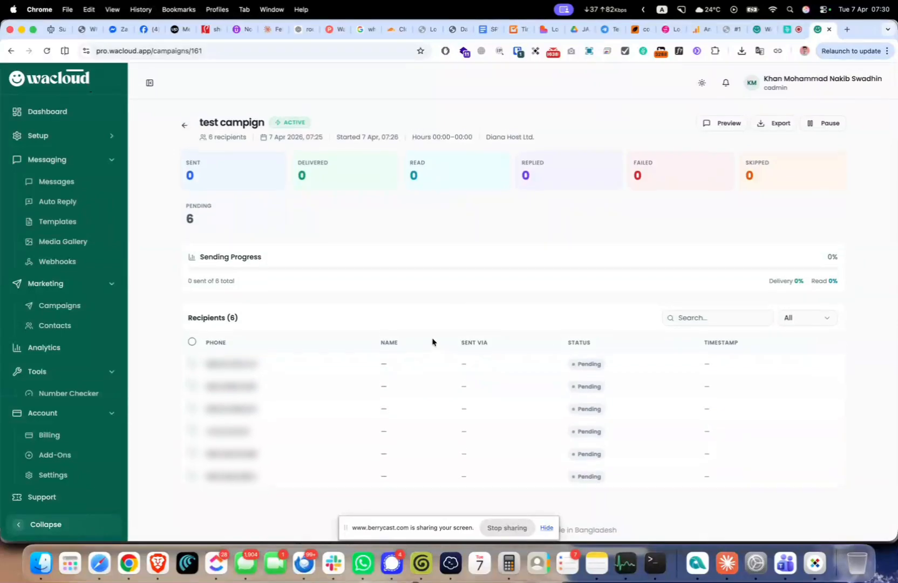
pyautogui.click(69, 306)
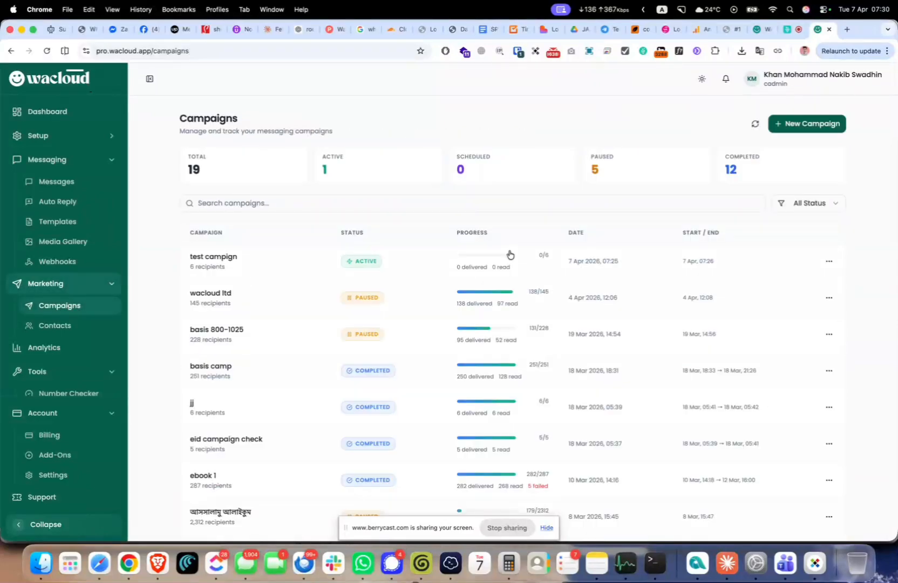
pyautogui.click(560, 257)
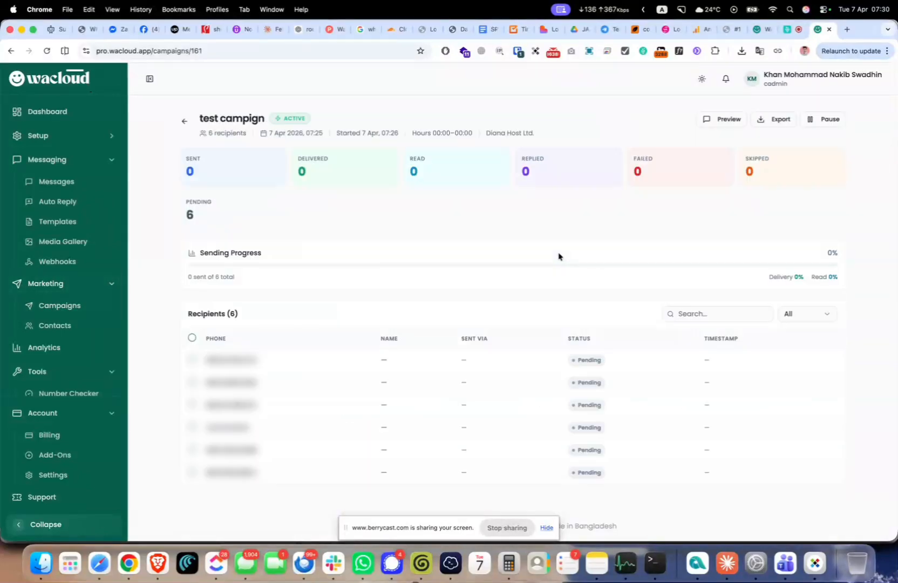
pyautogui.rightClick(548, 210)
pyautogui.click(593, 238)
pyautogui.rightClick(589, 214)
pyautogui.click(617, 238)
# Pause the campaign "test campign" and edit its random delay between messages to 10 to 20 seconds.
pyautogui.click(814, 123)
pyautogui.click(756, 119)
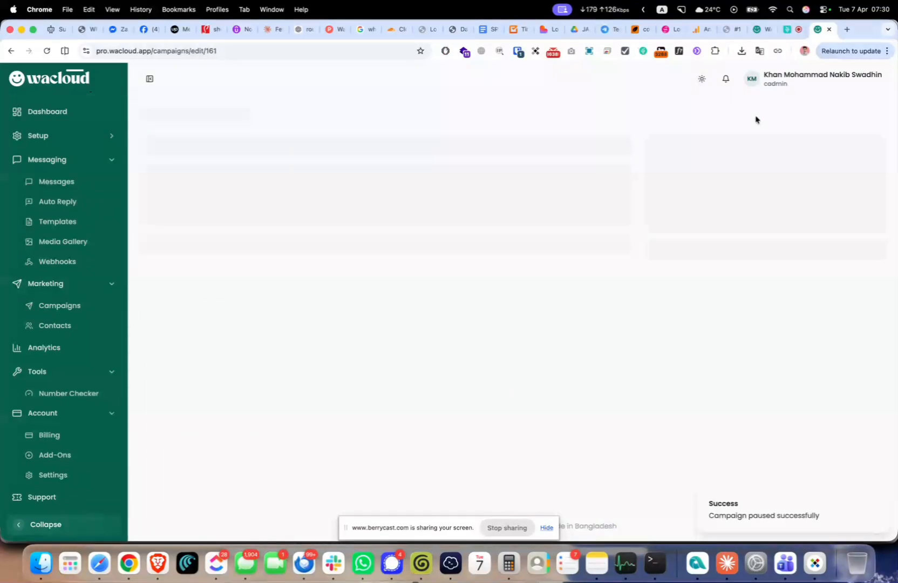
pyautogui.scroll(-3, 380, 332)
pyautogui.click(165, 358)
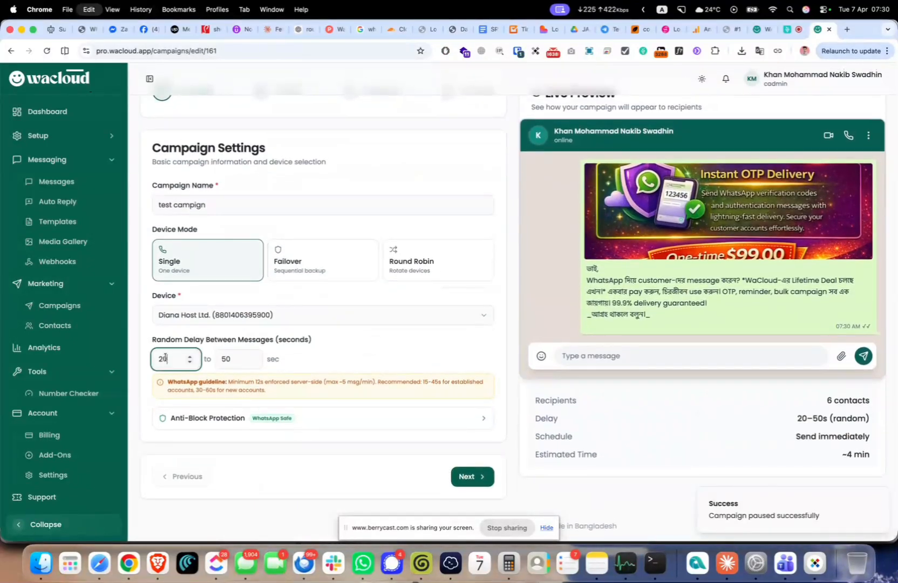
pyautogui.doubleClick(165, 358)
pyautogui.write('10')
pyautogui.press('Tab')
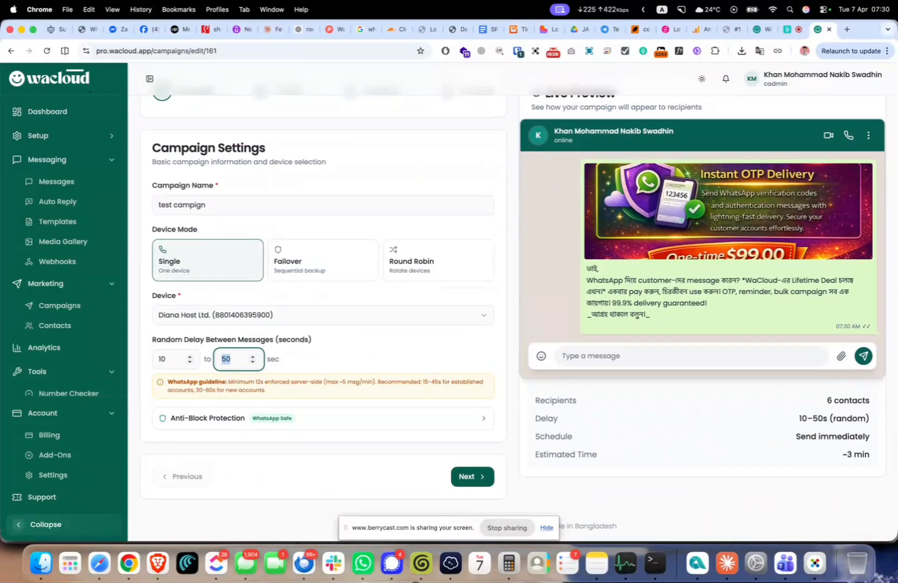
pyautogui.write('20')
pyautogui.click(331, 351)
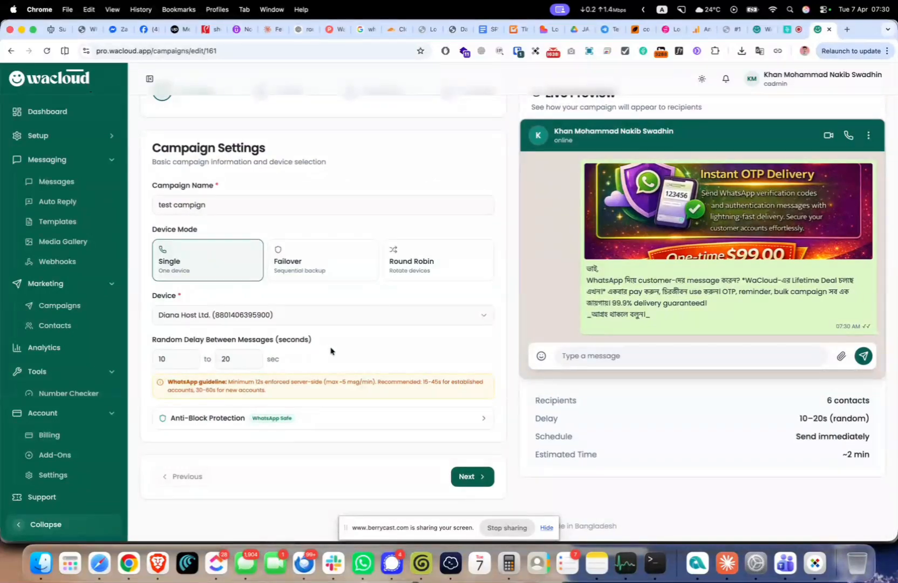
# Set the campaign's fail limit to 5 in a row in the Anti-Block Protection settings.
pyautogui.click(478, 475)
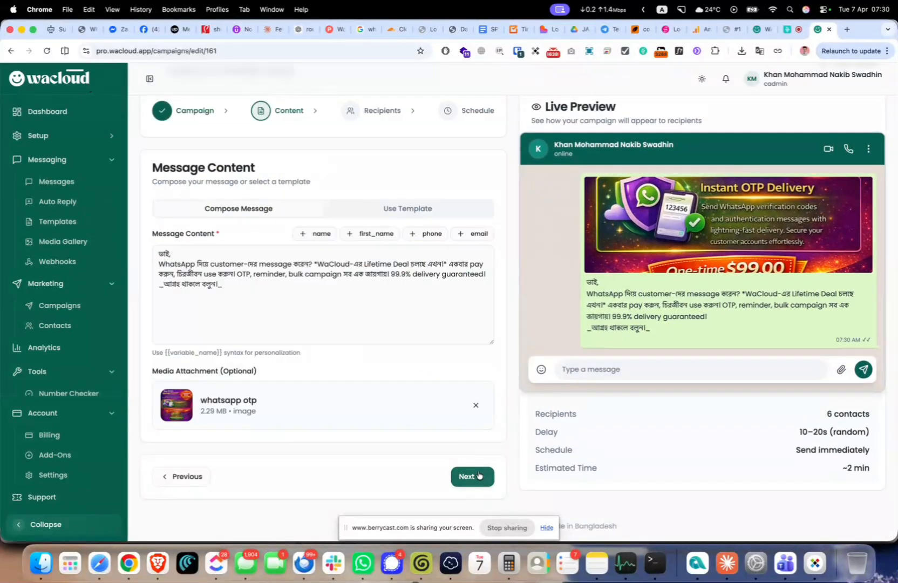
pyautogui.click(187, 476)
pyautogui.click(311, 446)
pyautogui.scroll(-3, 311, 446)
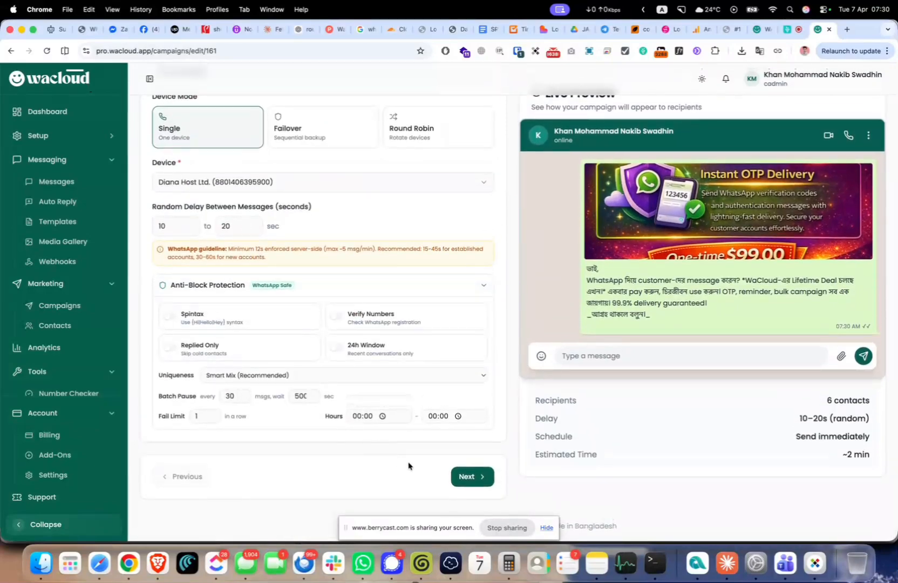
pyautogui.doubleClick(197, 417)
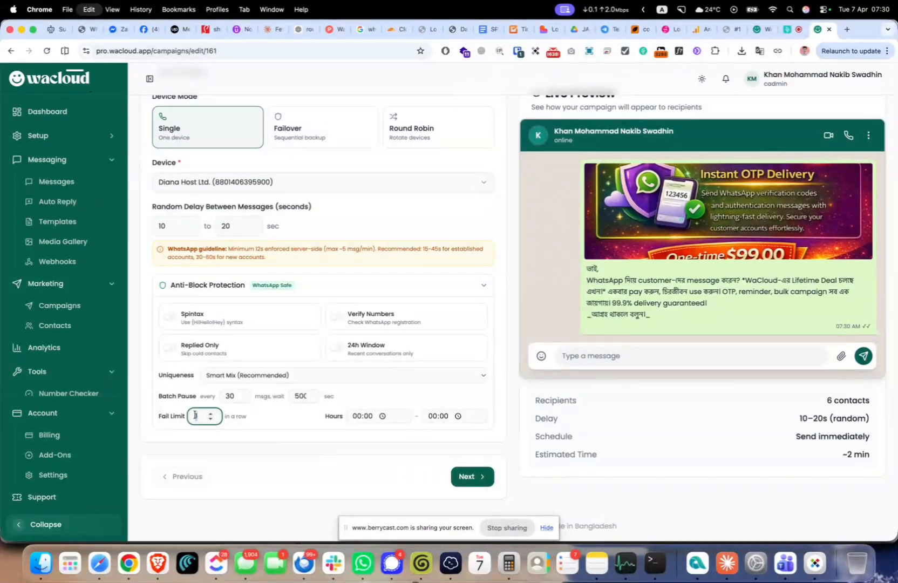
pyautogui.write('5')
pyautogui.click(350, 440)
# Go through the content, recipients and schedule stages of "test campign" unchanged and save the campaign update.
pyautogui.click(478, 477)
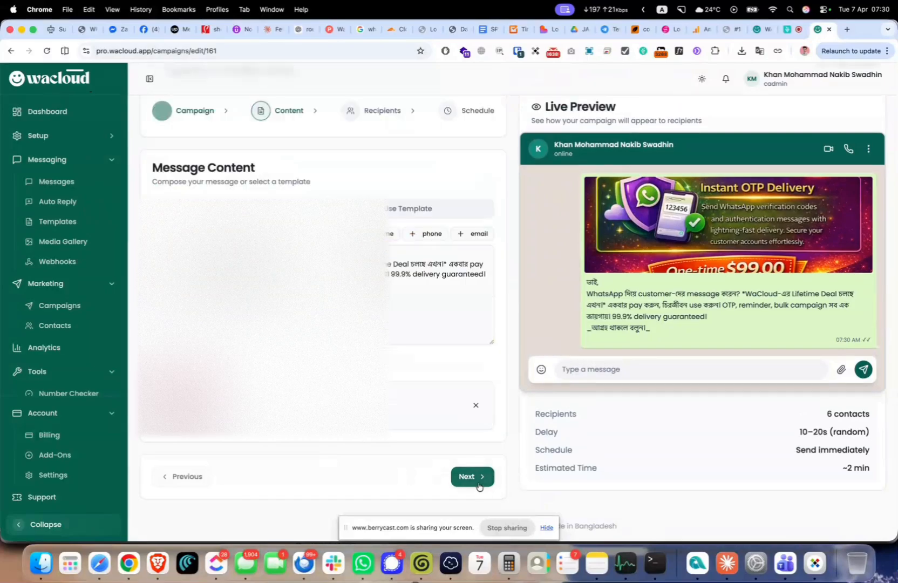
pyautogui.click(467, 478)
pyautogui.click(467, 478)
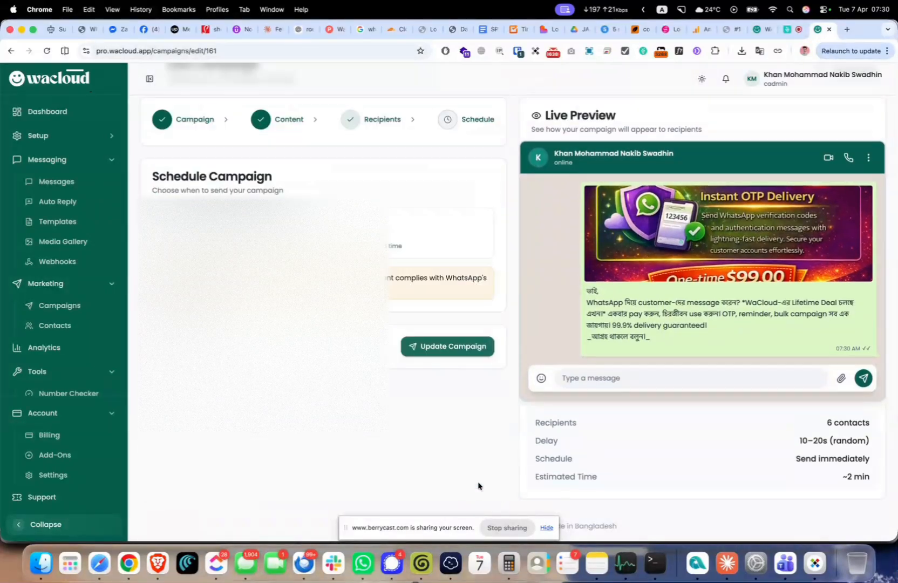
pyautogui.click(459, 354)
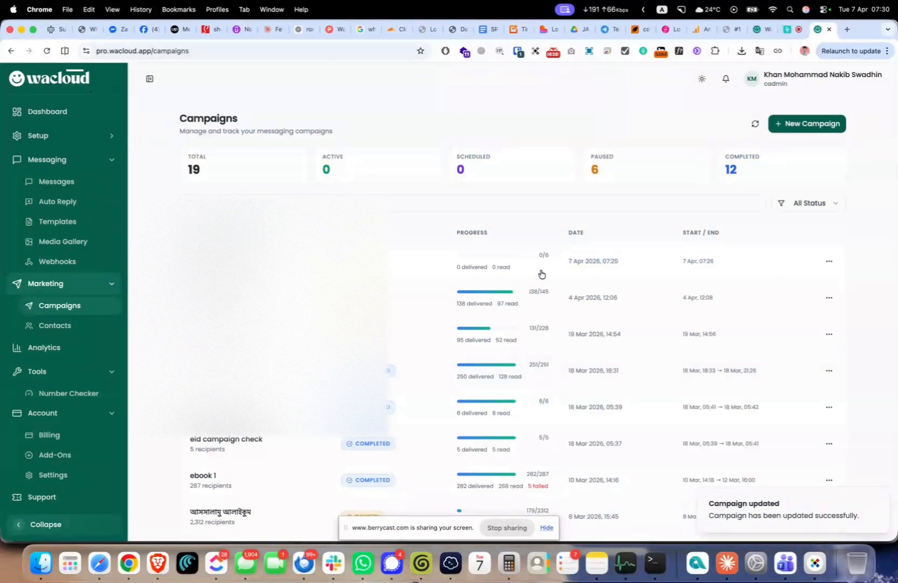
# Open the report of "test campign", reload it and resume the paused campaign.
pyautogui.click(573, 255)
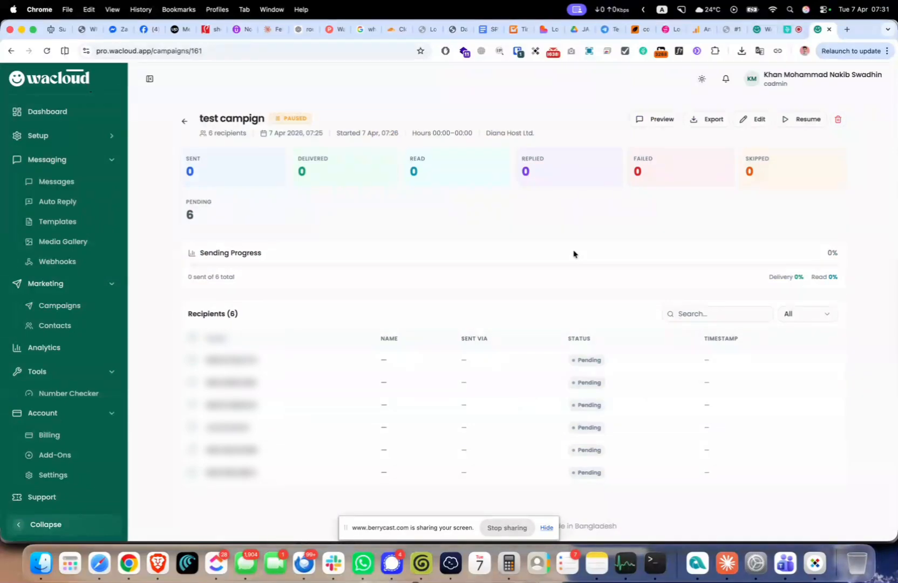
pyautogui.rightClick(460, 225)
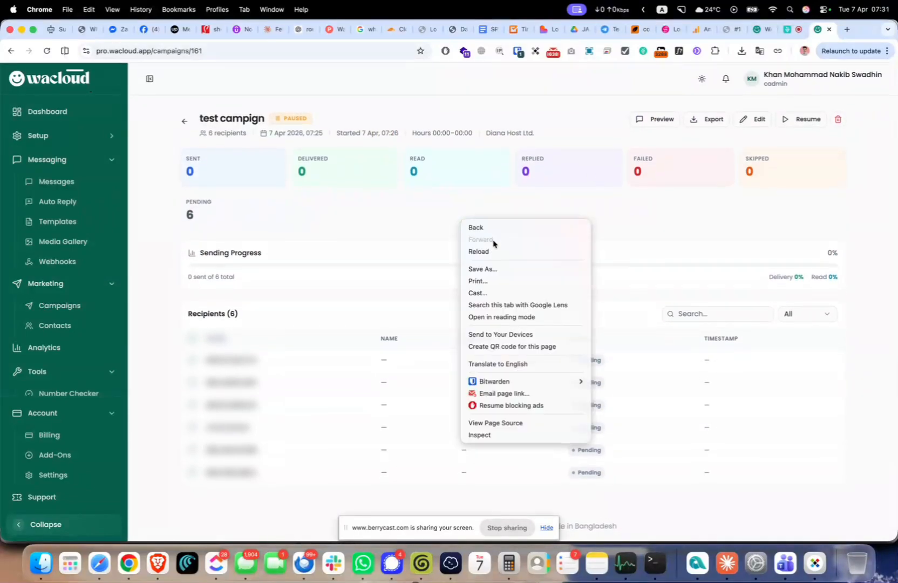
pyautogui.click(502, 250)
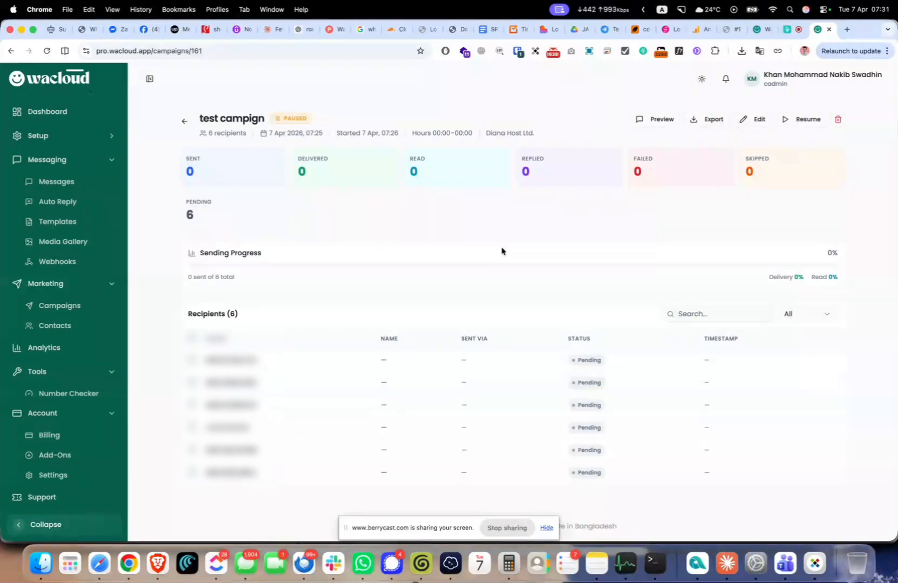
pyautogui.rightClick(502, 250)
pyautogui.click(540, 277)
pyautogui.click(801, 124)
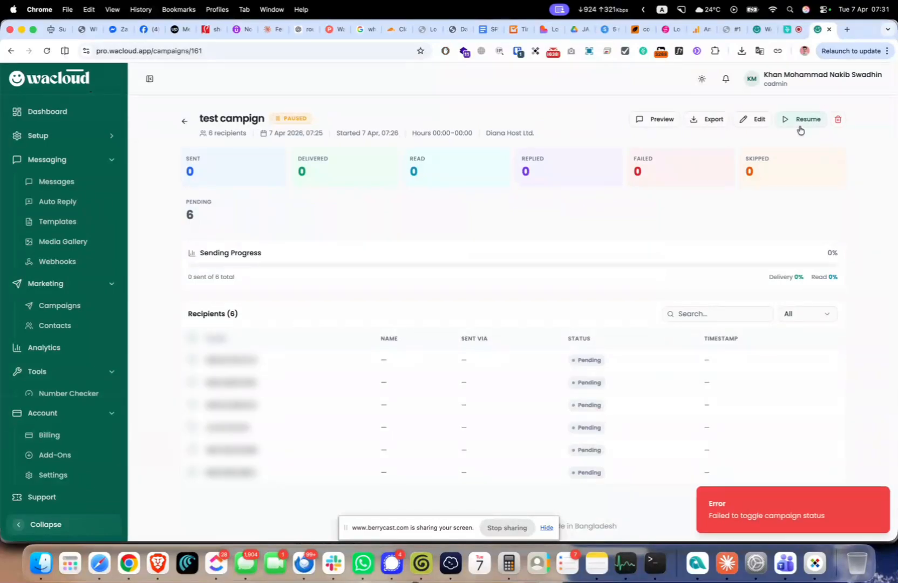
pyautogui.rightClick(566, 216)
pyautogui.click(758, 357)
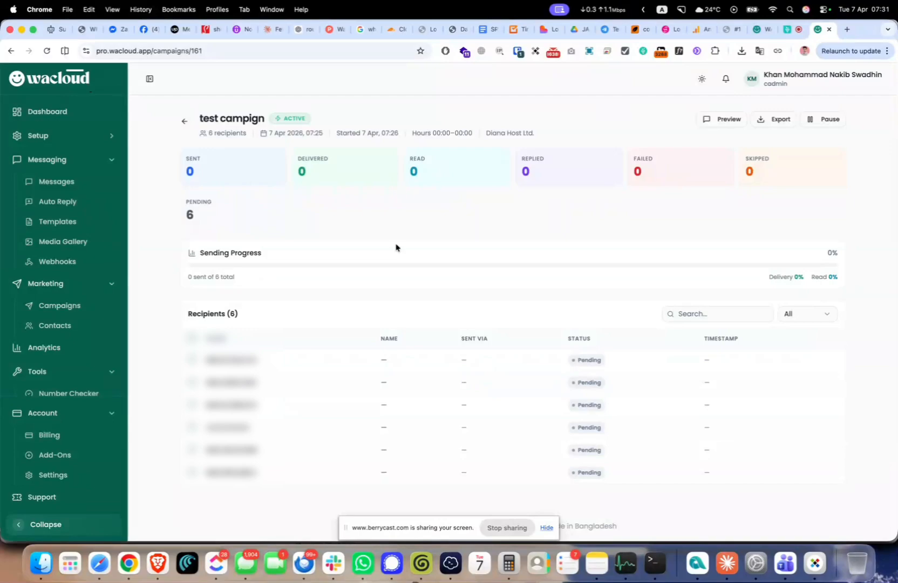
# Reload the report of "test campign", pause the campaign and open it for editing.
pyautogui.click(48, 52)
pyautogui.click(817, 120)
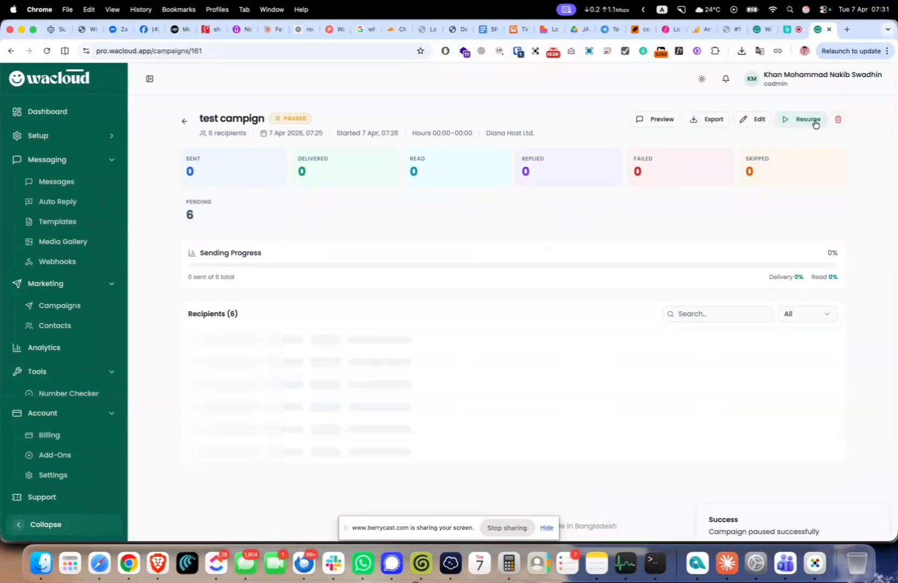
pyautogui.click(754, 126)
pyautogui.scroll(-3, 445, 325)
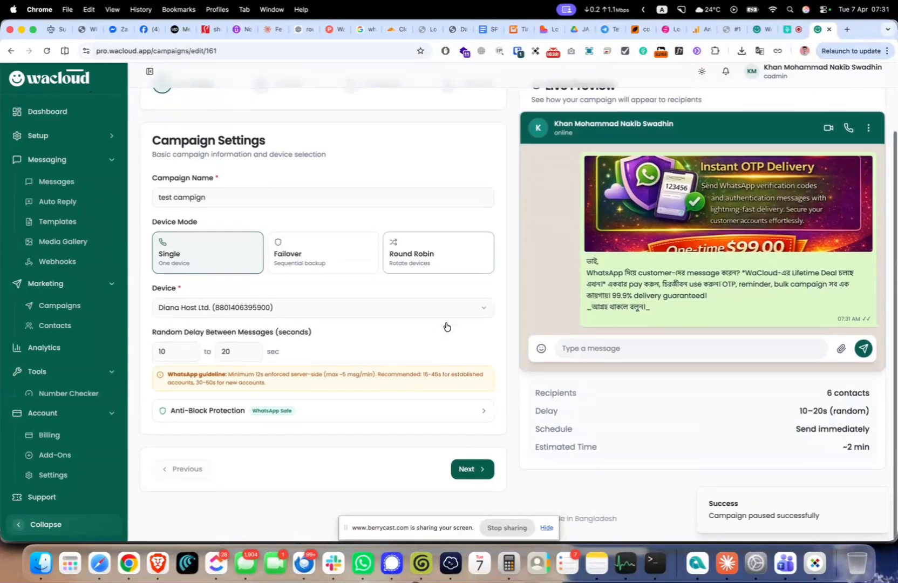
# Set the end of the sending hours to 23:59 in the Anti-Block Protection settings.
pyautogui.click(289, 427)
pyautogui.scroll(-5, 289, 431)
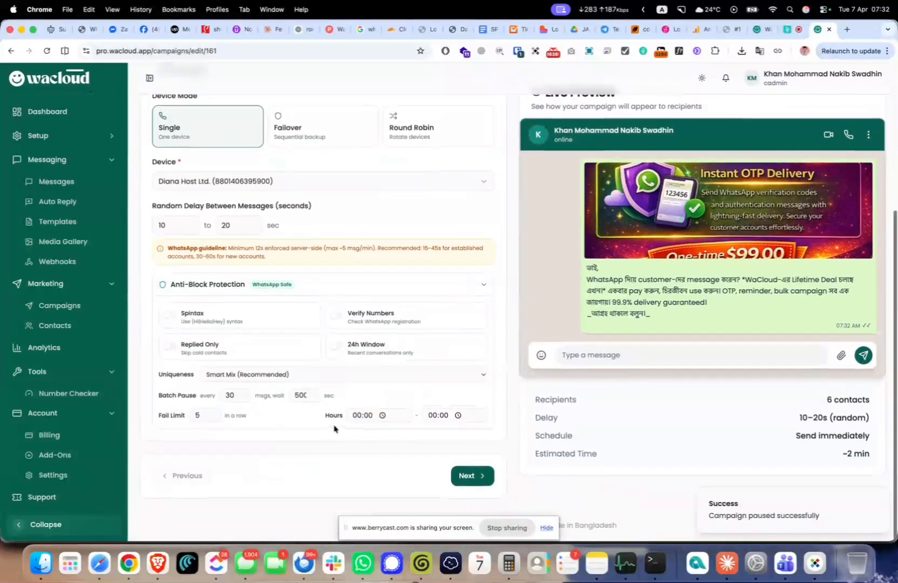
pyautogui.click(357, 417)
pyautogui.click(430, 416)
pyautogui.write('1')
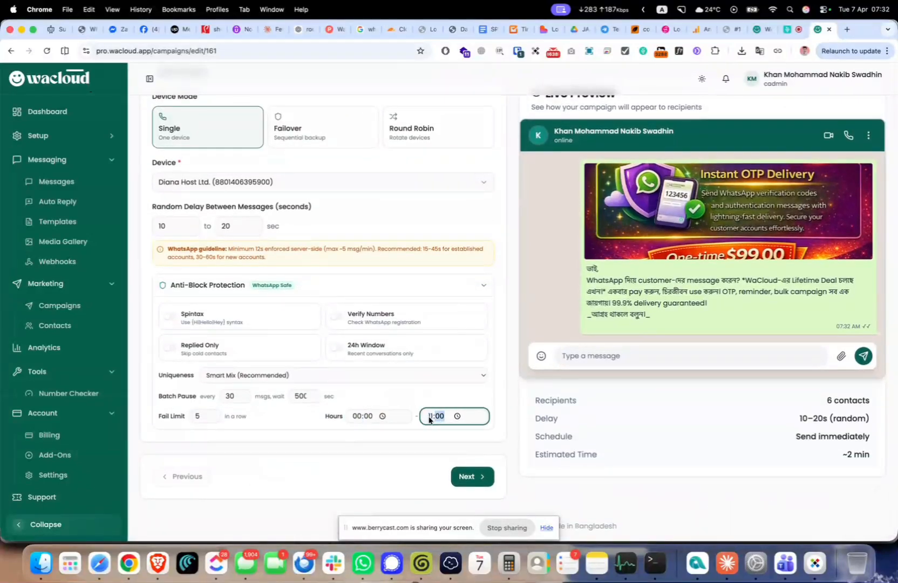
pyautogui.write('23')
pyautogui.write('59')
# Save the update of "test campign", resume the campaign from its report and reload the page.
pyautogui.click(468, 476)
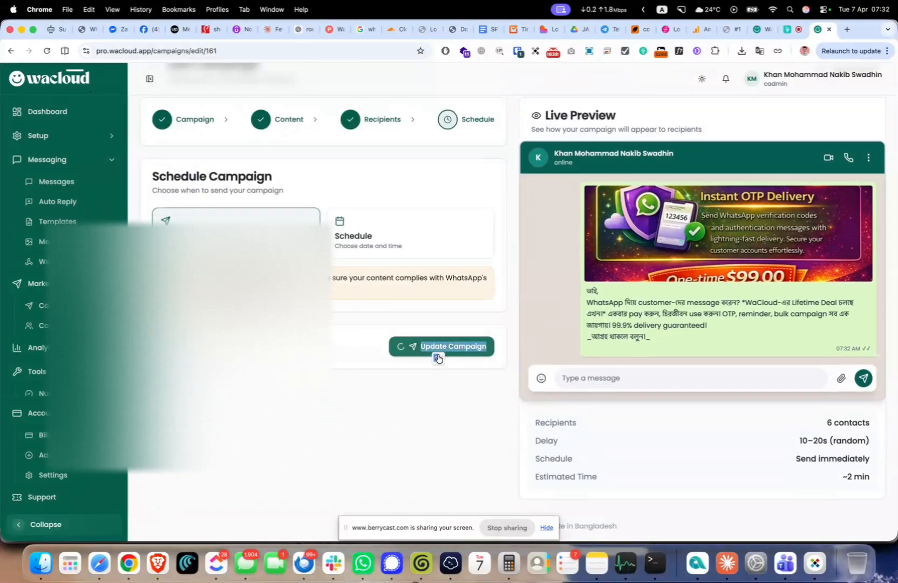
pyautogui.click(439, 353)
pyautogui.click(556, 269)
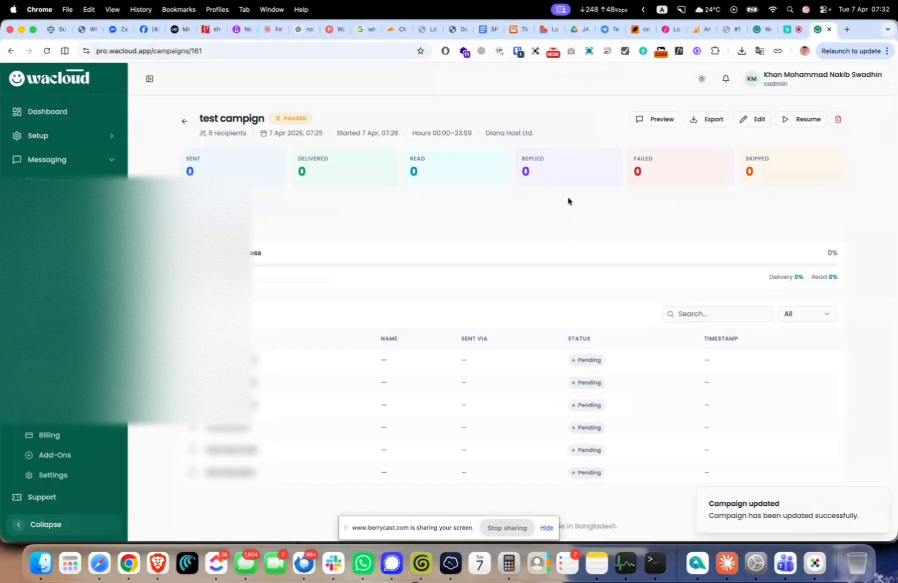
pyautogui.click(799, 120)
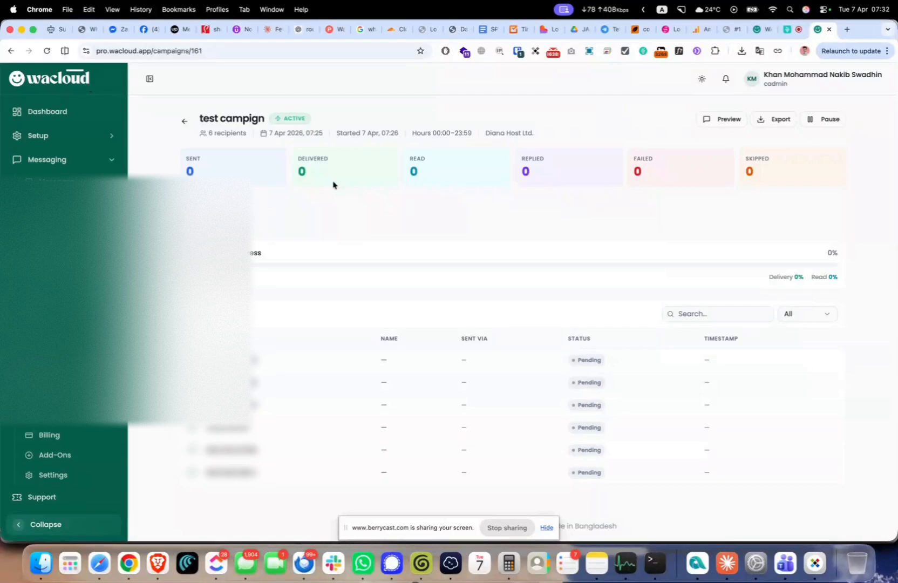
pyautogui.click(47, 51)
# Create another campaign named "asda", keeping the default delay and Anti-Block Protection settings, and continue to its message content.
pyautogui.click(184, 120)
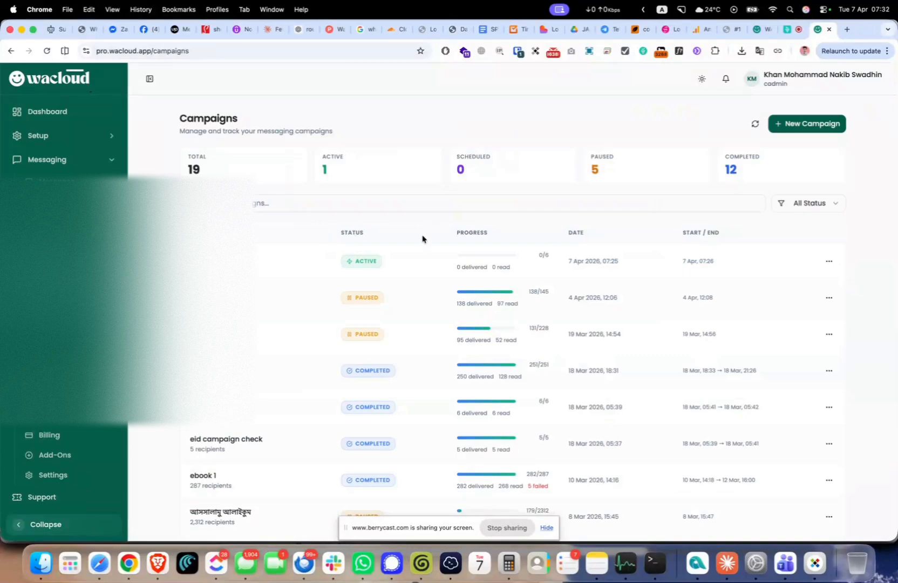
pyautogui.click(807, 123)
pyautogui.click(265, 283)
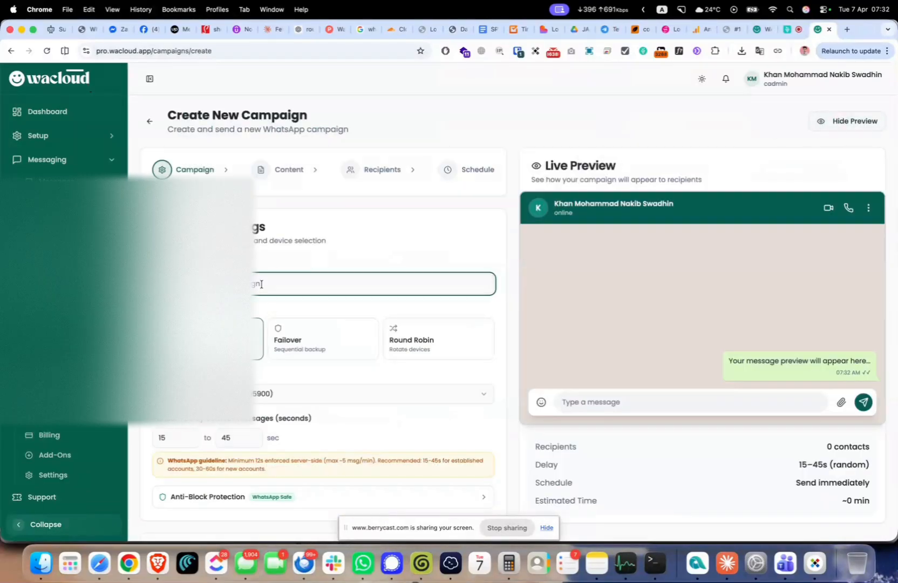
pyautogui.write('asda')
pyautogui.scroll(-3, 259, 318)
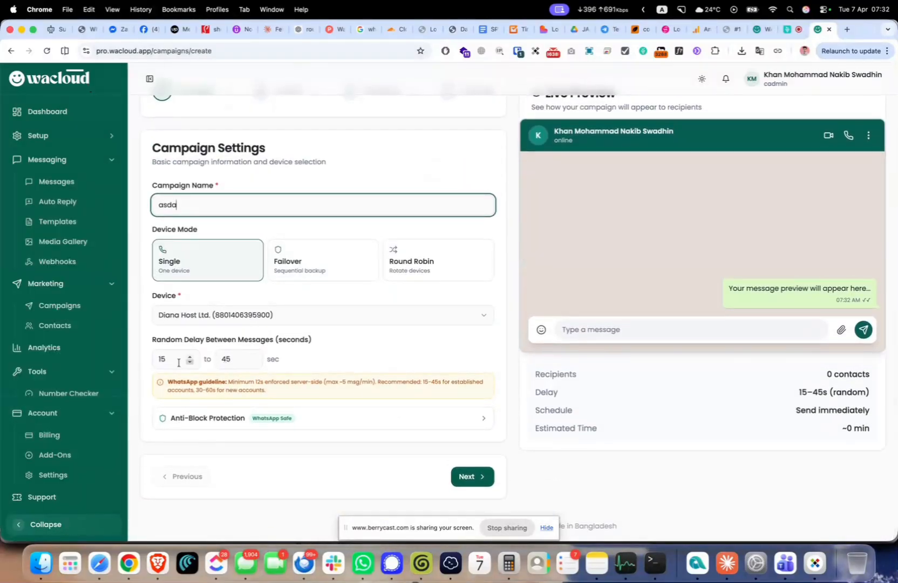
pyautogui.click(160, 362)
pyautogui.click(382, 417)
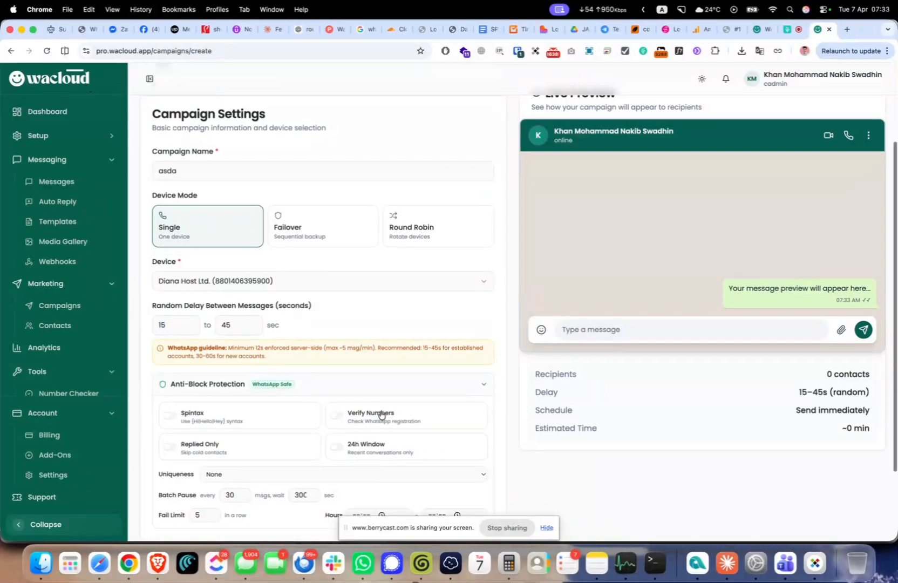
pyautogui.scroll(-3, 270, 414)
pyautogui.click(475, 489)
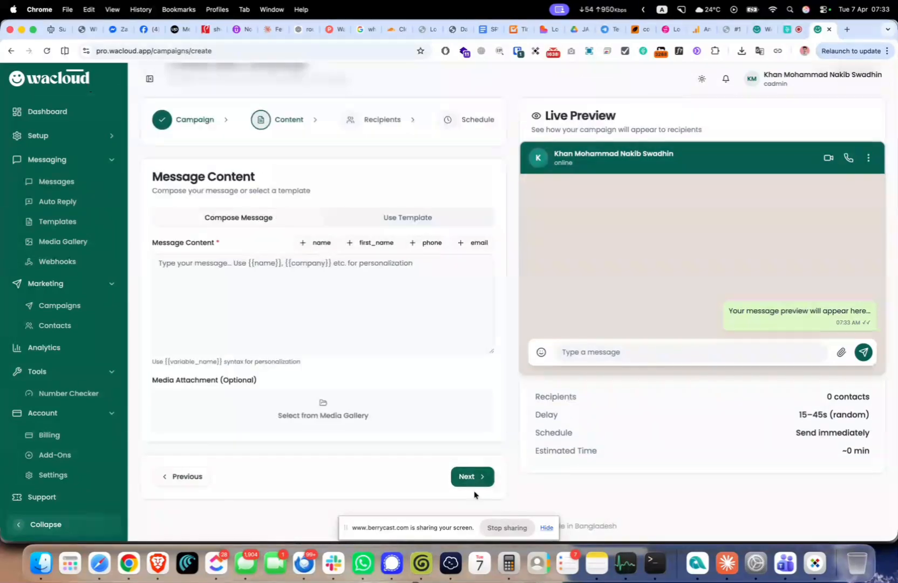
# Compare several message templates in the preview and use the welcome template "আসসালামু আলাইকুম" for the campaign.
pyautogui.click(376, 216)
pyautogui.click(265, 330)
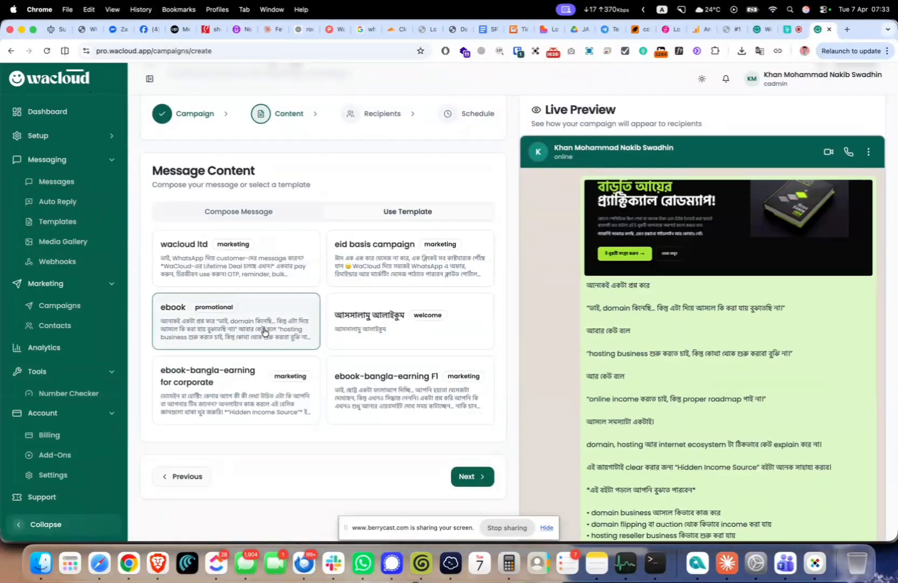
pyautogui.click(366, 310)
pyautogui.click(266, 370)
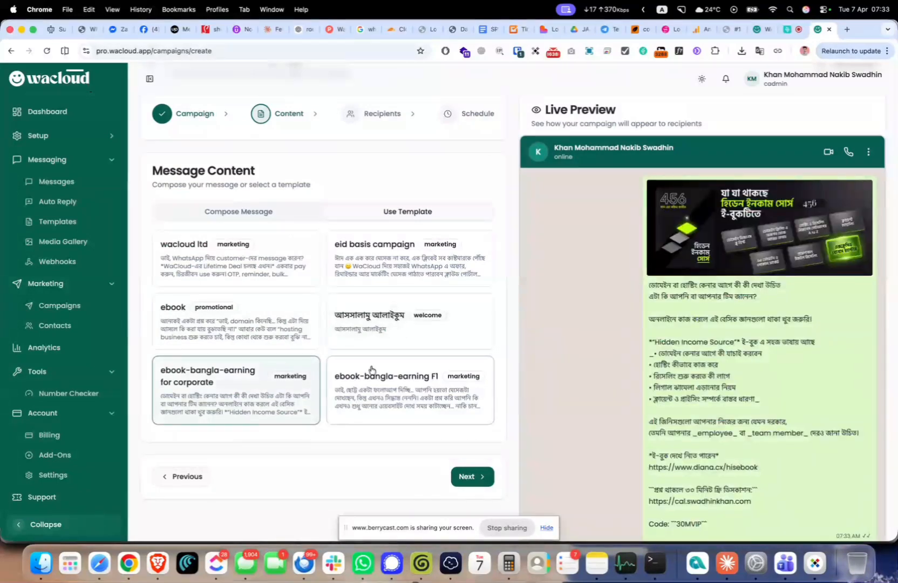
pyautogui.click(376, 312)
pyautogui.click(470, 476)
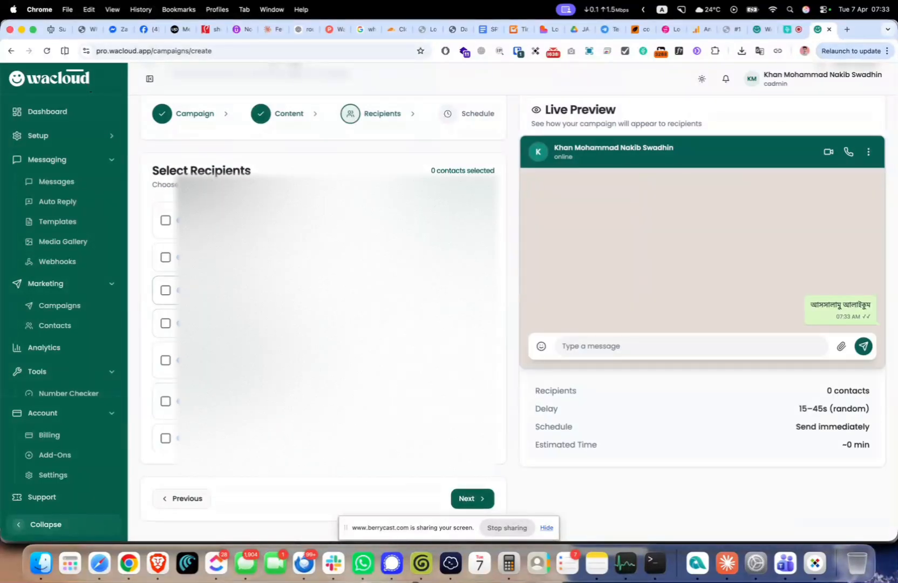
# Select a contact group with 6 contacts as recipients and send the campaign "asda" immediately.
pyautogui.scroll(-3, 324, 292)
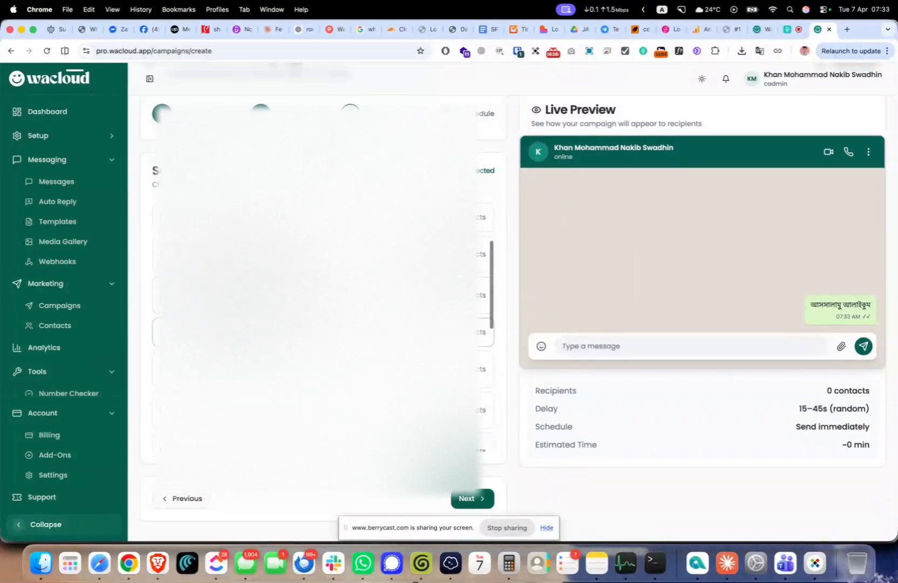
pyautogui.click(270, 332)
pyautogui.click(486, 499)
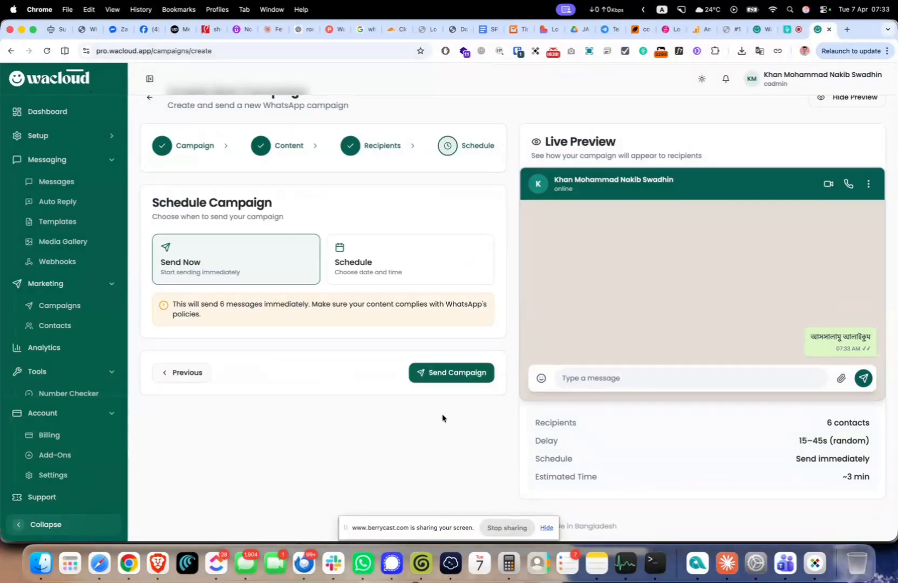
pyautogui.click(450, 379)
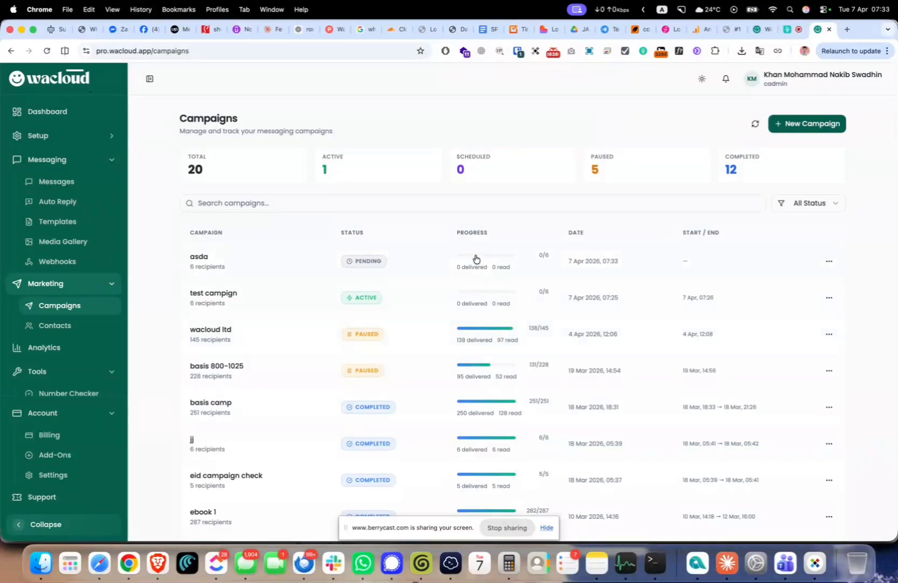
# Refresh the campaign list and examine the delivery figures and recipient statuses in the report of "test campign".
pyautogui.click(758, 121)
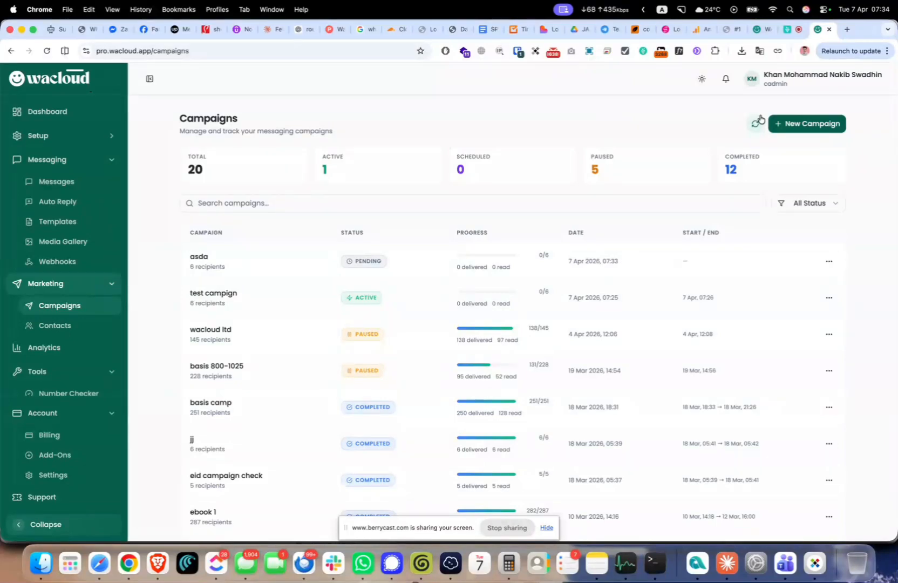
pyautogui.doubleClick(757, 122)
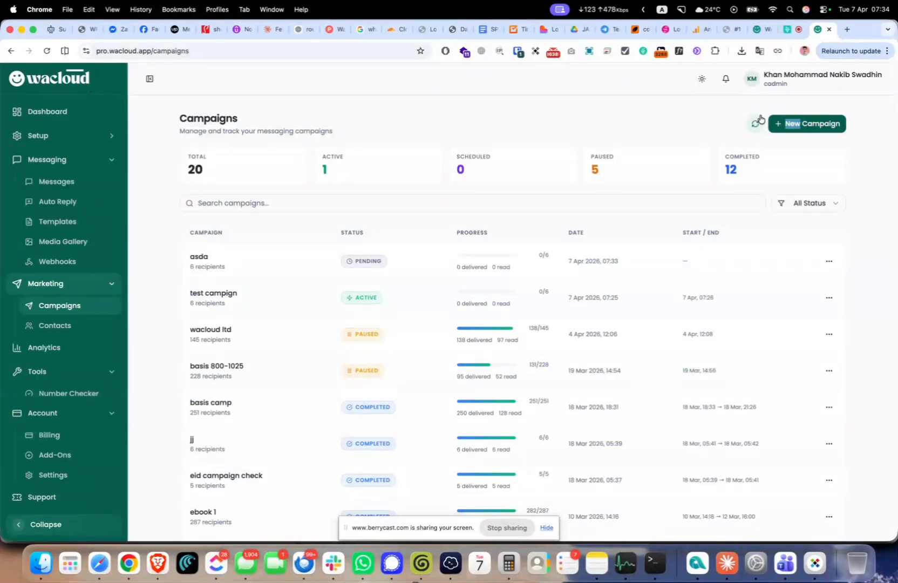
pyautogui.click(480, 300)
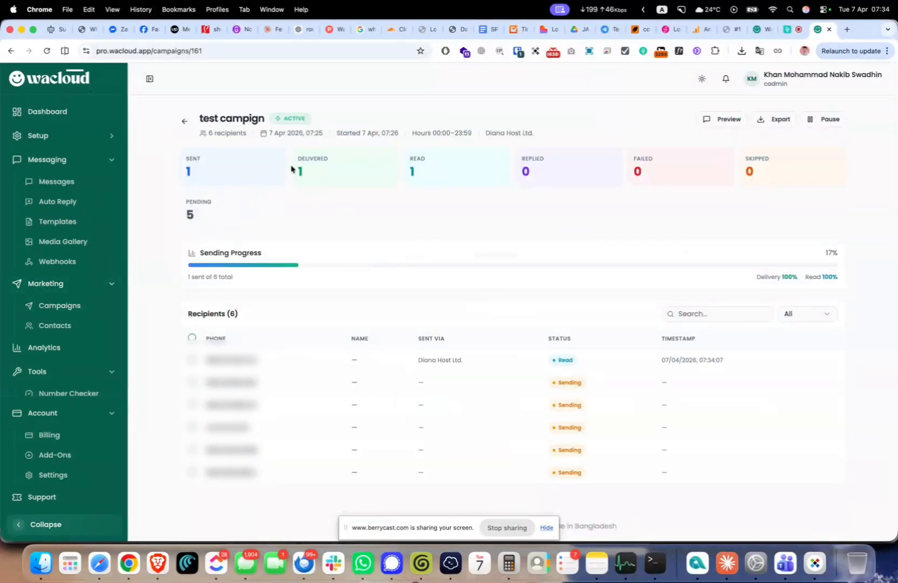
pyautogui.moveTo(291, 169); pyautogui.dragTo(552, 193)
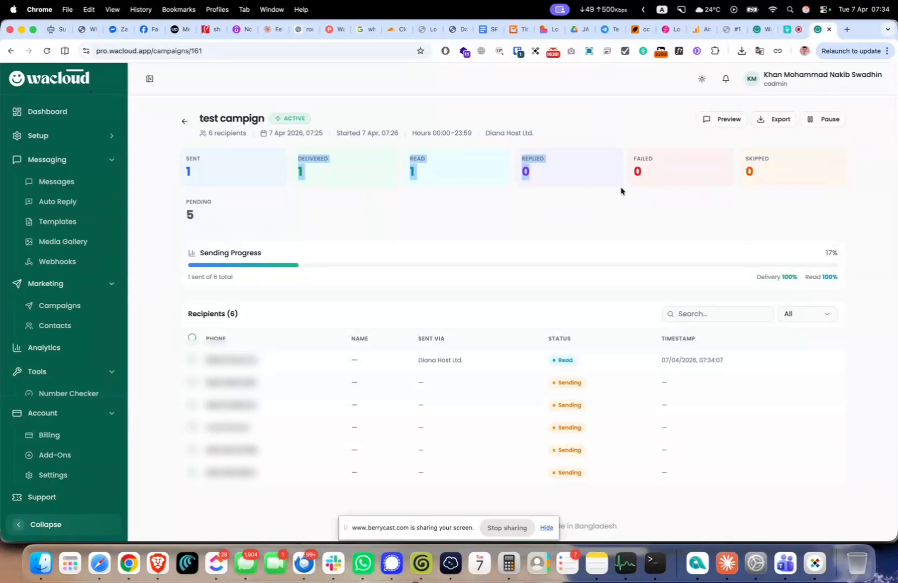
pyautogui.click(495, 376)
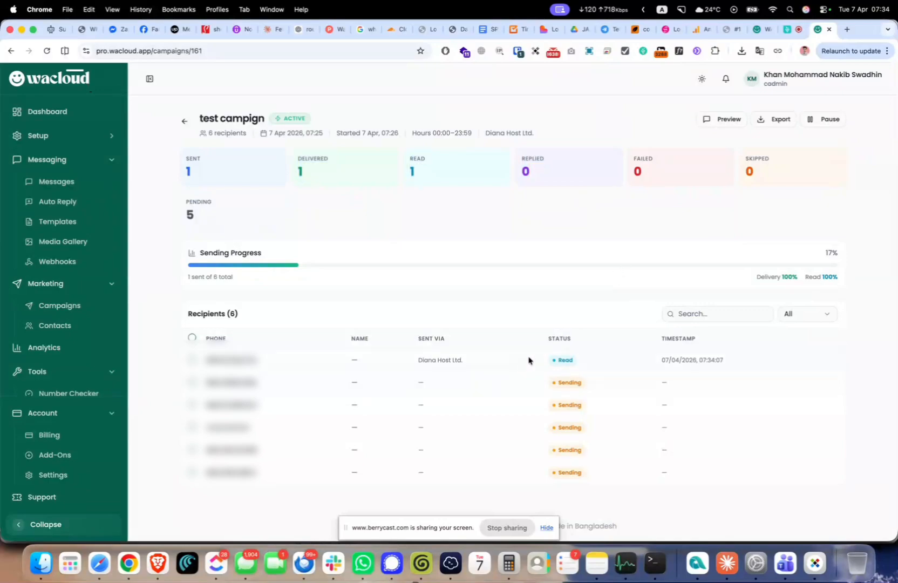
pyautogui.doubleClick(572, 359)
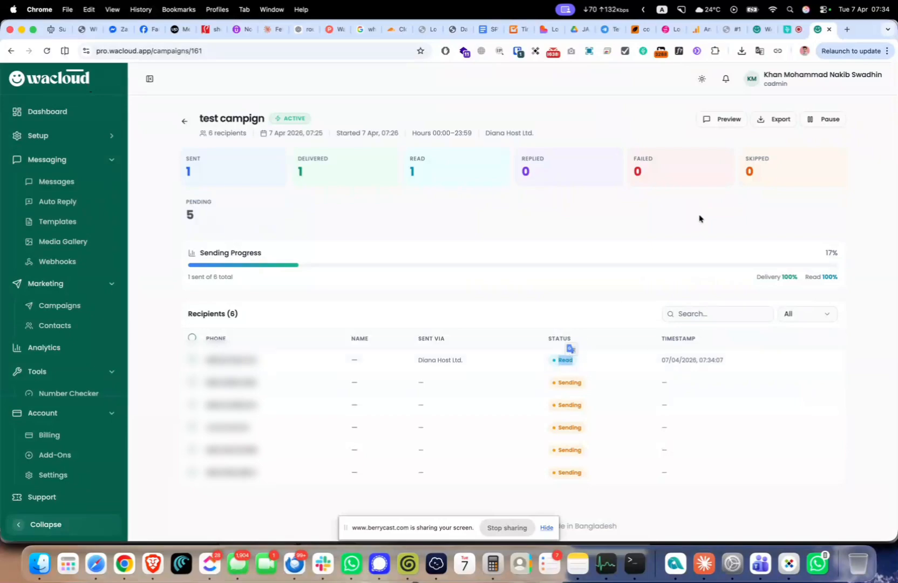
# Return to the campaign list, refresh it, recheck the sending progress of "test campign" and go back to the list.
pyautogui.click(183, 124)
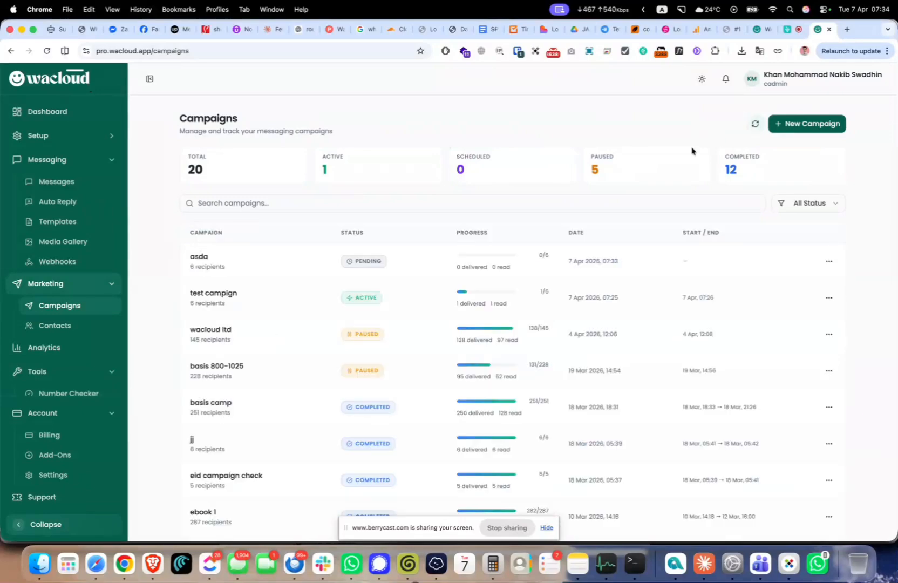
pyautogui.click(756, 123)
pyautogui.click(480, 302)
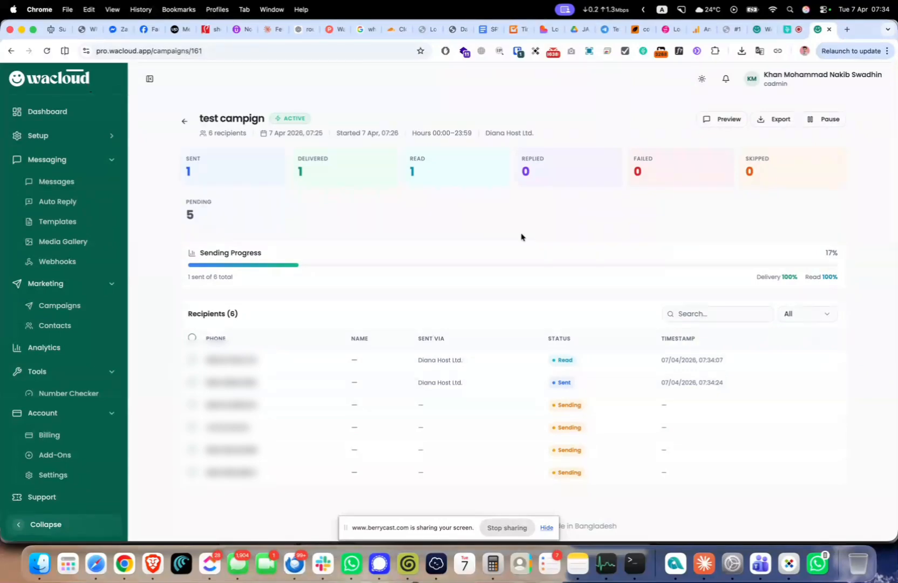
pyautogui.click(182, 122)
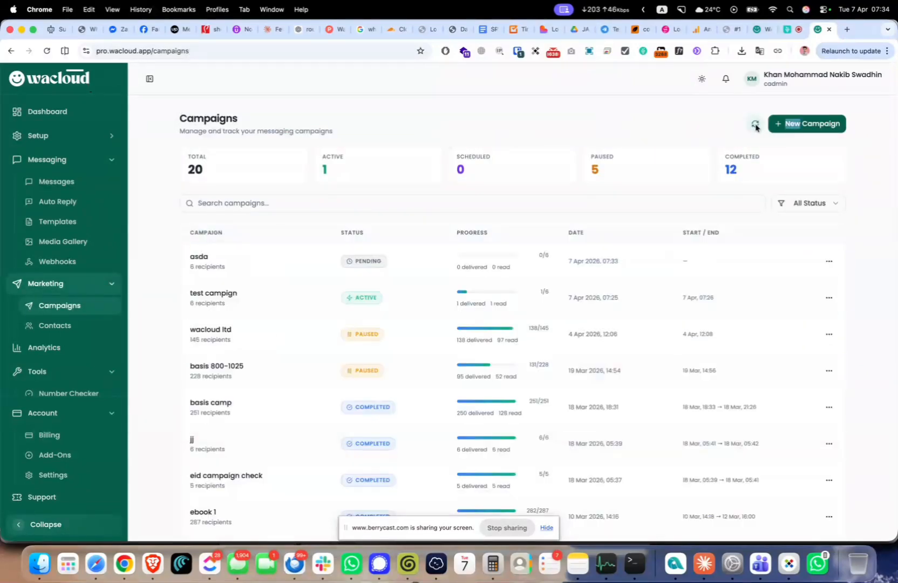
# Check the sending progress in the report of "test campign", return to the campaign list and refresh it.
pyautogui.click(423, 297)
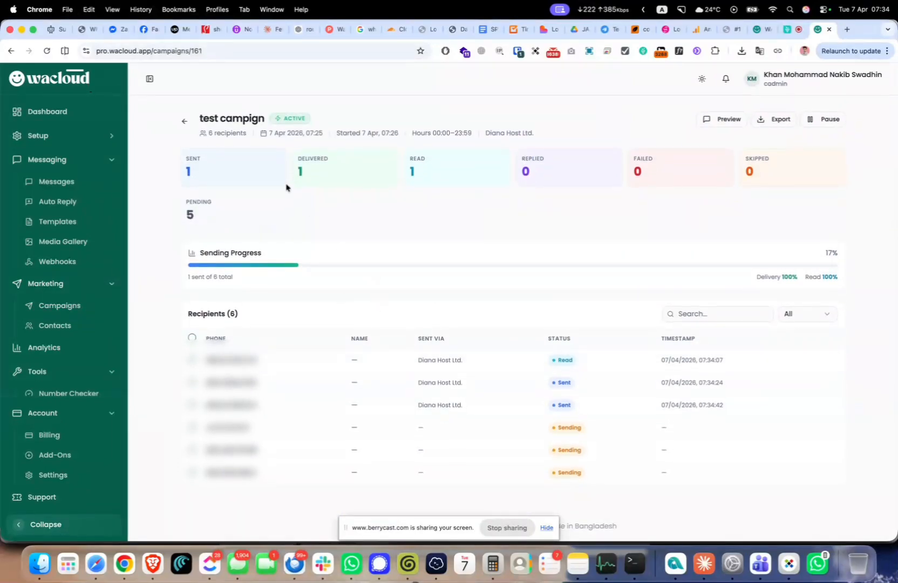
pyautogui.click(186, 121)
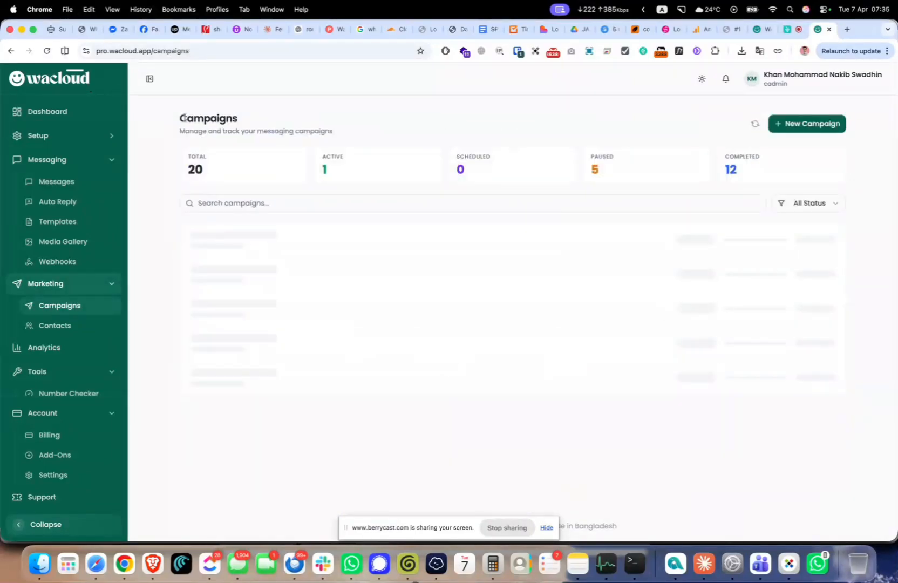
pyautogui.doubleClick(751, 128)
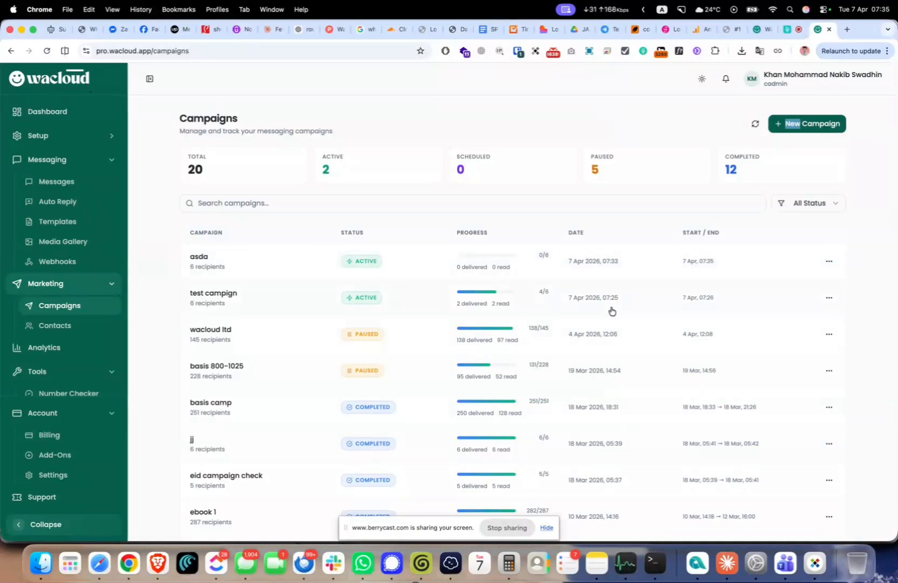
pyautogui.click(754, 125)
# Examine the recipient statuses in the report of "test campign", go back to the campaign list and reopen that report.
pyautogui.click(489, 296)
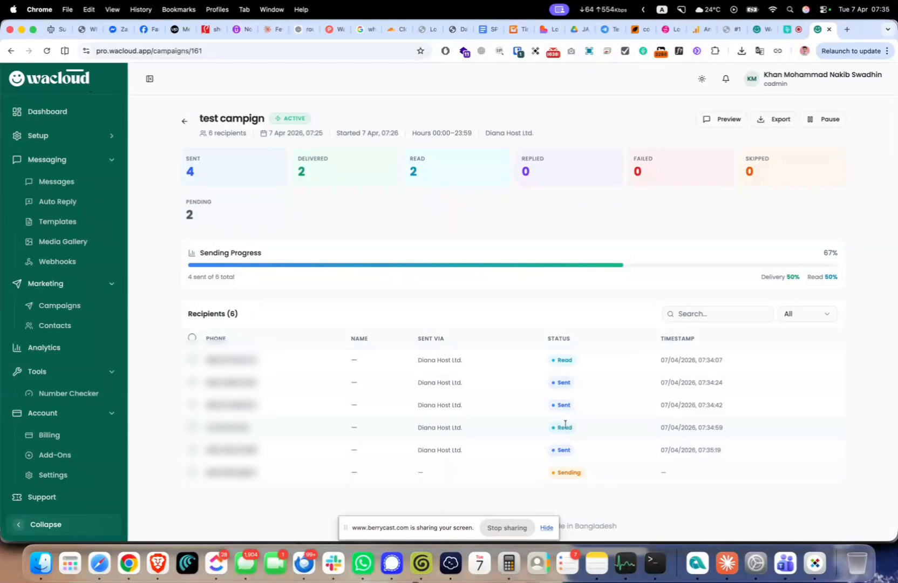
pyautogui.doubleClick(564, 424)
pyautogui.click(549, 424)
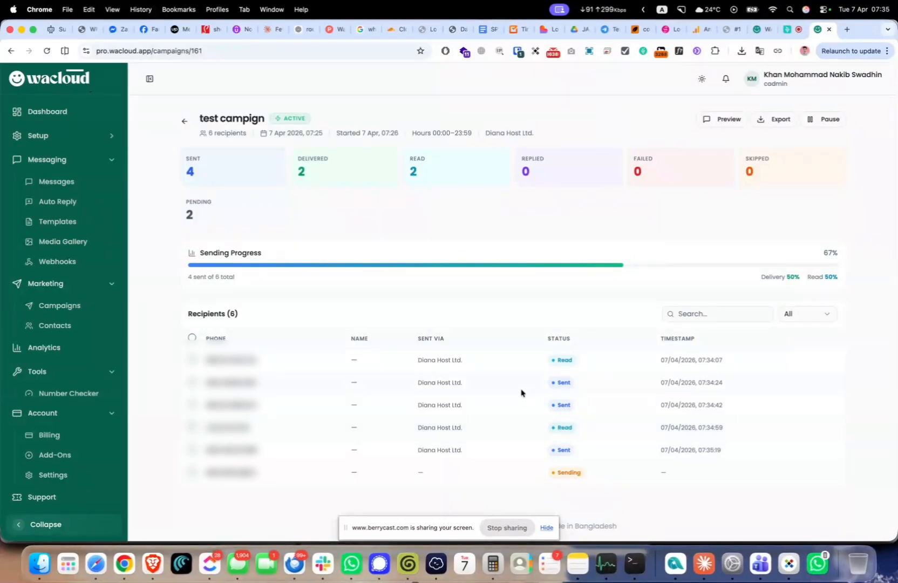
pyautogui.moveTo(521, 391); pyautogui.dragTo(600, 402)
pyautogui.hscroll(-5, 637, 213)
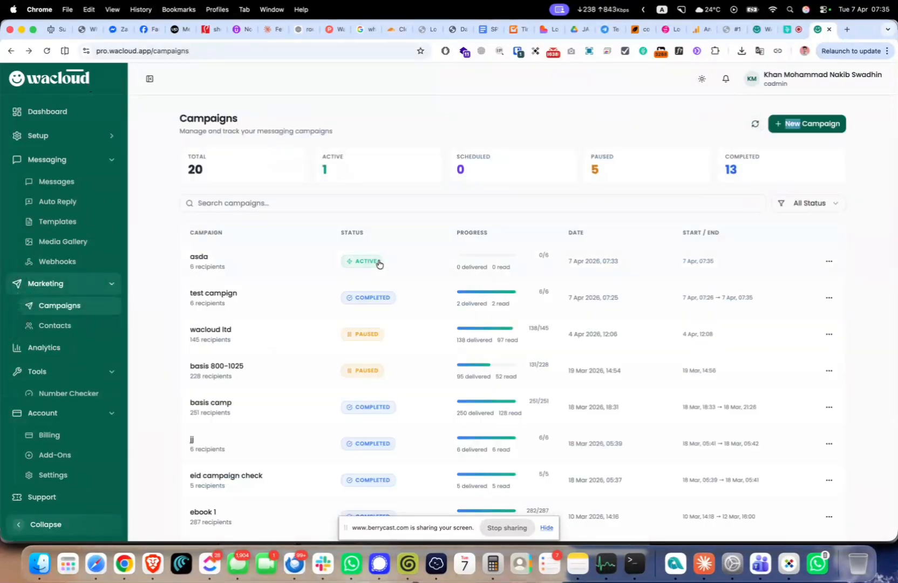
pyautogui.click(365, 301)
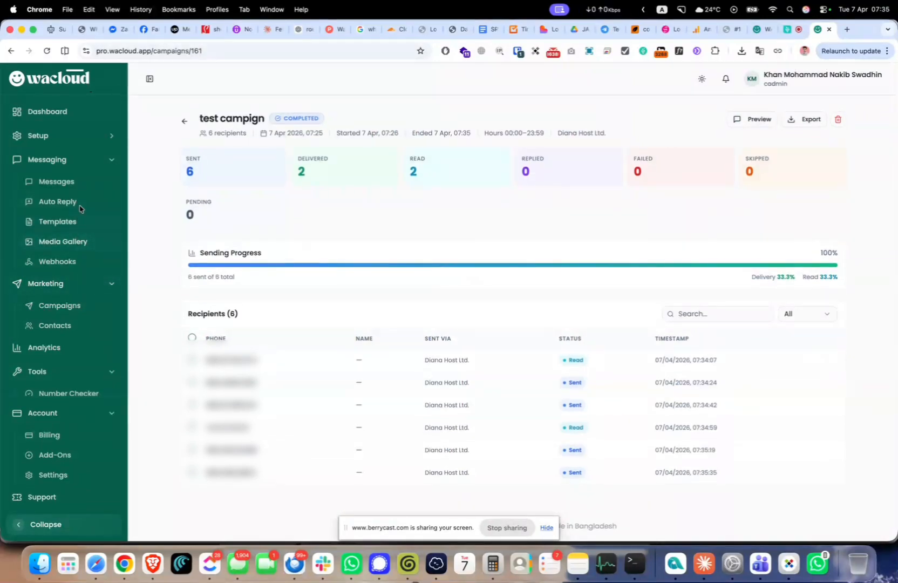
# Open the message history and examine the source, delivery status and reply status of the latest messages.
pyautogui.click(72, 183)
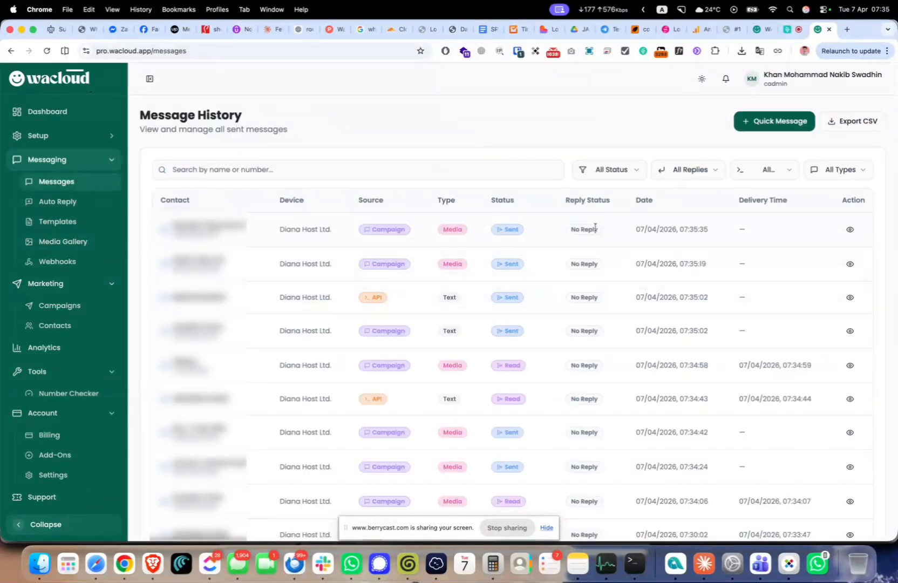
pyautogui.tripleClick(576, 230)
pyautogui.click(561, 278)
pyautogui.scroll(-3, 586, 358)
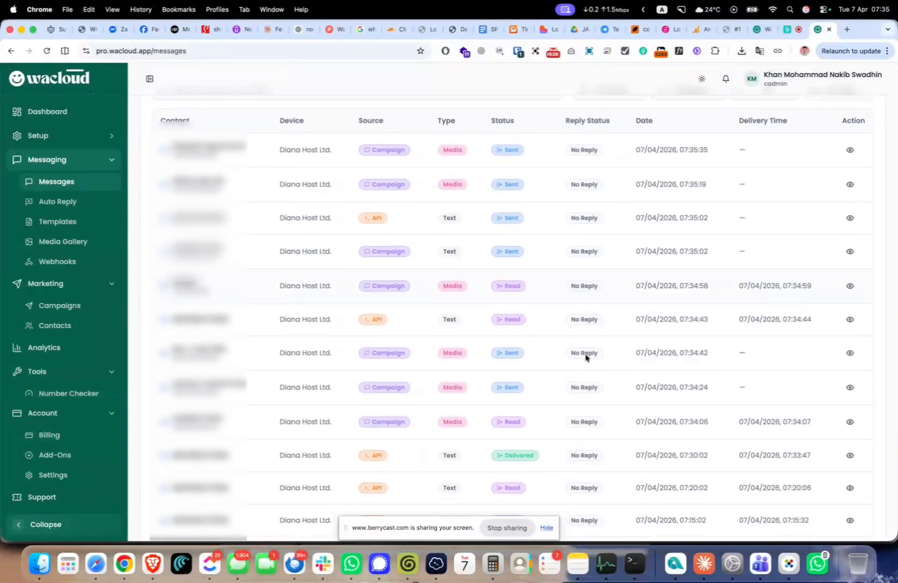
pyautogui.scroll(2, 586, 357)
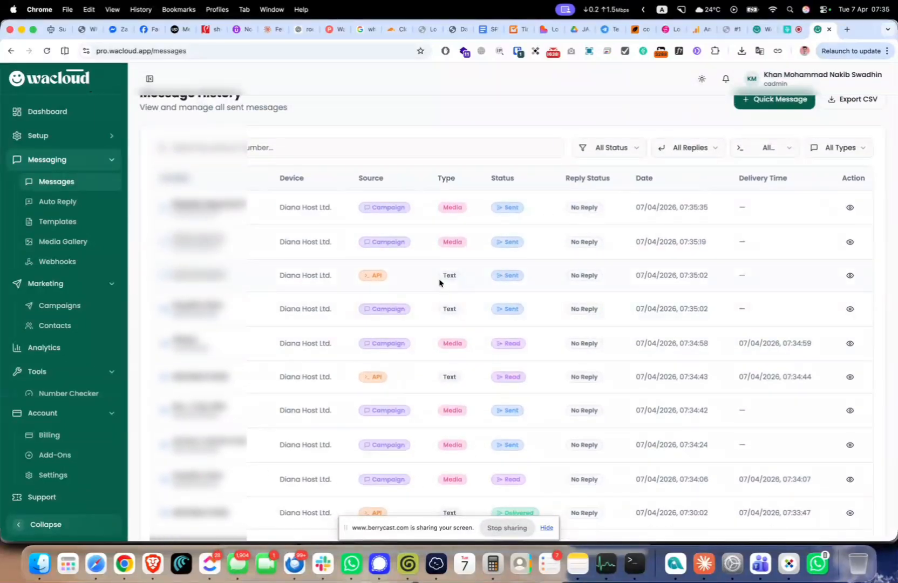
# Compare the recipient statuses in the campaign reports of "test campign" and "asda", returning to the campaign list.
pyautogui.click(61, 306)
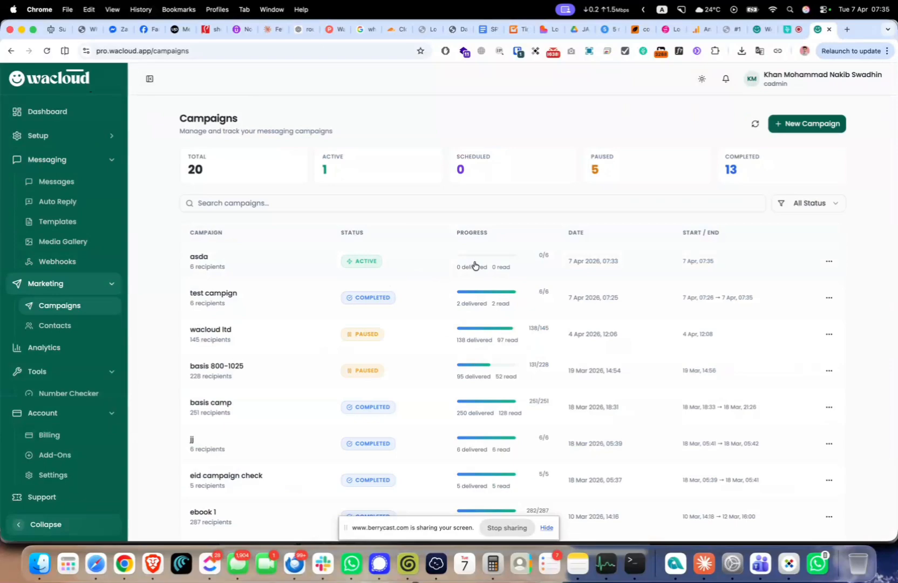
pyautogui.click(469, 294)
pyautogui.doubleClick(571, 357)
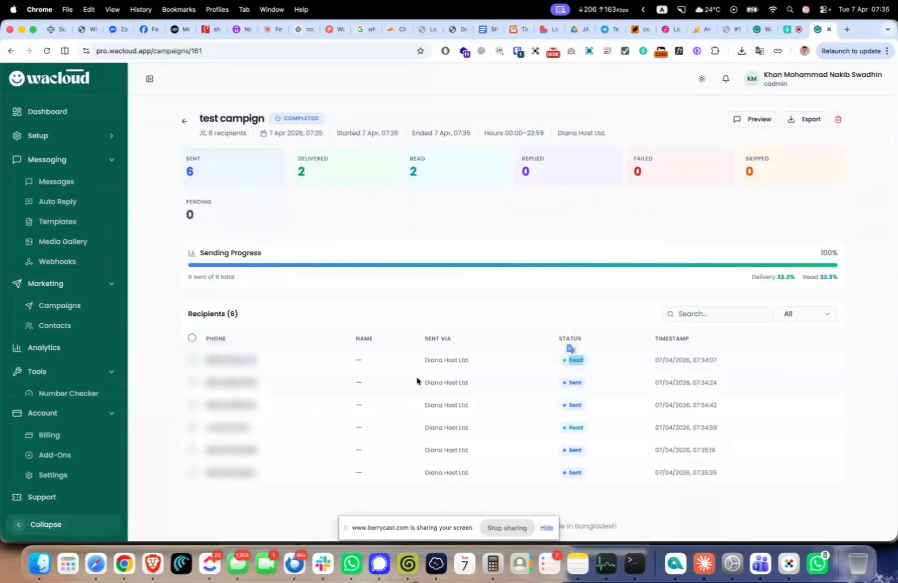
pyautogui.hscroll(-5, 418, 379)
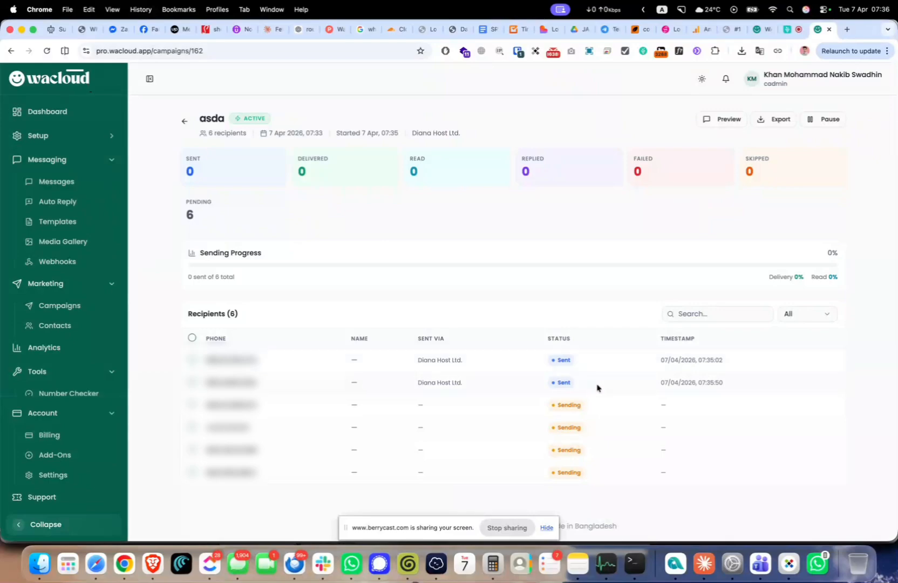
pyautogui.hscroll(-5, 255, 173)
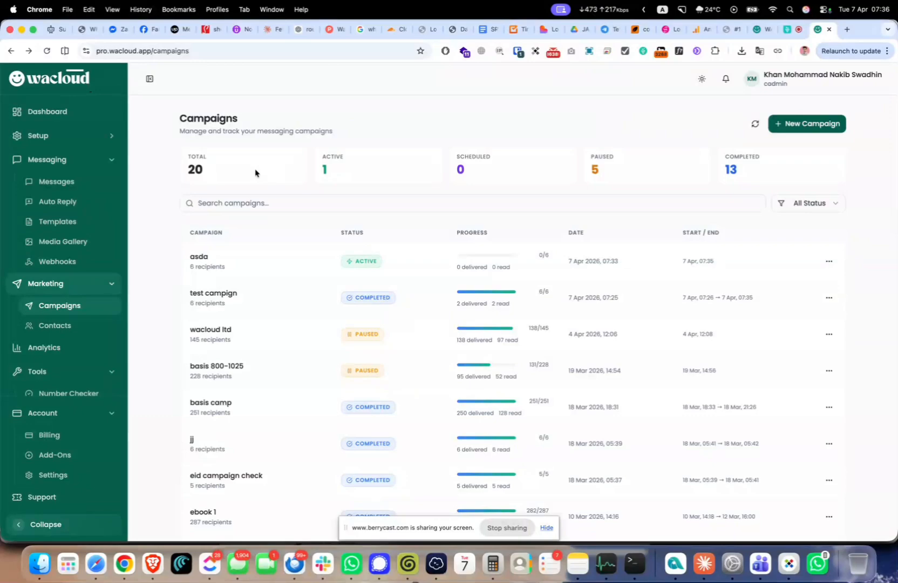
# Look through the older campaigns in the campaign list and open the dashboard.
pyautogui.scroll(-10, 255, 172)
pyautogui.scroll(-3, 255, 173)
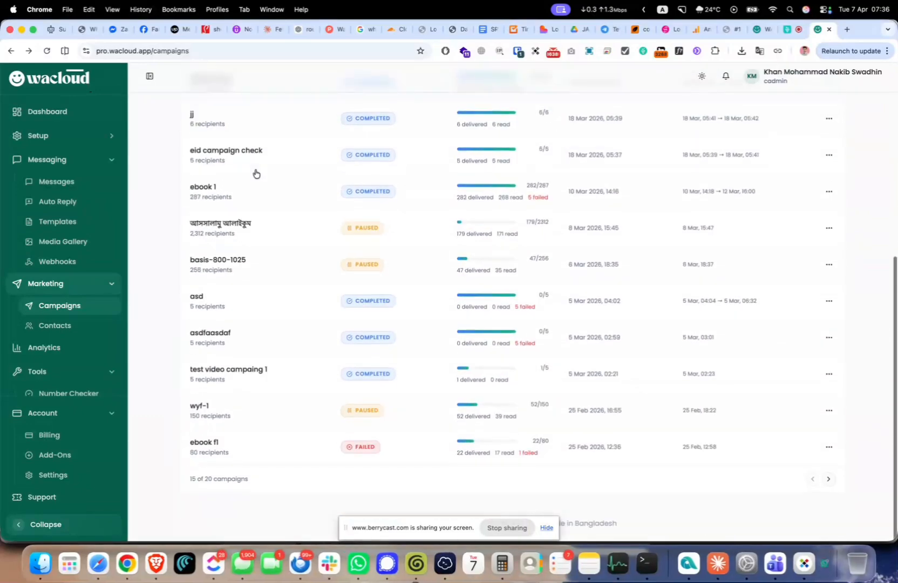
pyautogui.scroll(12, 340, 77)
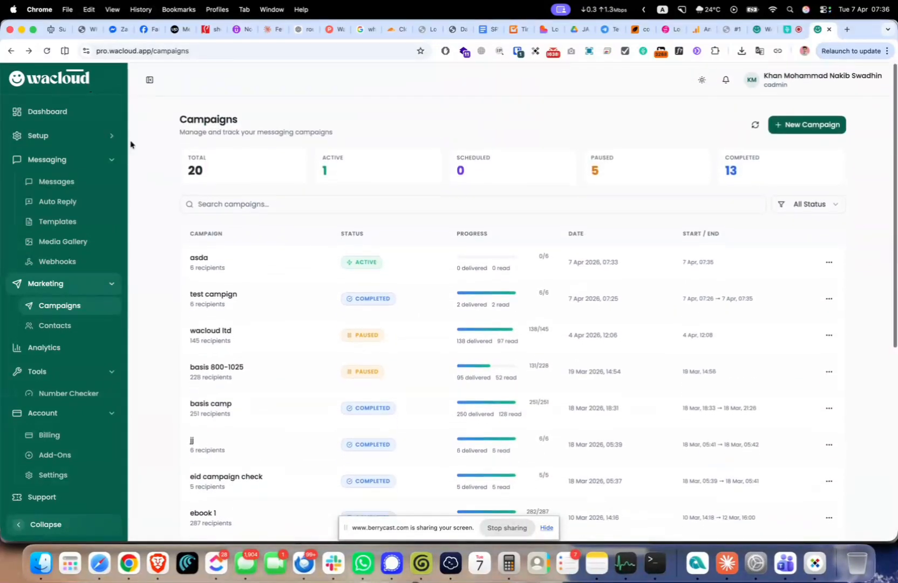
pyautogui.click(82, 111)
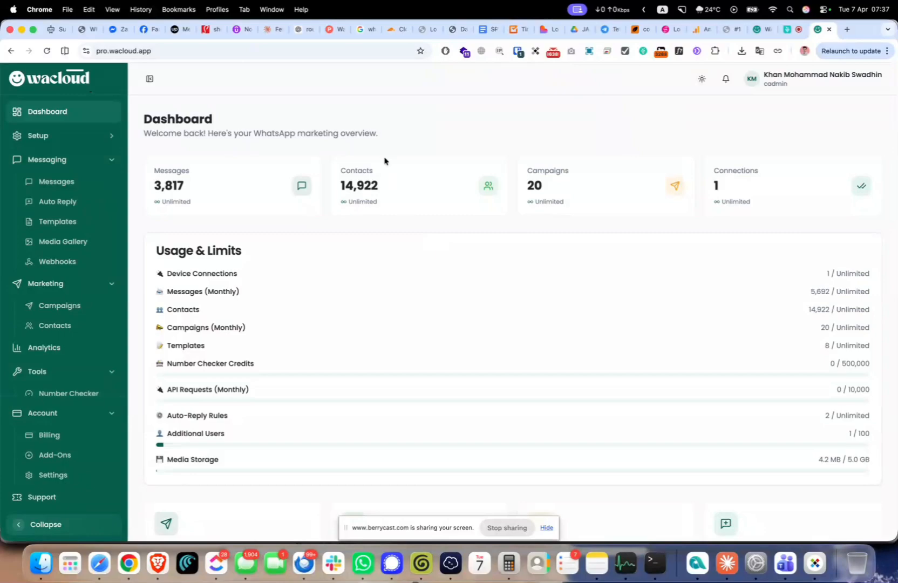
# Switch to the WaCloud page on Product Hunt and look through its overview and comments.
pyautogui.click(332, 29)
pyautogui.moveTo(355, 187)
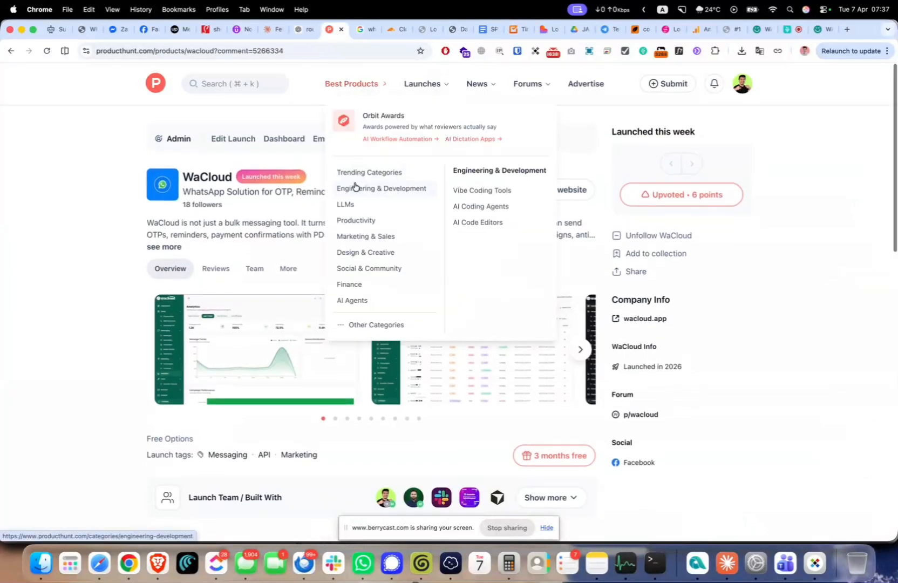
pyautogui.scroll(-4, 372, 257)
pyautogui.scroll(-15, 372, 257)
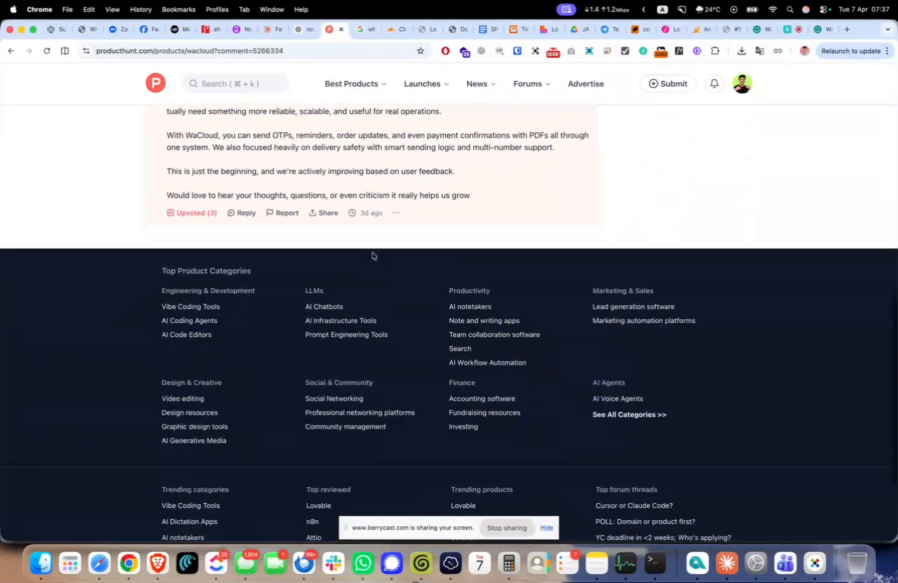
pyautogui.scroll(20, 372, 257)
# Switch back to the WaCloud dashboard and review its recent campaigns, recent messages and usage figures.
pyautogui.click(797, 30)
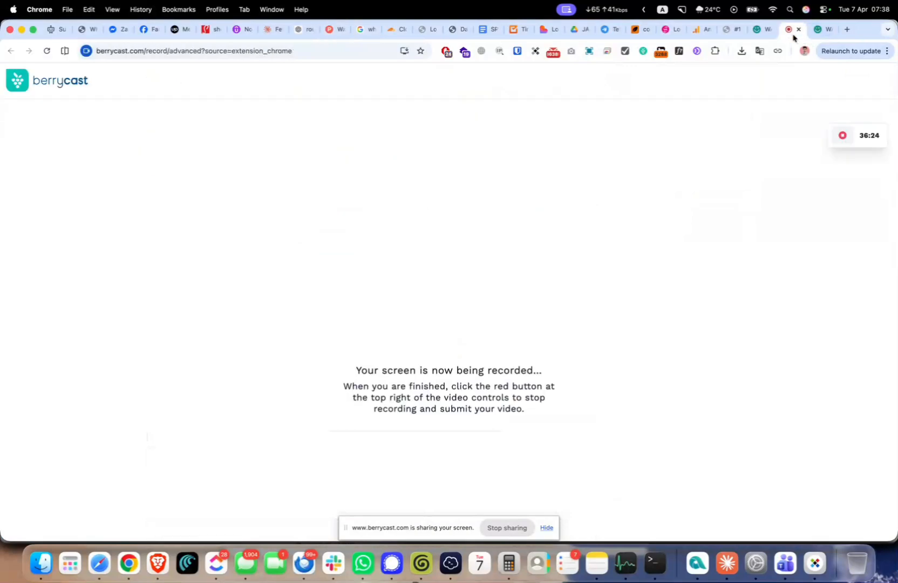
pyautogui.click(820, 32)
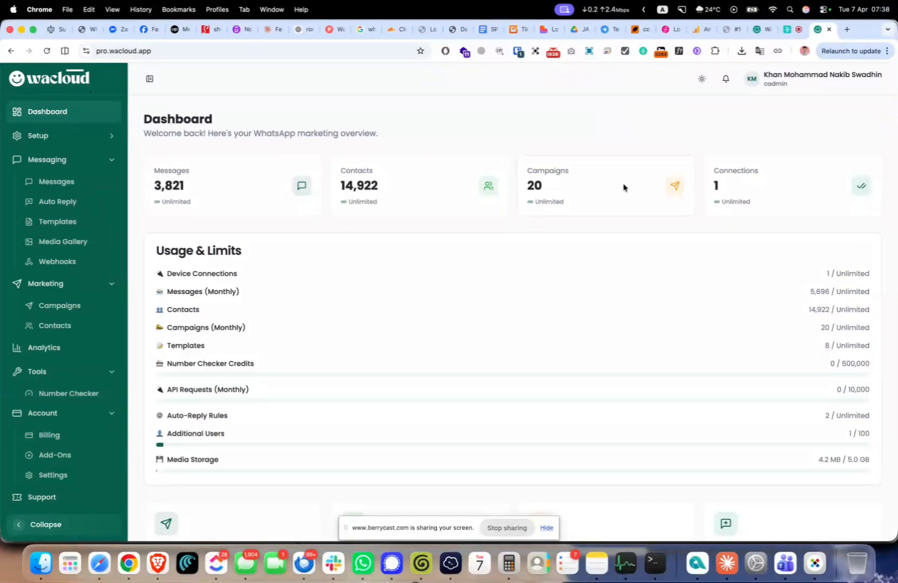
pyautogui.scroll(-10, 623, 168)
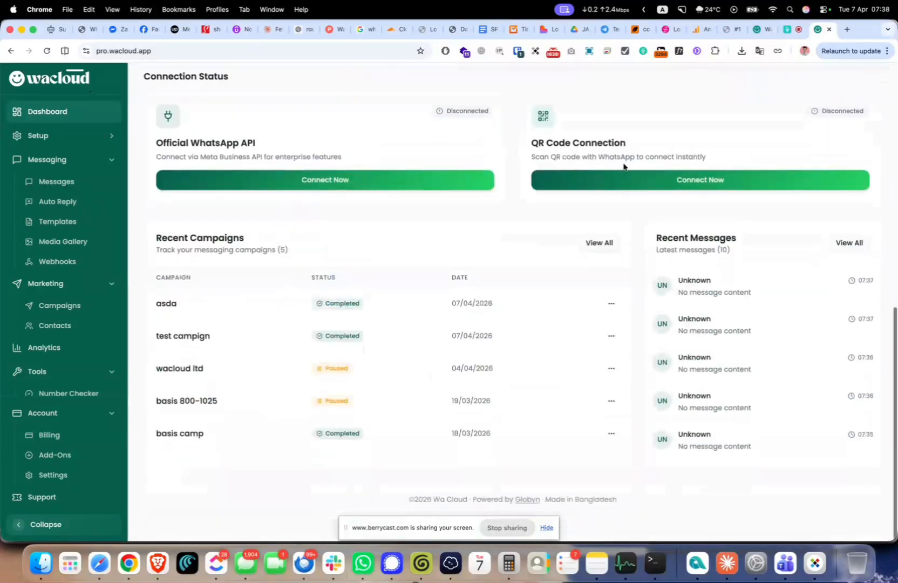
pyautogui.scroll(10, 623, 168)
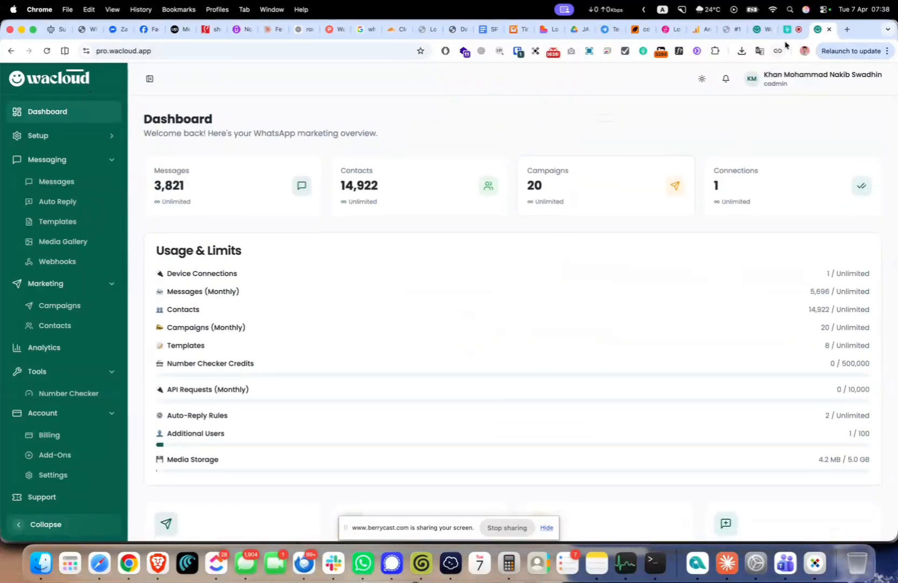